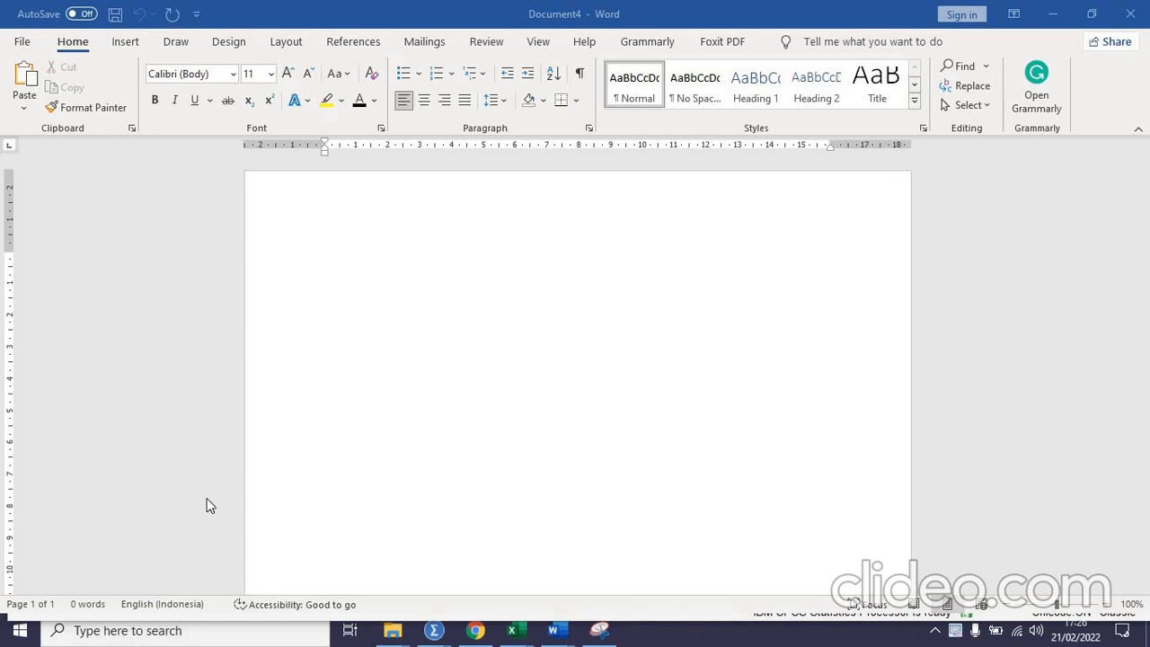
- Enter the line "Menunjukan pengujian hipotesis:" at the start of the document and leave blank lines below it
click(368, 301)
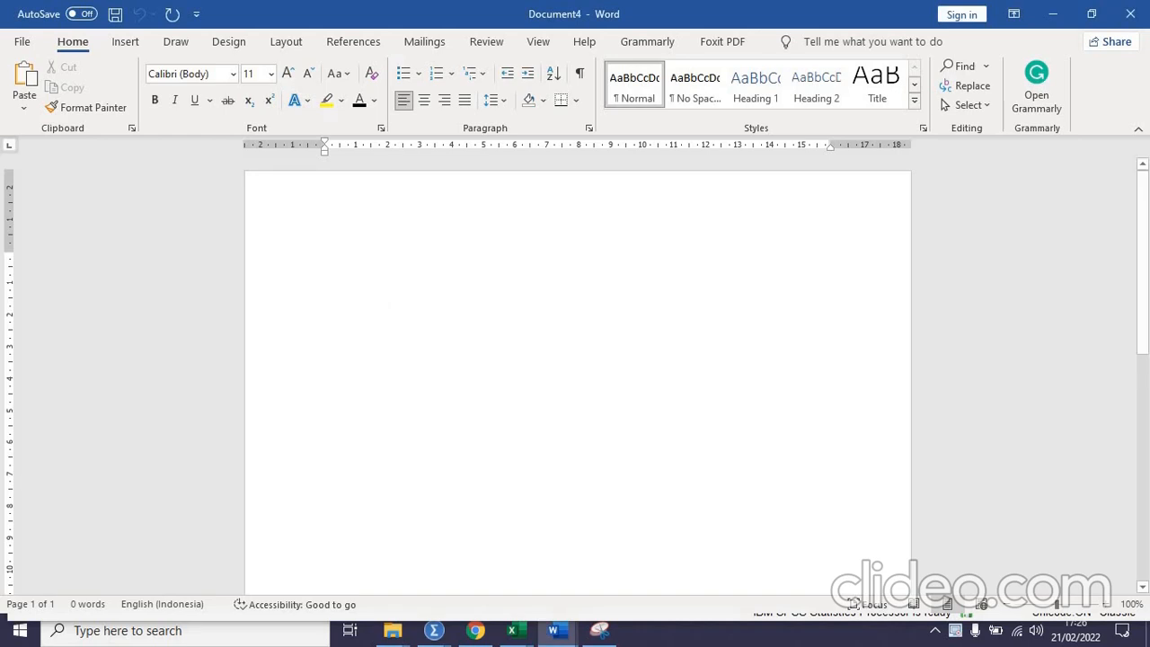
text(Tabe)
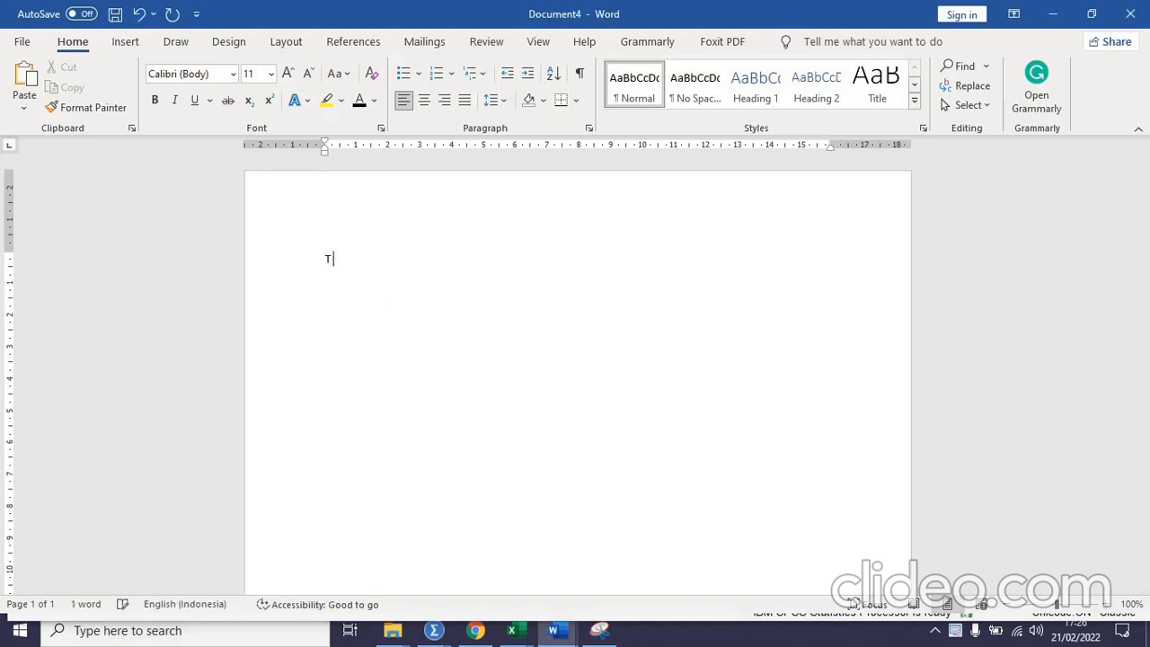
key(BackSpace)
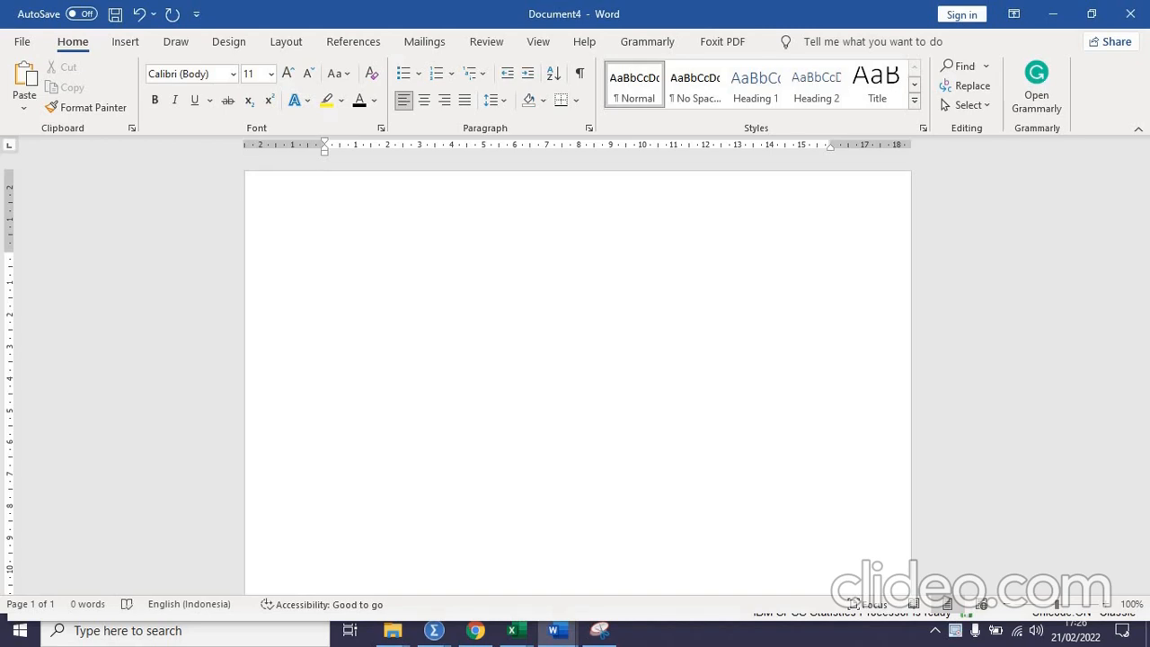
text(Menunu)
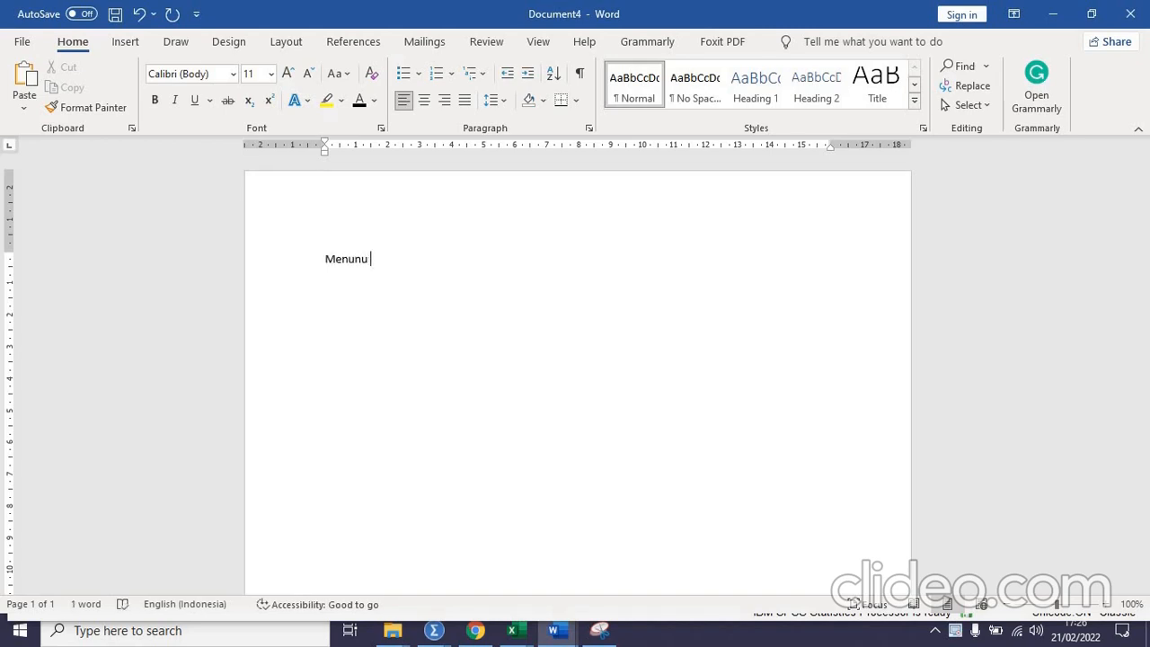
text(jjukan peng)
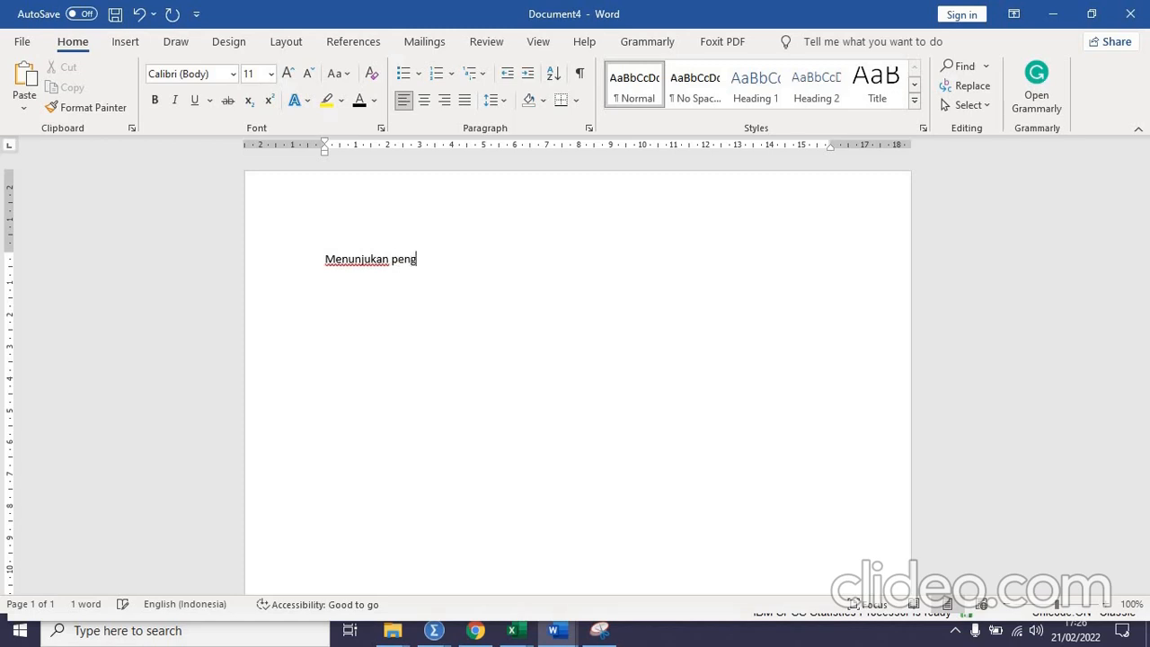
text(ujian hipote)
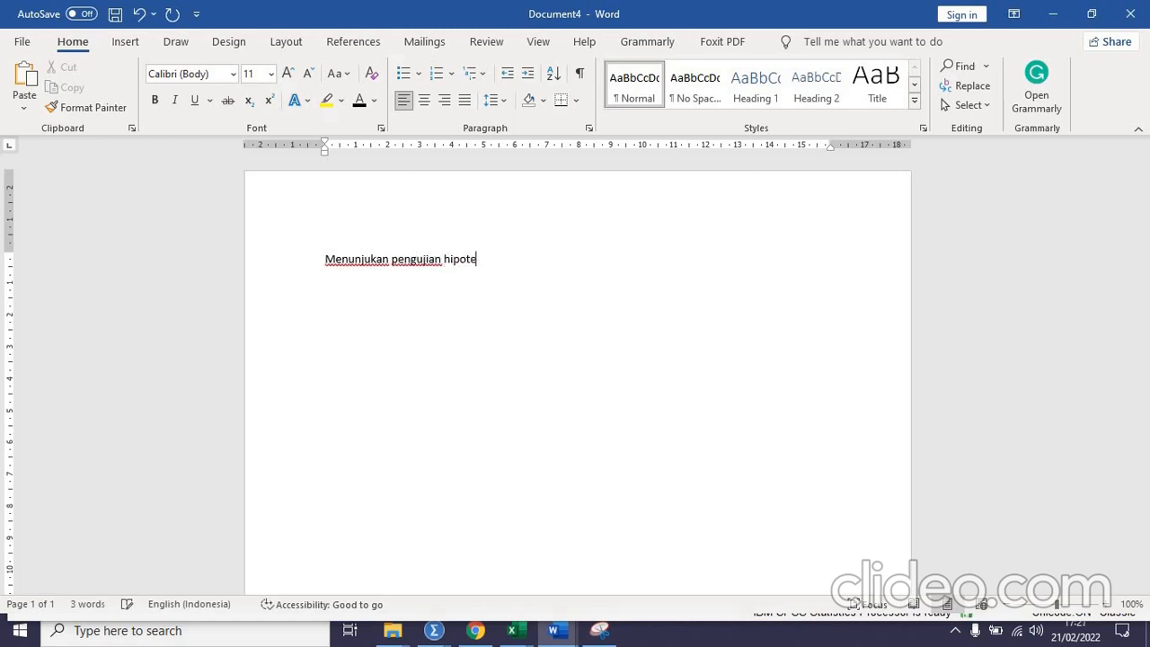
text(sis:)
key(Return)
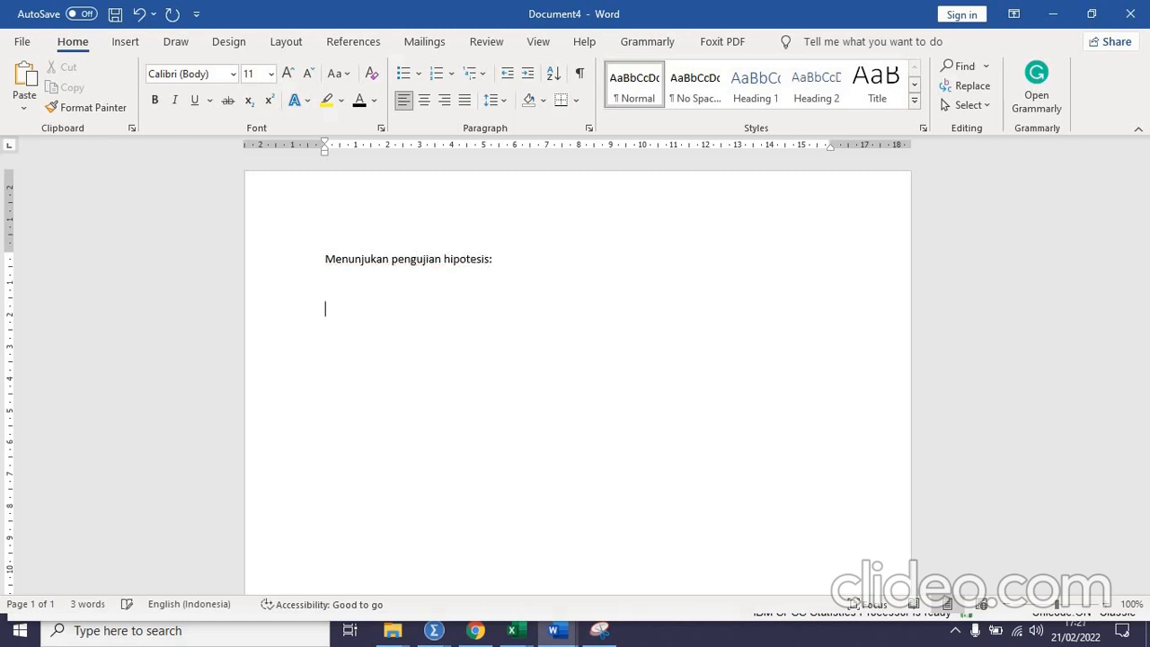
key(Return)
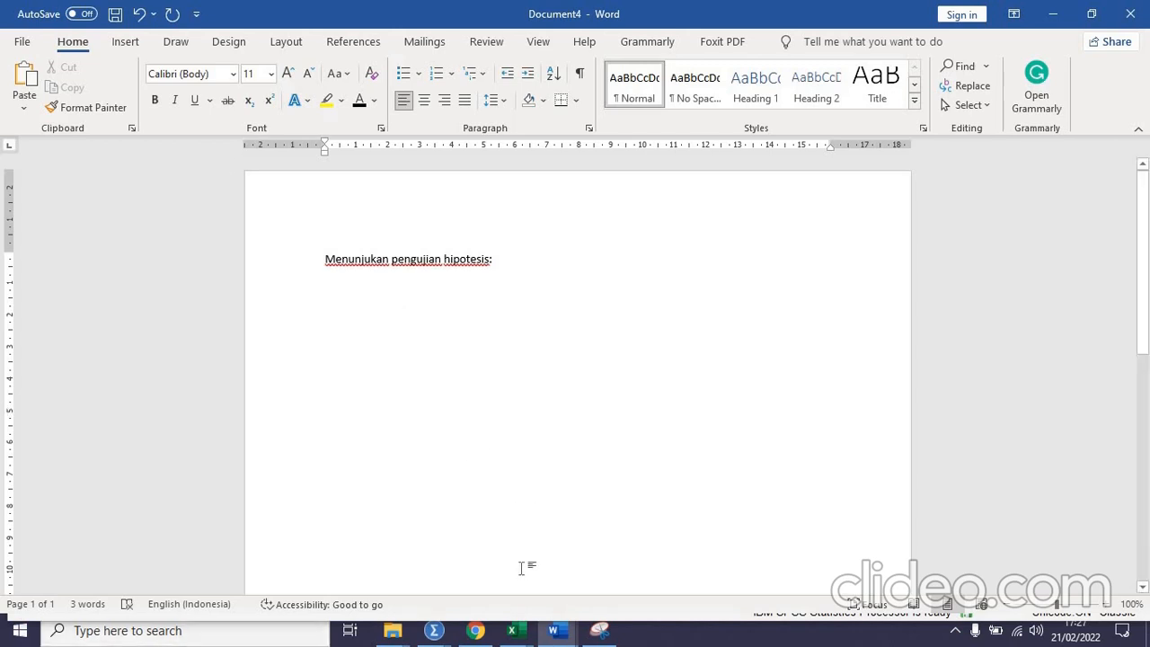
- Copy the hypothesis-testing table (Pengujian, Uji Dua arah, Uji Satu Arah) from Document1 and paste it below the intro line in Document4
mouse_move(553, 630)
click(527, 471)
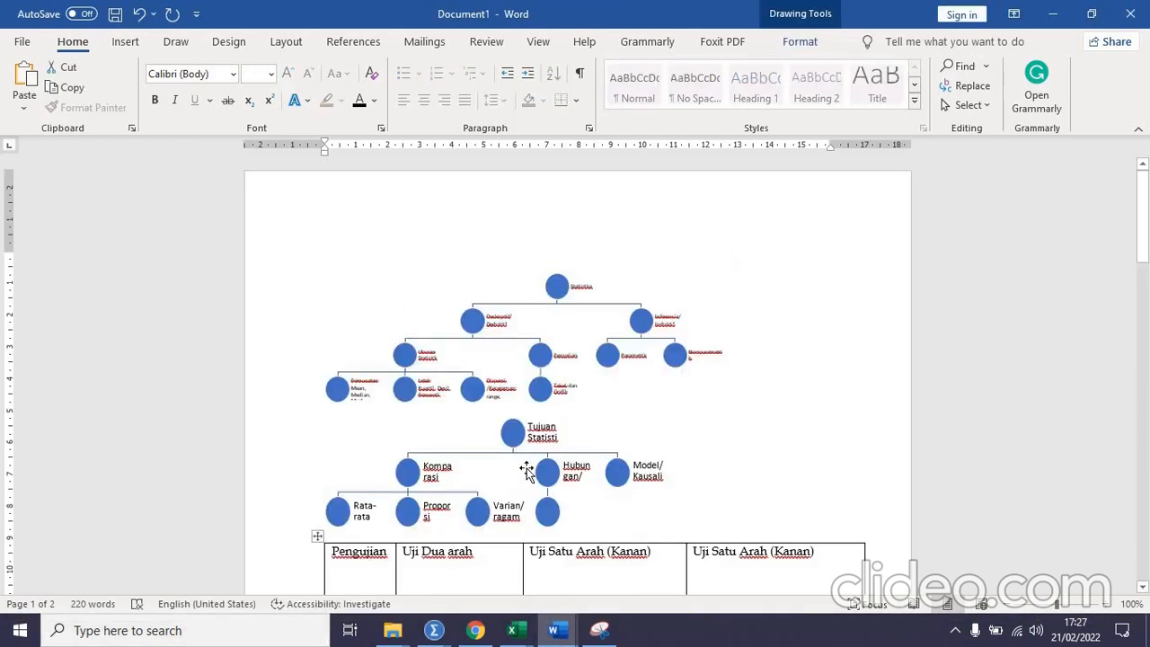
scroll(526, 471, down, 5)
click(319, 295)
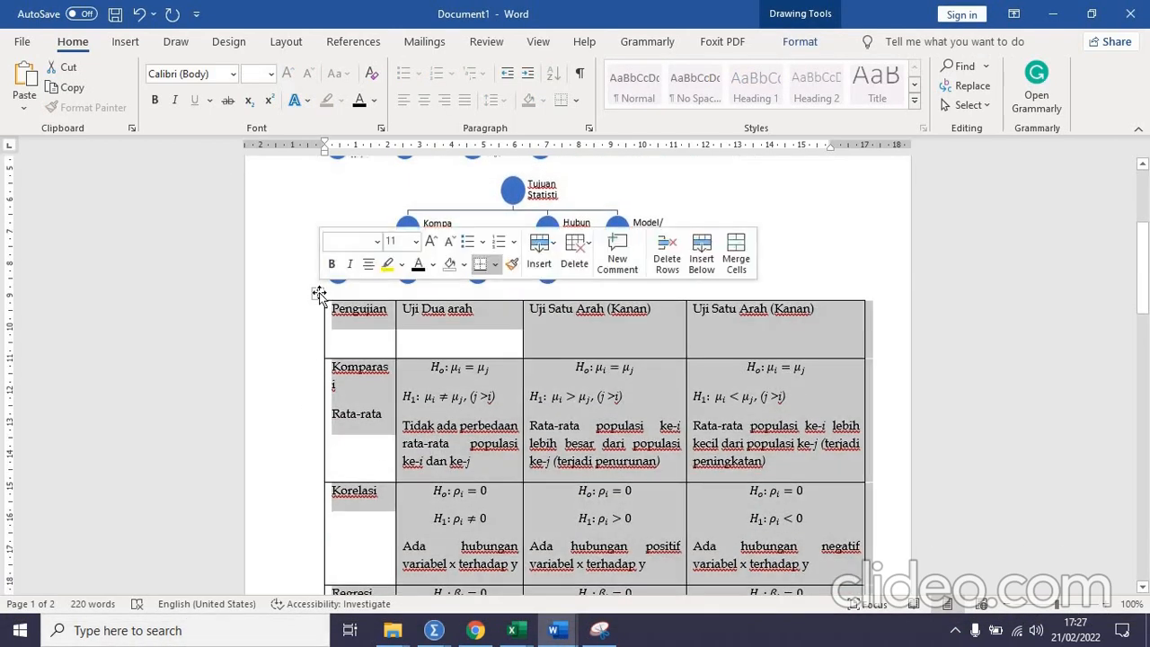
click(366, 386)
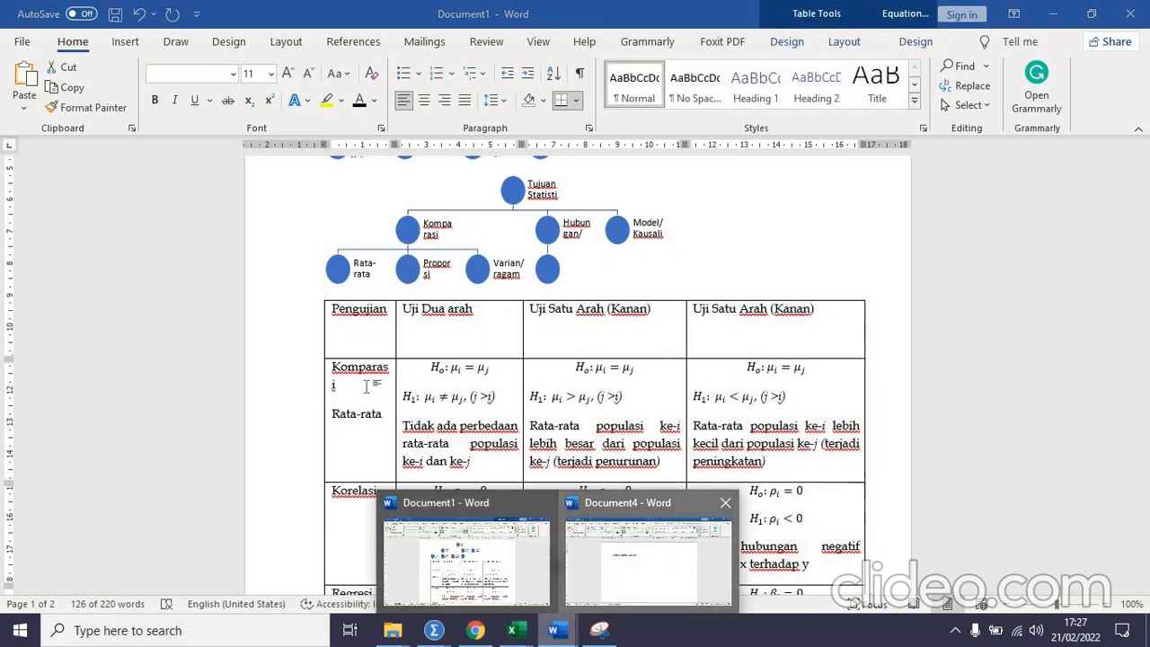
click(646, 559)
text(Pengujian	Uji Dua arah	Uji Satu Arah (Kanan)	Uji Satu Arah (Kanan) Komparasi Rata-rata	Ho: μi = μj H1: μi ≠ μj, (j >i) Tidak ada perbedaan rata-rata populasi ke-i dan ke-j	Ho: μi = μj H1: μi > μj, (j >i) Rata-rata populasi ke-i lebih besar dari populasi ke-j (terjadi penurunan)	Ho: μi = μj H1: μi < μj, (j >i) Rata-rata populasi ke-i lebih kecil dari populasi ke-j (terjadi peningkatan) Korelasi	Ho: ρi = 0 H1: ρi ≠ 0 Ada hubungan variabel x terhadap y	Ho: ρi = 0 H1: ρi > 0 Ada hubungan positif variabel x terhadap y	Ho: ρi = 0 H1: ρi < 0 Ada hubungan negatif variabel x terhadap y Regresi	Ho: βi = 0 H1: βi ≠ 0 Ada pengaruh variabel x terhadap y	Ho: βi = 0 H1: βi > 0 Ada pengaruh positif variabel x terhadap y	Ho: βi = 0 H1: βi < 0 Ada pengaruh negatif variabel x terhadap y)
scroll(384, 306, up, 1)
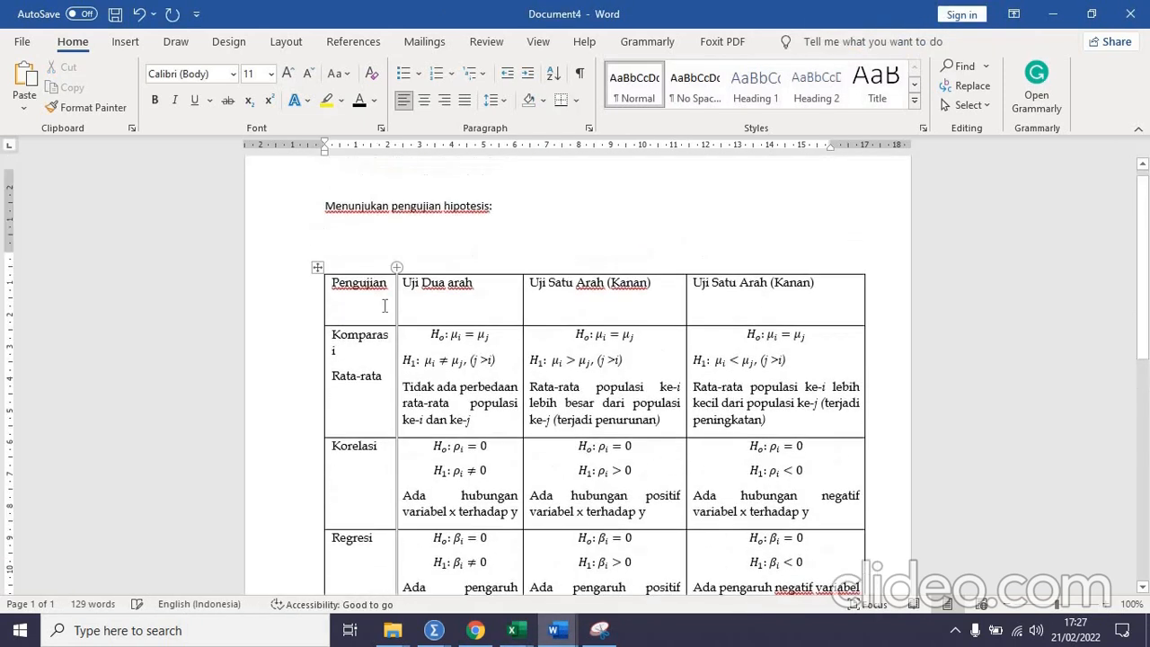
scroll(384, 306, up, 1)
click(380, 306)
text(Tsab)
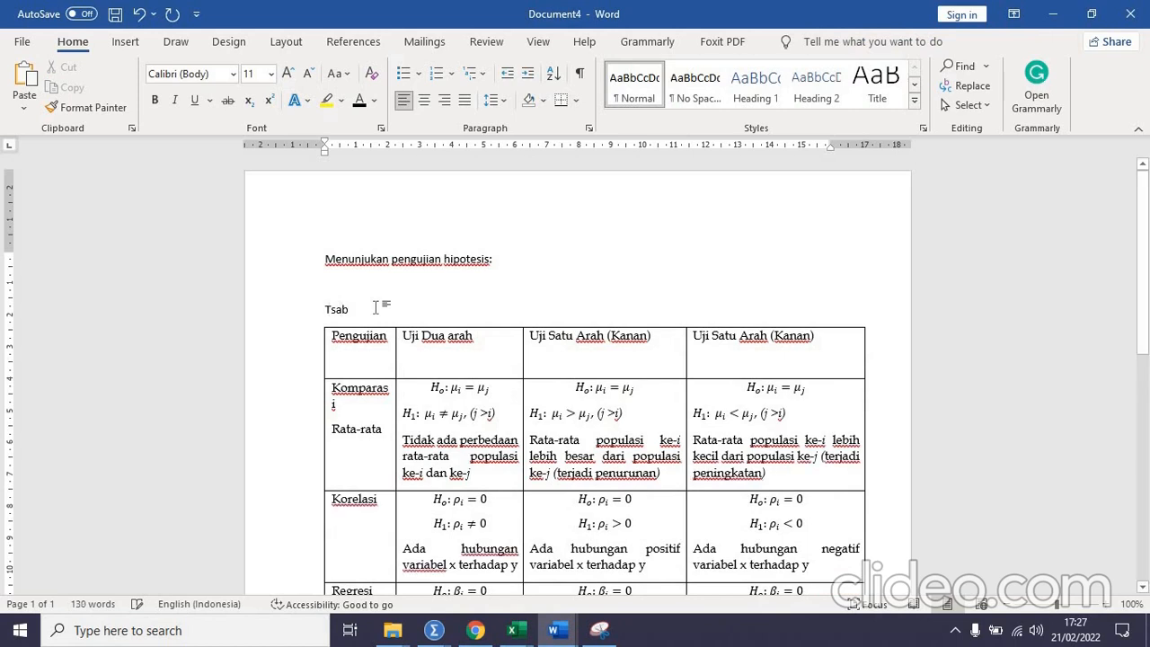
key(BackSpace)
key(BackSpace)
key(BackSpace)
text(abel 1)
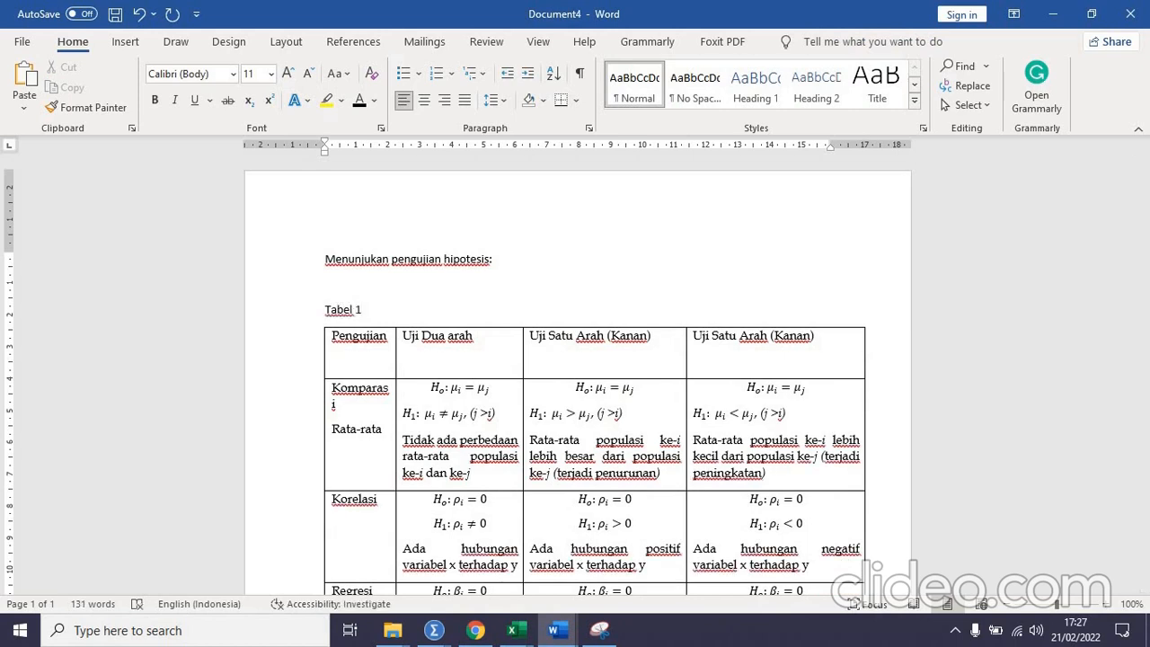
key(BackSpace)
key(BackSpace)
key(BackSpace)
key(BackSpace)
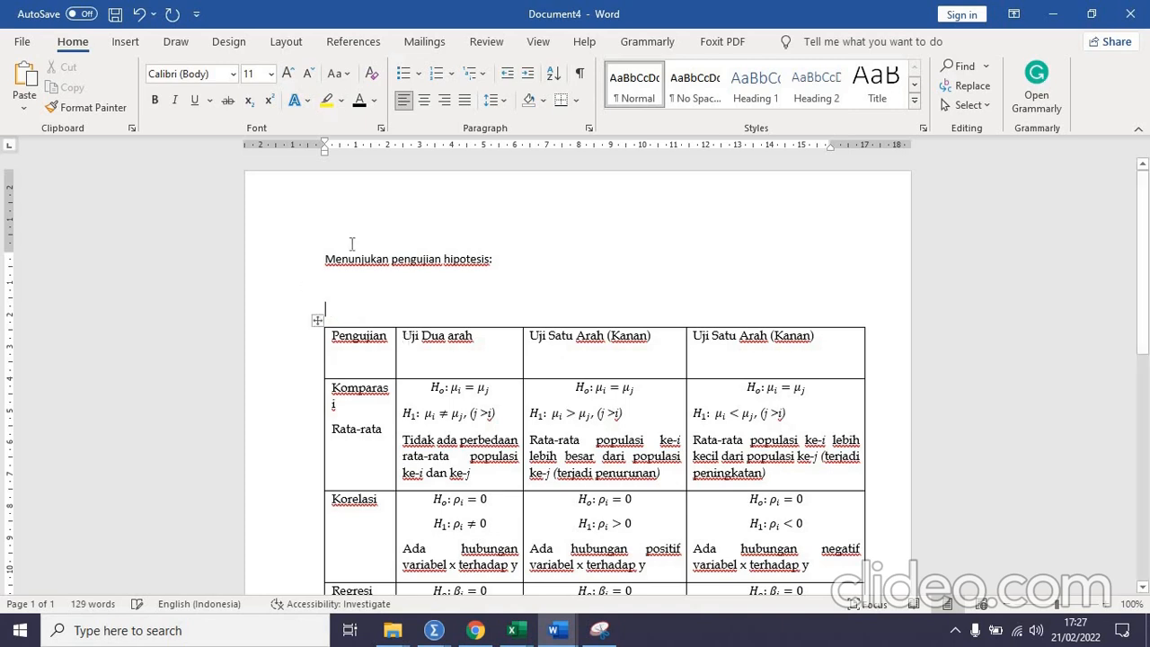
- Insert the caption "Tabel 1. Uji Hipotesis" above the hypothesis-testing table, using the label Tabel
click(318, 323)
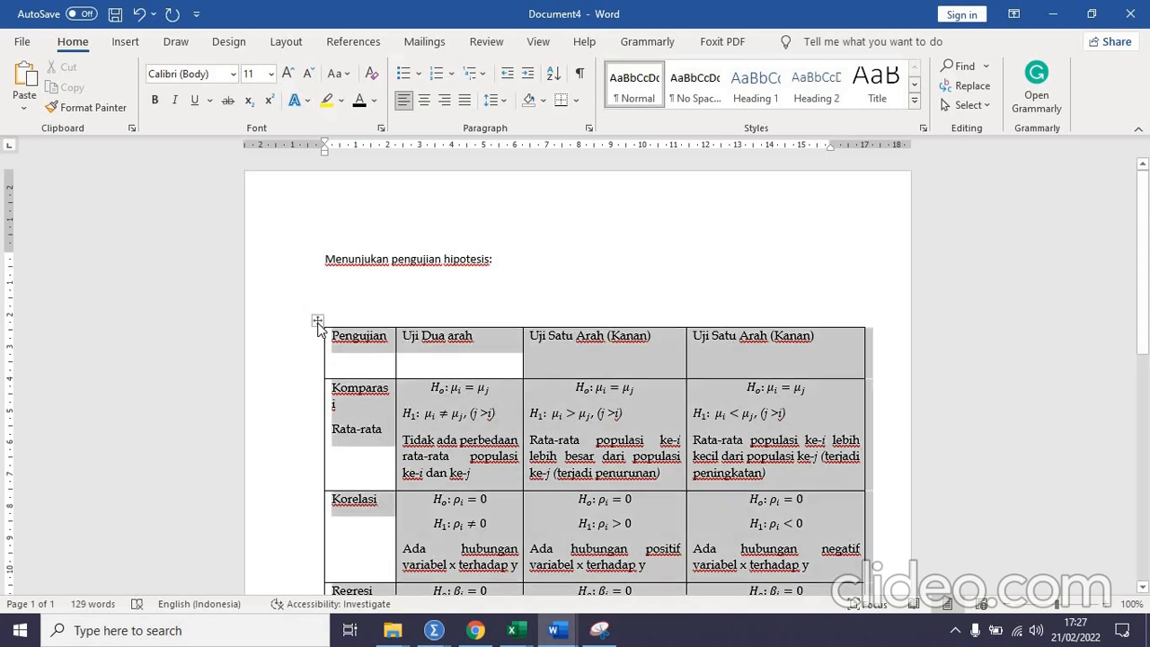
right_click(318, 324)
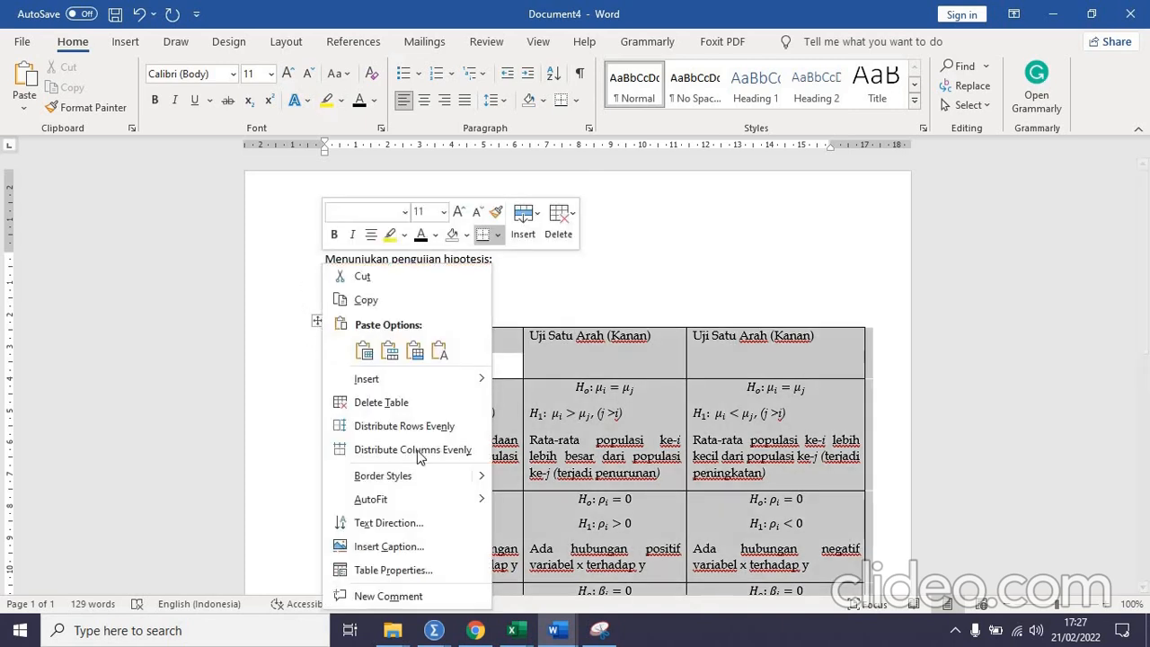
click(391, 549)
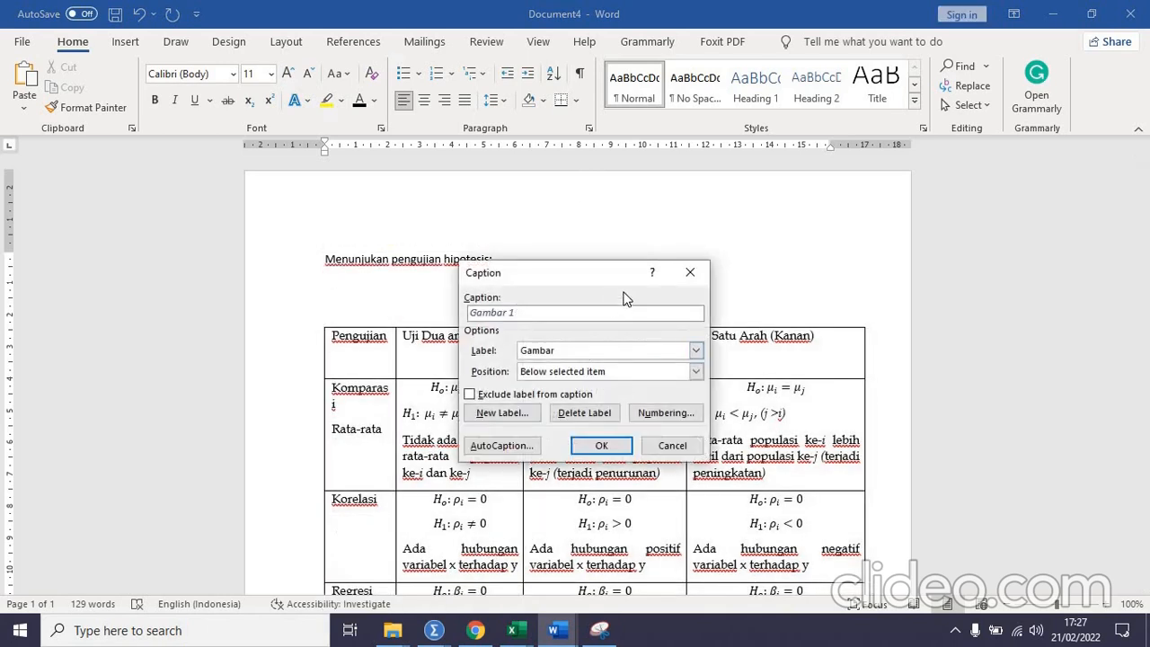
click(695, 352)
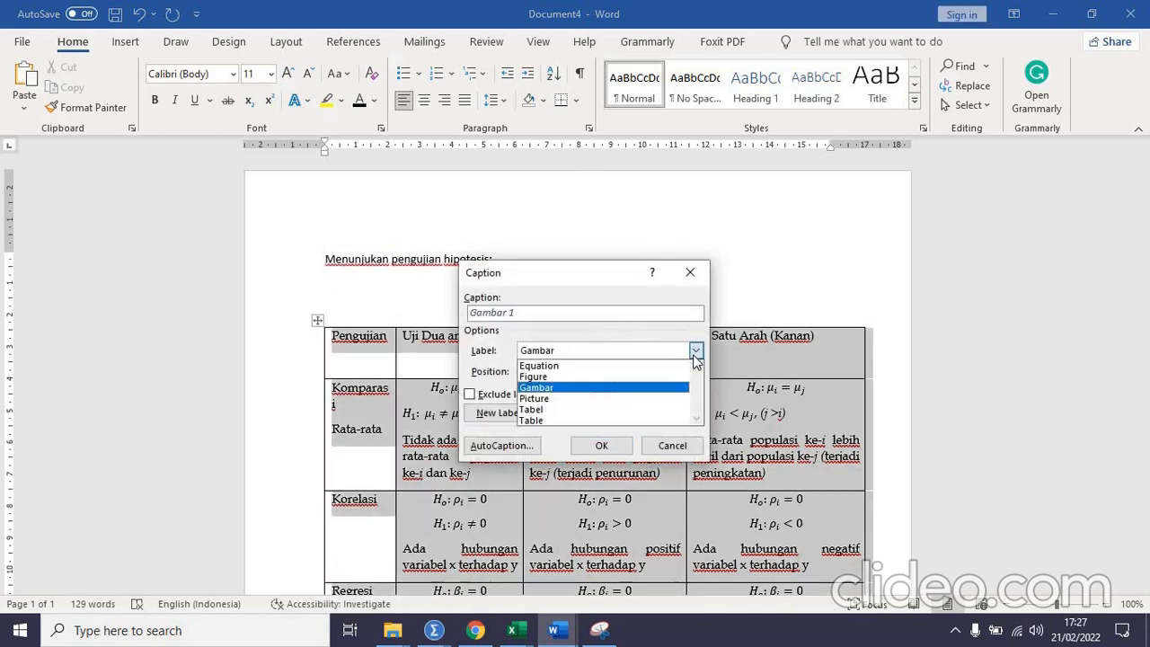
click(573, 411)
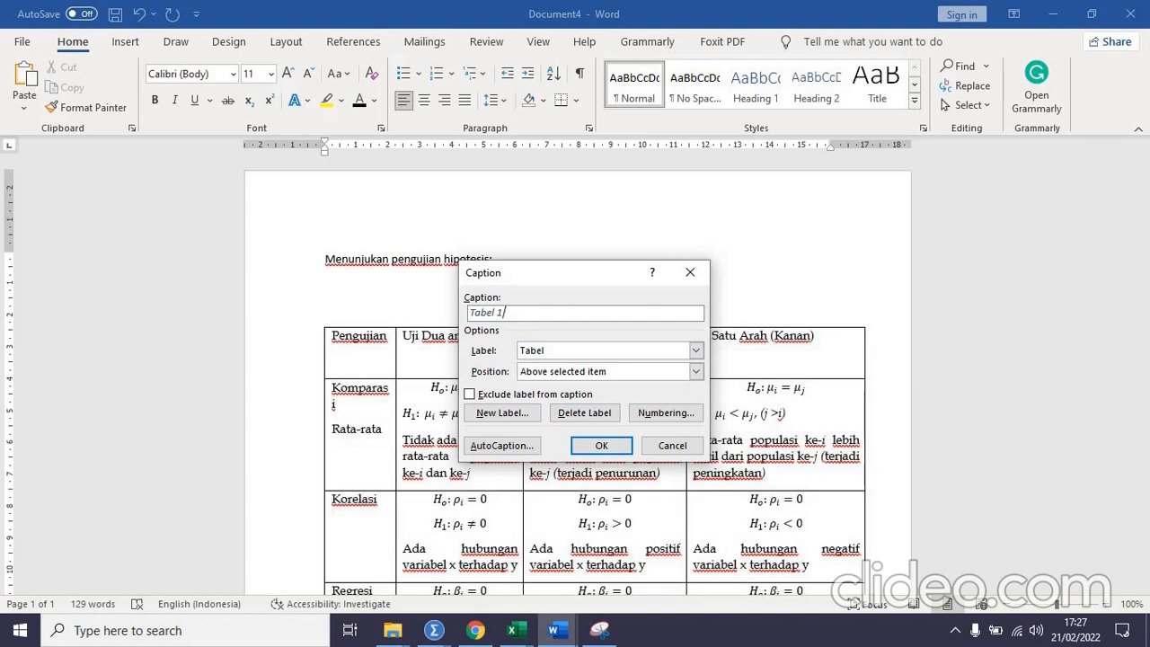
text(. Uji Hipotesis)
click(599, 446)
- Centre the "Tabel 1. Uji Hipotesis" caption, set its font size to 10 and remove its italics
drag(334, 331, 413, 330)
key(ctrl+e)
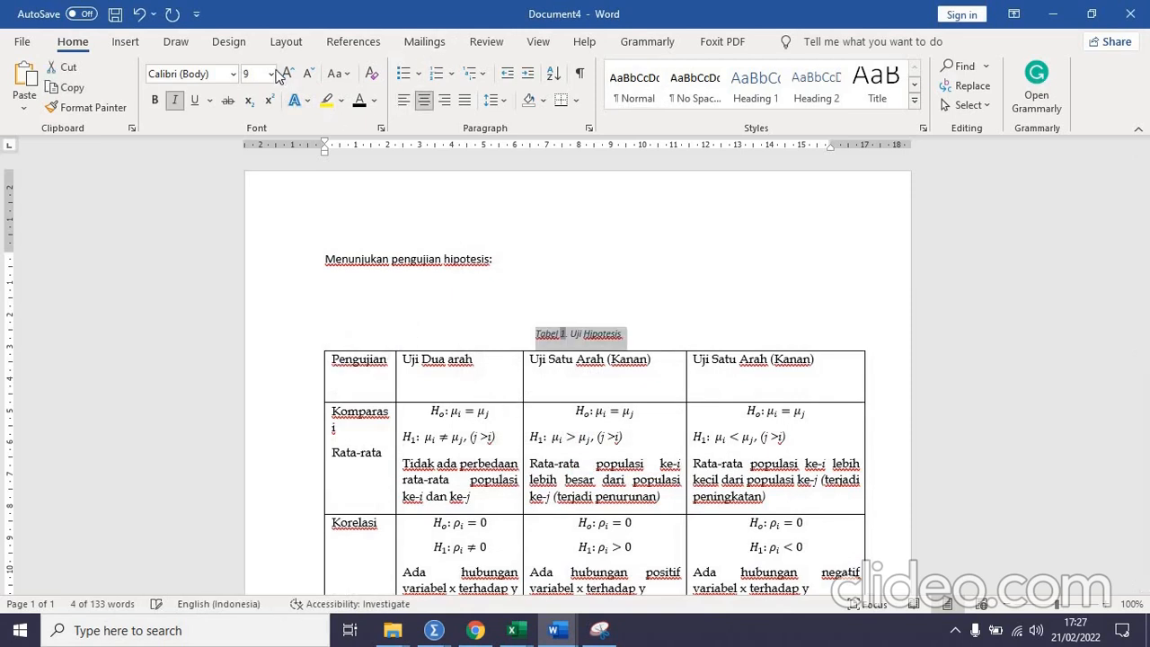
click(270, 73)
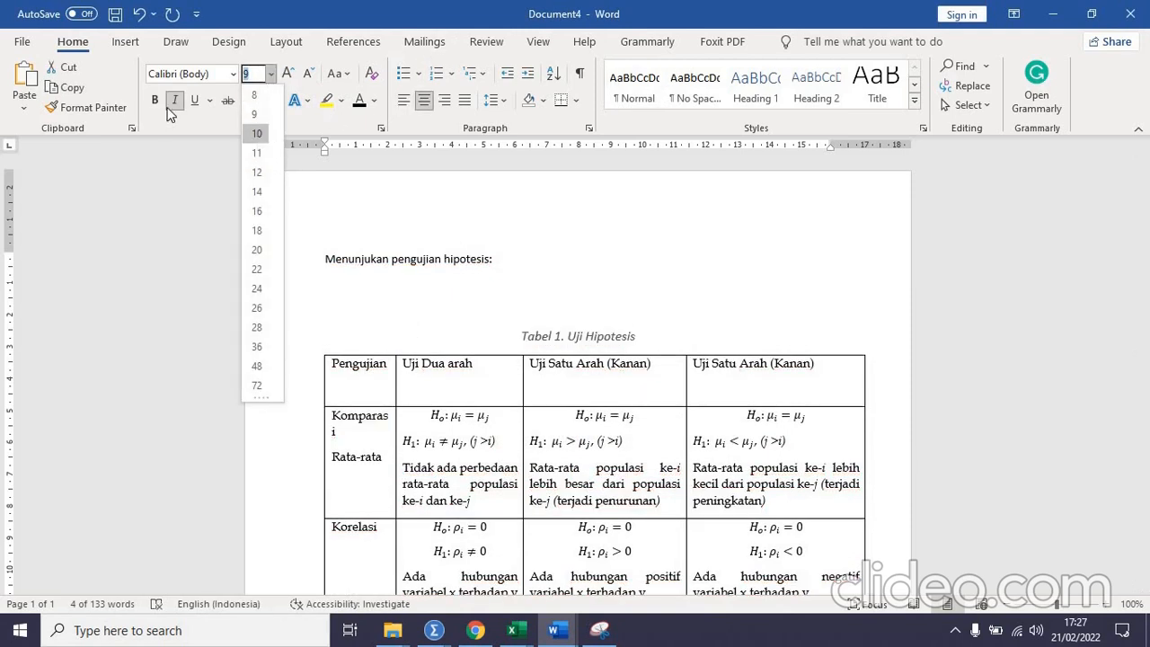
click(255, 172)
key(ctrl+i)
- Start a second page after the table and enter the line "Produktivitas Karyawan" there, followed by blank space
scroll(541, 456, down, 8)
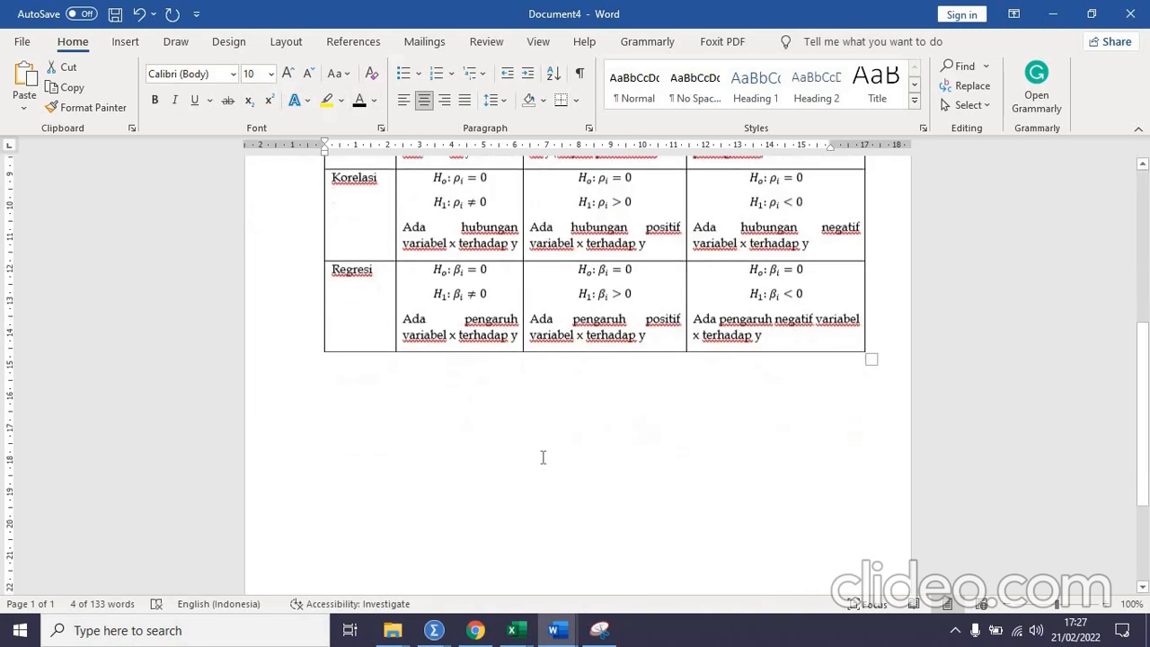
click(509, 363)
scroll(509, 363, down, 2)
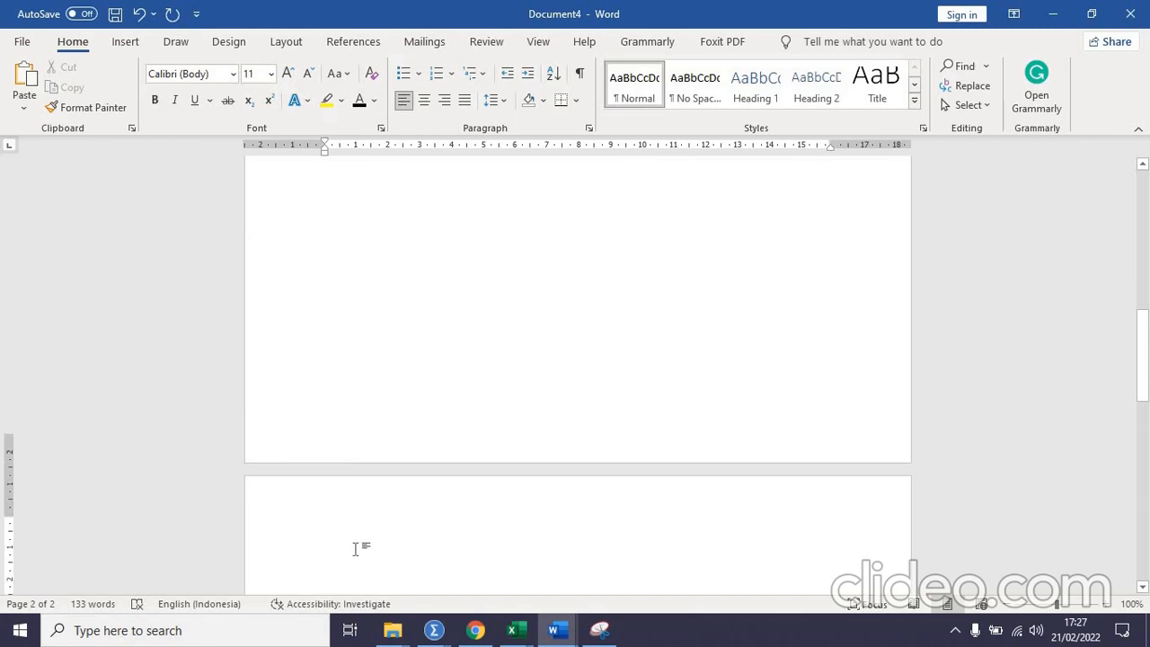
scroll(353, 449, down, 3)
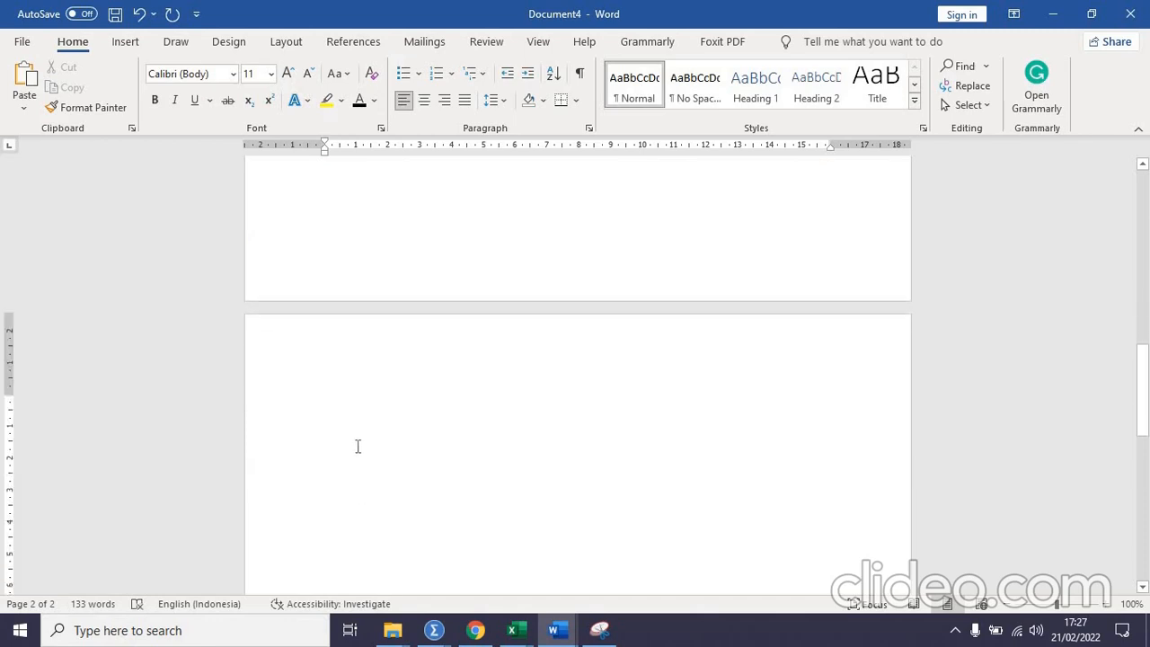
text(Produktivitas )
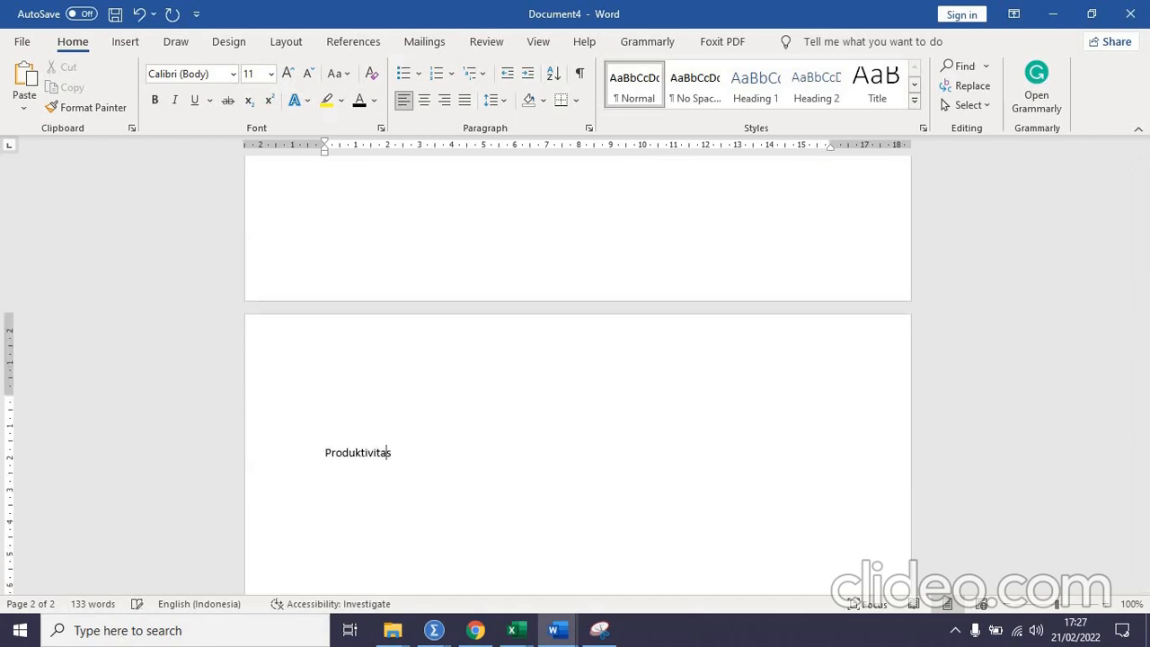
text(Karywaan)
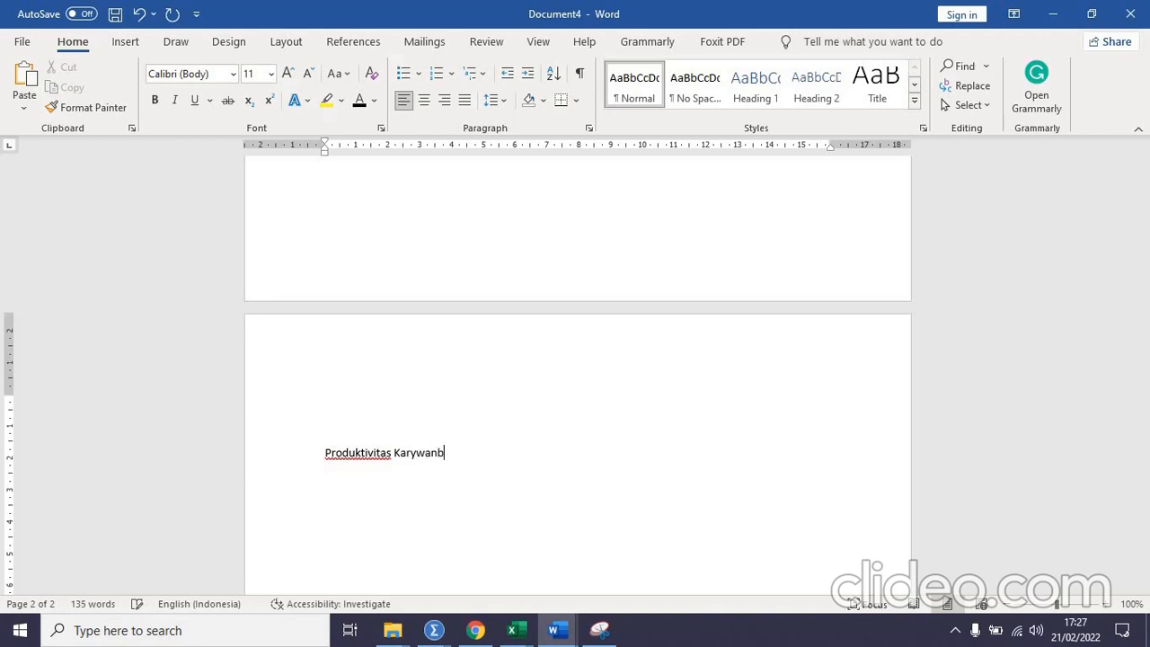
key(BackSpace)
key(BackSpace)
key(BackSpace)
text(wan)
key(Return)
key(Return)
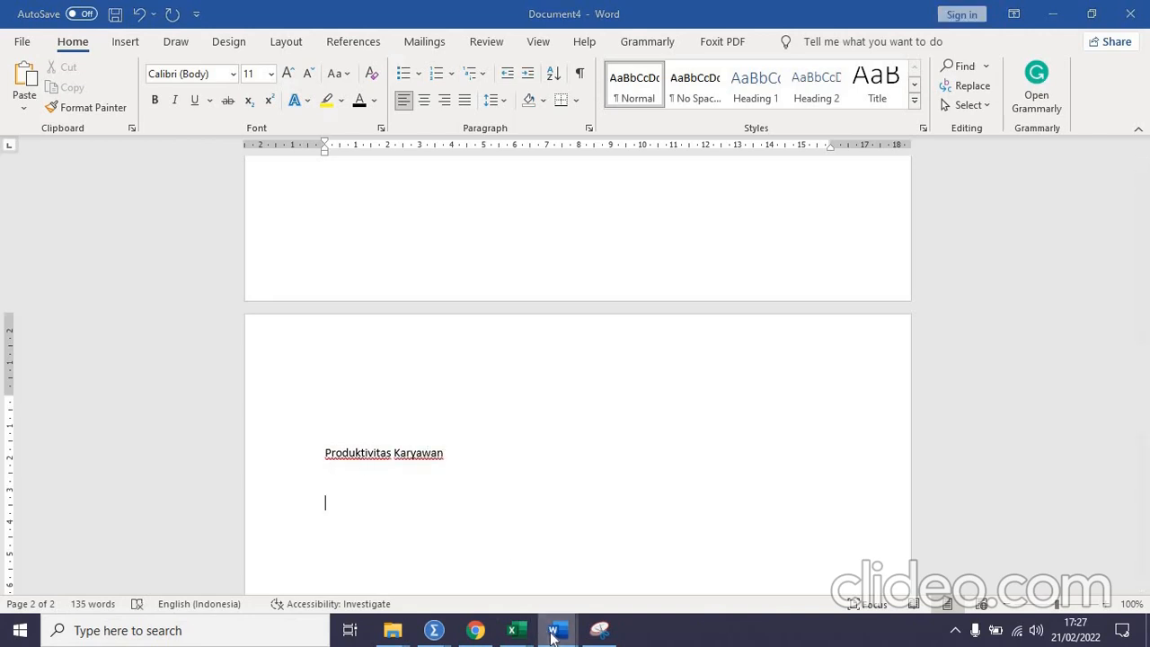
- Copy the Karyawan/Pekerjaaan table from the end of Document1 and paste it below "Produktivitas Karyawan" in Document4
mouse_move(552, 633)
click(489, 553)
scroll(519, 440, down, 8)
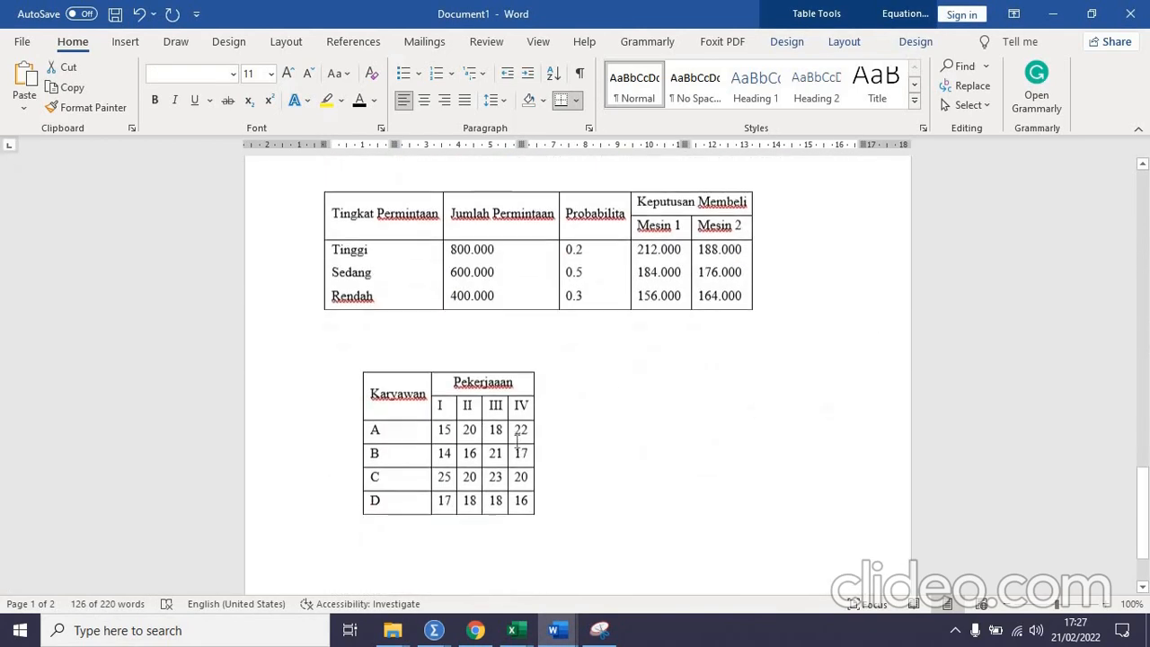
scroll(424, 318, down, 5)
scroll(386, 269, up, 2)
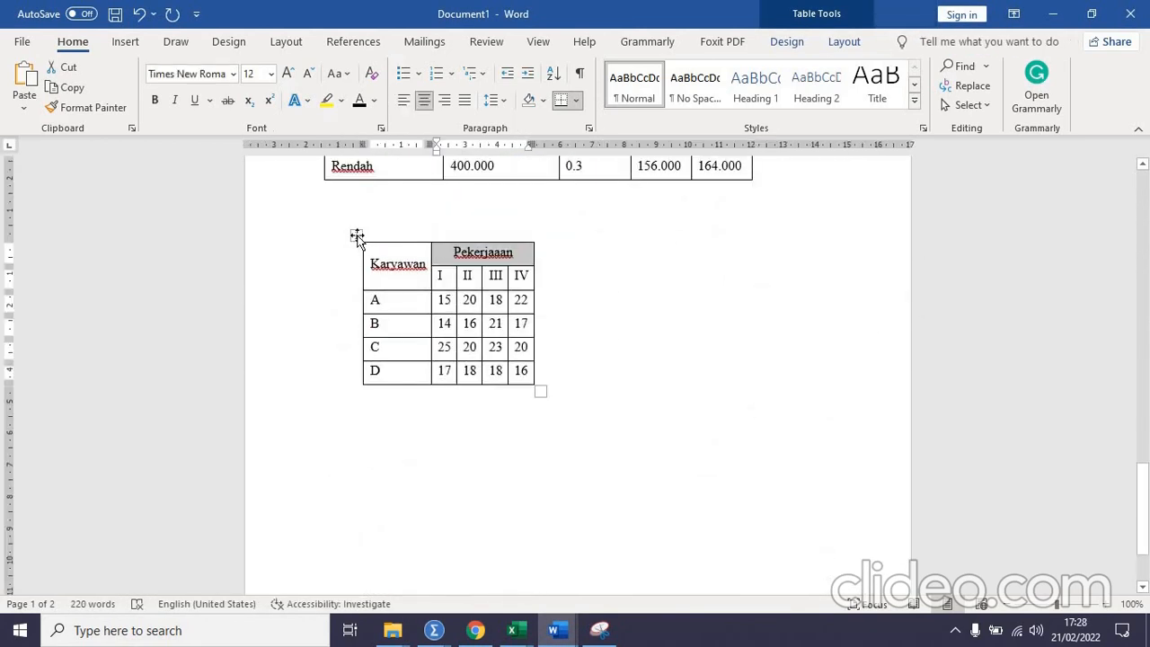
click(357, 237)
click(553, 630)
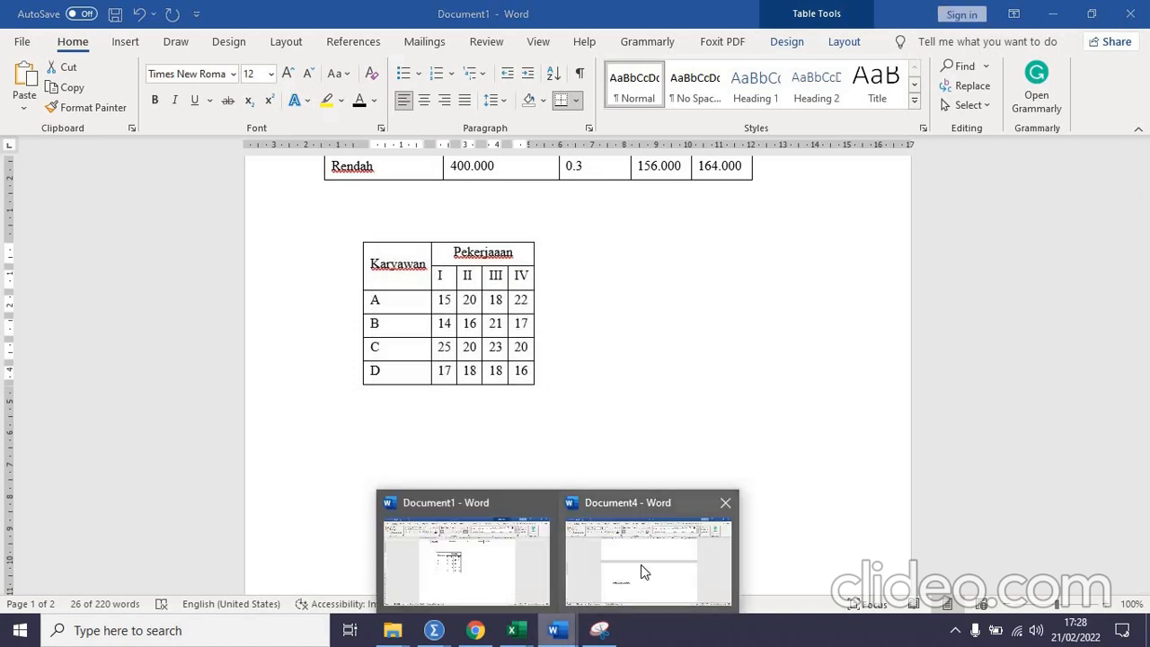
click(640, 564)
key(ctrl+v)
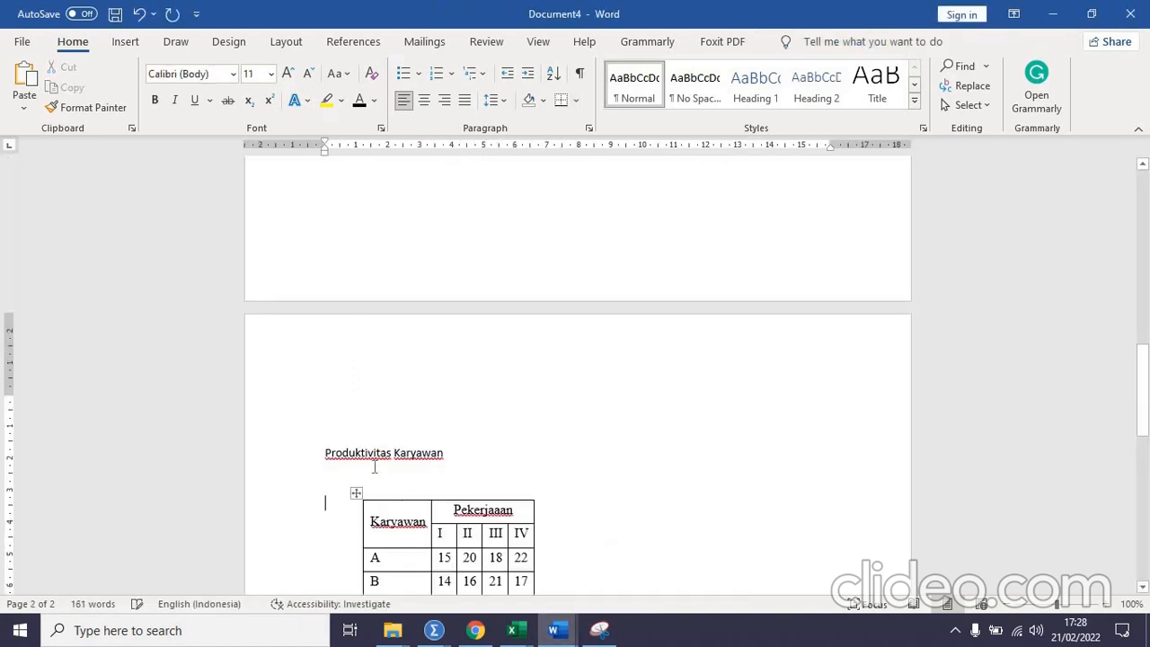
- Insert the caption "Tabel 2. Produktivitas Karyawan" above the Karyawan/Pekerjaaan table, using the label Tabel
right_click(356, 493)
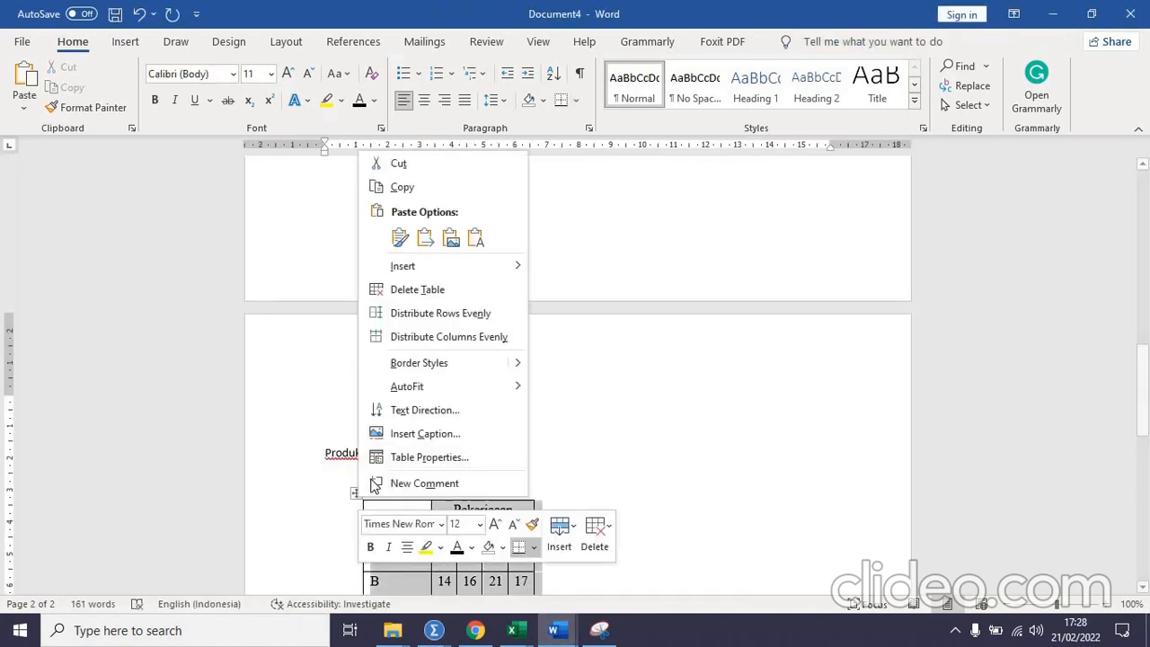
click(409, 434)
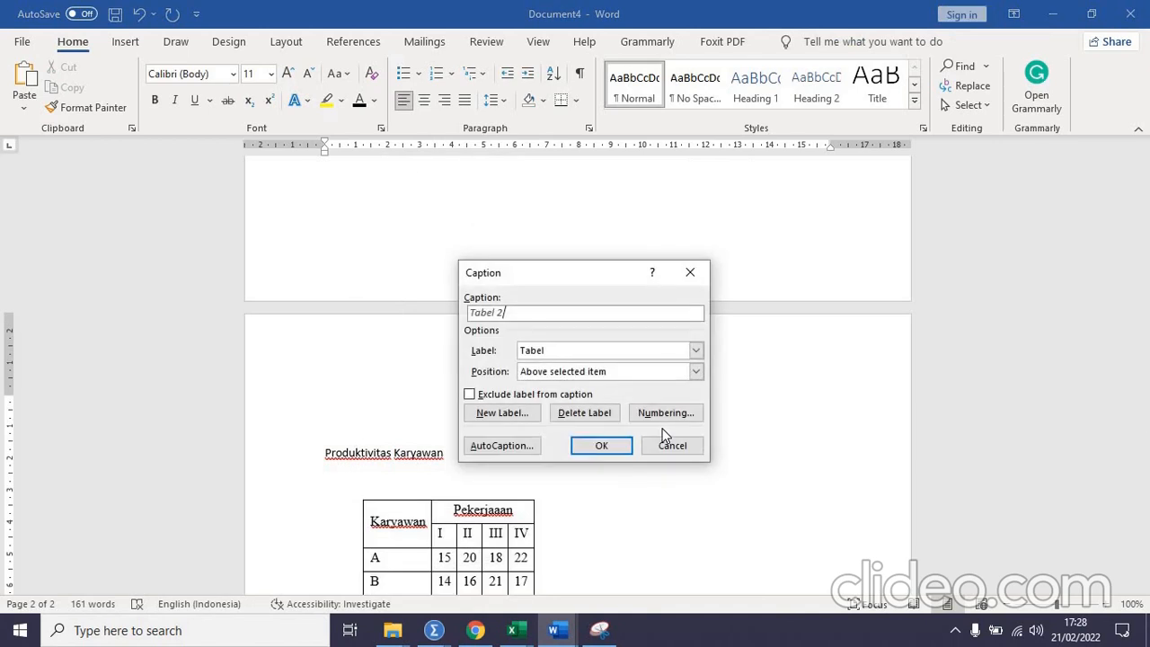
text(. Produktivitas Karyawan)
click(601, 446)
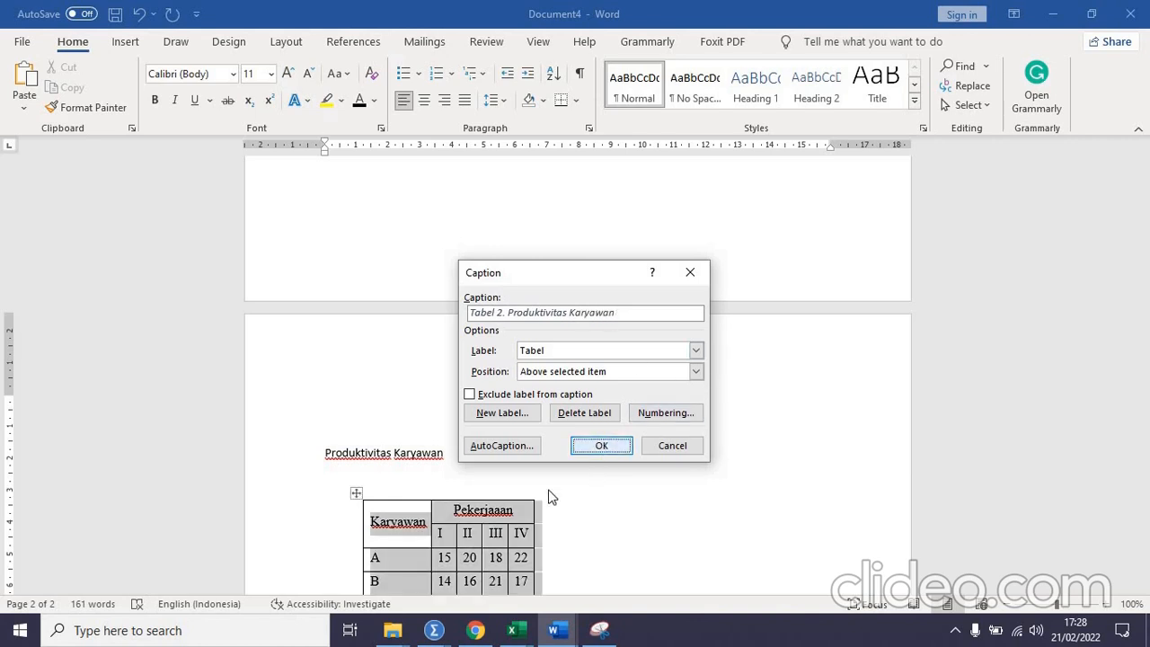
- Centre the "Tabel 2. Produktivitas Karyawan" caption above the Karyawan/Pekerjaaan table
drag(483, 515, 325, 504)
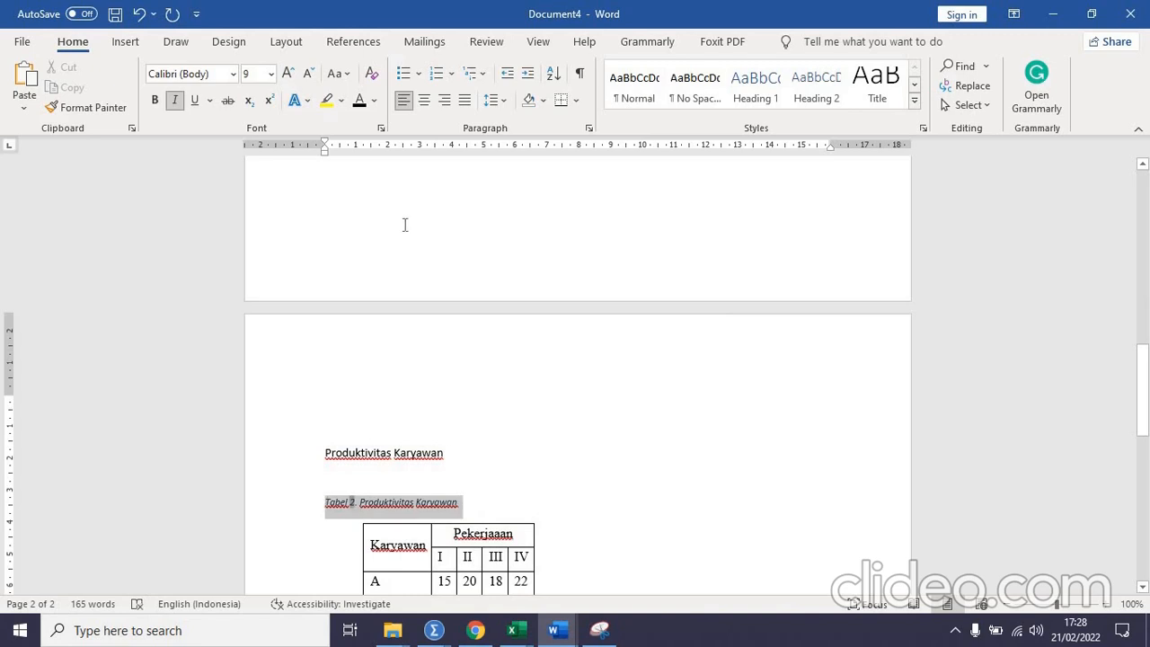
click(426, 100)
- Enter the line "Produktivitas Mesin" at the very start of the document, with blank lines between it and "Menunjukan pengujian hipotesis:"
scroll(504, 346, up, 5)
scroll(509, 354, up, 5)
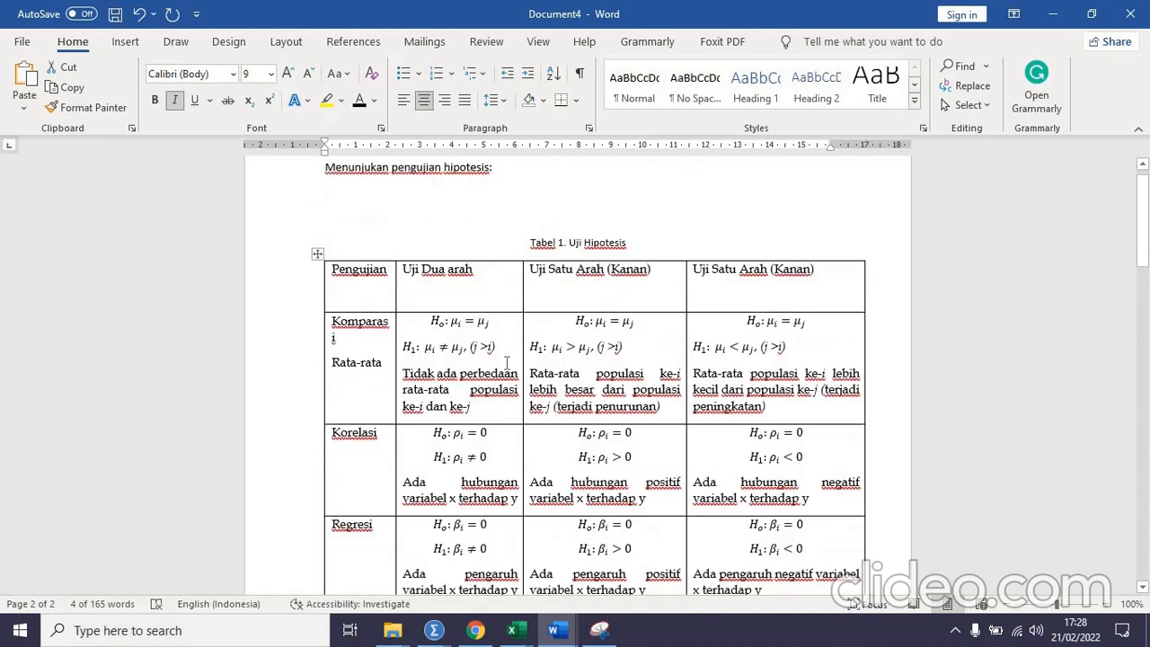
click(328, 259)
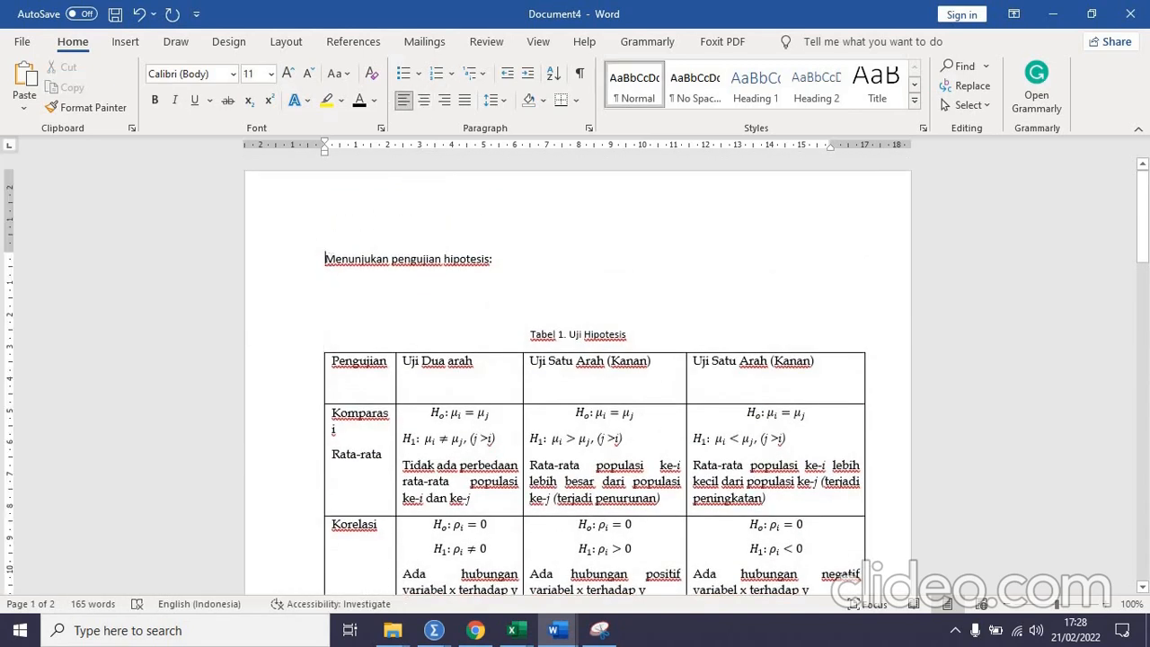
key(Return)
key(Return)
click(329, 259)
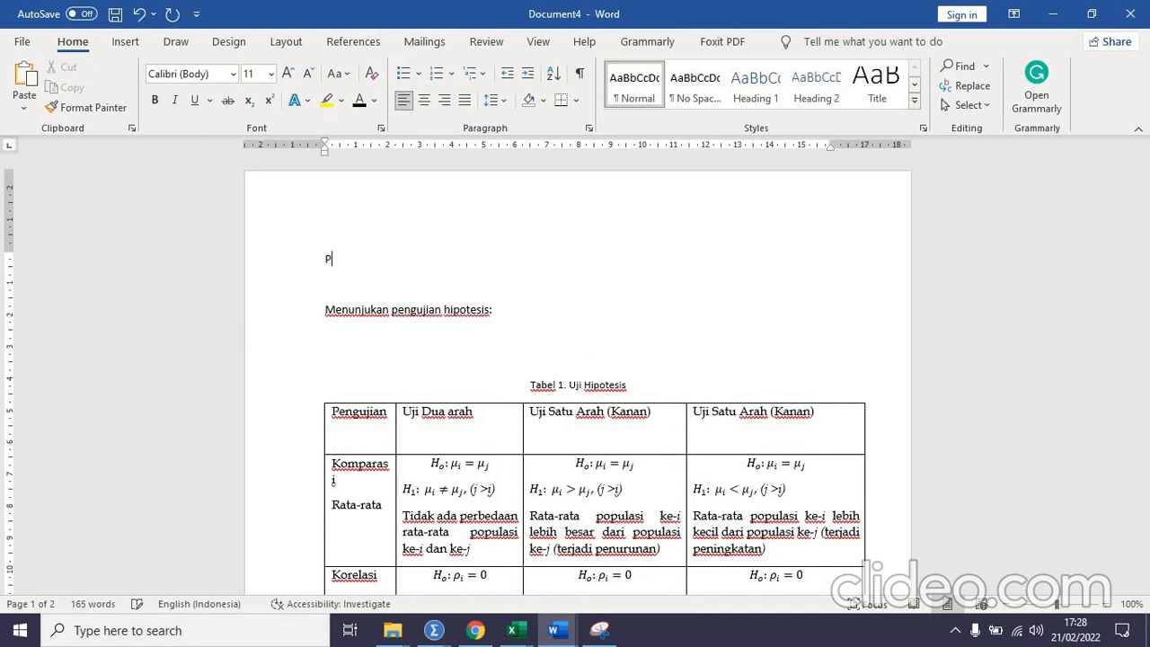
text(Produktivitas Mesin)
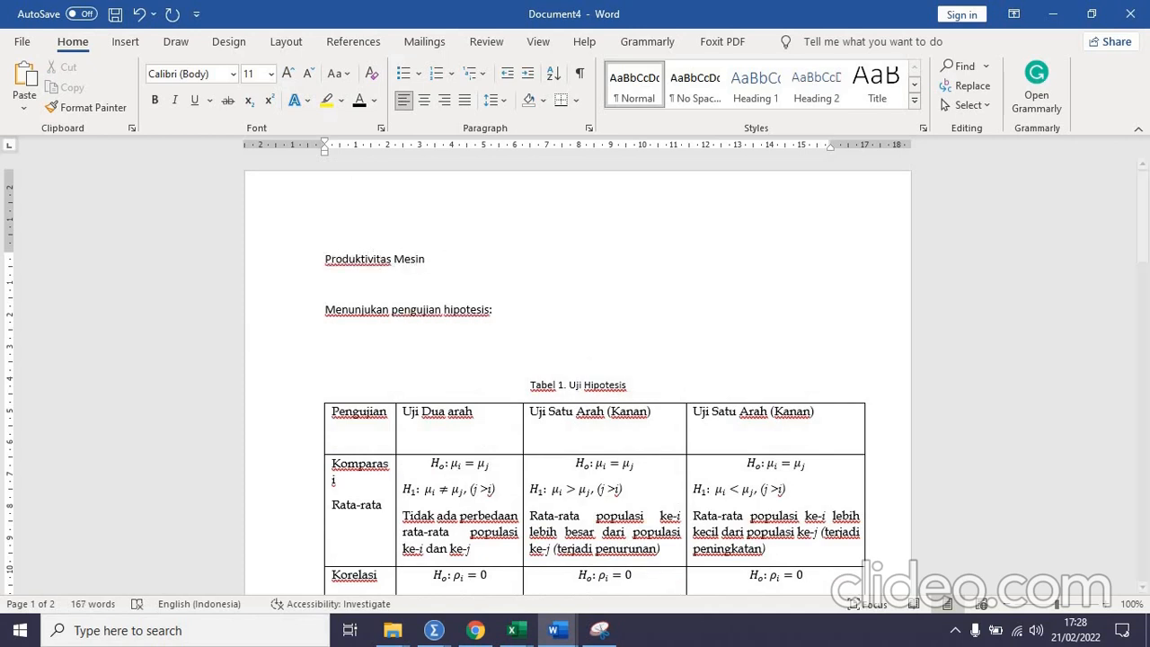
key(Return)
scroll(528, 580, down, 3)
click(563, 635)
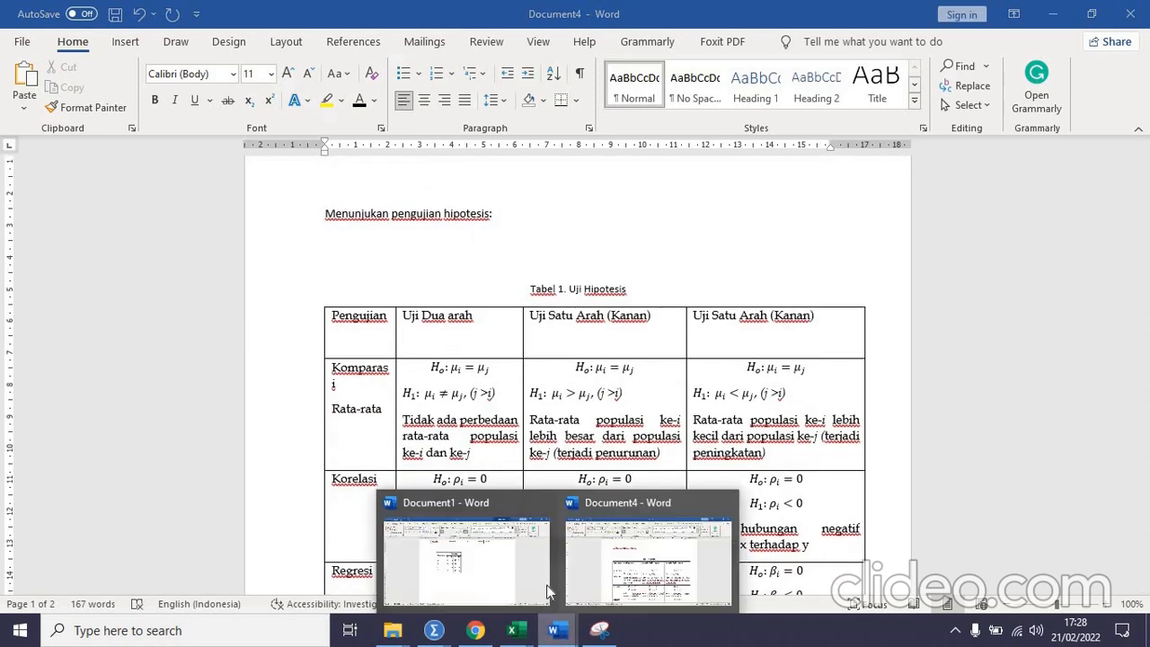
click(611, 588)
scroll(456, 452, down, 10)
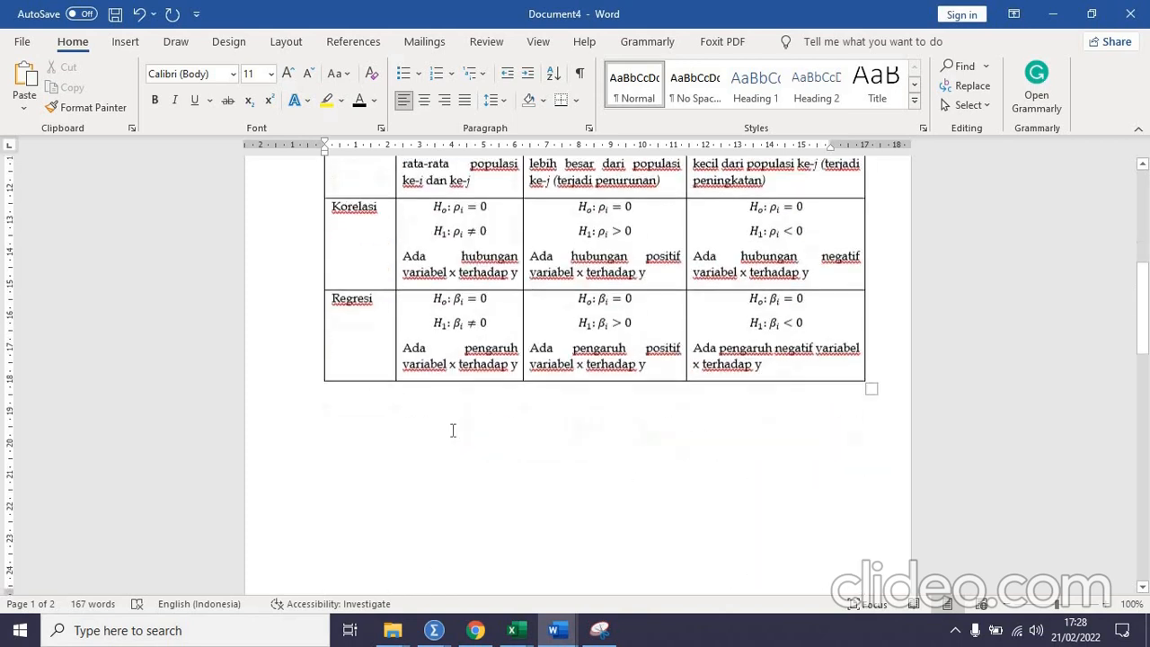
scroll(457, 458, down, 8)
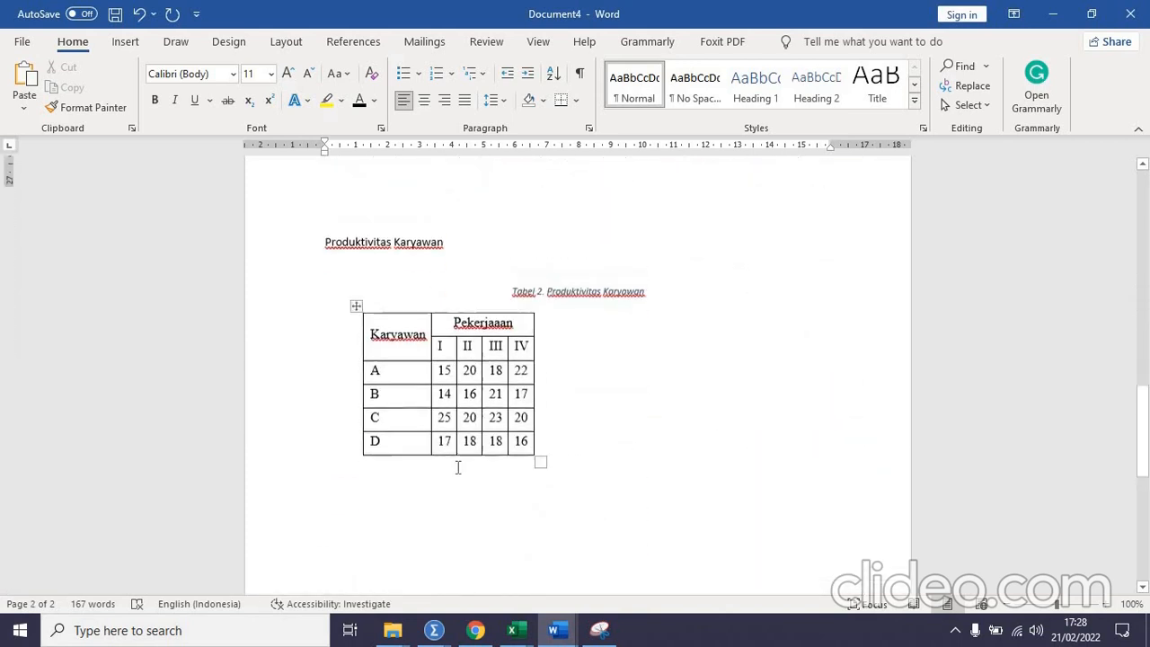
scroll(458, 467, up, 15)
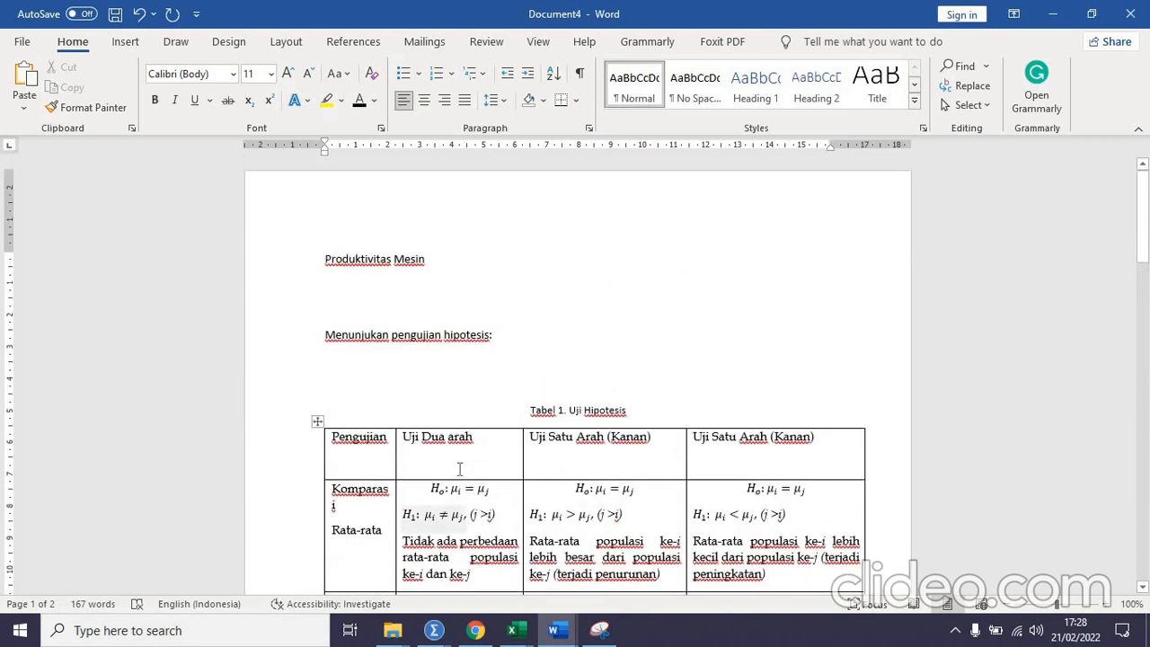
- Copy the Tingkat Permintaan table from Document1 and paste it below "Produktivitas Mesin" in Document4
click(567, 638)
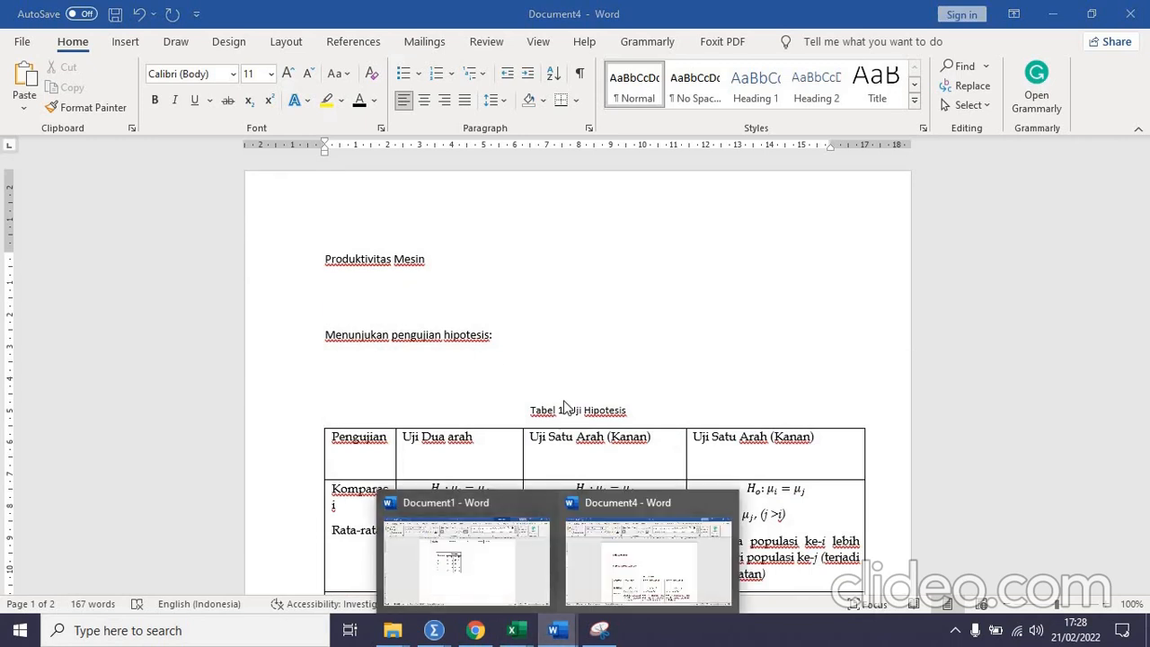
mouse_move(469, 554)
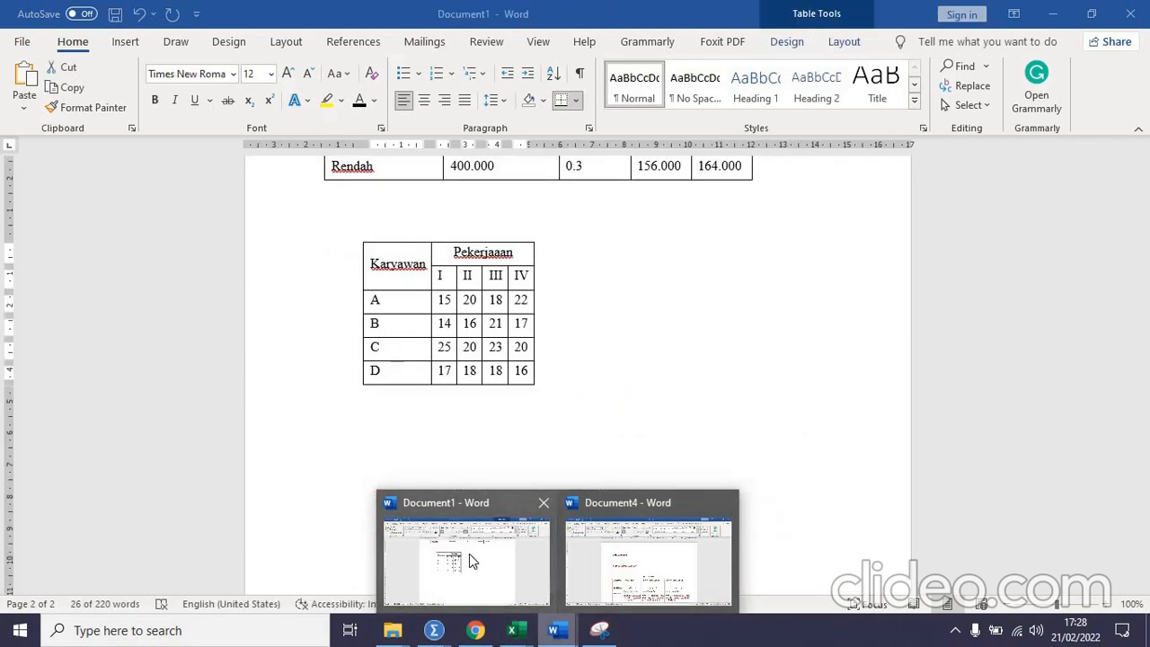
click(469, 553)
scroll(393, 488, up, 4)
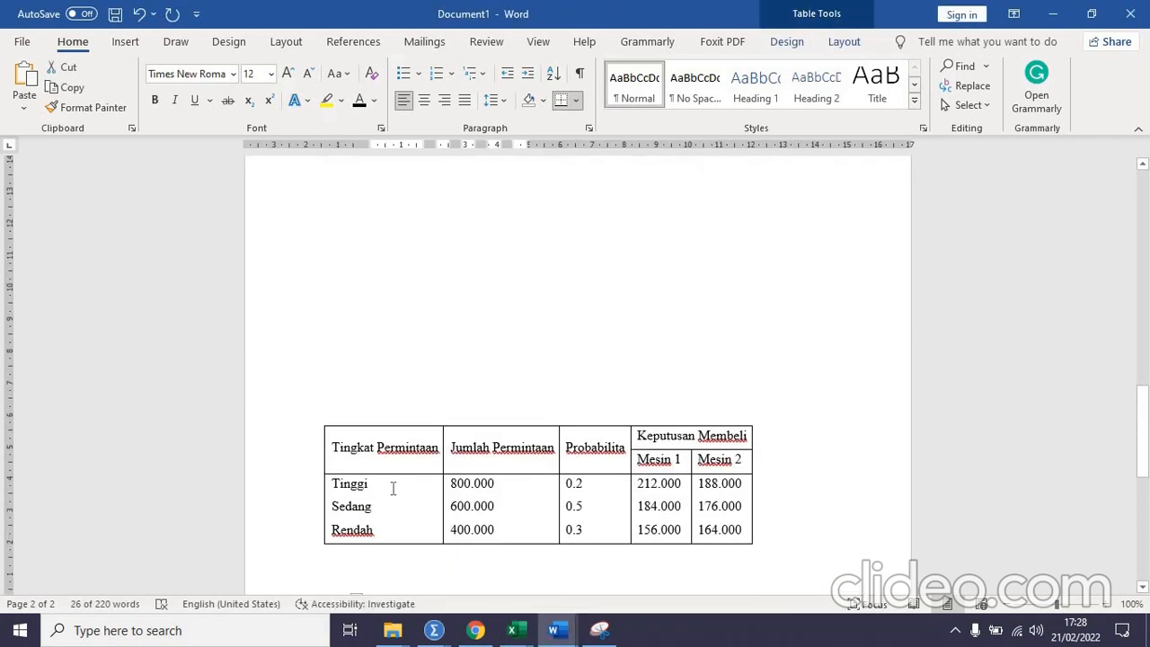
click(382, 484)
click(318, 422)
key(ctrl+c)
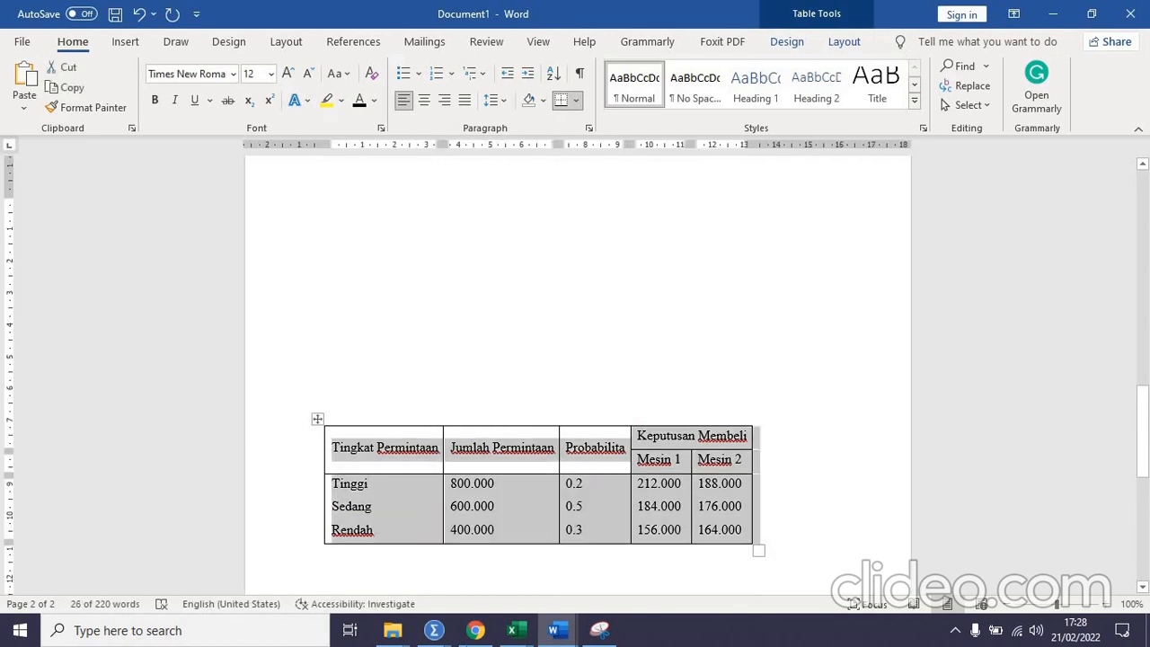
mouse_move(553, 630)
click(668, 564)
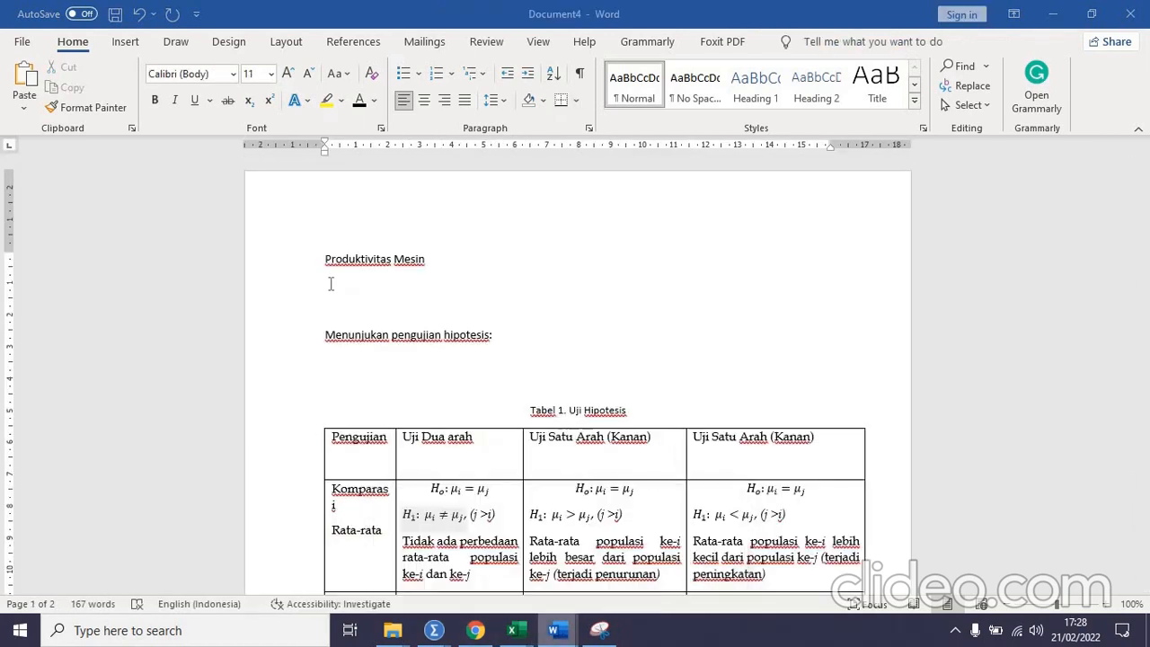
key(ctrl+v)
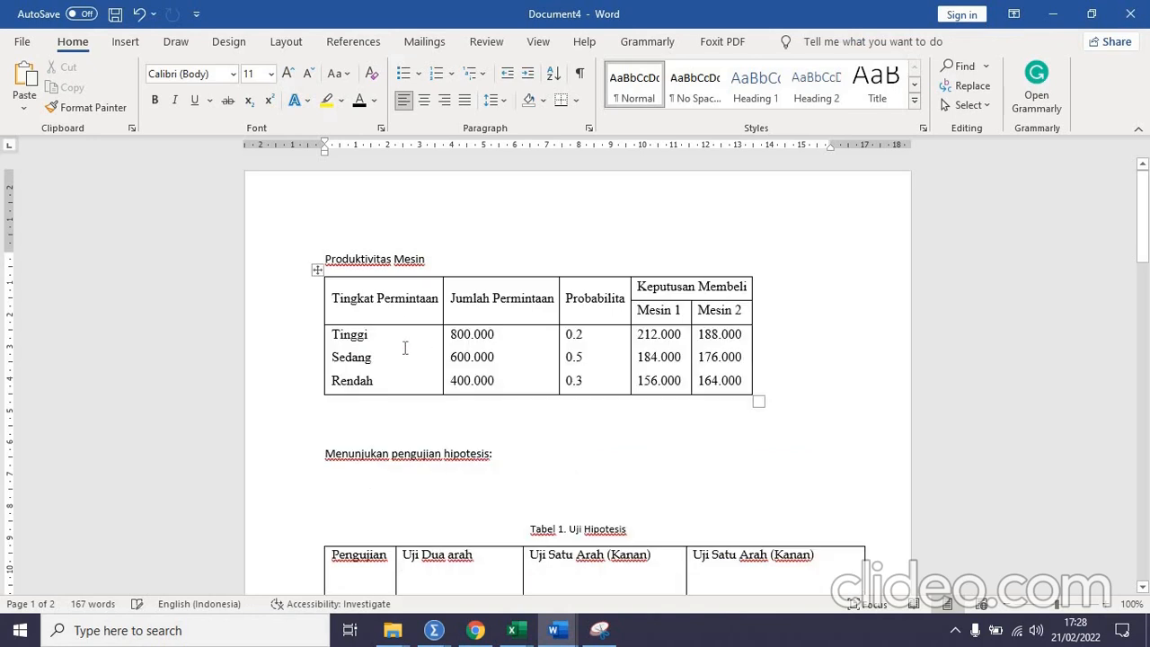
- Insert the caption "Tabel 1. Produktivitas Mesin" above the Tingkat Permintaan table, using the label Tabel
right_click(314, 274)
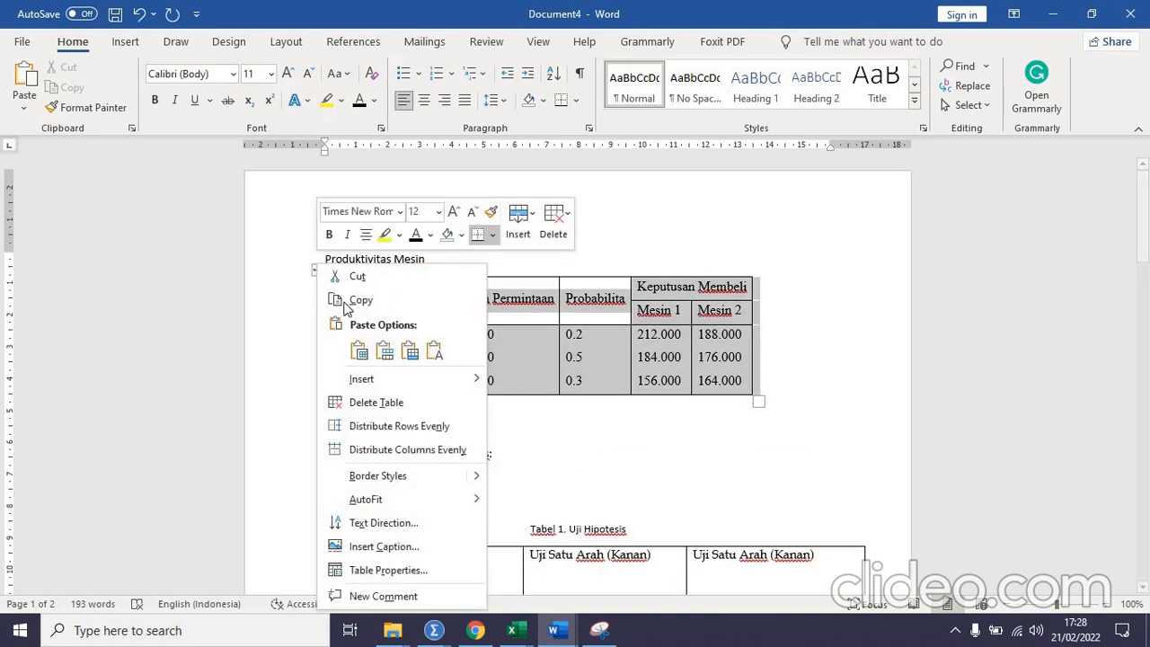
click(384, 545)
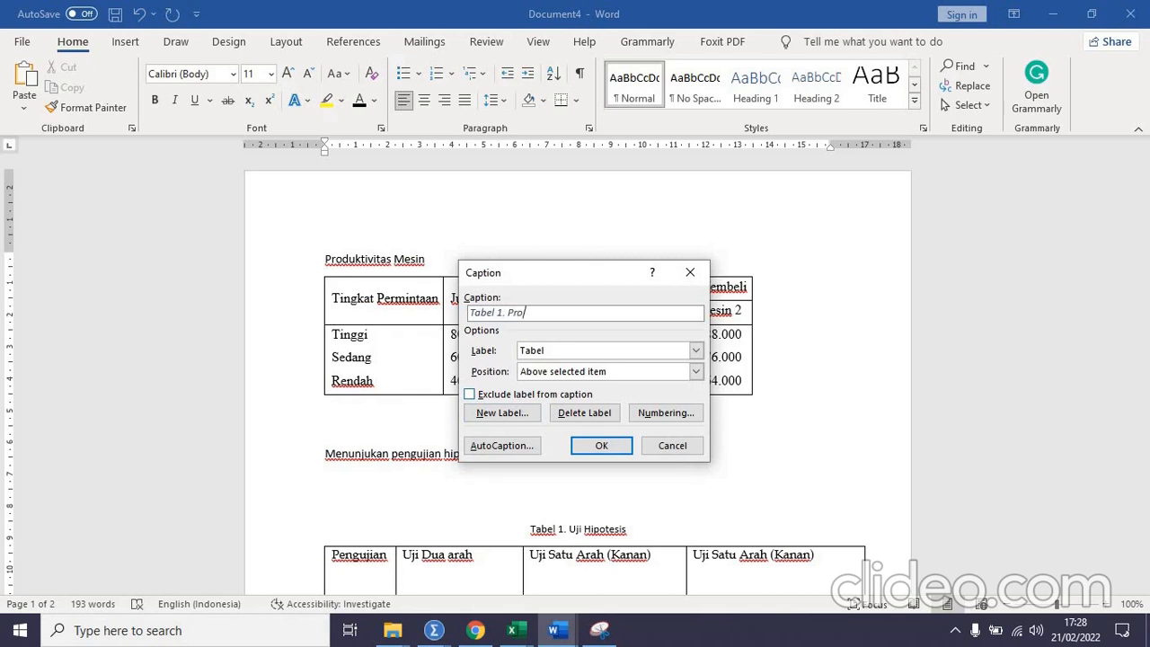
text(Produktivitas Mesin)
click(601, 449)
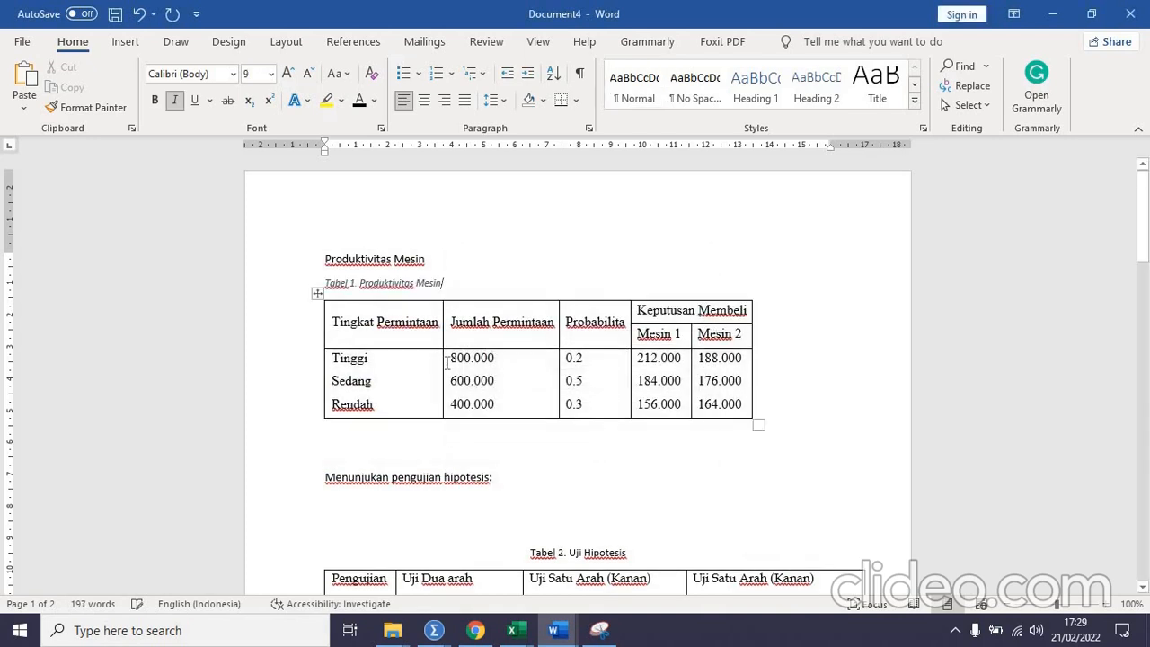
- Enter the line "Tabel baru" at the start of the second page, above "Produktivitas Karyawan", followed by blank lines
scroll(521, 438, down, 10)
scroll(548, 453, down, 5)
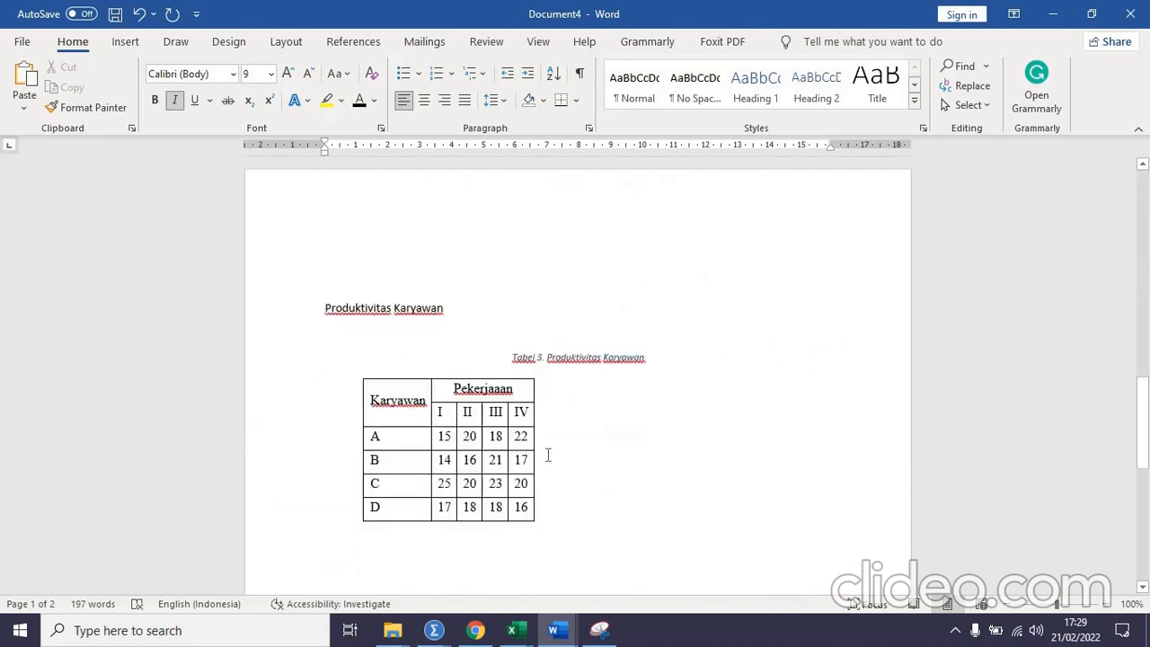
scroll(368, 458, up, 3)
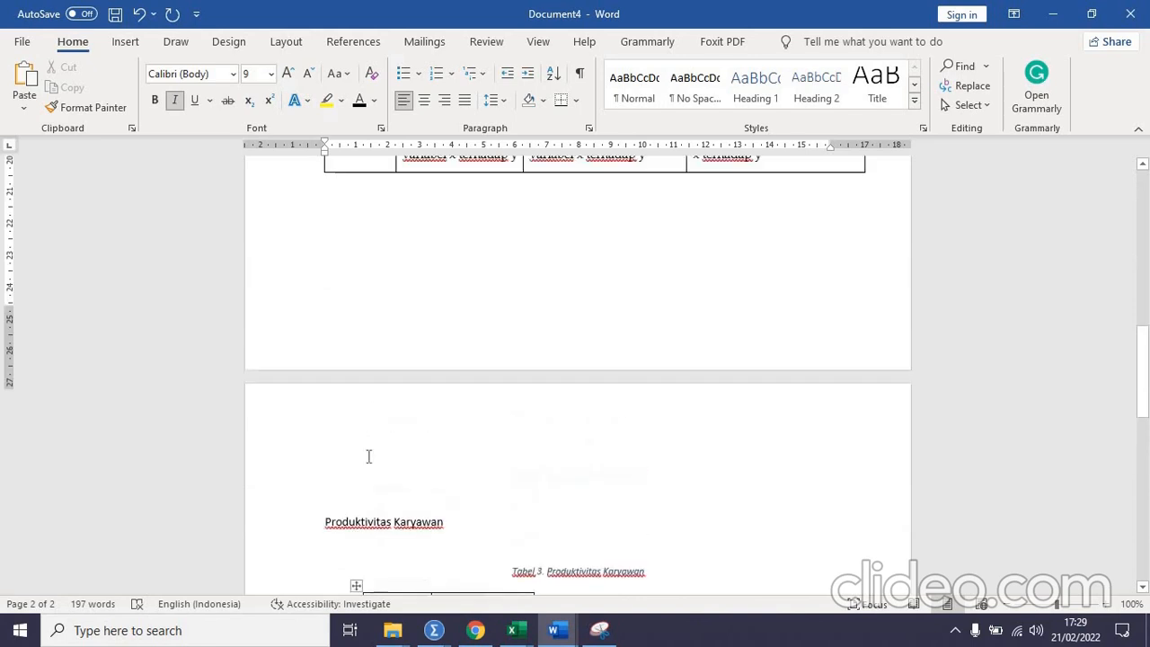
click(368, 467)
text(tabel baru)
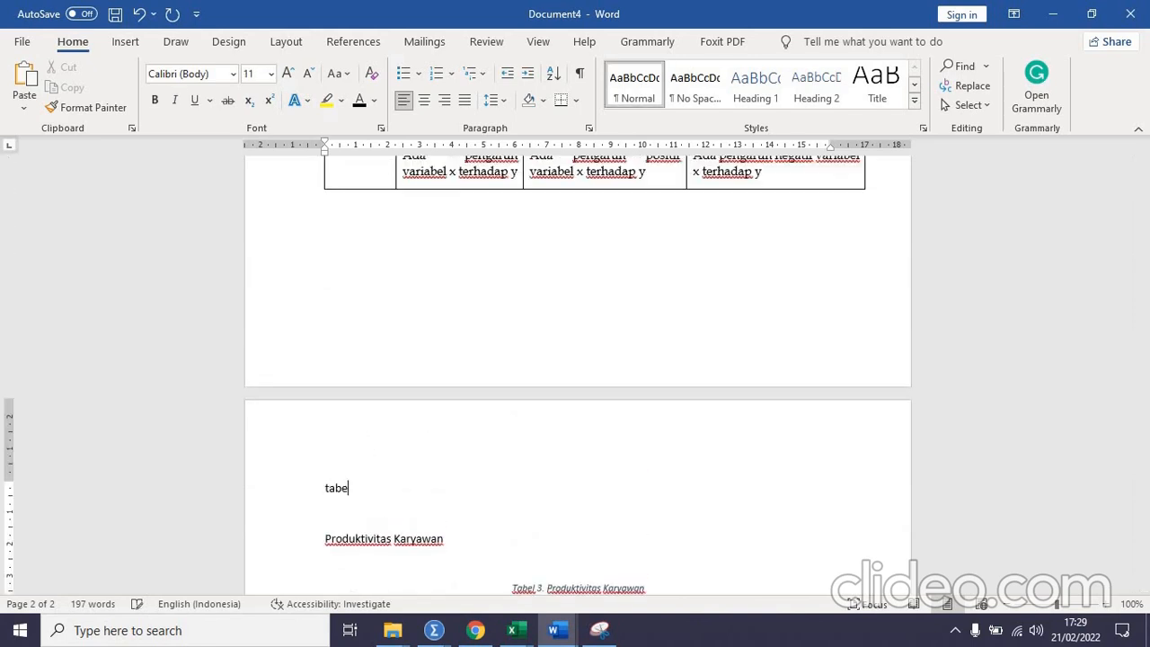
key(Return)
key(Return)
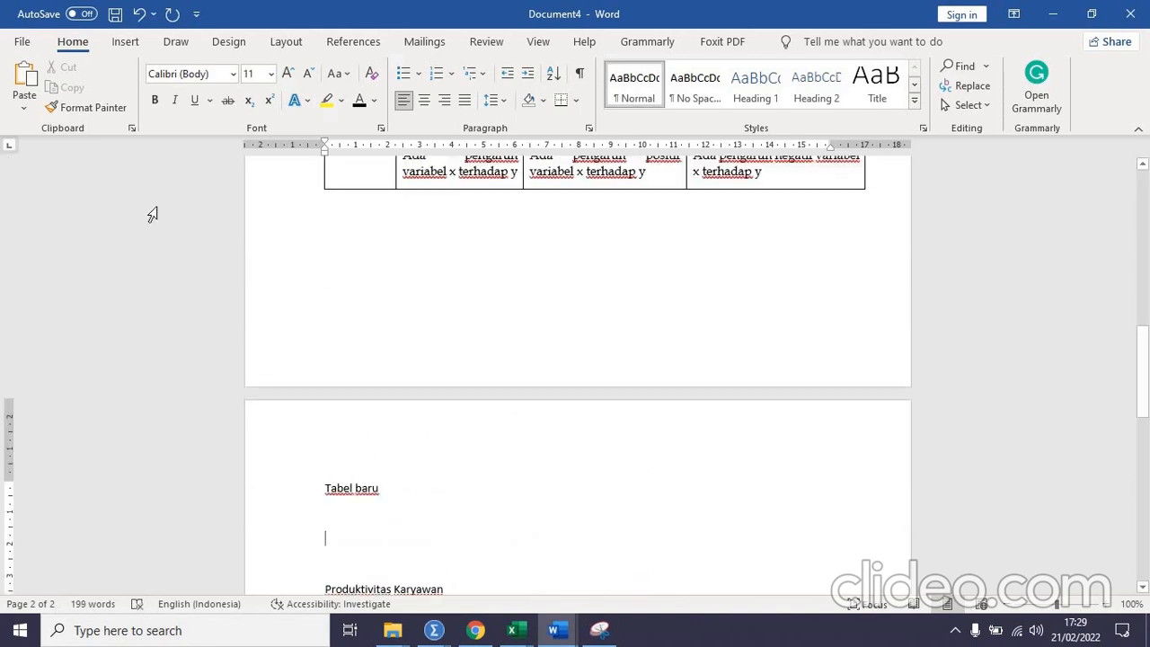
- Insert an empty table of two columns and three rows below "Tabel baru"
click(125, 41)
click(122, 90)
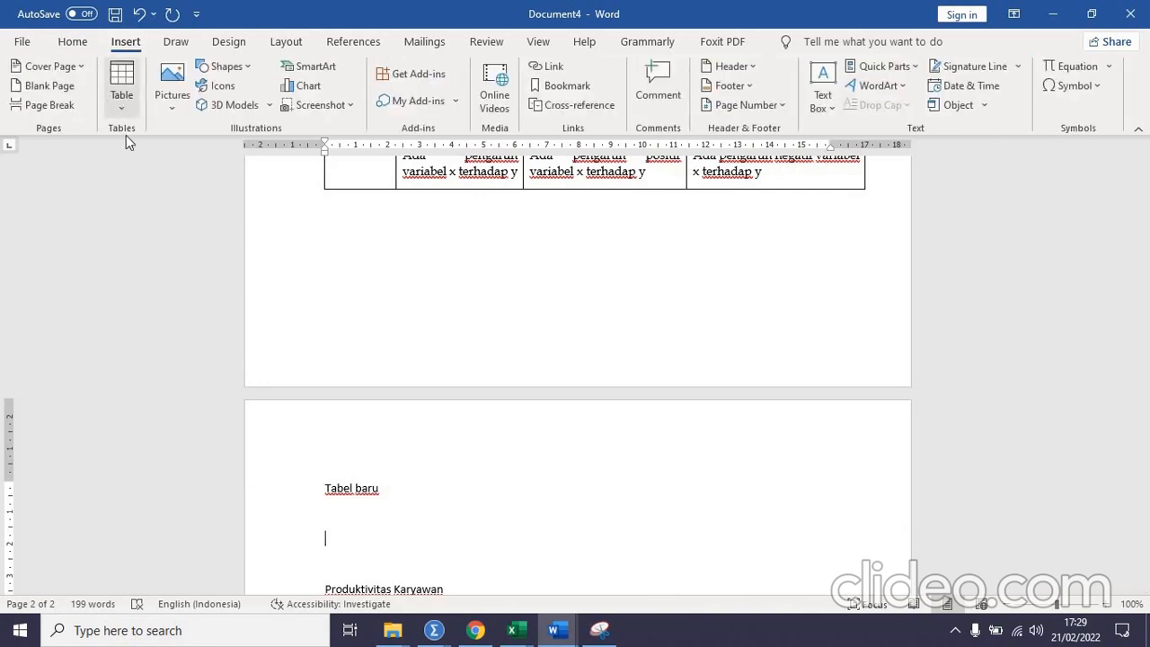
click(134, 185)
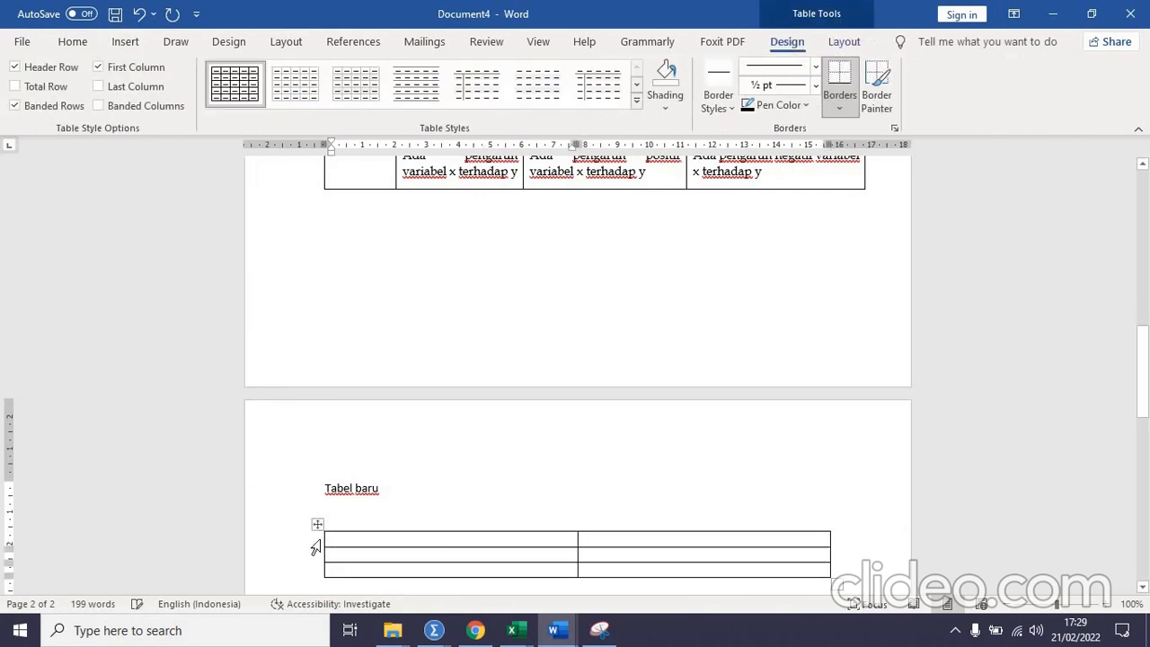
- Insert the caption "Tabel 3. Baru" above the empty table, using the label Tabel
right_click(318, 524)
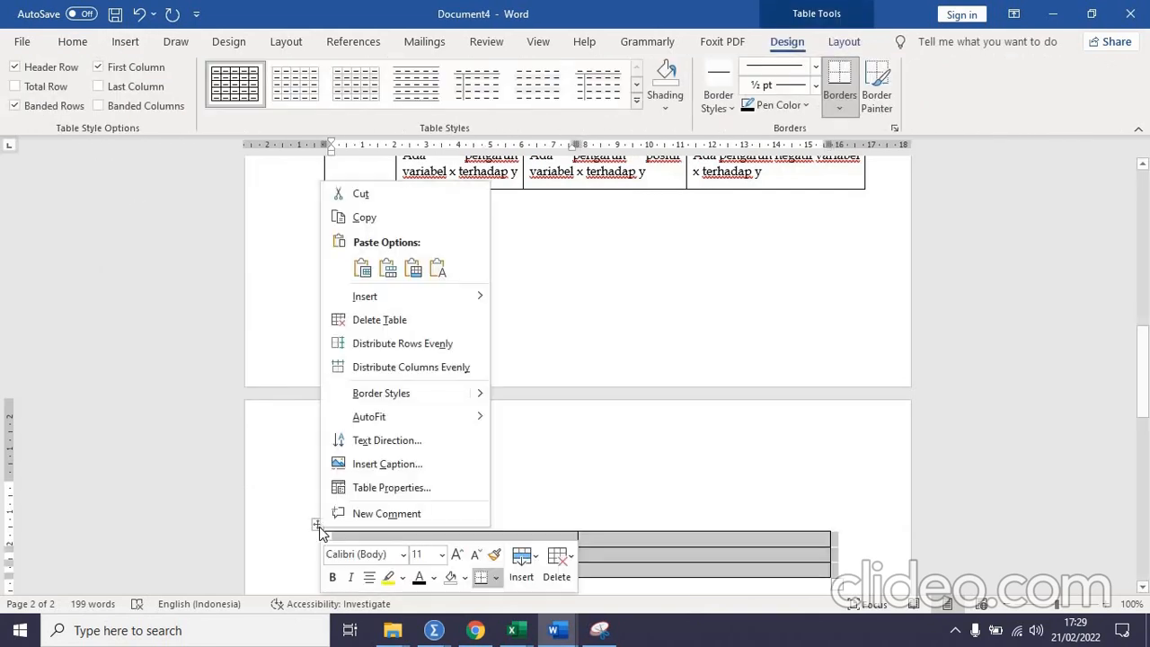
click(433, 462)
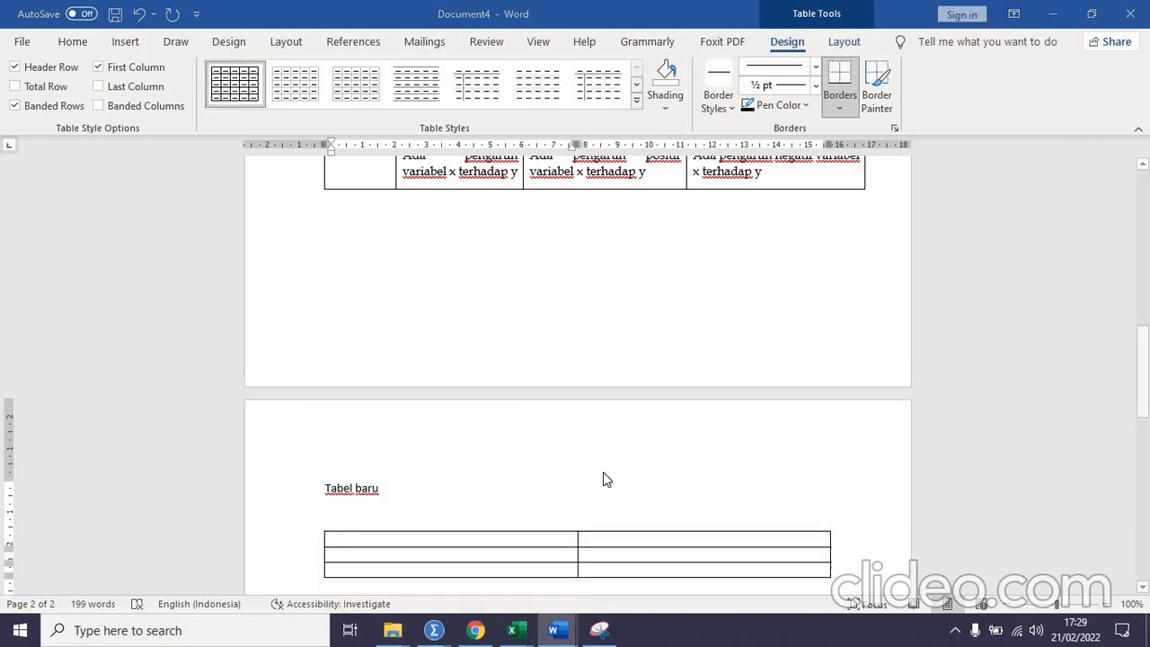
text(. )
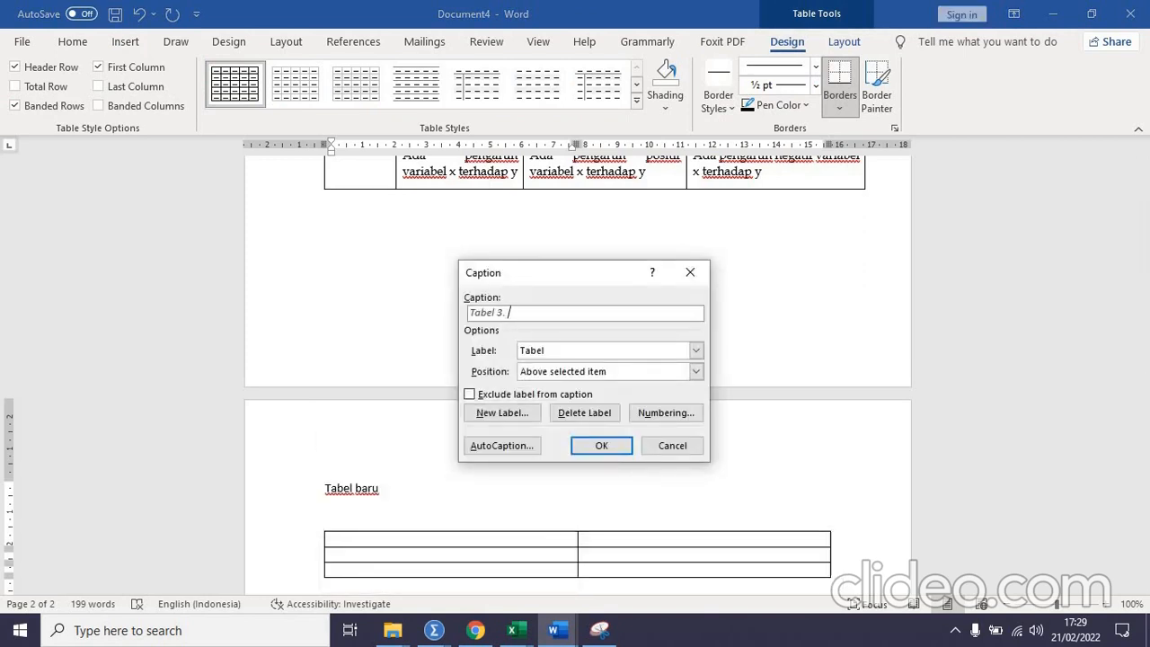
text(Baru)
key(Return)
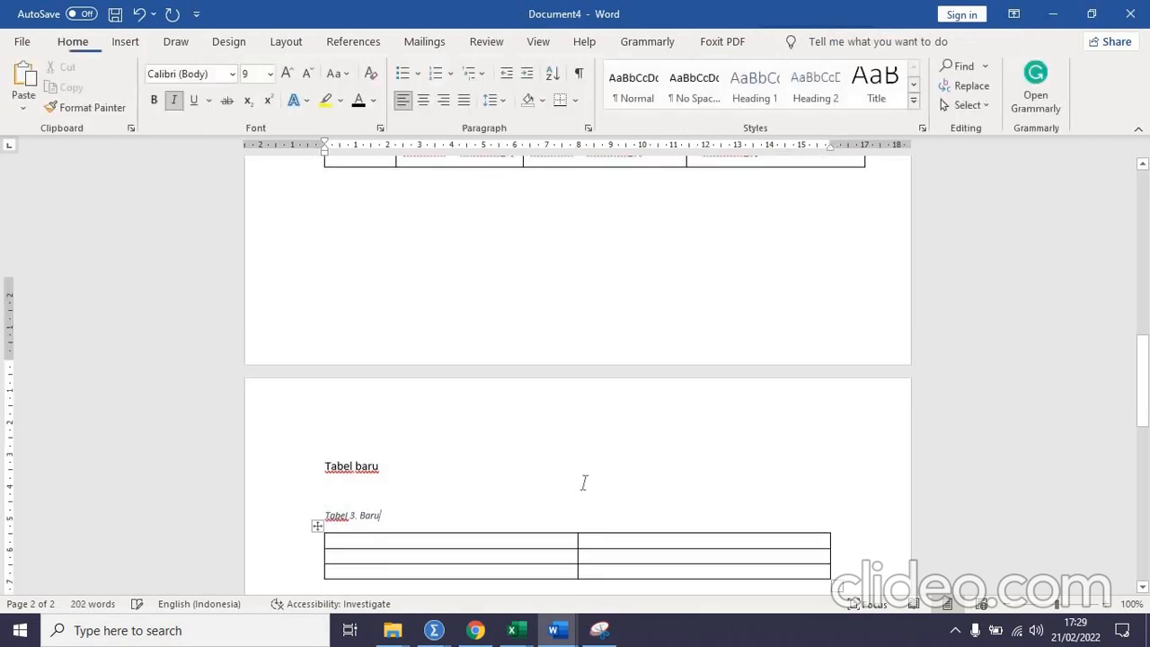
- Delete the "Tabel baru" line together with the "Tabel 3. Baru" caption and its empty table
scroll(583, 483, down, 5)
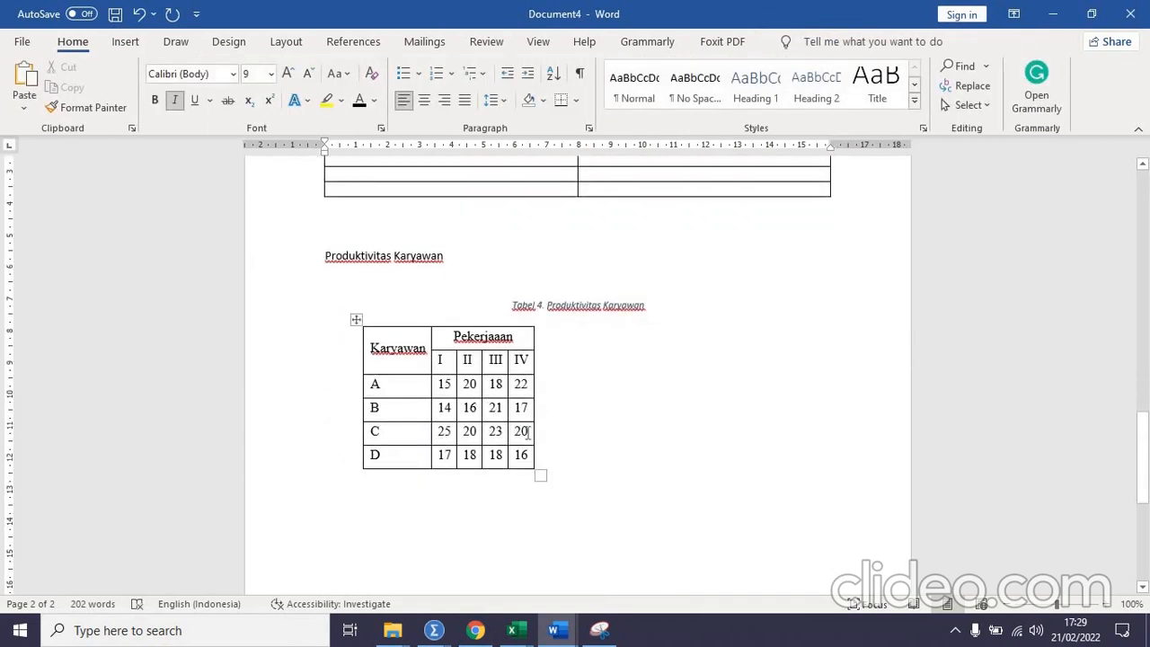
scroll(534, 436, up, 4)
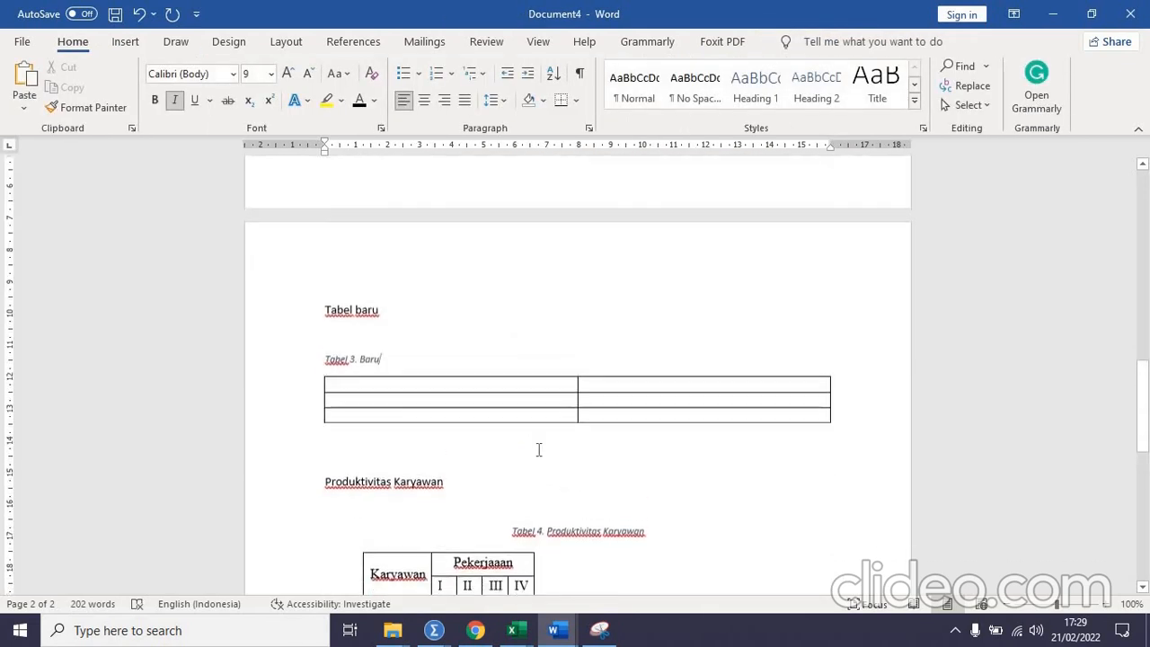
scroll(539, 449, down, 10)
scroll(544, 480, up, 6)
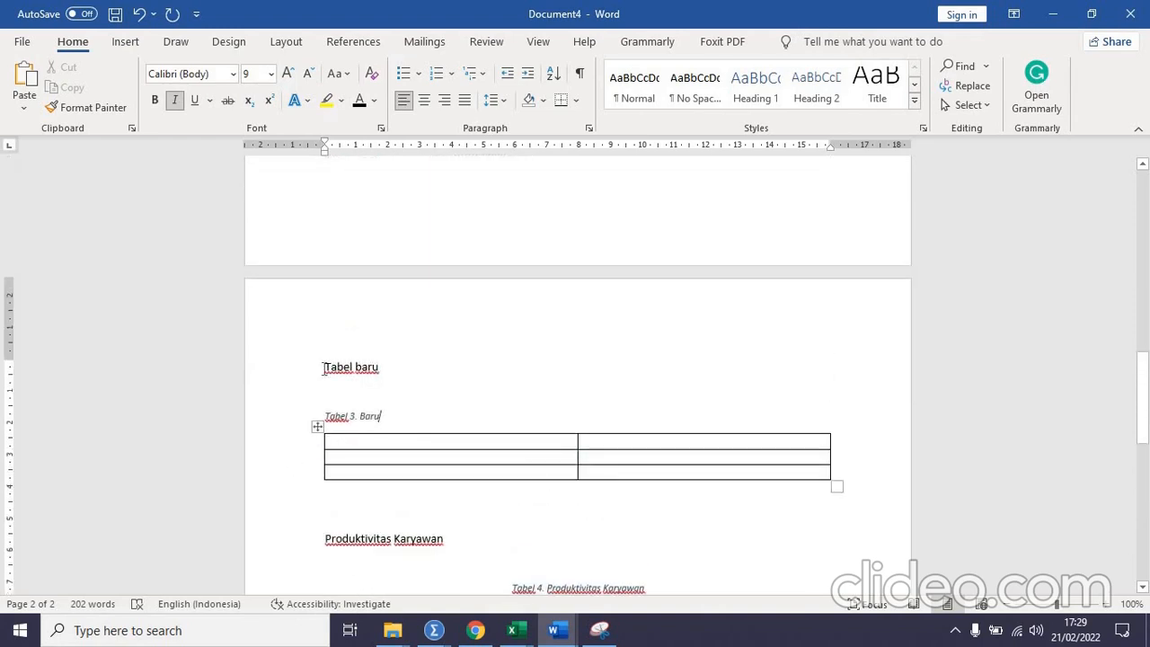
drag(324, 368, 793, 500)
key(Delete)
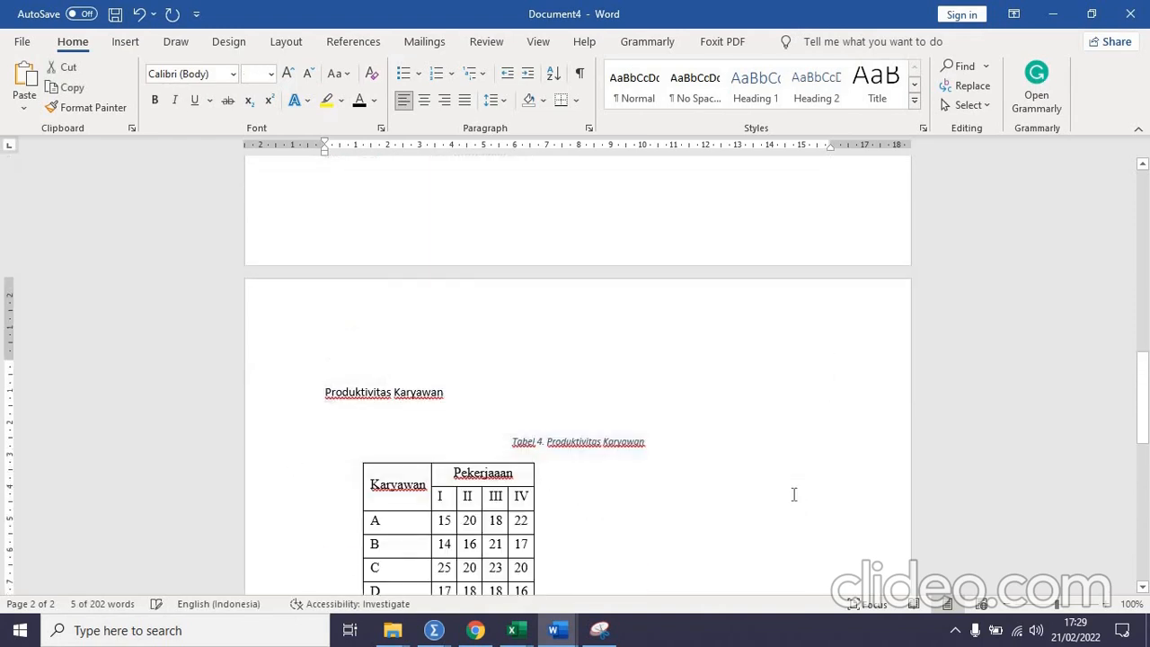
- Undo the deletion of the "Tabel baru" line, its caption and the empty table
scroll(491, 441, up, 5)
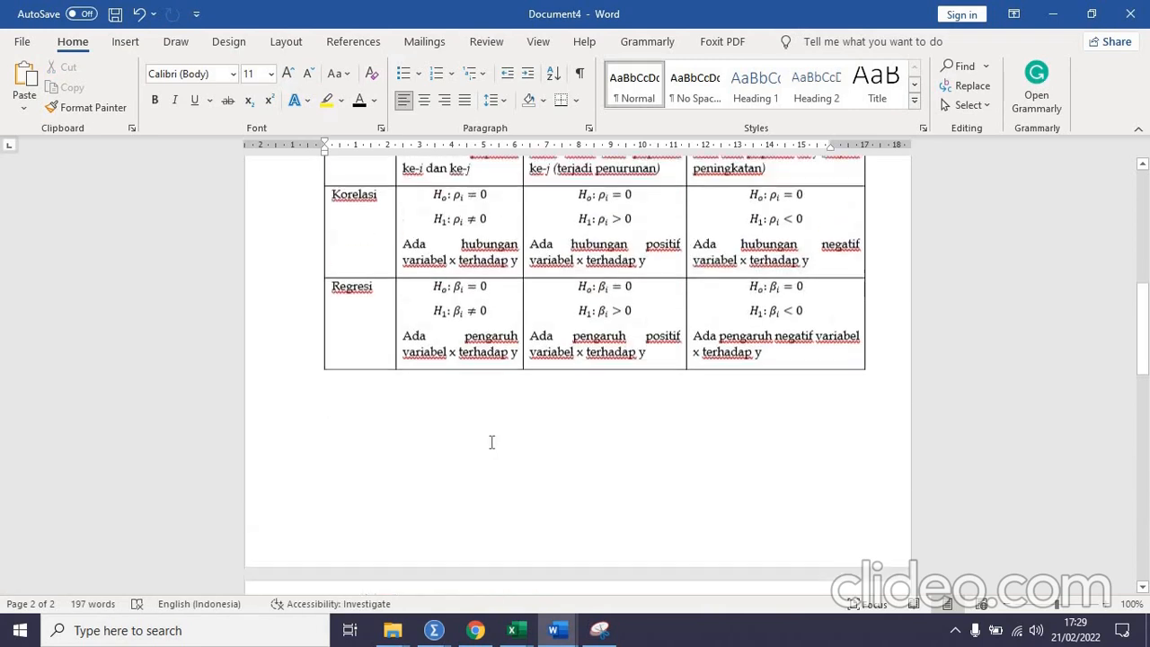
key(ctrl+z)
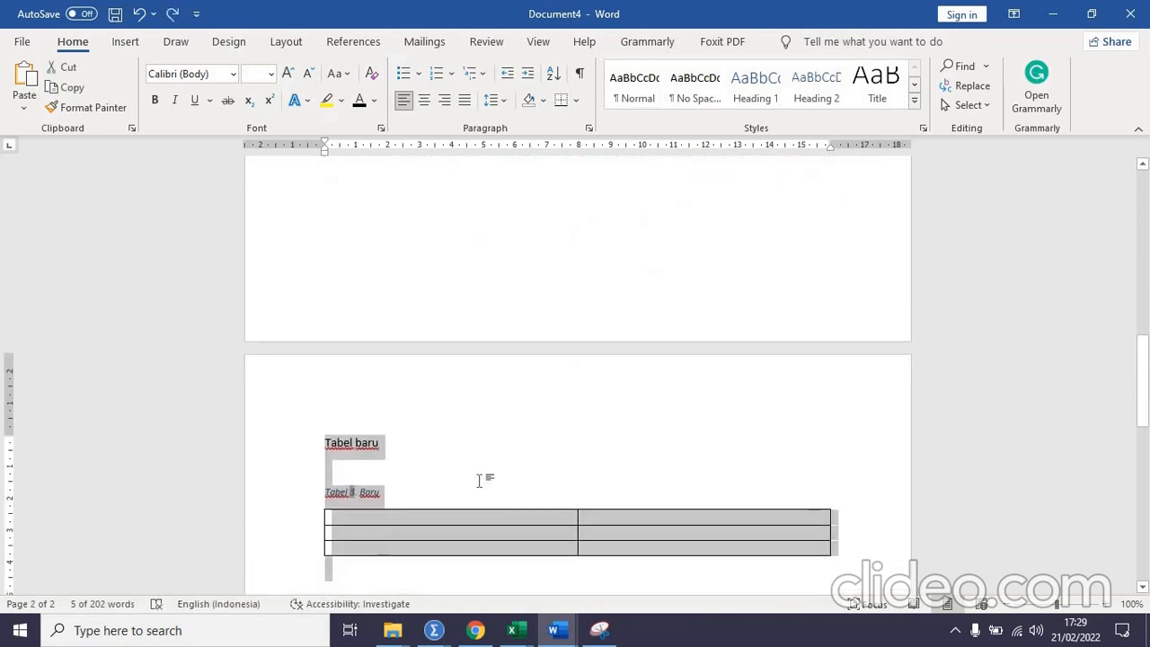
click(477, 474)
scroll(393, 469, down, 5)
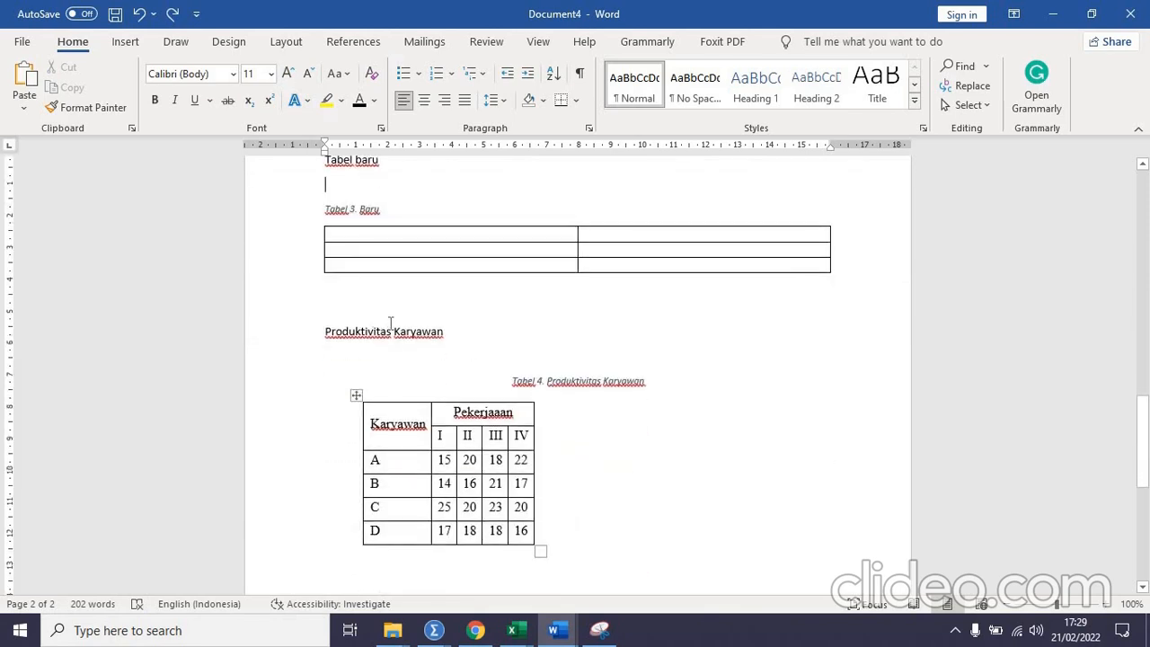
- Append the word "dilihat" to the "Produktivitas Mesin" line above the first table's caption
scroll(427, 362, up, 15)
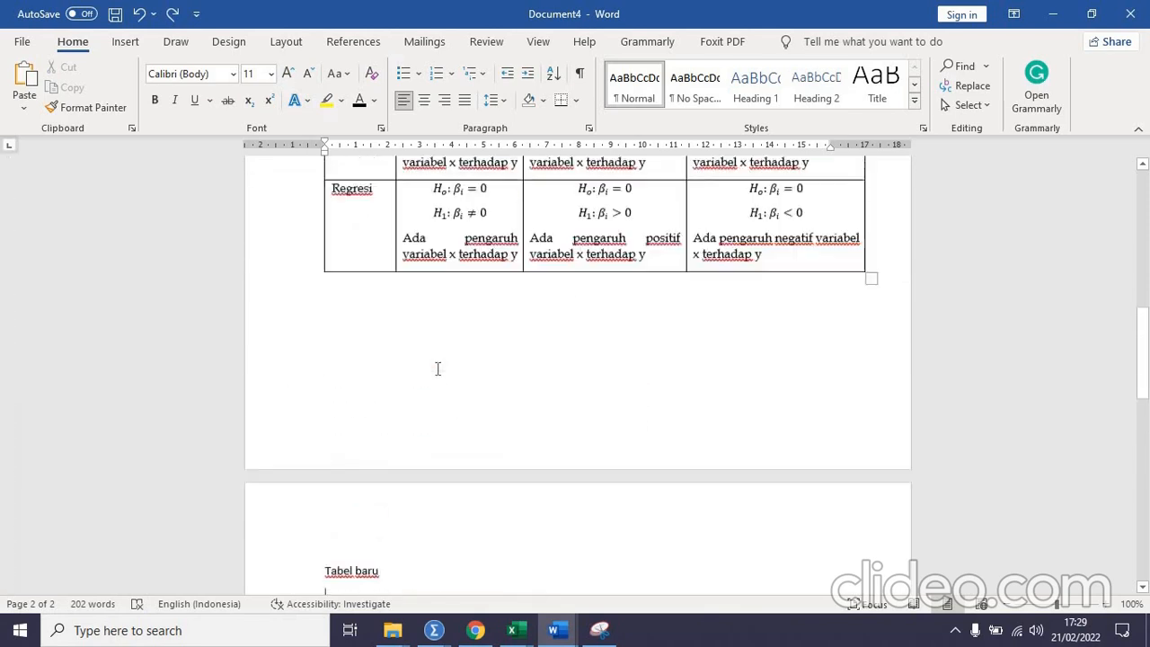
scroll(465, 378, up, 3)
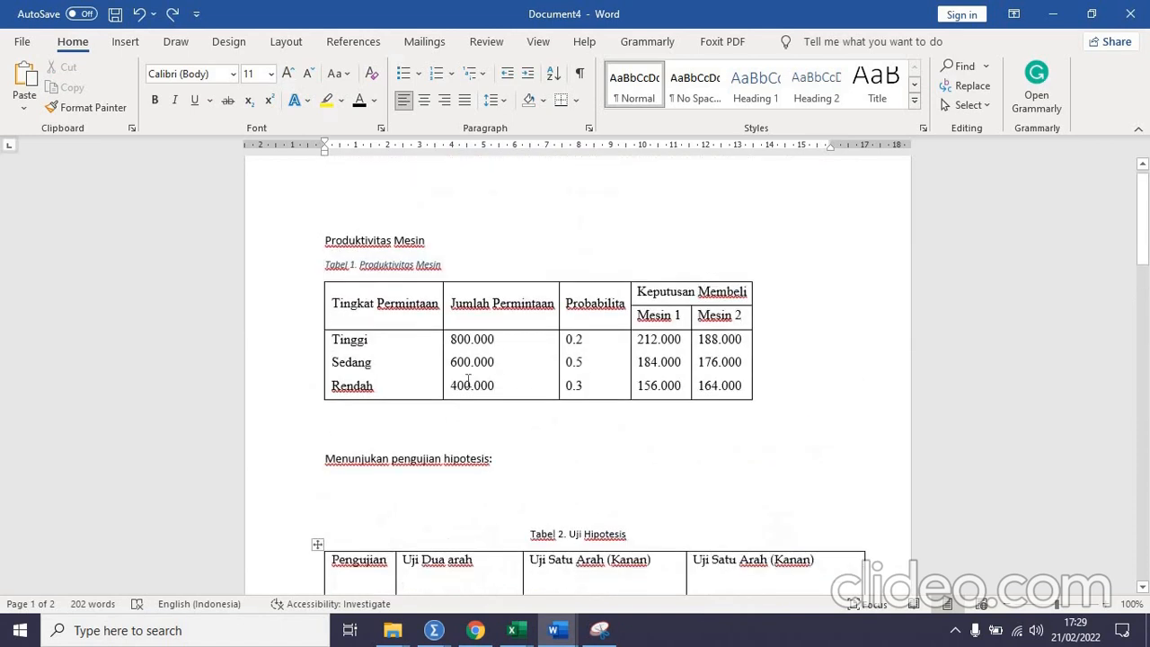
scroll(468, 384, down, 5)
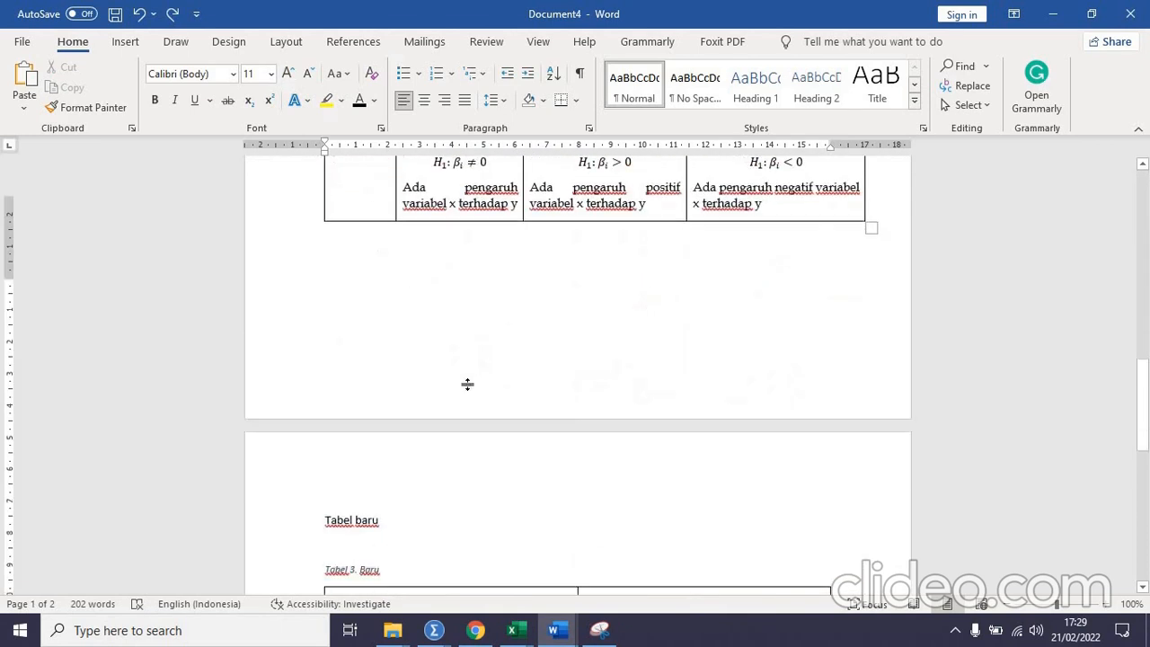
scroll(467, 385, up, 10)
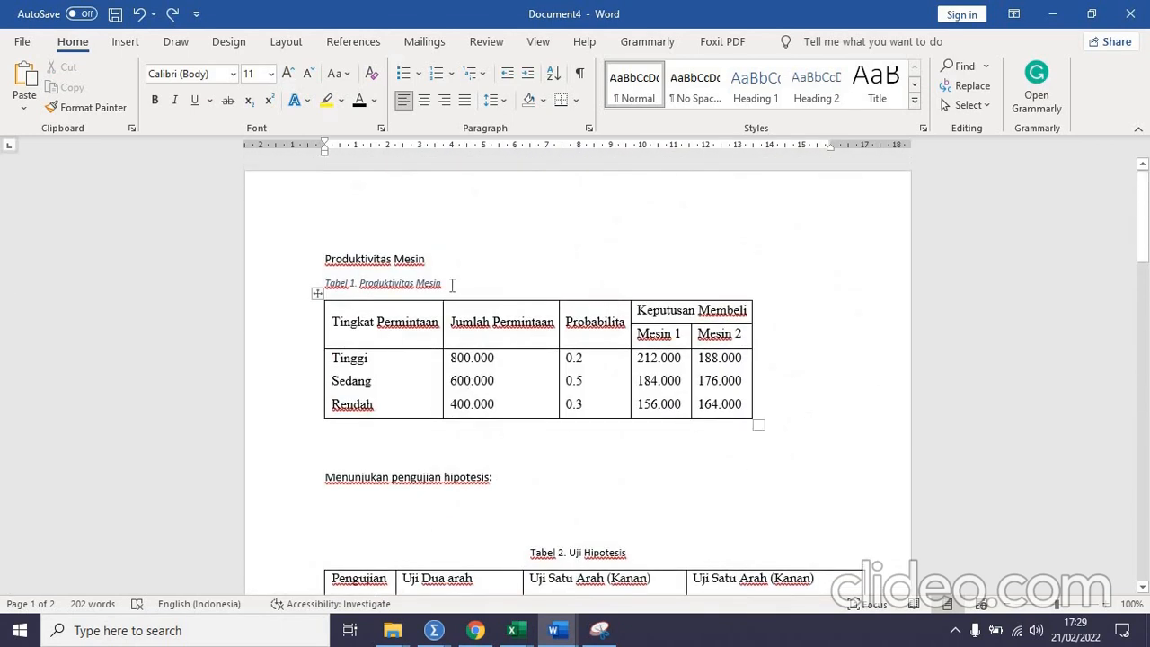
click(431, 259)
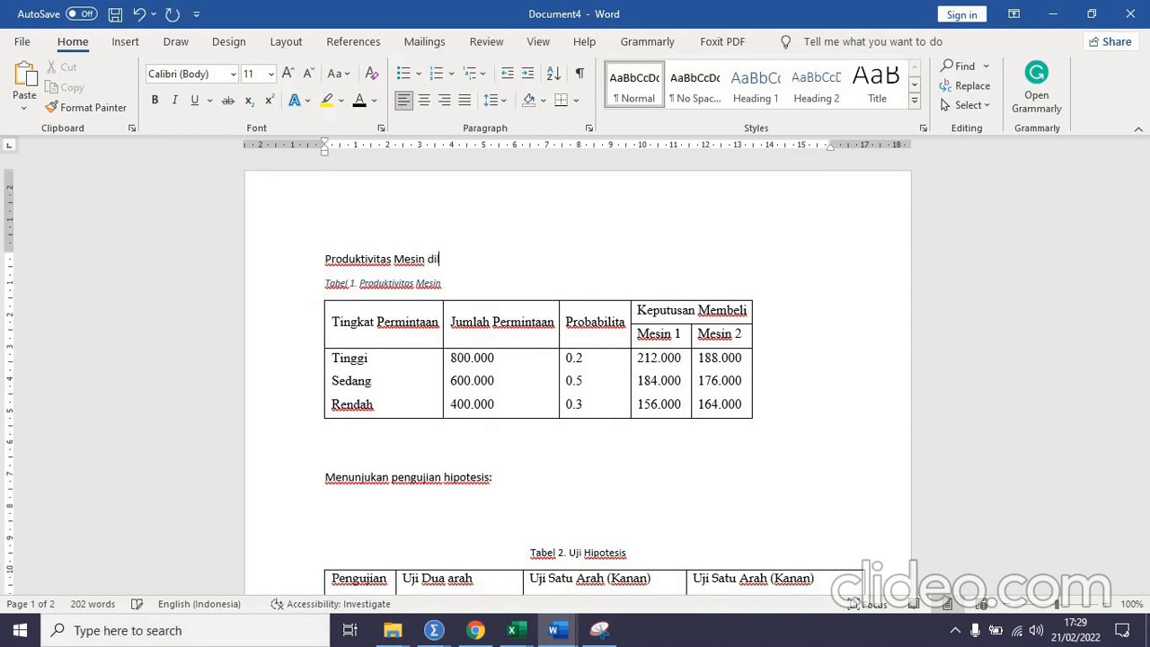
text(dilihat)
- Insert a cross-reference to the entire caption "Tabel 1. Produktivitas Mesin" after the word "dilihat"
click(353, 43)
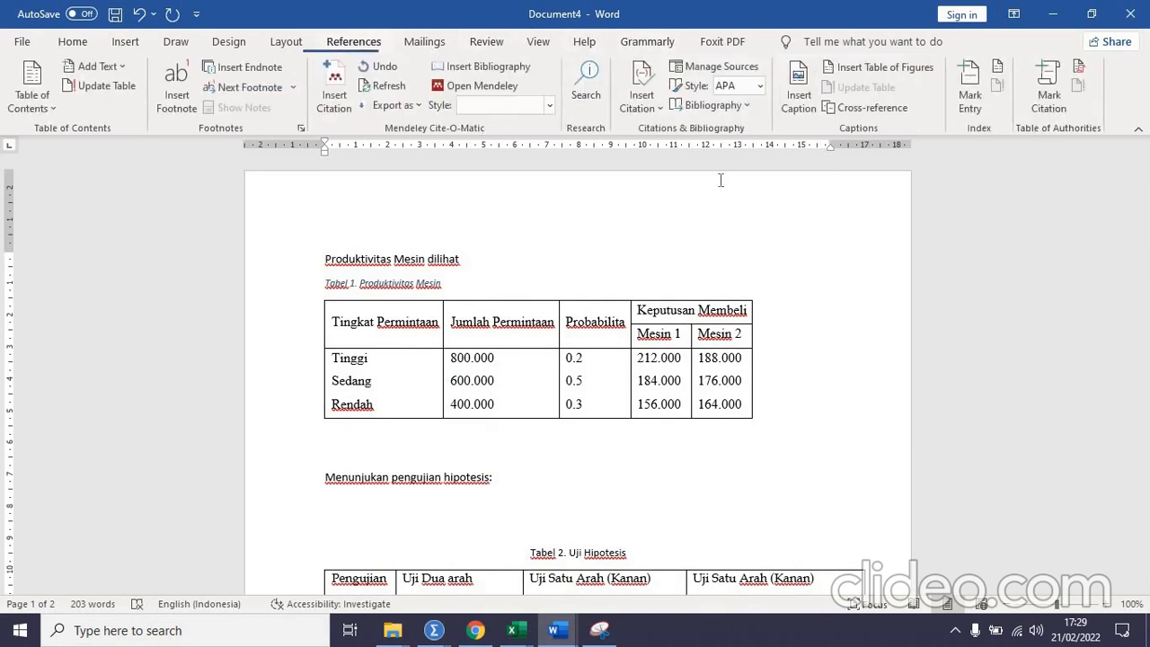
click(866, 107)
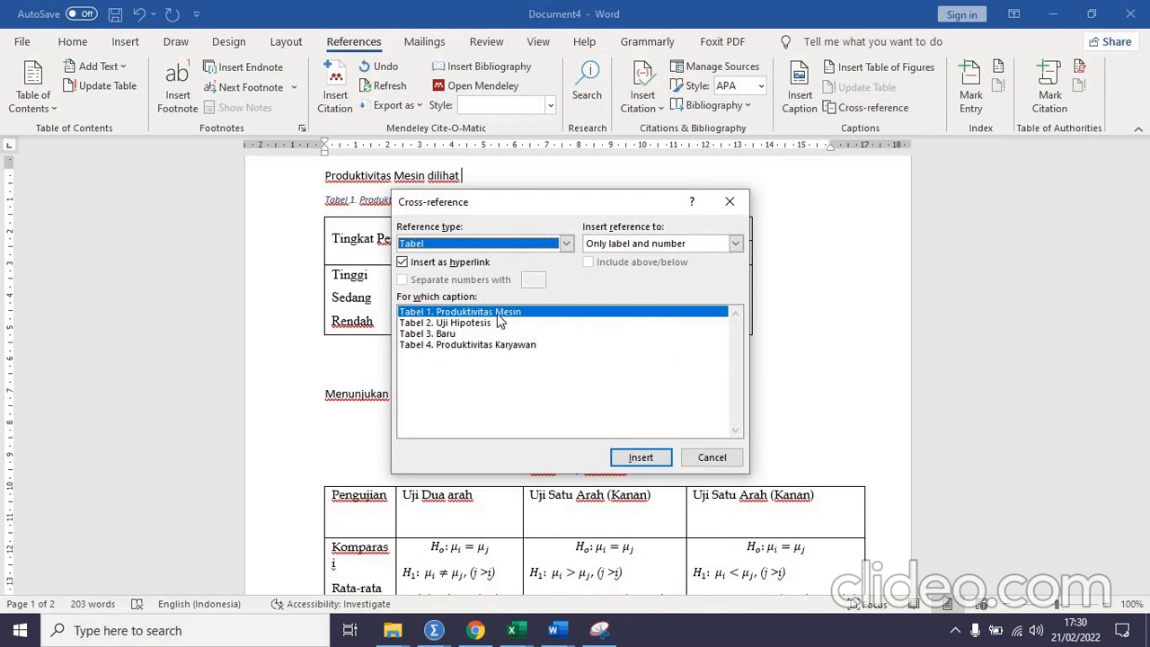
click(735, 244)
click(665, 255)
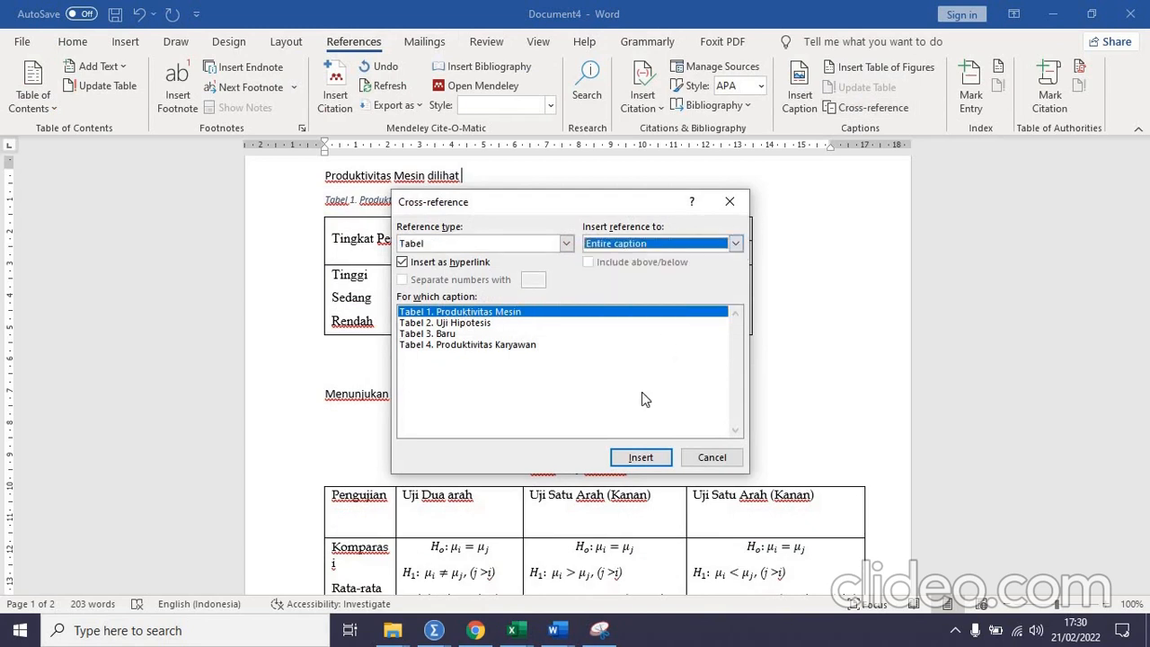
click(629, 462)
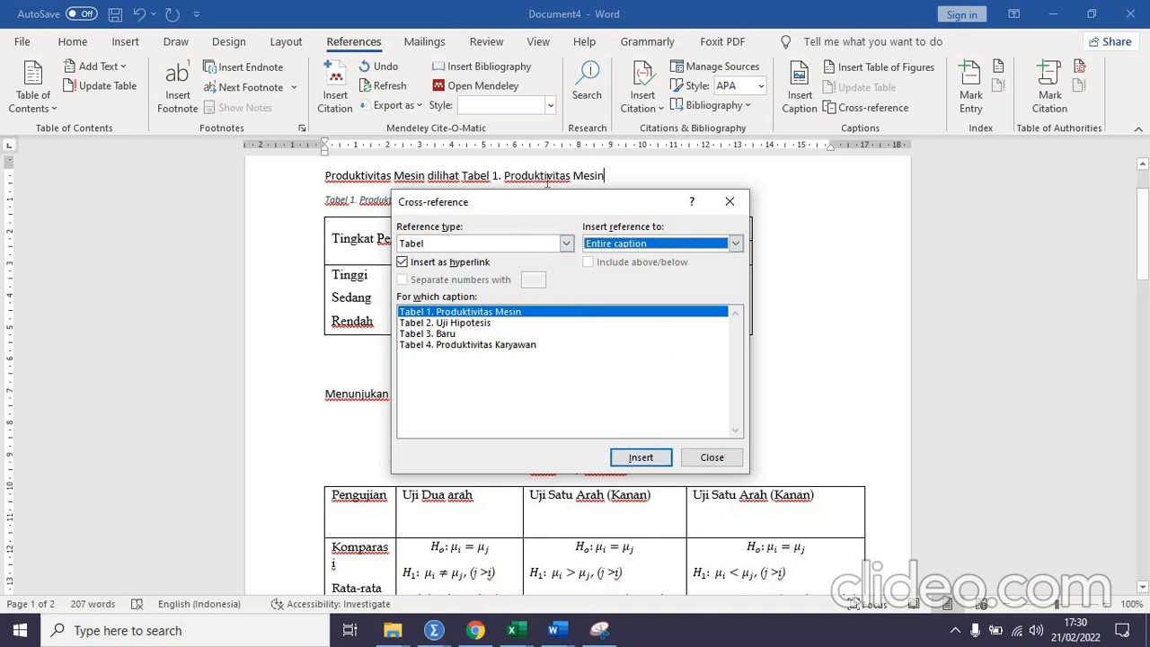
click(726, 460)
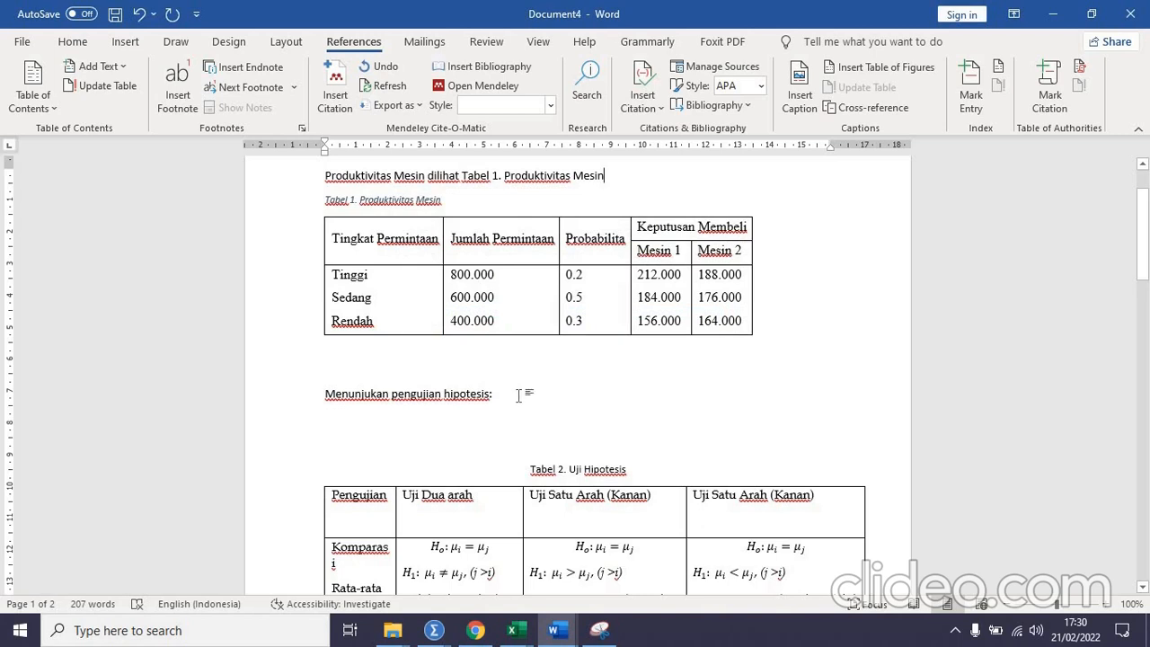
- Insert a cross-reference to the entire caption "Tabel 2. Uji Hipotesis" at the end of the "Menunjukan pengujian hipotesis:" line
click(518, 395)
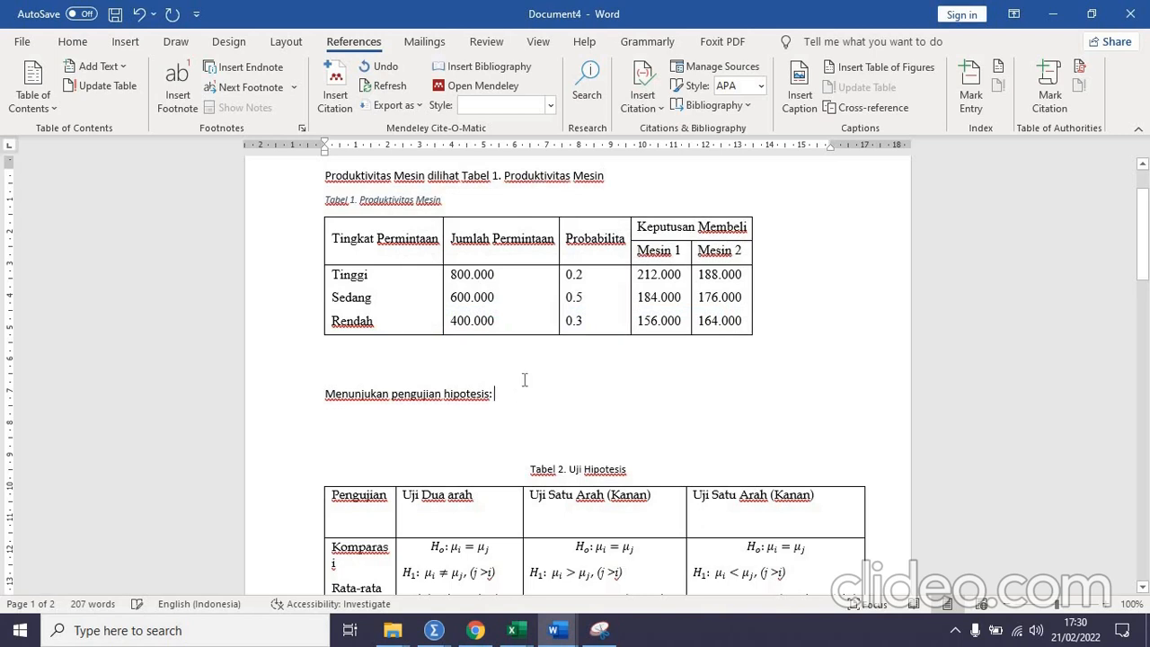
click(853, 108)
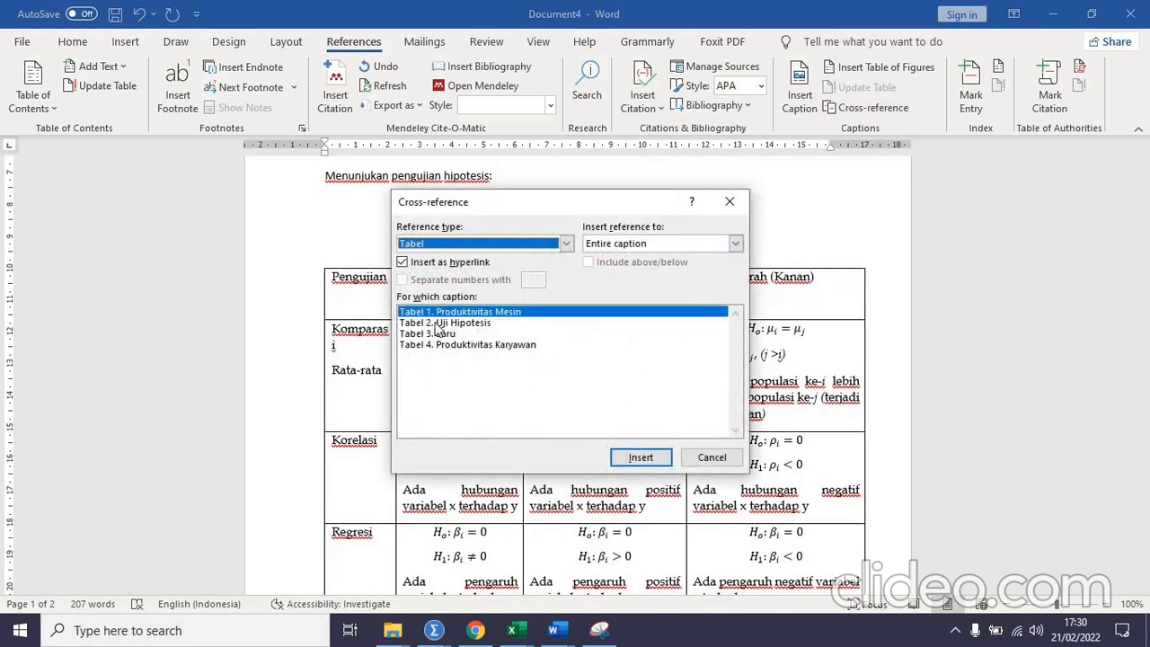
click(440, 324)
click(640, 457)
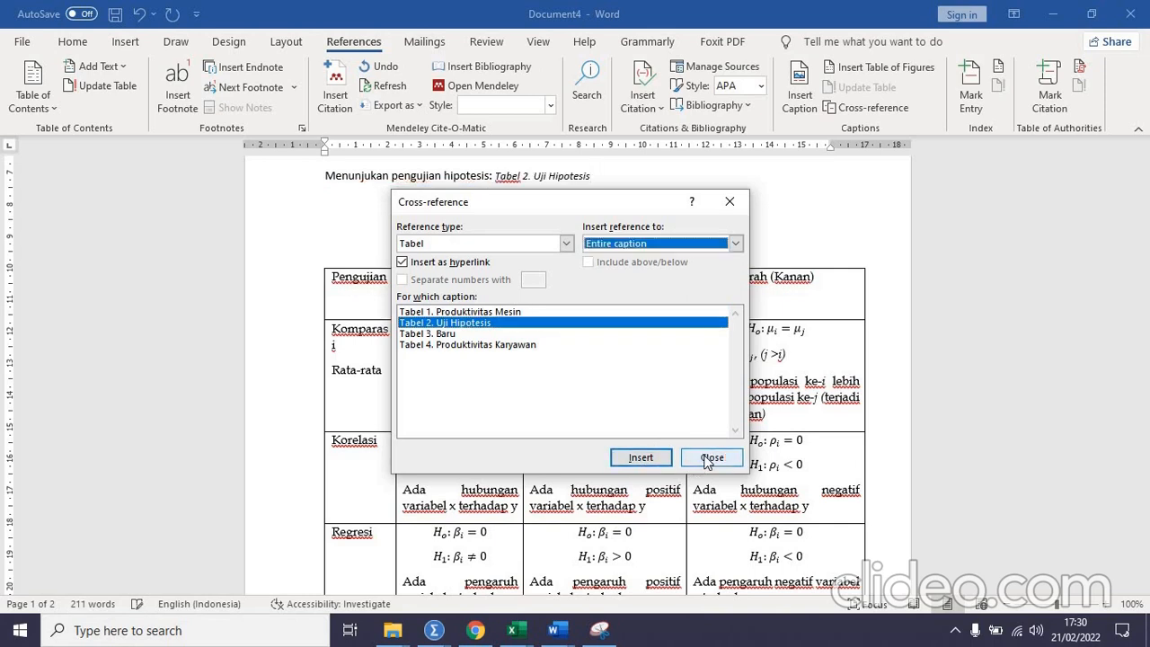
click(714, 457)
- Insert a page break before the "Produktivitas Mesin" line and go to the start of the new blank first page
scroll(651, 316, up, 4)
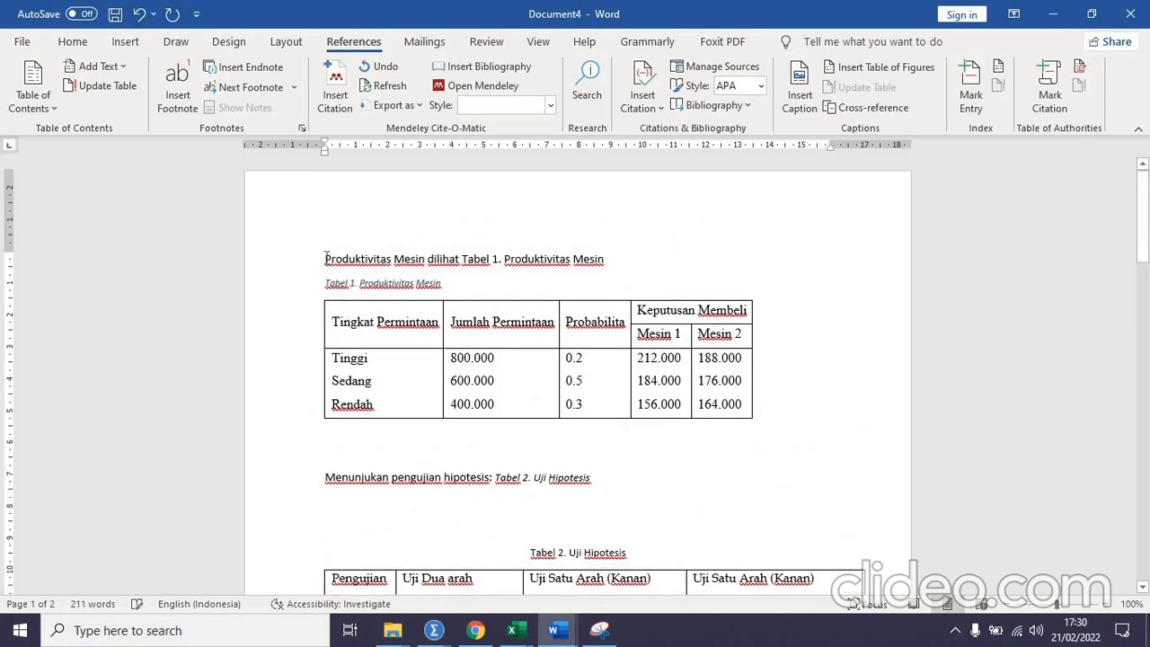
key(ctrl+Return)
scroll(381, 314, up, 10)
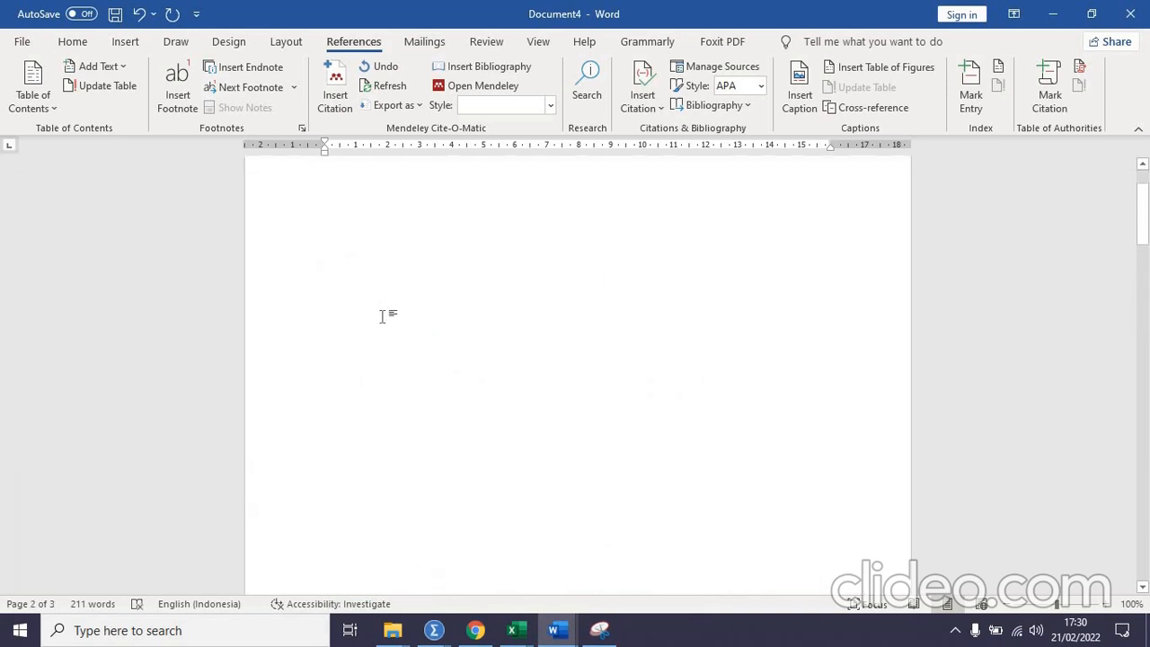
key(ctrl+Home)
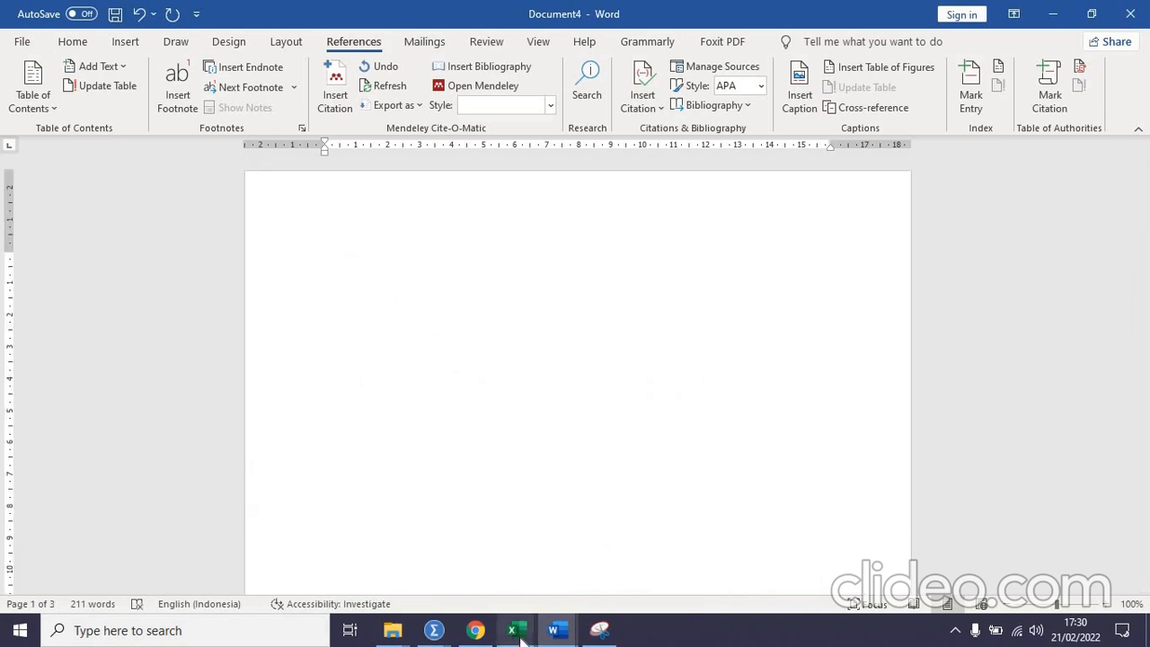
- Copy the "Tujuan Statistik" diagram from Document1 and return to Document4
mouse_move(557, 633)
click(458, 575)
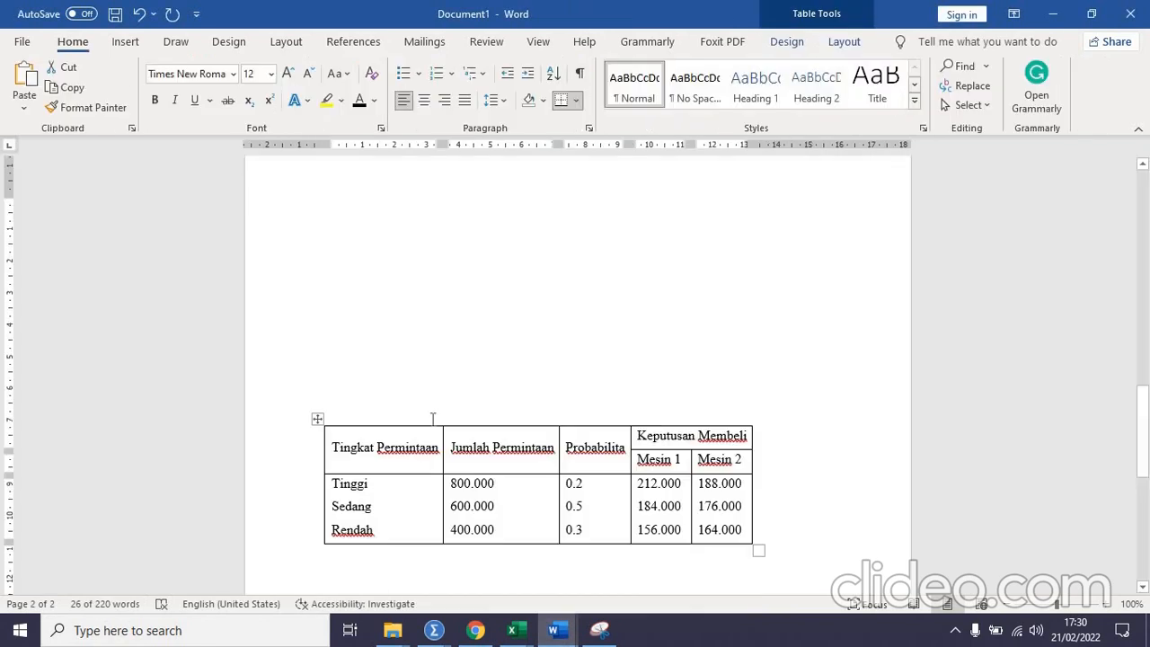
scroll(423, 414, up, 9)
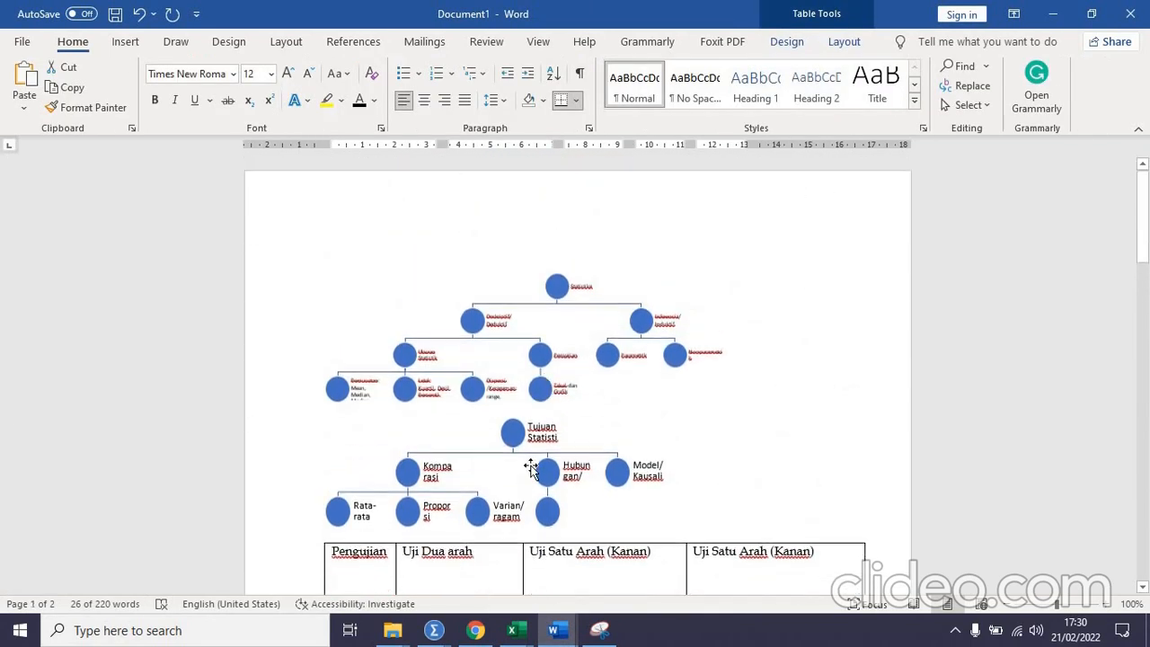
click(531, 468)
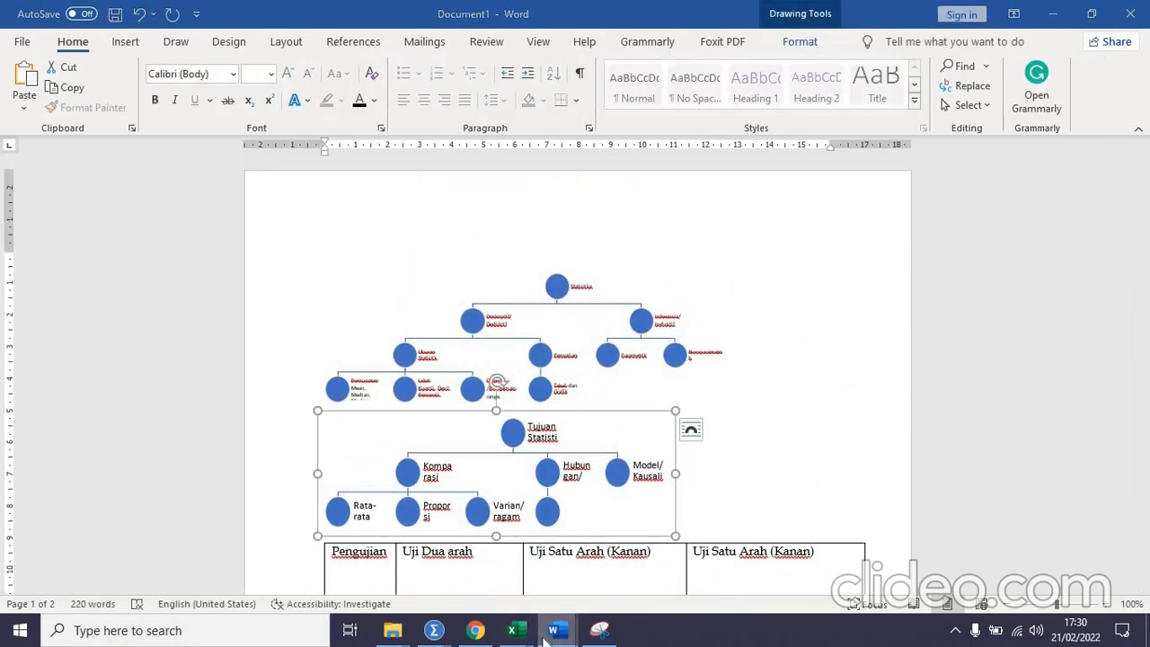
mouse_move(554, 632)
click(643, 576)
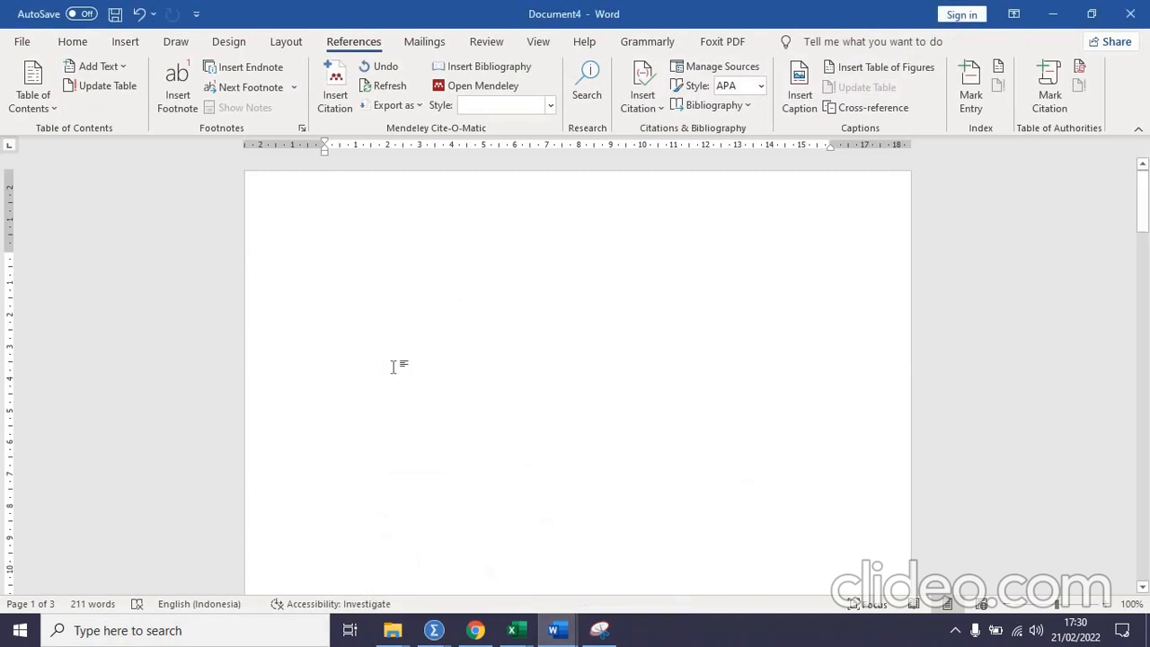
- Enter the line "Kita melihat tujuan statistic:" on the blank first page and paste the copied diagram below it
text(Kita meliha)
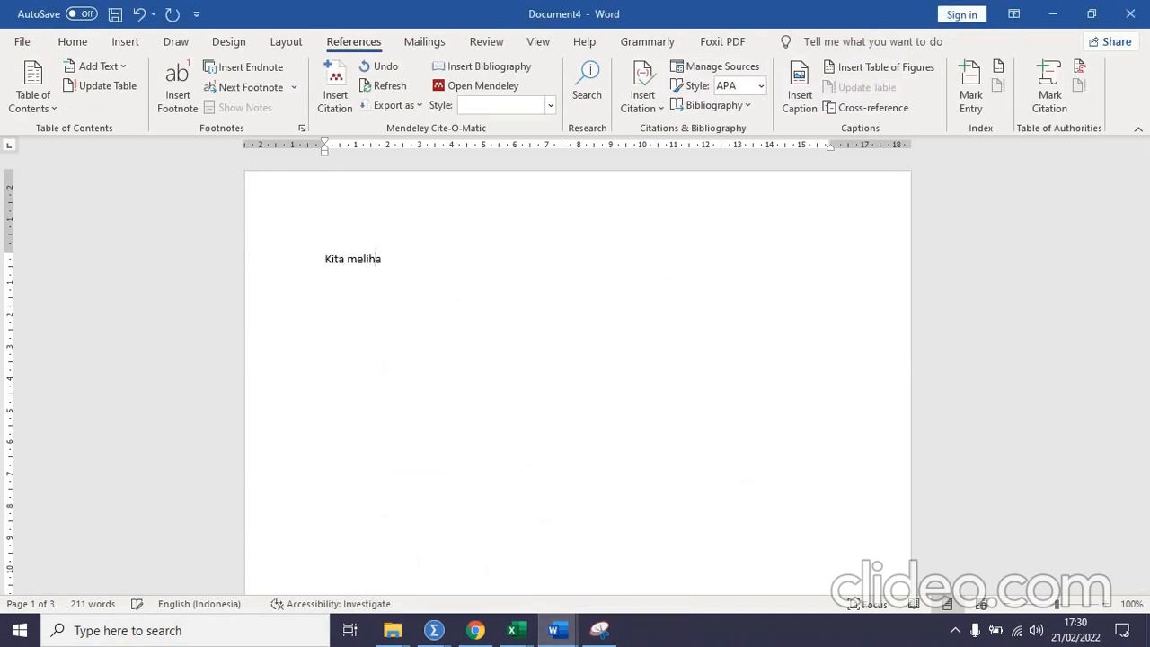
text(t tujuan statistik)
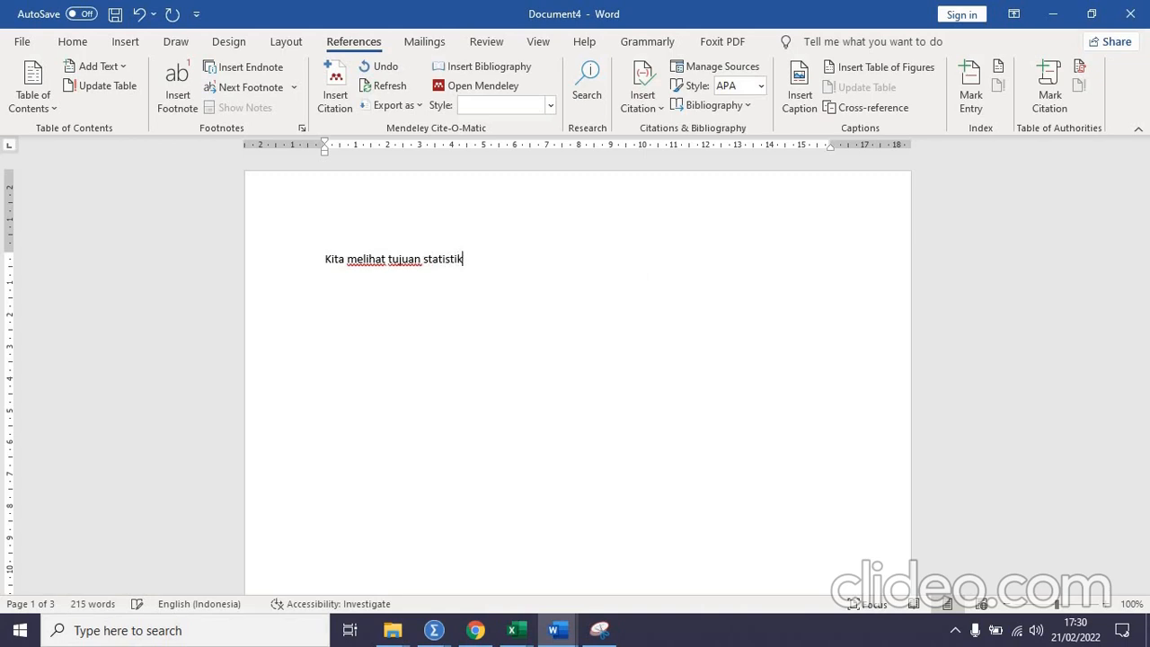
key(BackSpace)
text(c:)
key(Return)
key(ctrl+v)
click(429, 349)
right_click(428, 352)
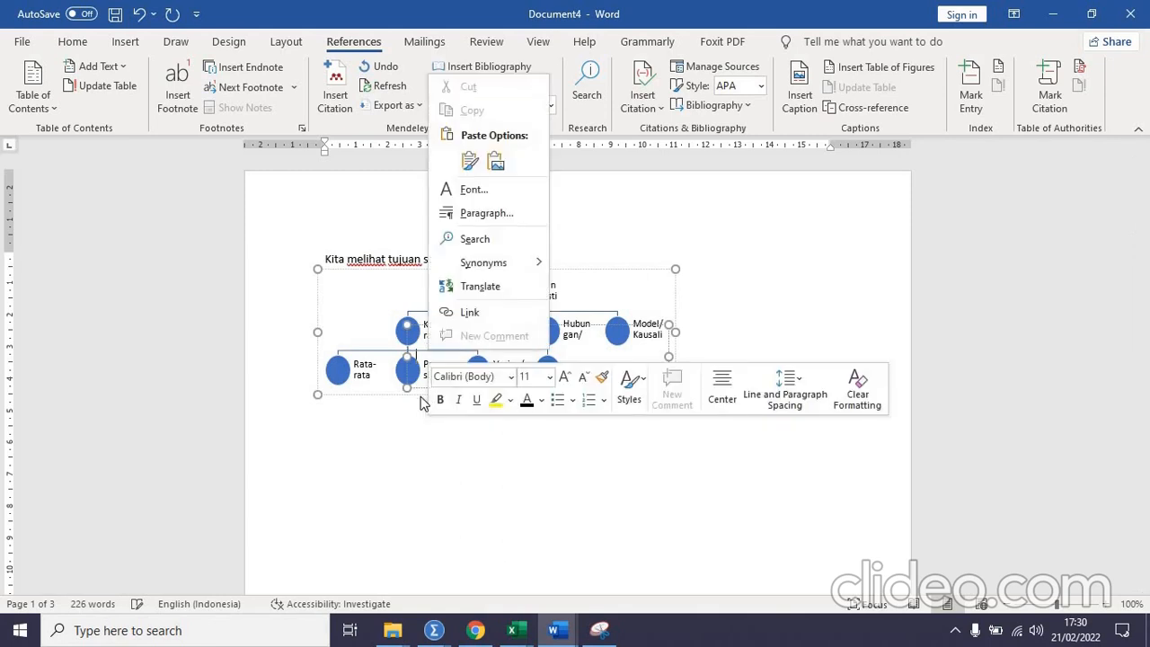
click(340, 343)
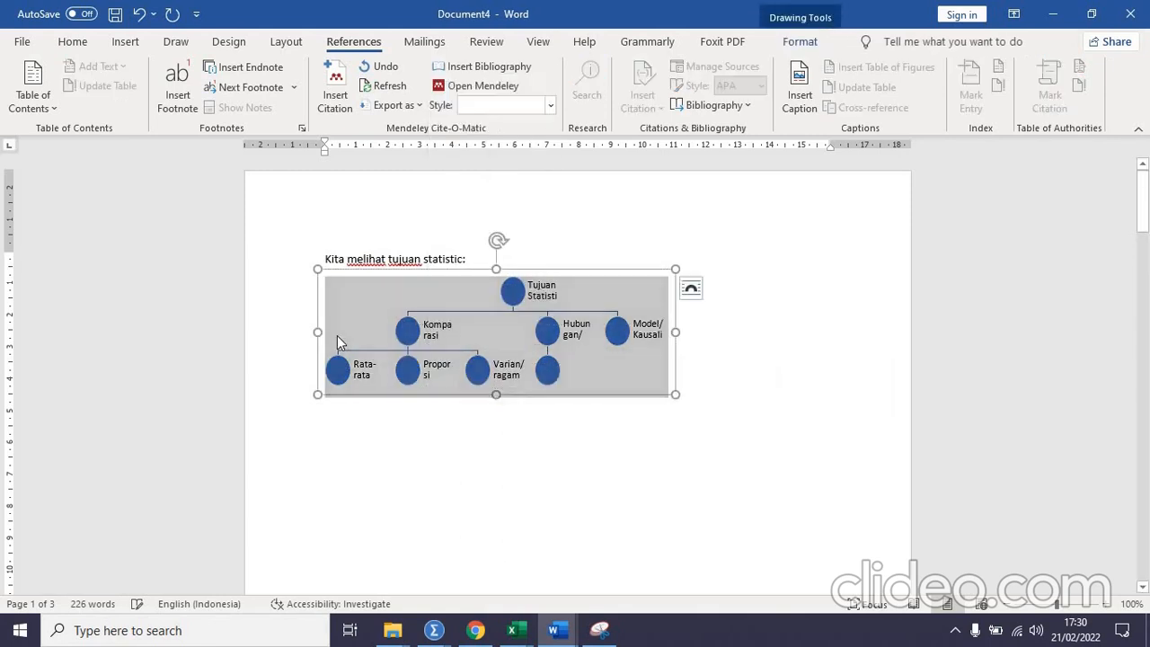
click(335, 279)
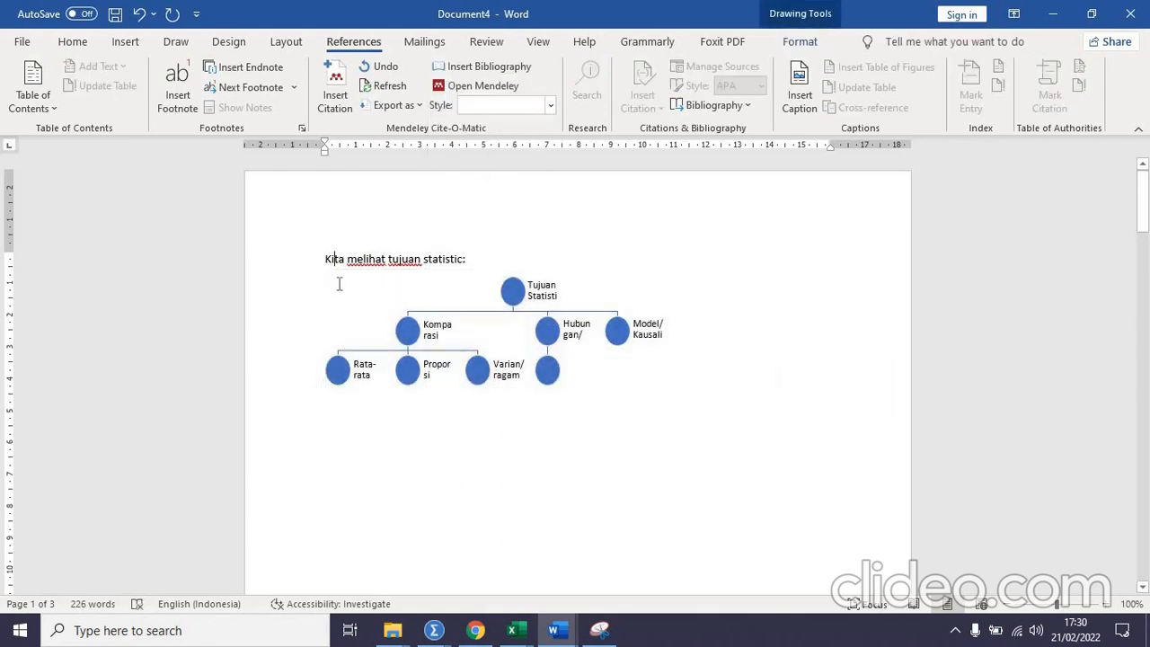
click(348, 286)
right_click(348, 286)
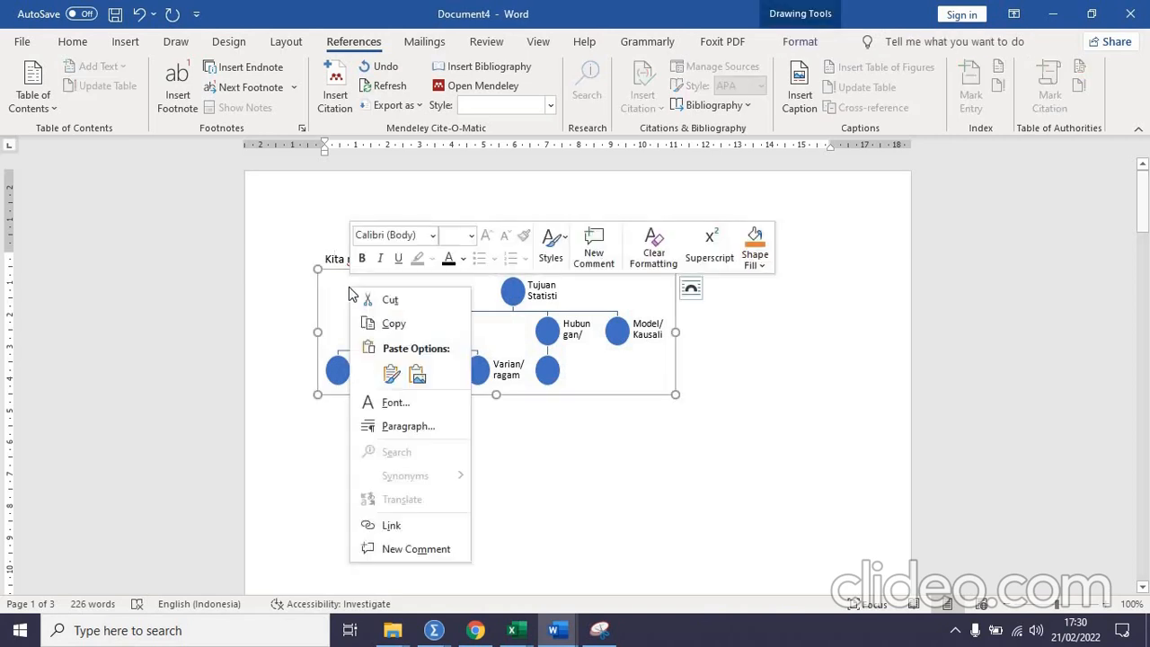
click(477, 294)
right_click(477, 291)
click(418, 280)
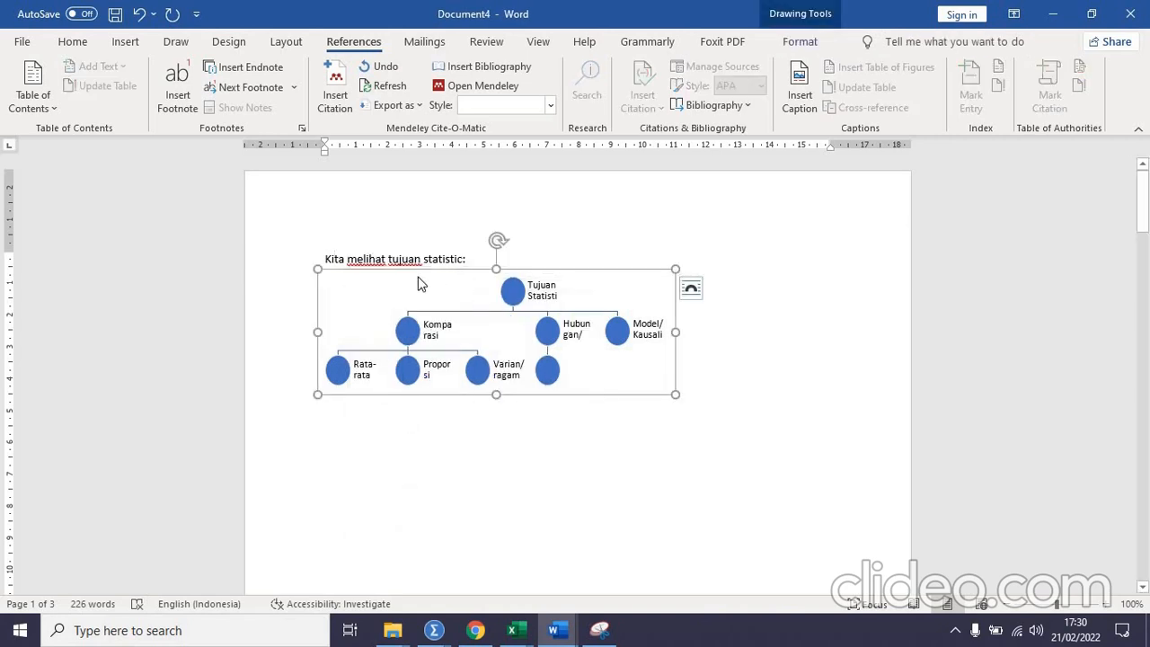
right_click(420, 284)
click(543, 319)
- Insert the caption "Gambar 1. Tujuan Statistik" below the diagram, using the label Gambar
click(545, 321)
right_click(548, 325)
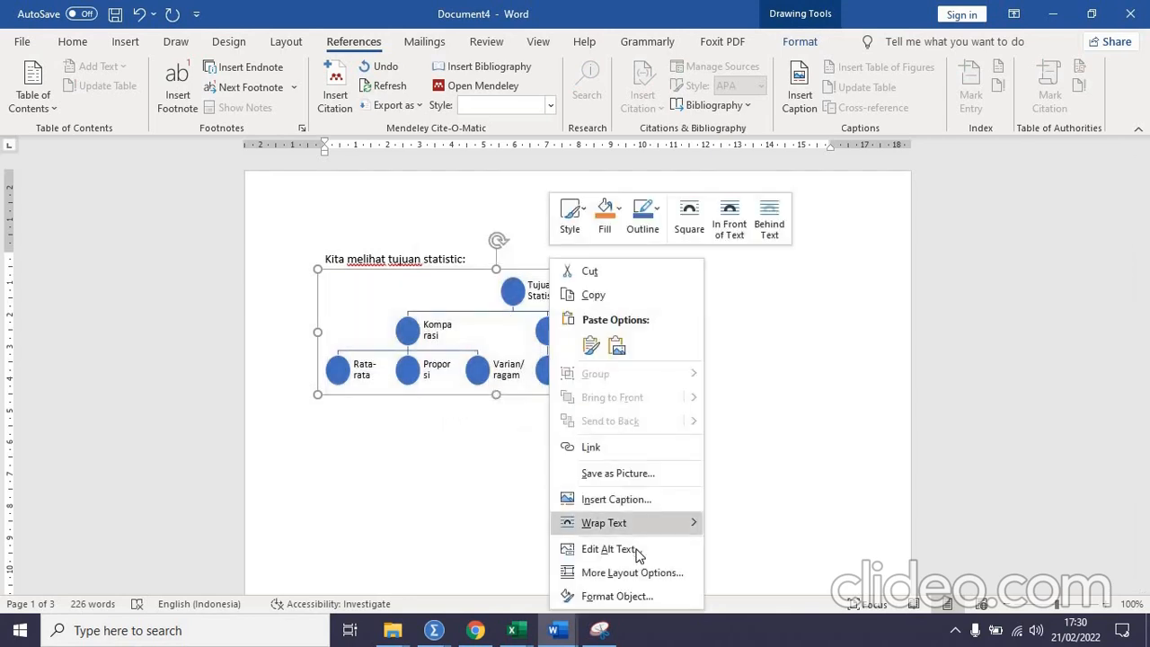
click(574, 498)
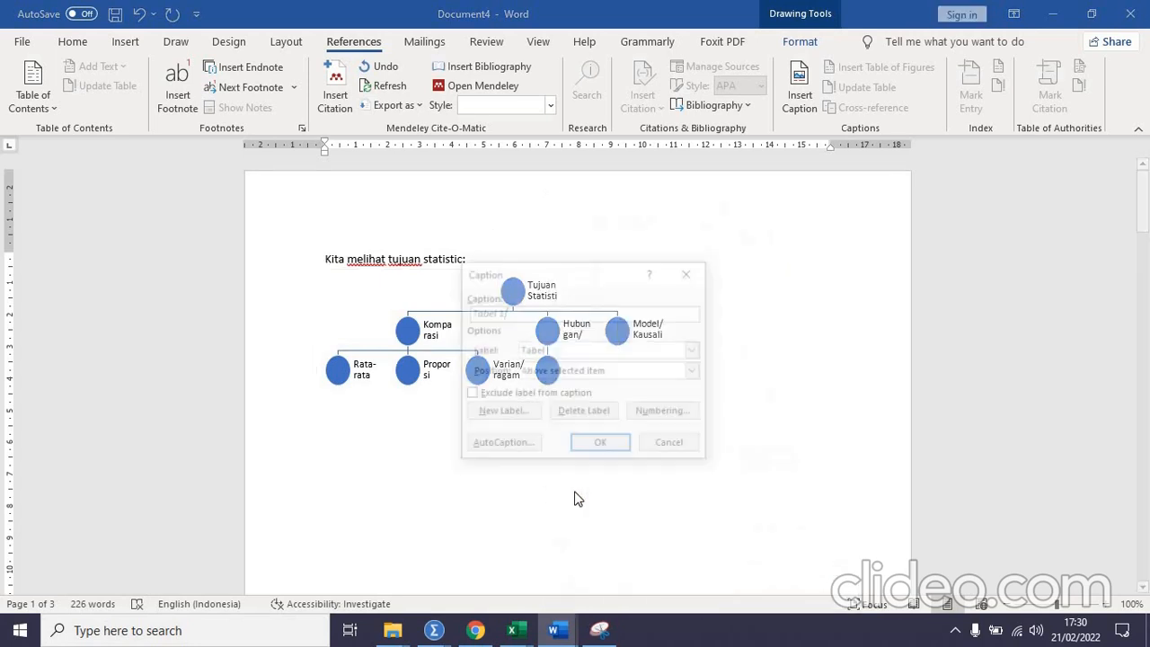
click(697, 350)
click(614, 391)
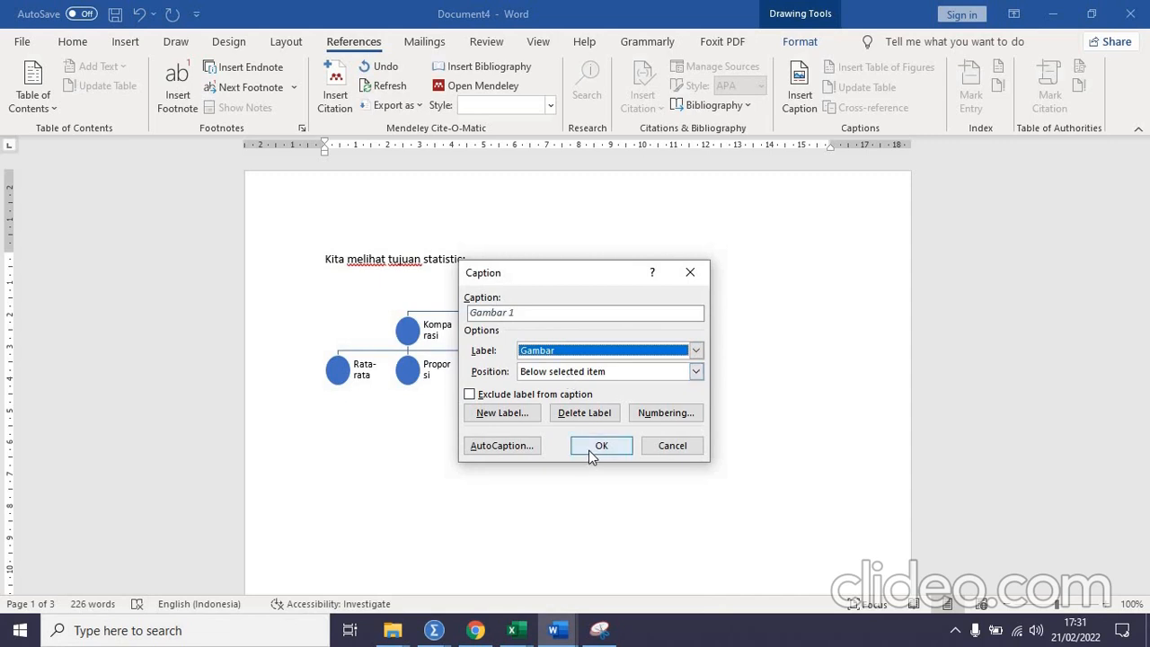
click(533, 312)
text(. Tujuan Statistik)
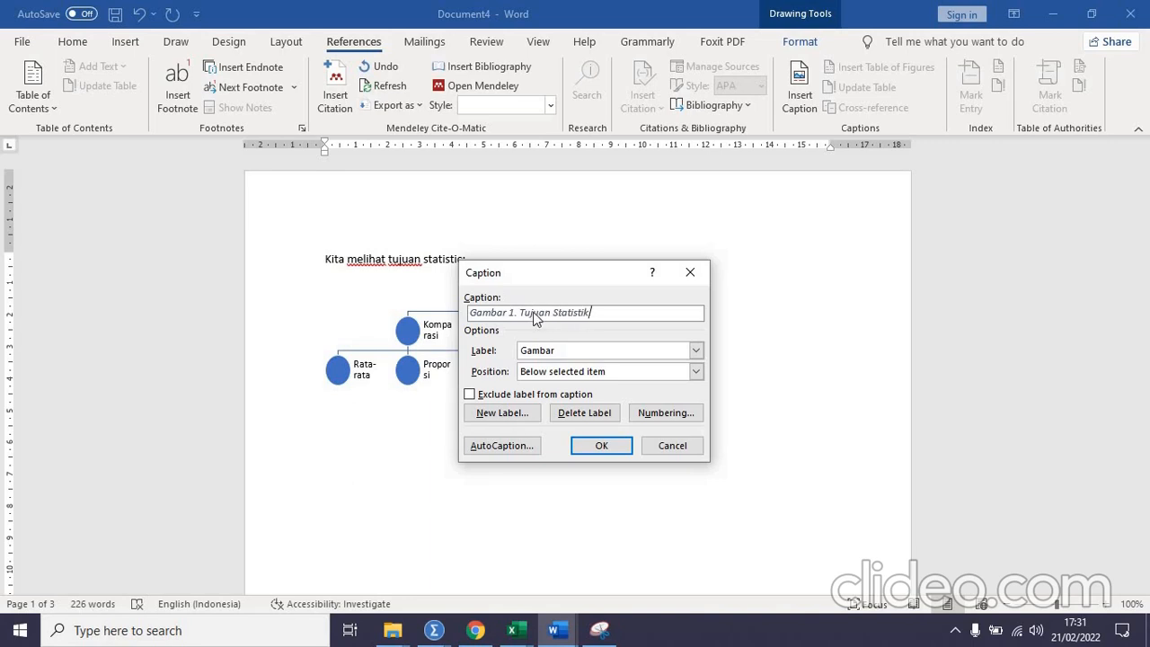
key(Return)
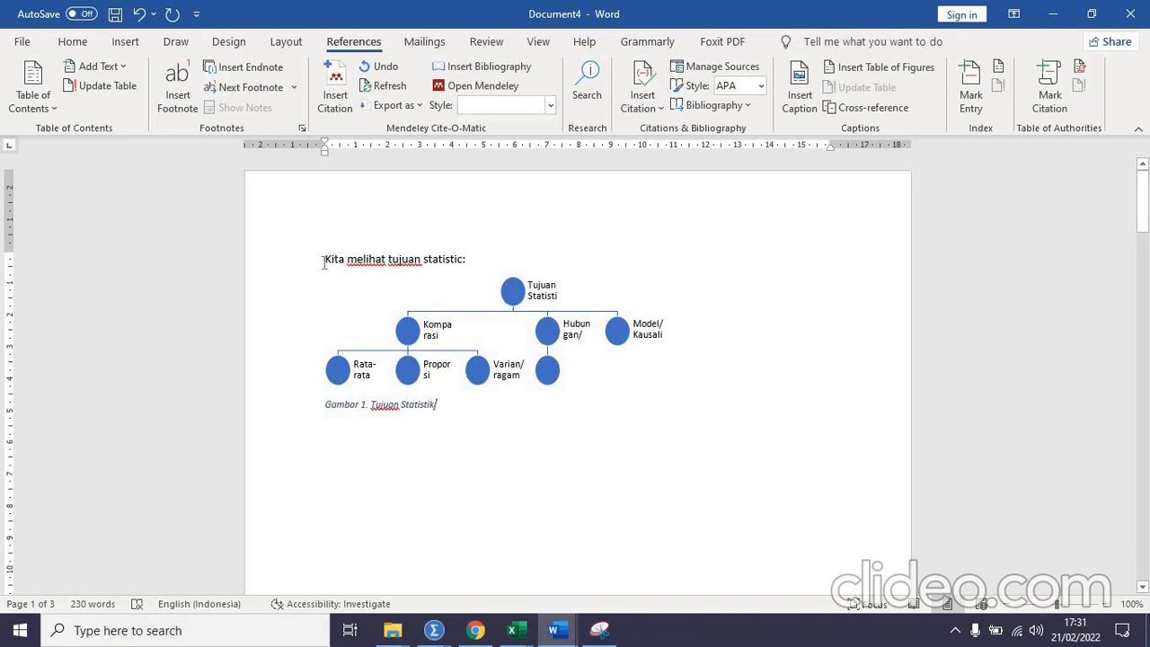
- Add the line "Jenis metode statistic" at the start of the first page, with blank lines separating it from "Kita melihat tujuan statistic:"
key(Return)
key(Return)
key(Return)
key(Up)
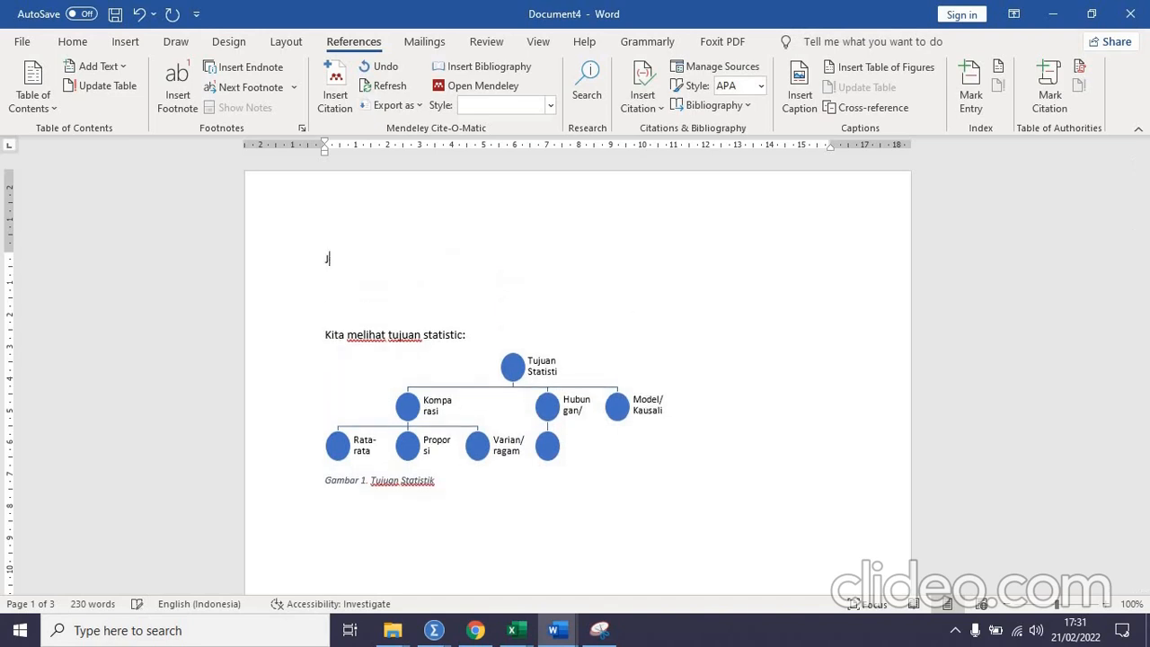
text(Juenis)
key(BackSpace)
key(BackSpace)
key(BackSpace)
text(enis metode)
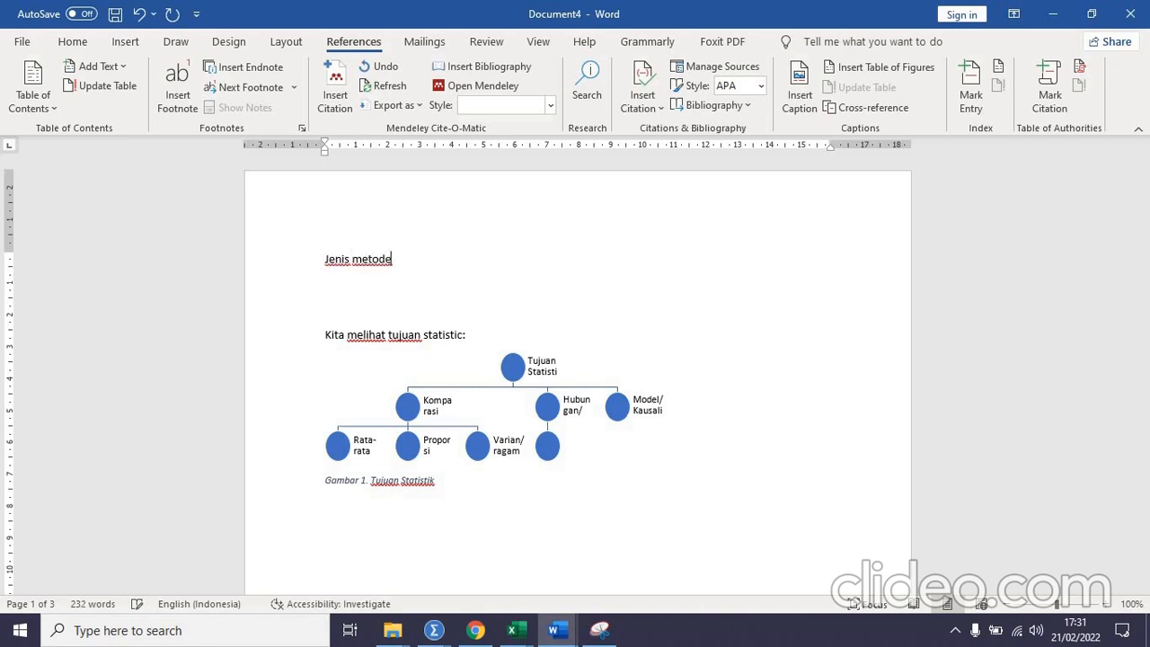
text( statistik)
key(Return)
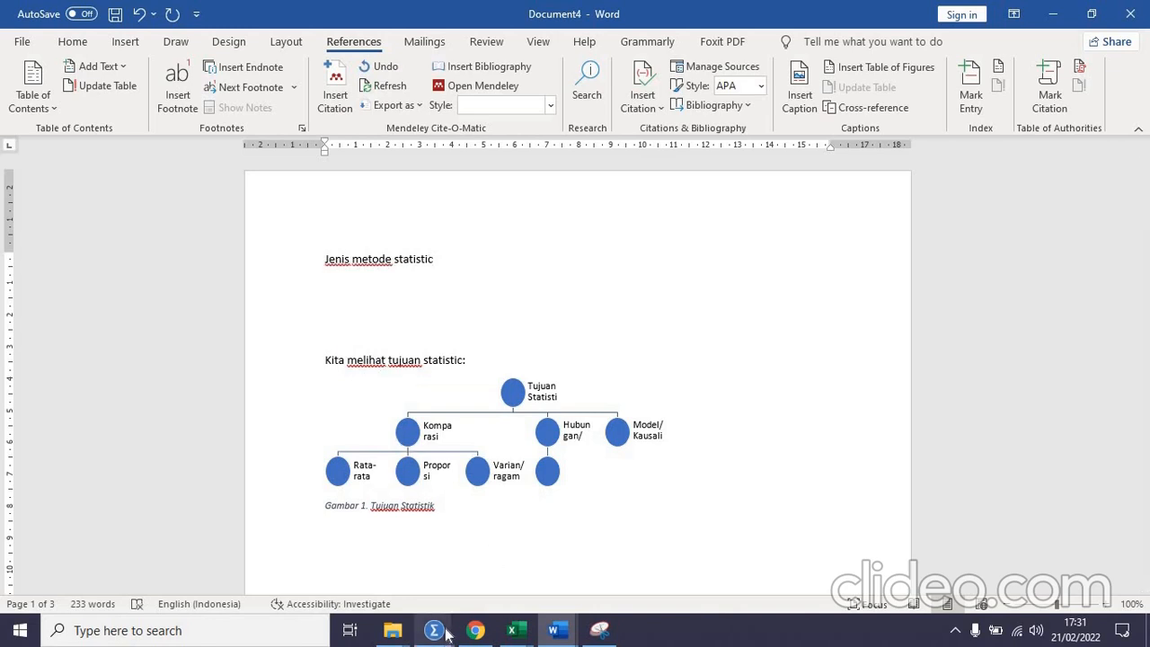
- Copy the "Statistika" hierarchy diagram from Document1 and paste it below the line "Jenis metode statistic" in Document4
mouse_move(554, 629)
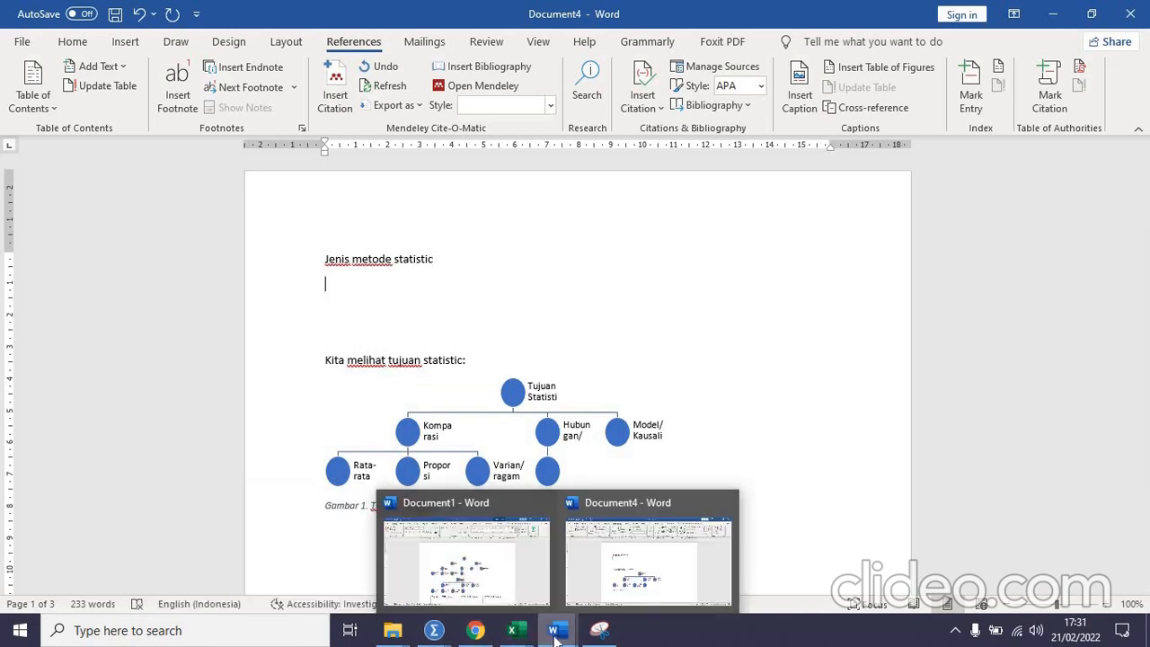
click(495, 577)
click(519, 324)
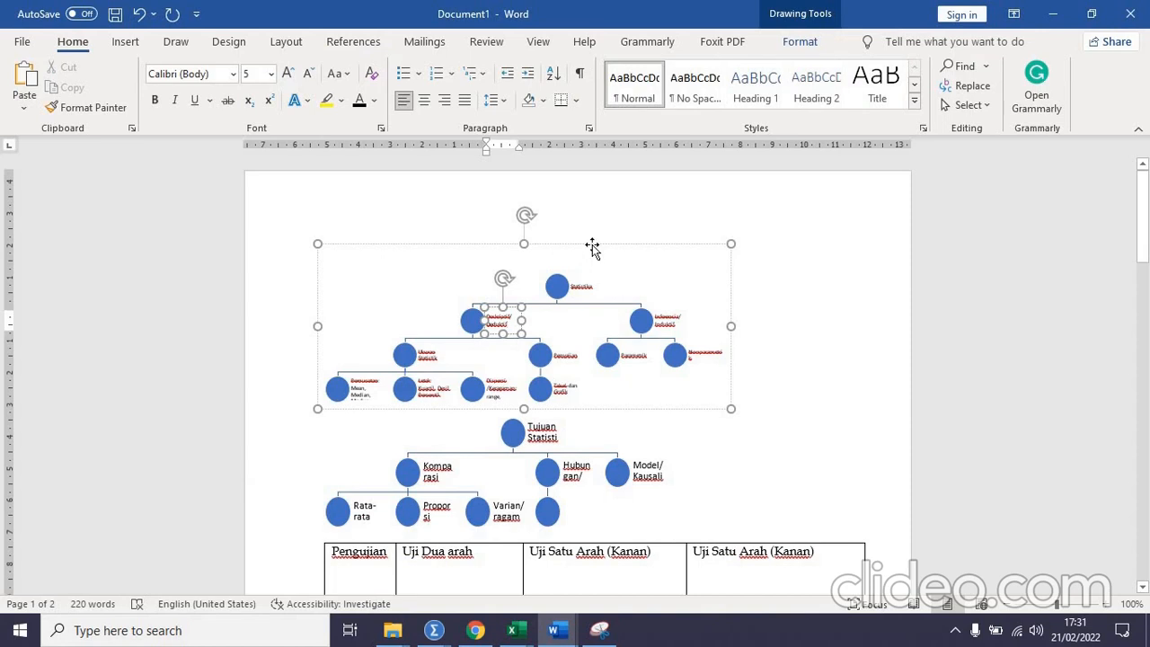
click(592, 248)
mouse_move(554, 629)
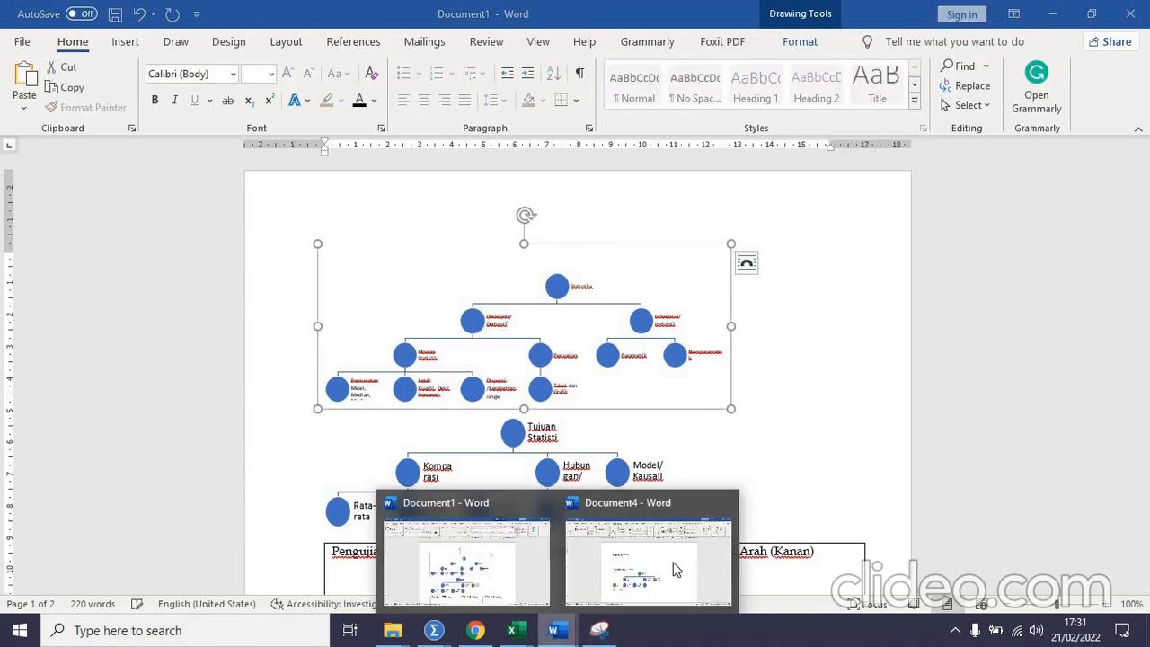
click(652, 563)
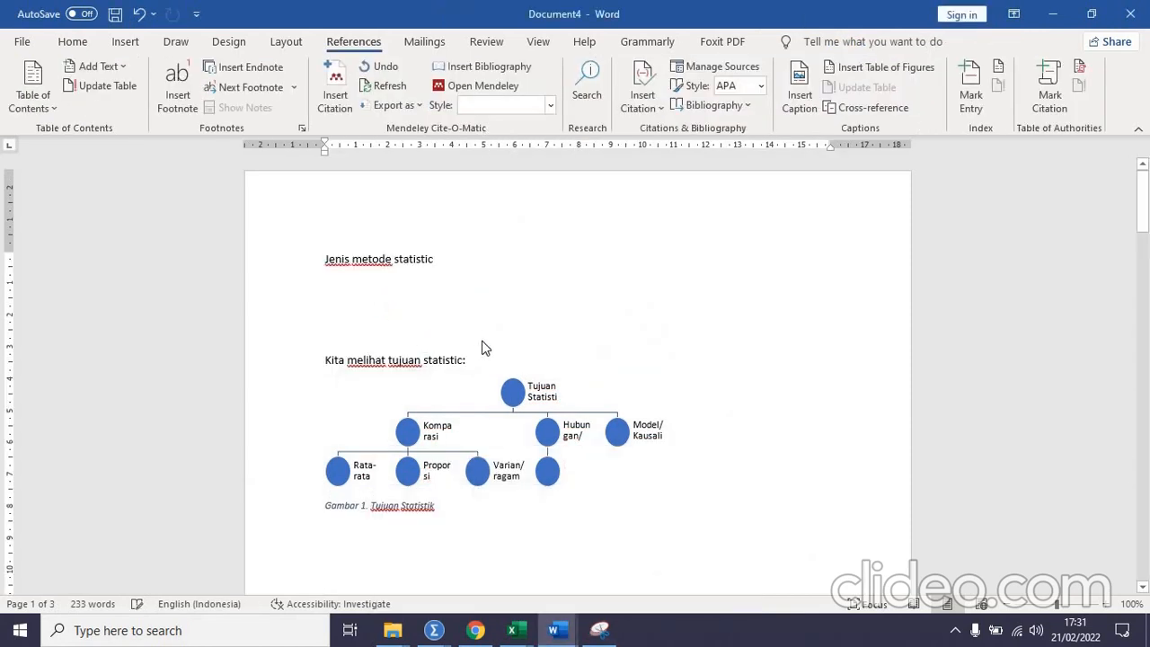
key(ctrl+v)
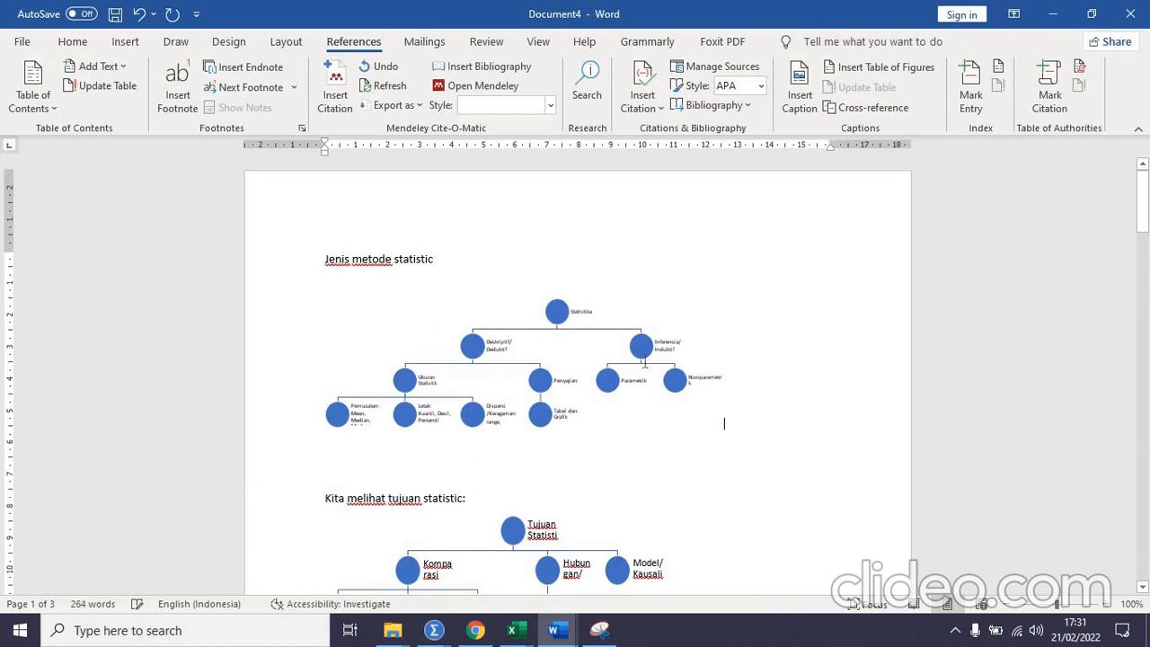
- Insert the caption "Gambar 1. Jenis Metode Statistik" below the pasted Statistika diagram, using the label Gambar
click(625, 276)
right_click(625, 272)
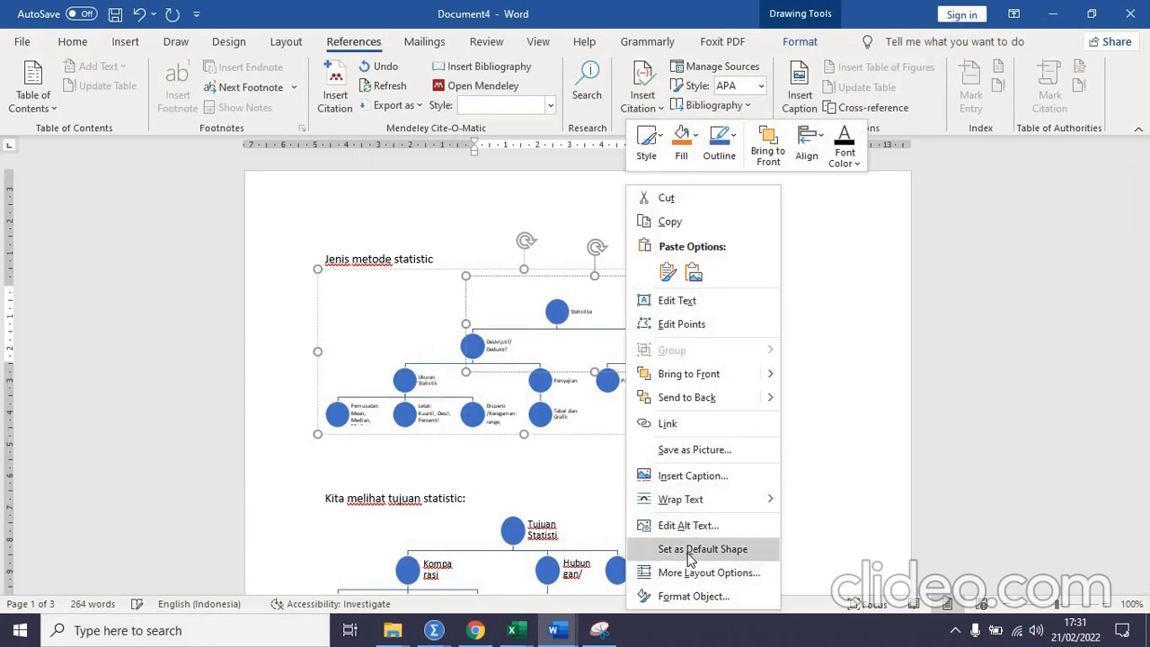
click(692, 476)
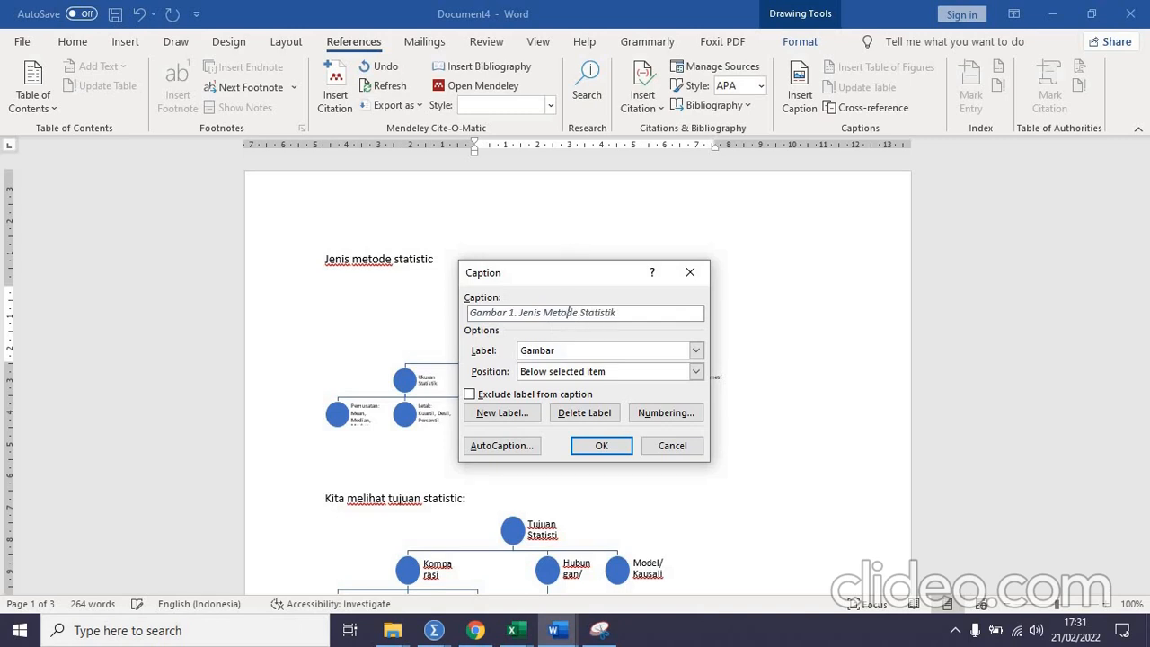
click(601, 445)
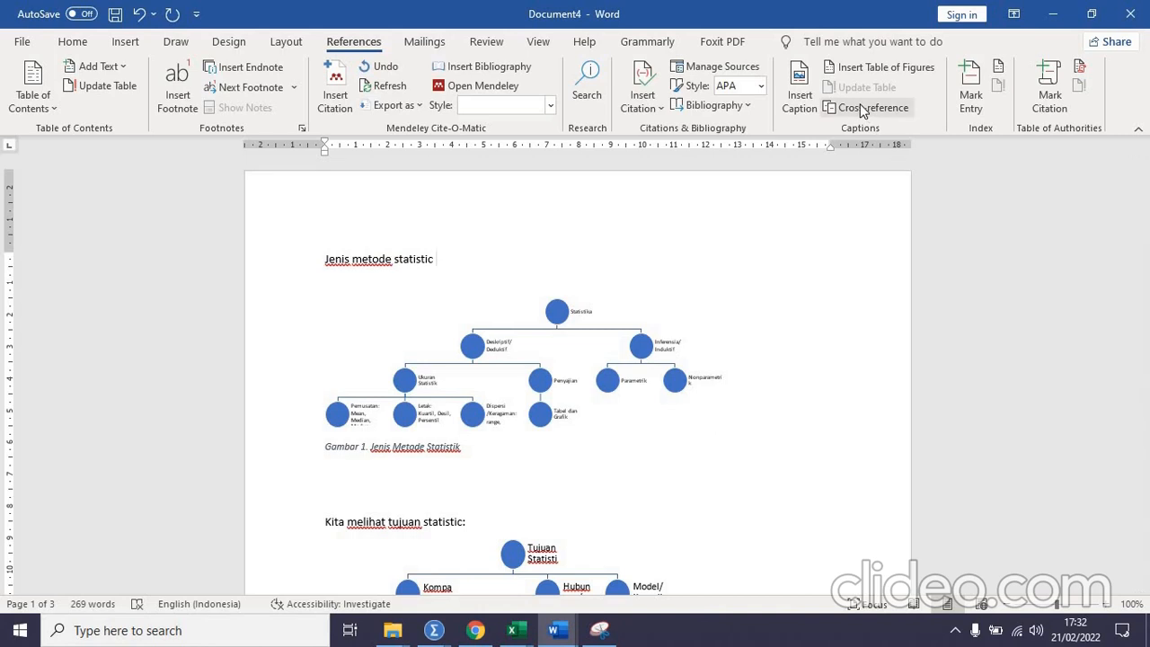
- Extend "Jenis metode statistic" with "pada" and a cross-reference to the entire caption "Gambar 1. Jenis Metode Statistik"
text(pada)
click(893, 108)
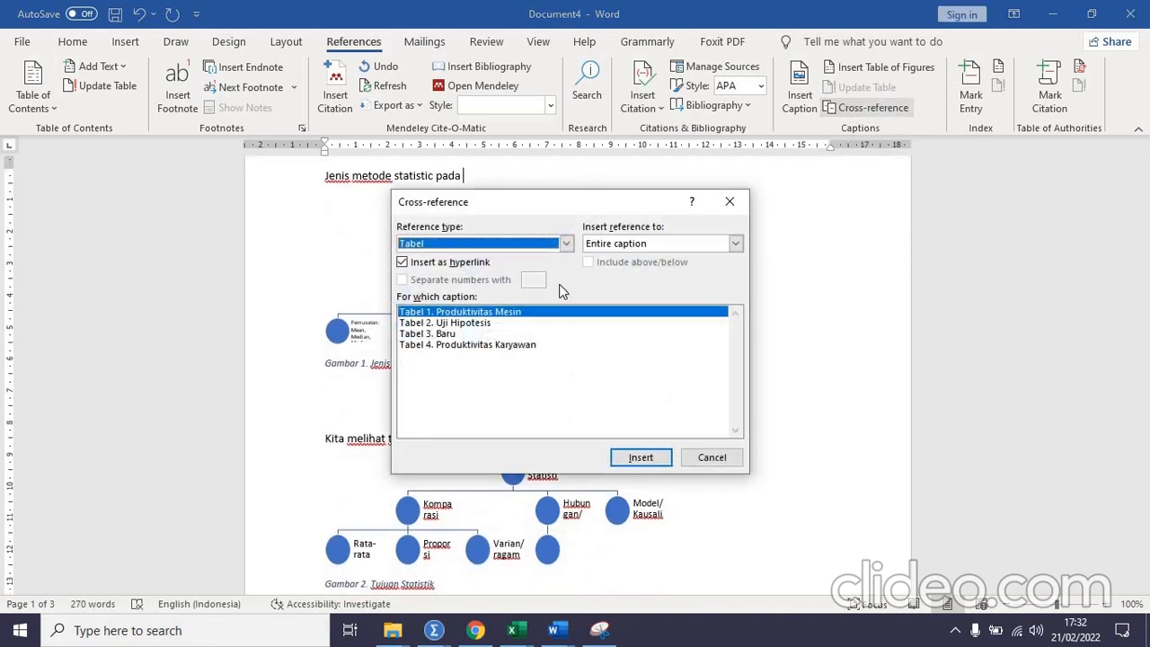
click(559, 250)
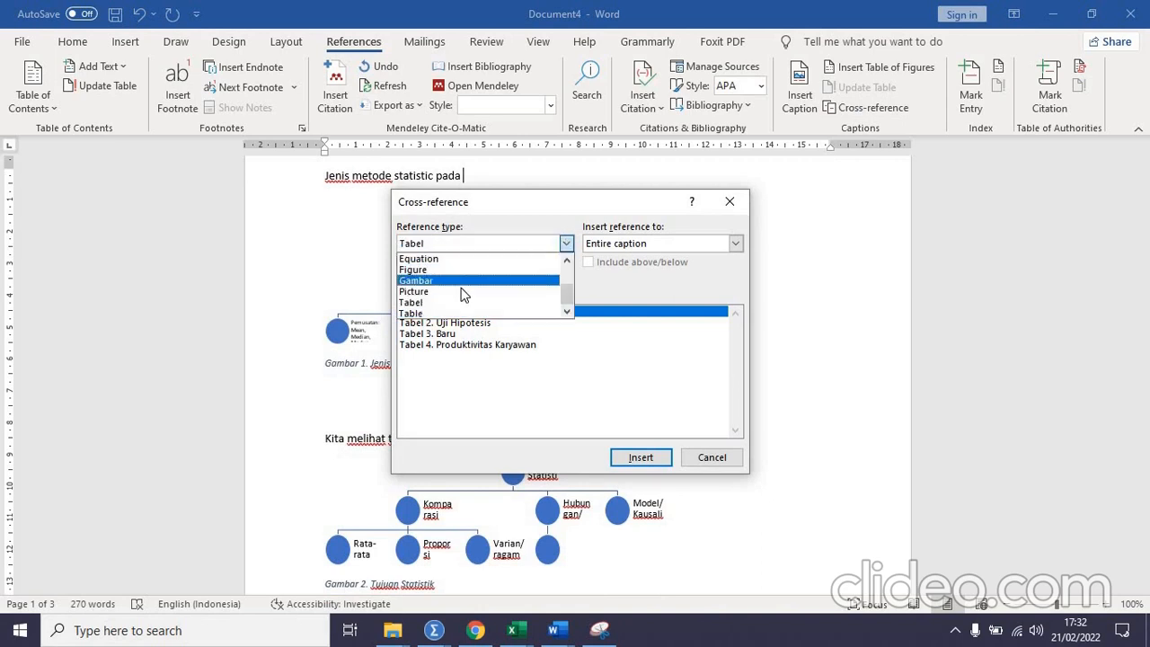
click(476, 292)
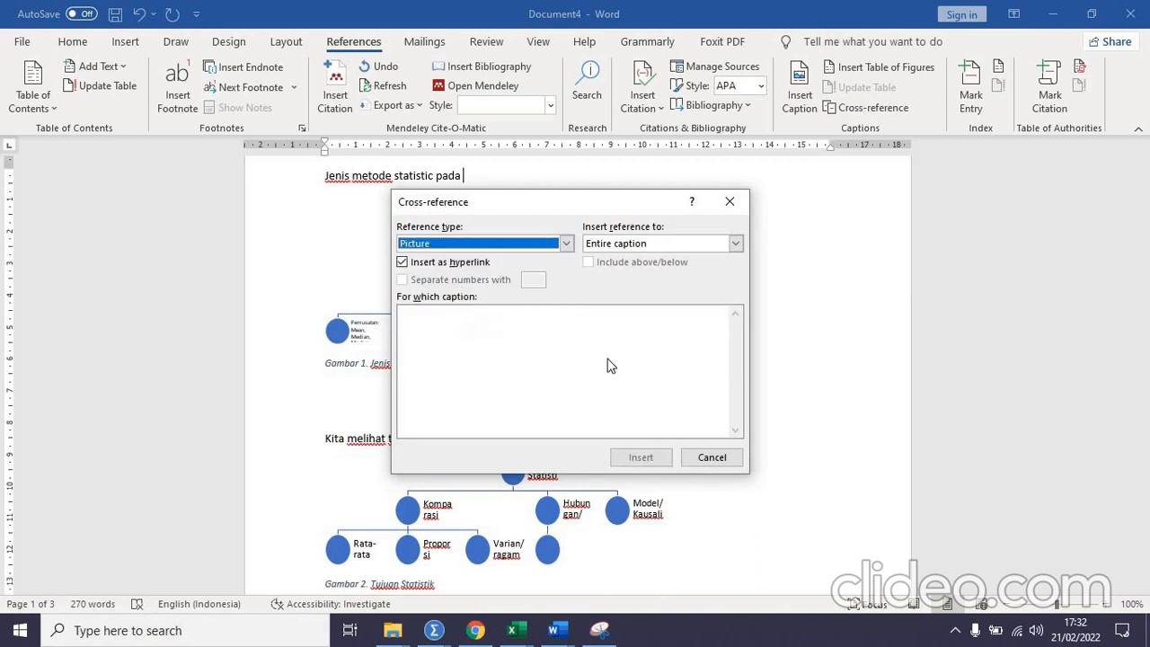
click(566, 244)
click(476, 281)
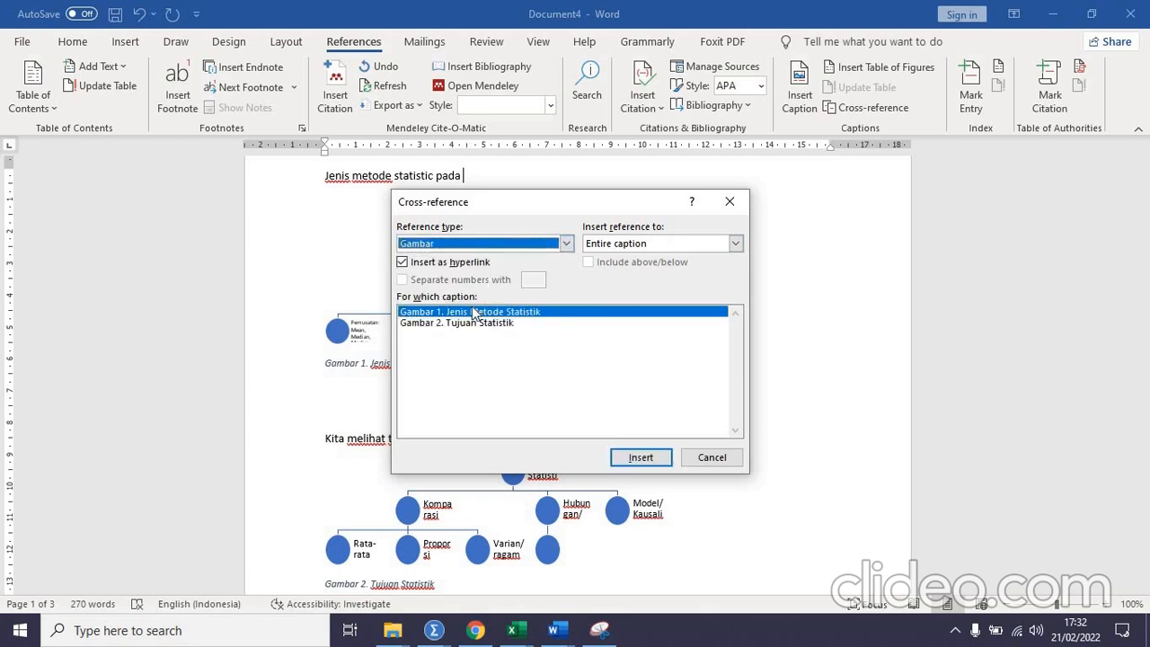
click(640, 458)
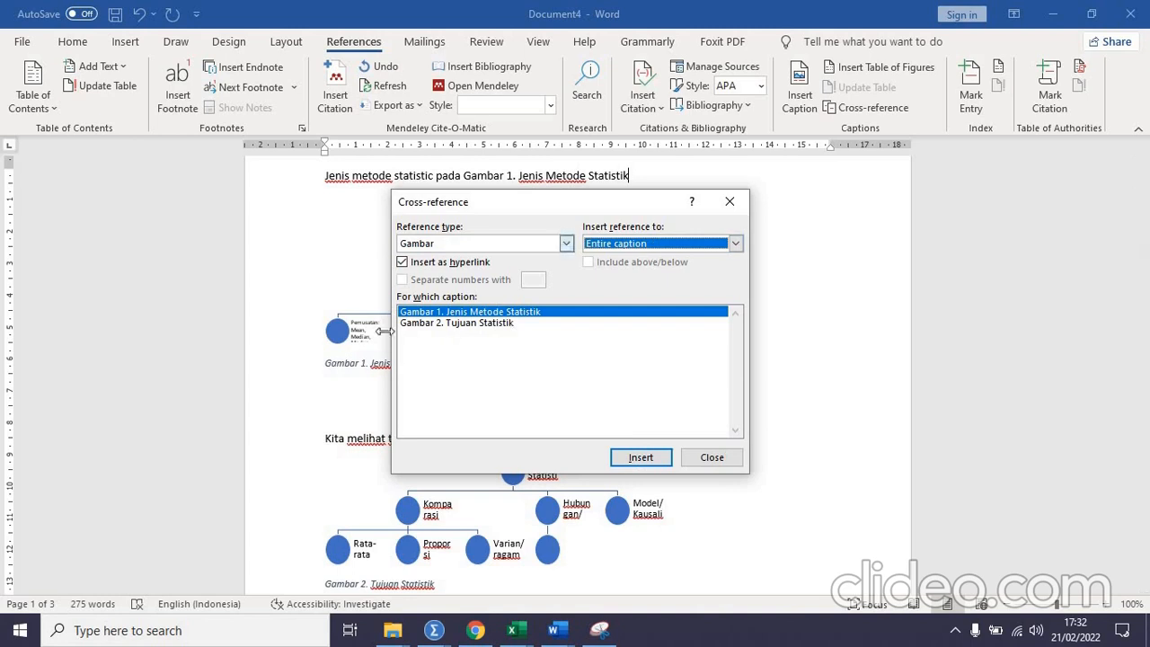
click(334, 373)
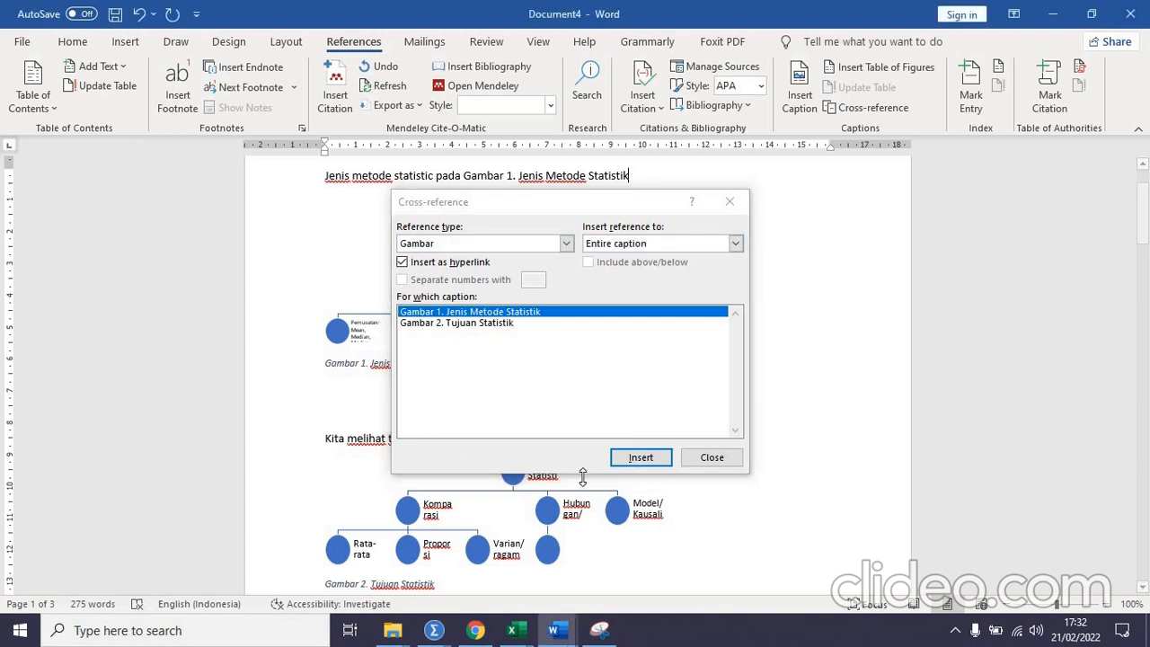
click(726, 459)
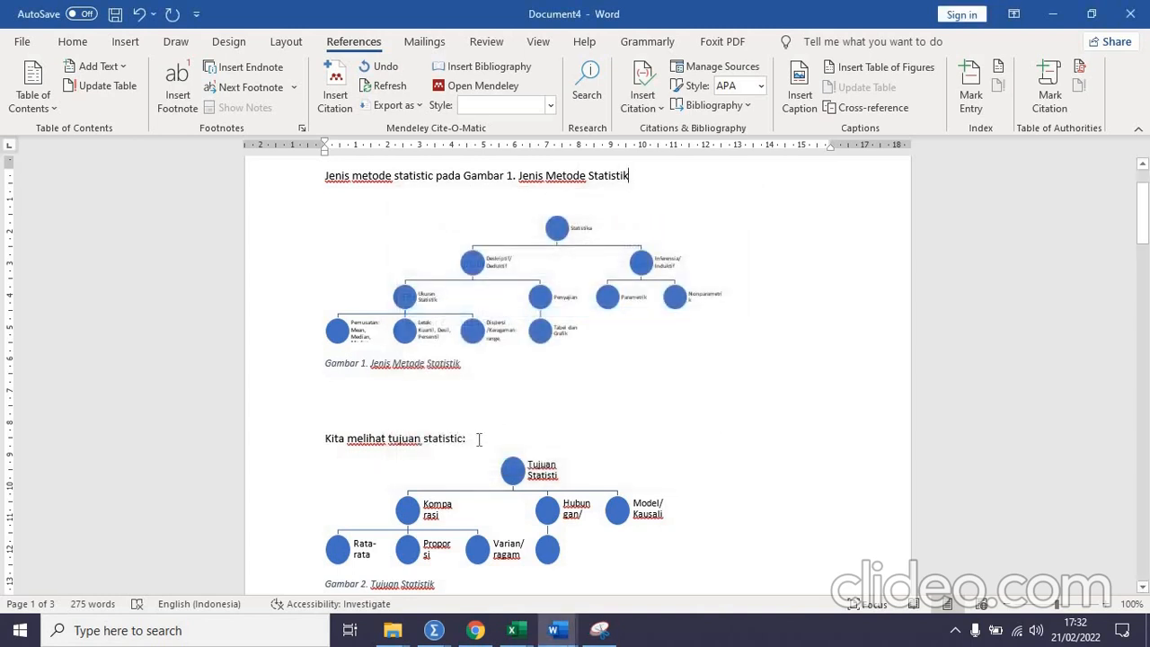
- Insert a cross-reference to Gambar 2, only label and number, after "Kita melihat tujuan statistic:"
click(647, 101)
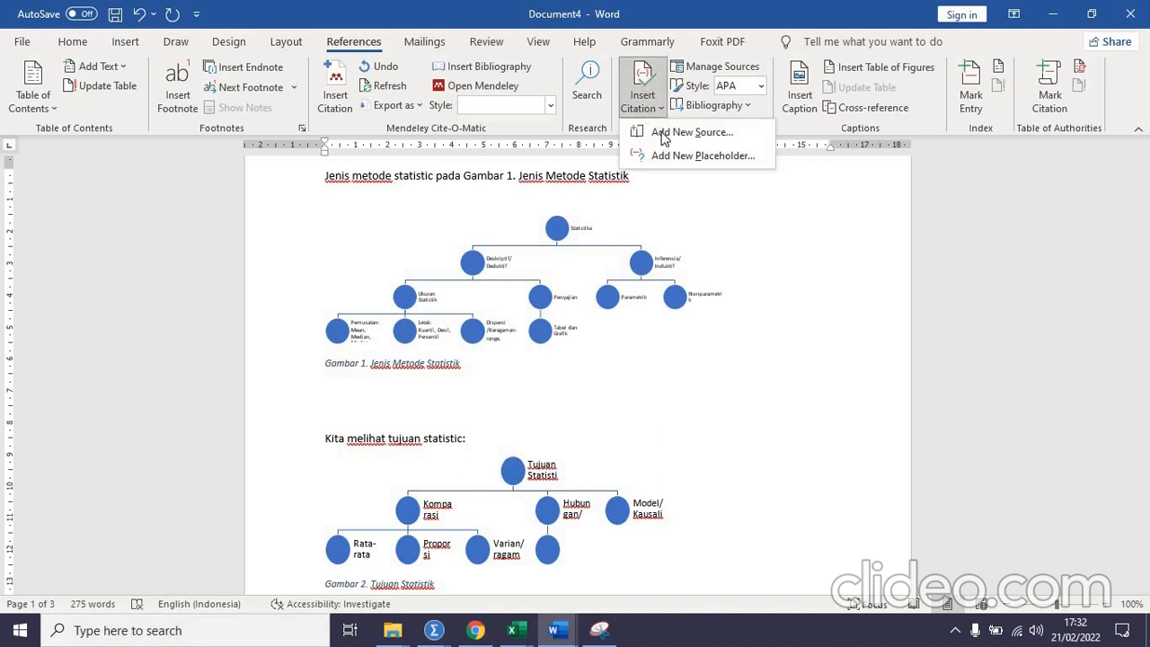
click(867, 107)
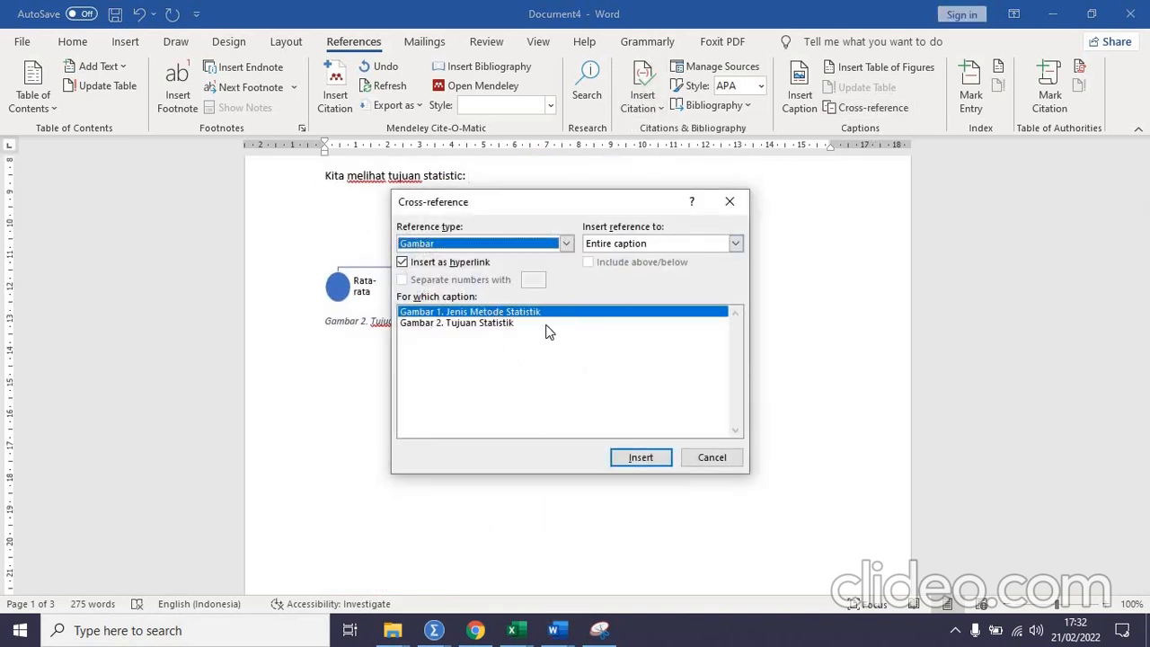
click(494, 324)
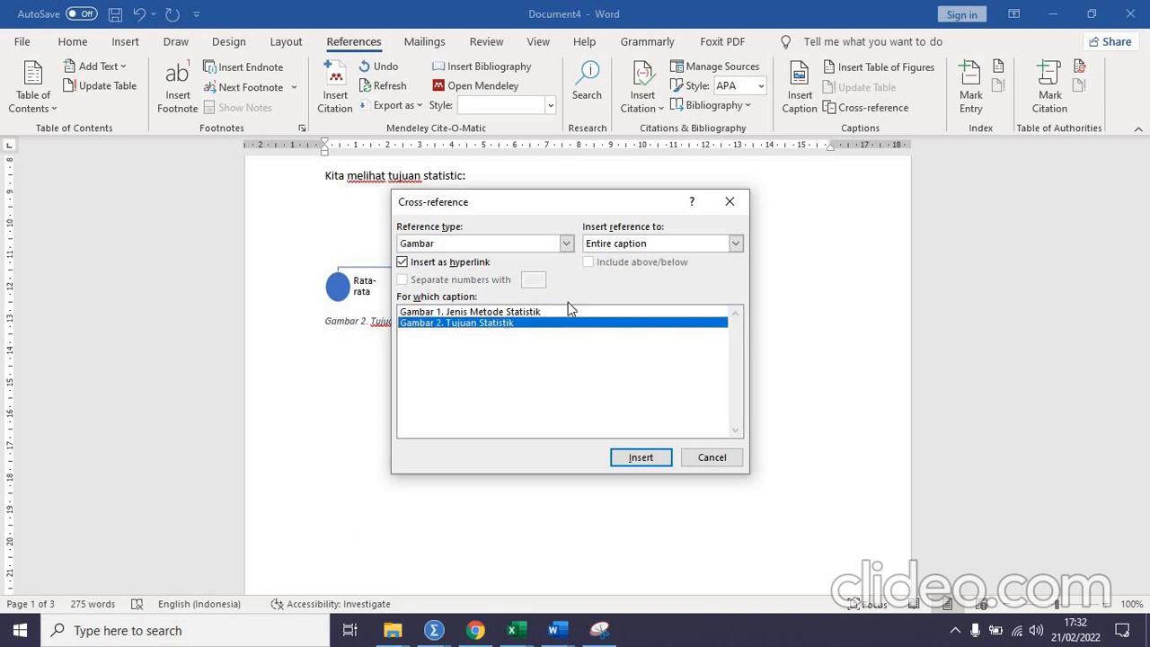
click(734, 245)
click(665, 269)
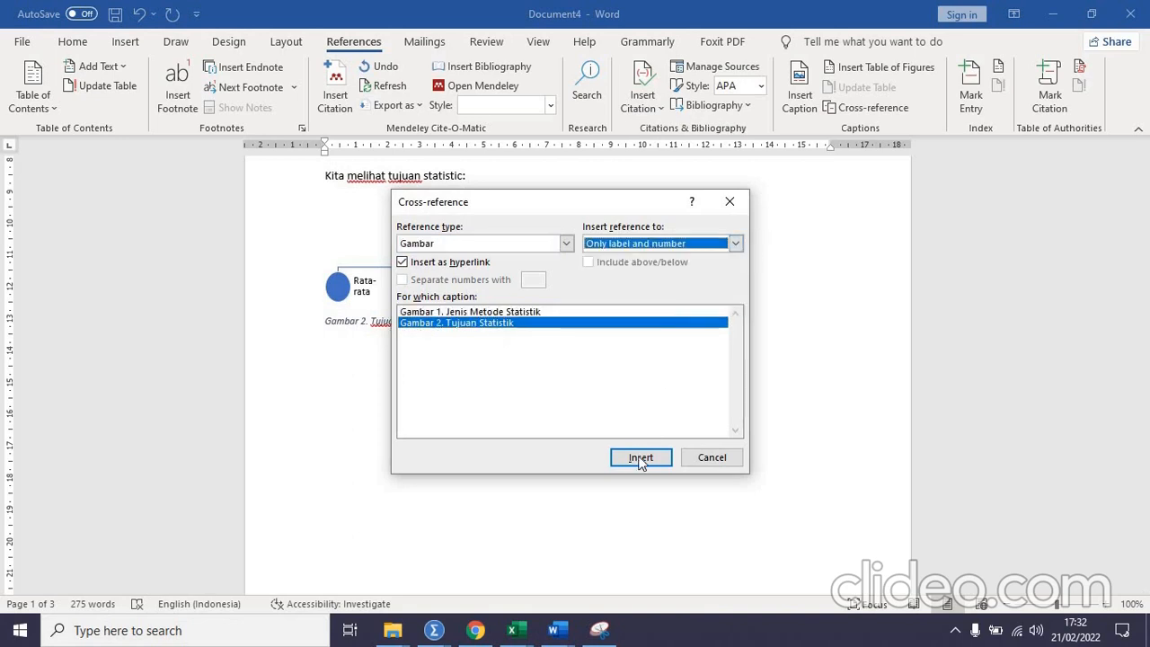
click(641, 458)
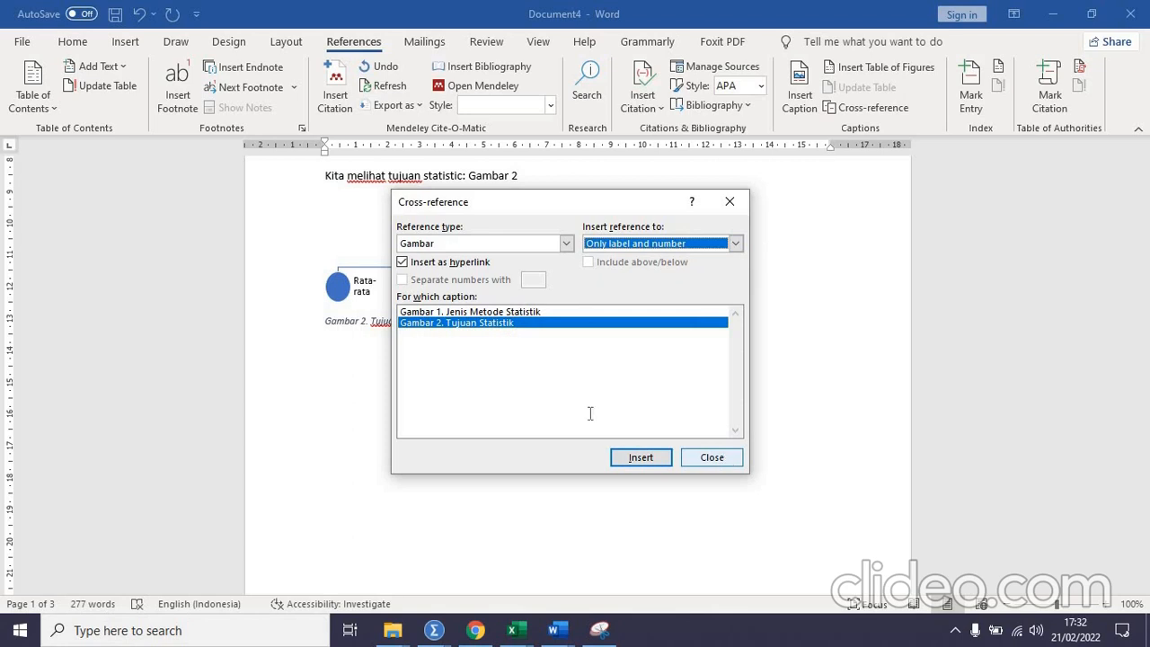
key(Escape)
- Insert a page break before the first line and create a table of figures for the Gambar captions on the new first page
scroll(559, 369, up, 6)
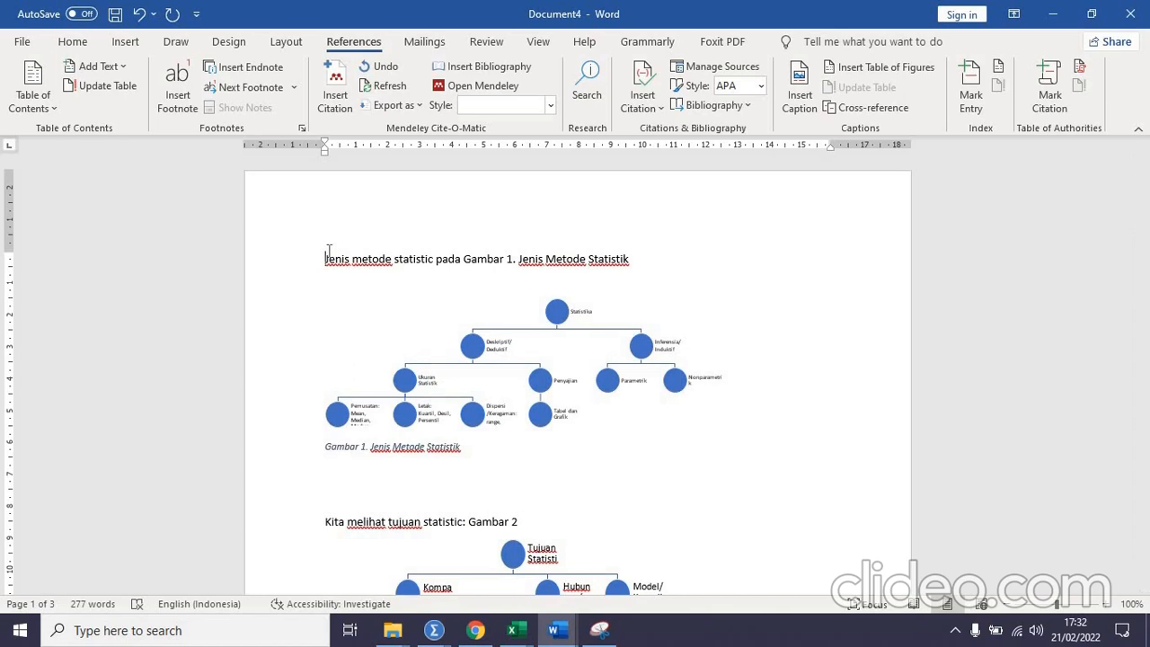
key(ctrl+Return)
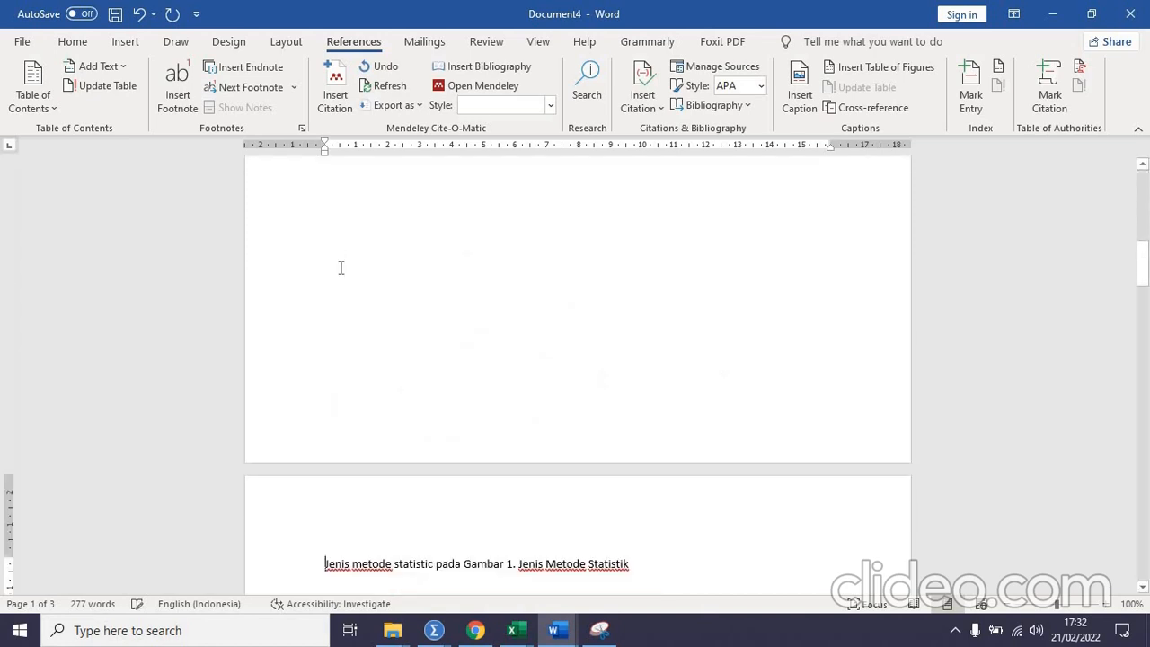
scroll(350, 271, up, 6)
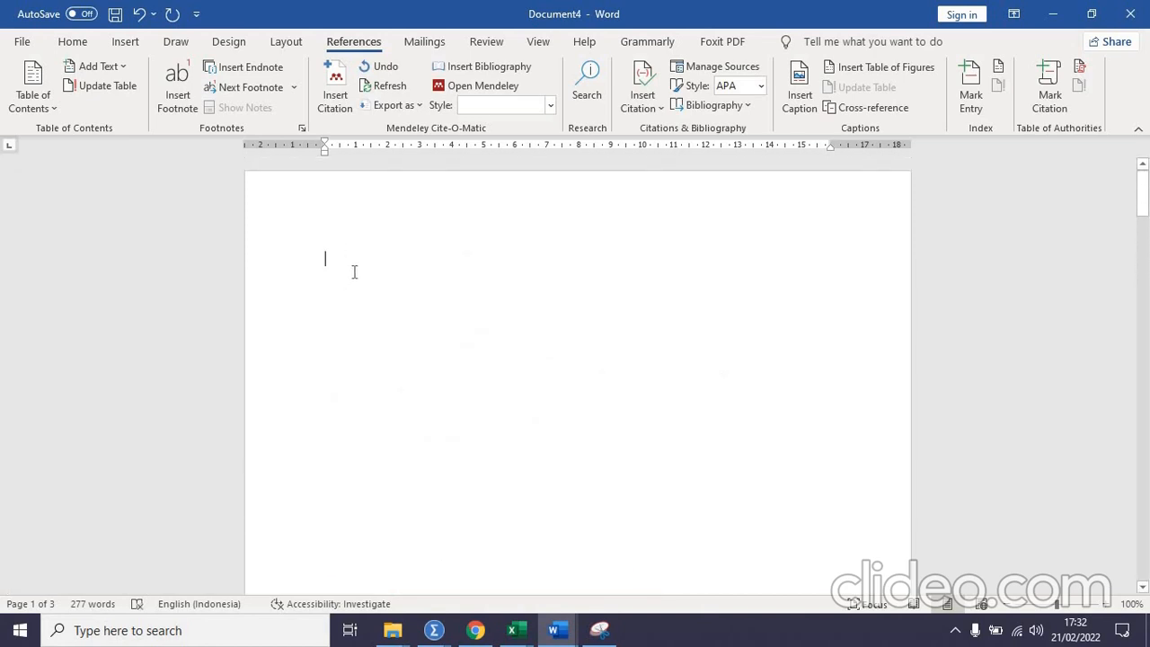
click(859, 71)
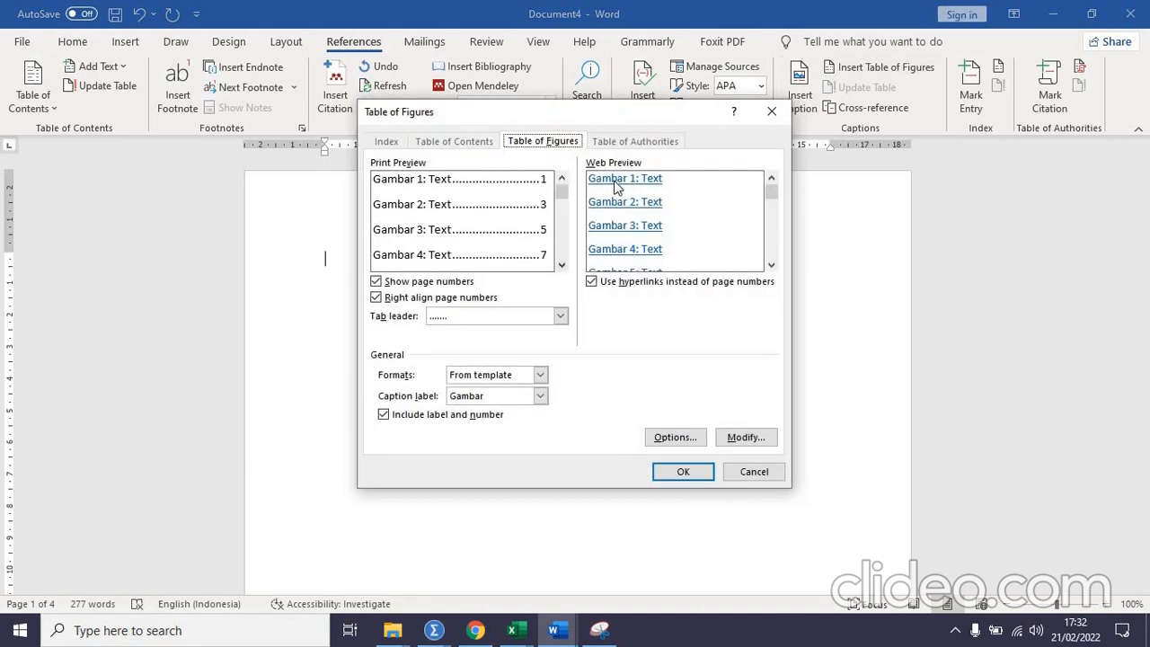
click(680, 473)
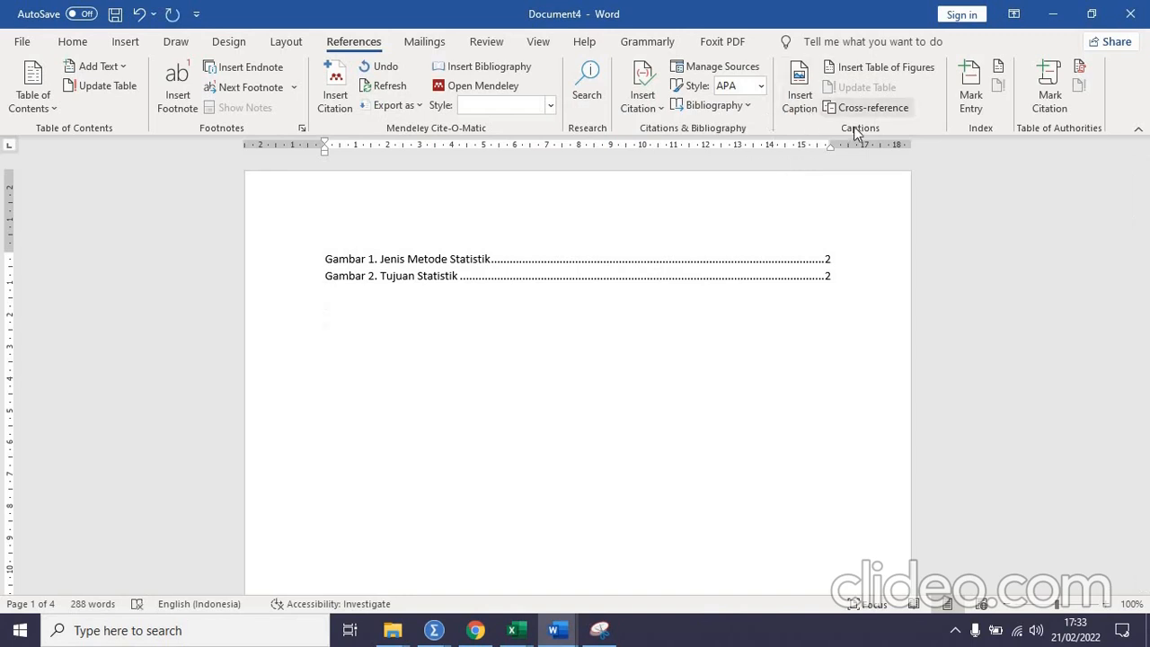
- Insert a second table of figures below the Gambar list, using the caption label Tabel
click(880, 67)
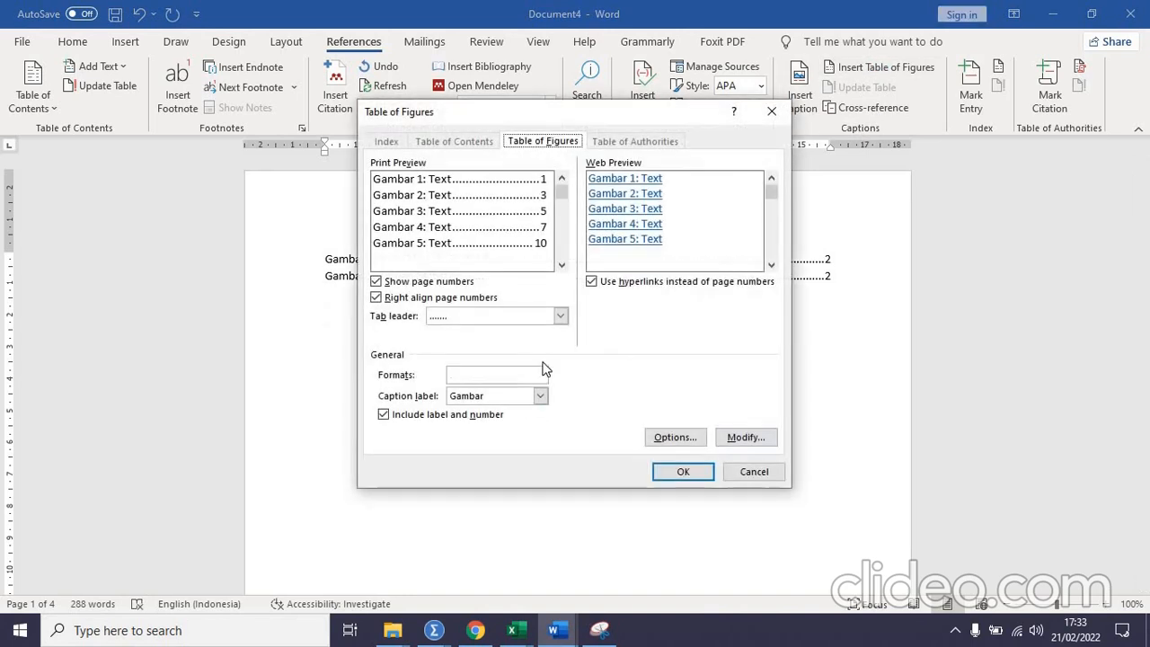
click(541, 398)
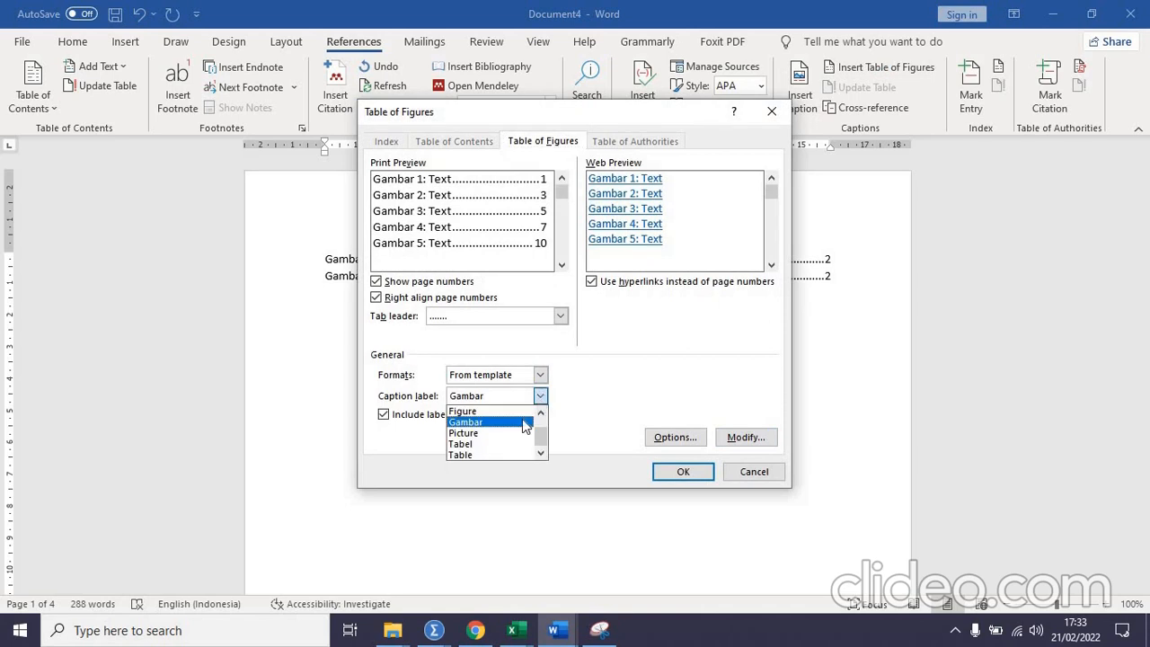
click(503, 441)
click(681, 473)
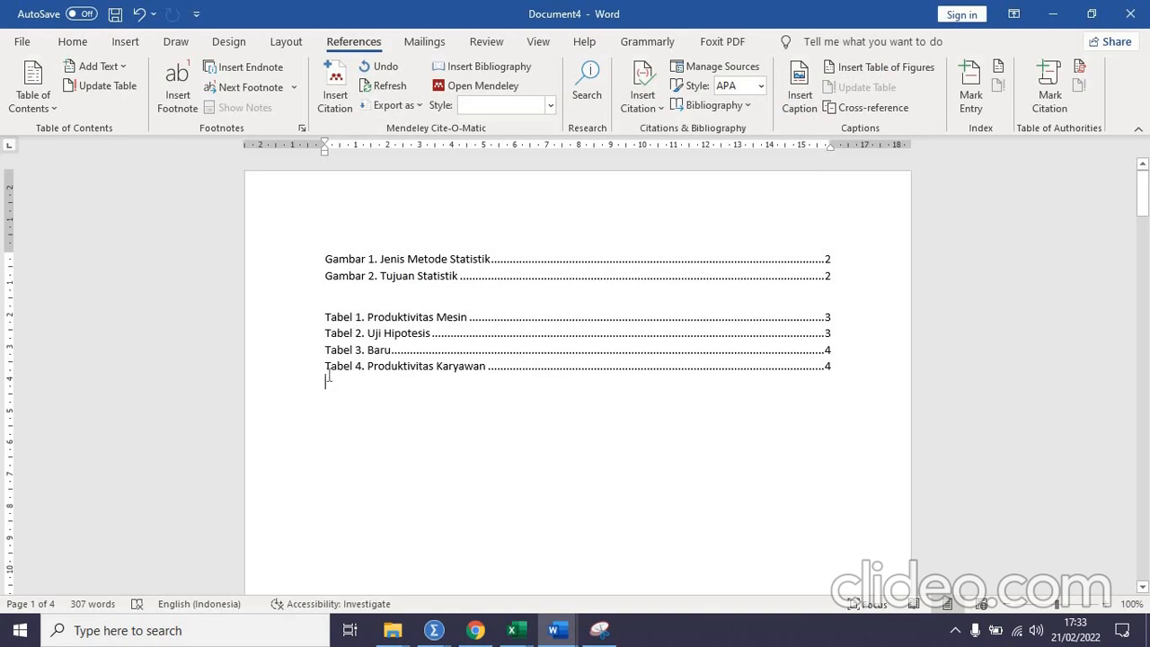
- Add another page before the "Jenis metode statistic pada Gambar 1" text and enter the centred line "BAB i" above that text
scroll(335, 422, down, 10)
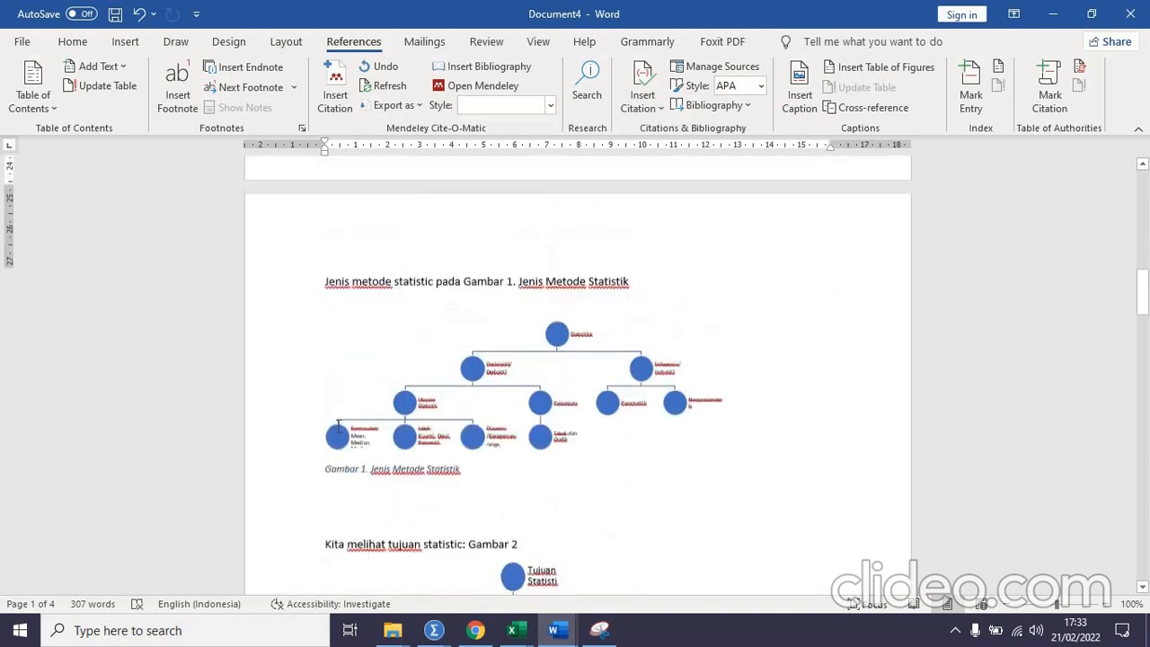
scroll(337, 424, up, 5)
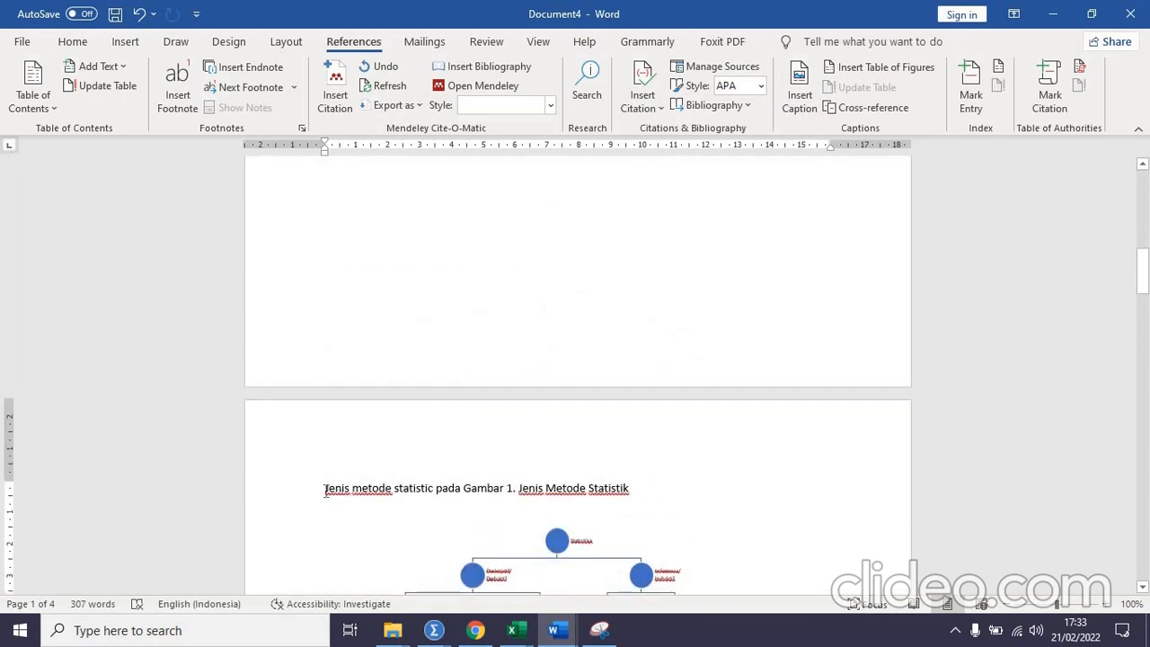
scroll(421, 381, up, 5)
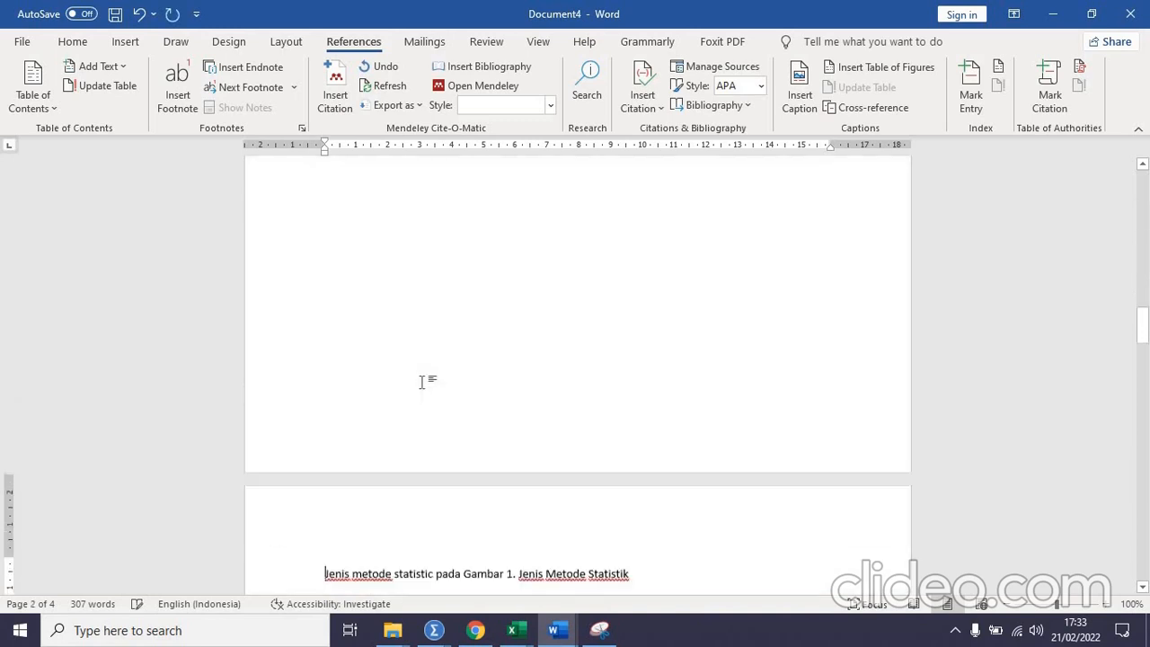
scroll(533, 448, up, 2)
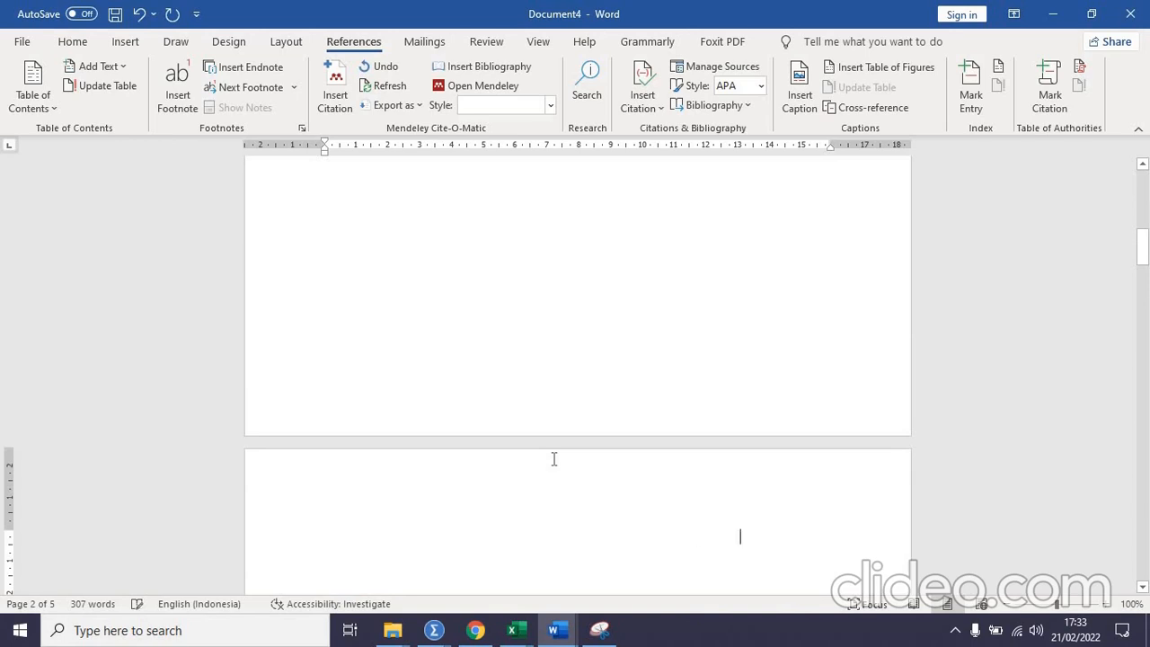
text(BAB )
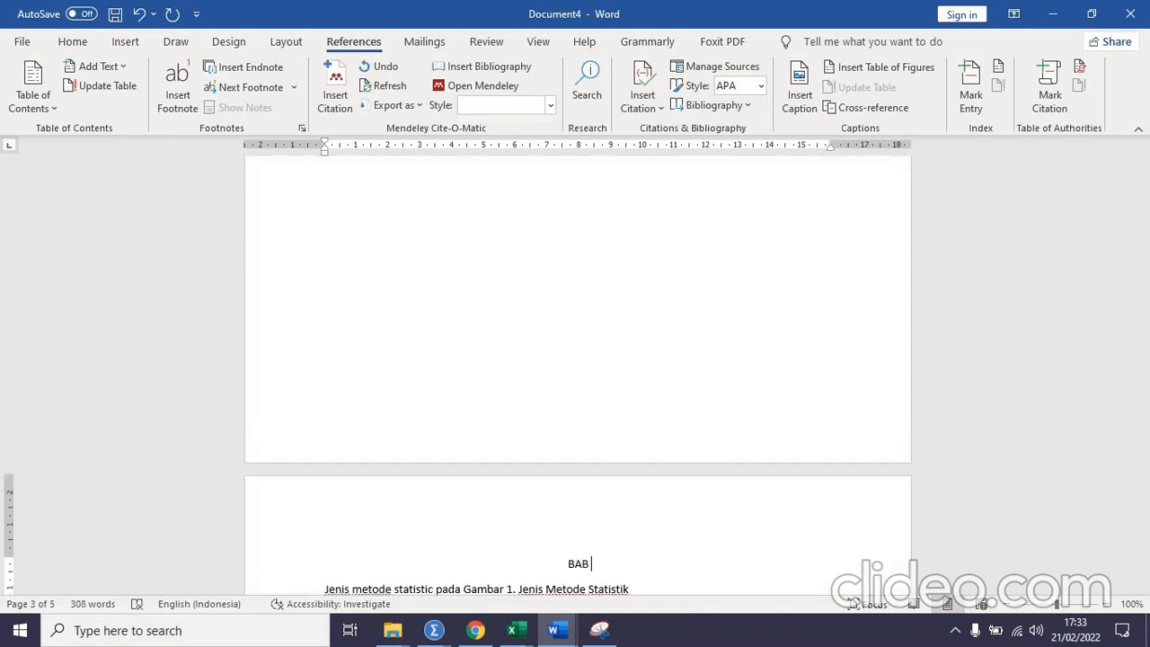
text(i)
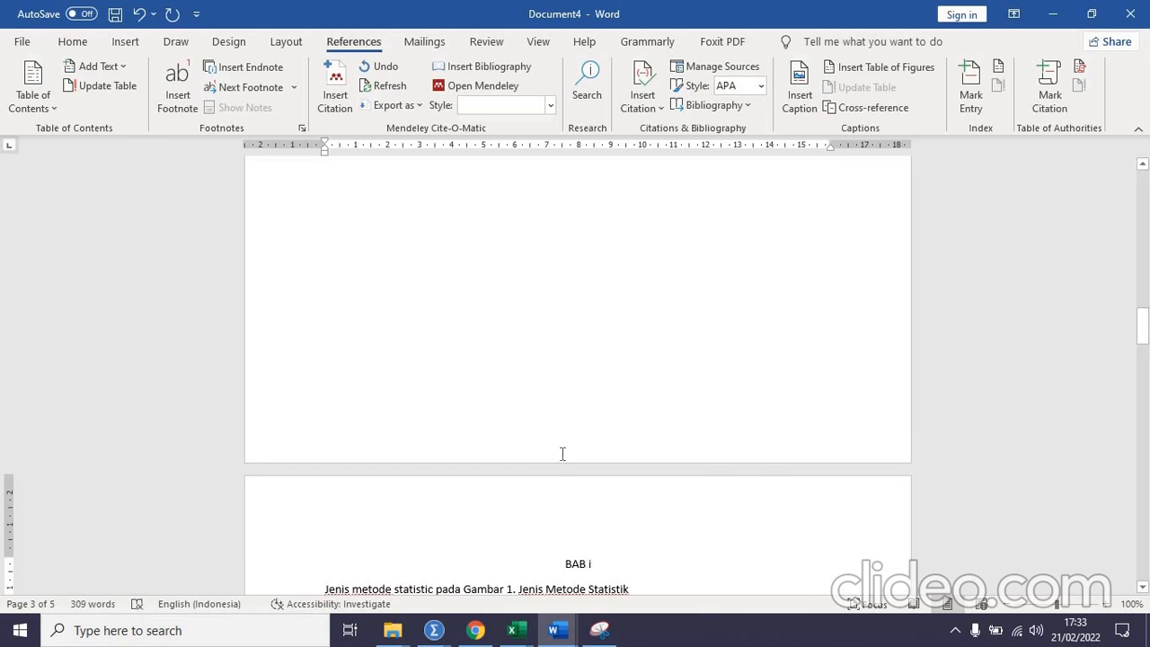
click(574, 636)
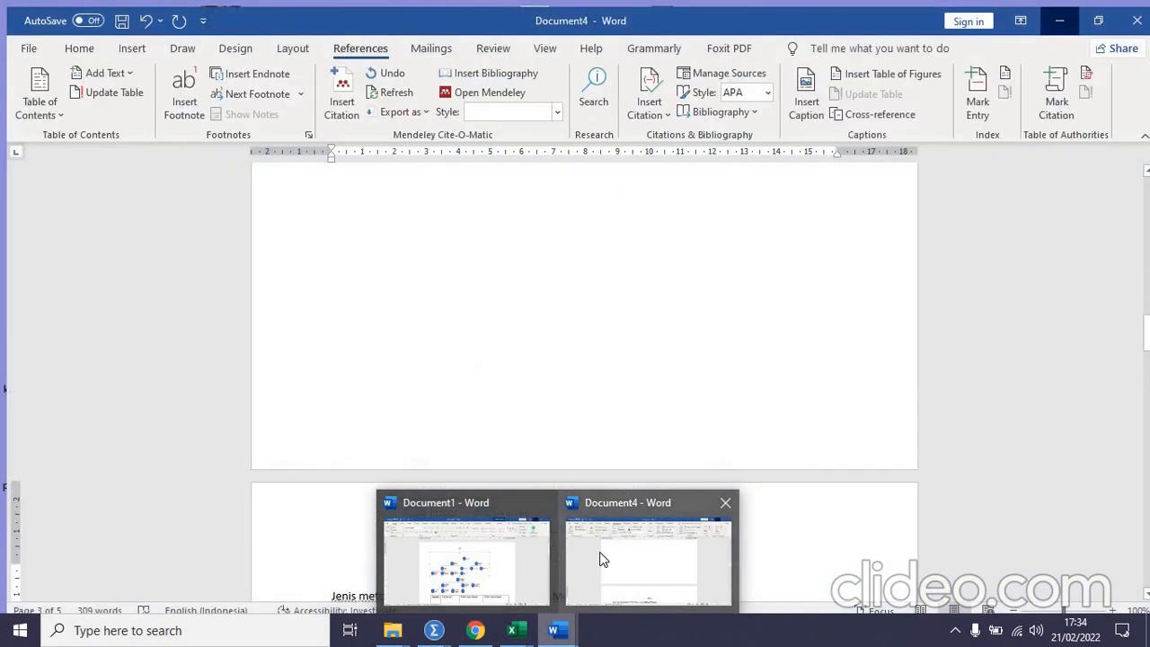
- Correct the centred chapter line to "BAB I" and insert a page break on a new line below it
click(600, 559)
scroll(593, 465, down, 5)
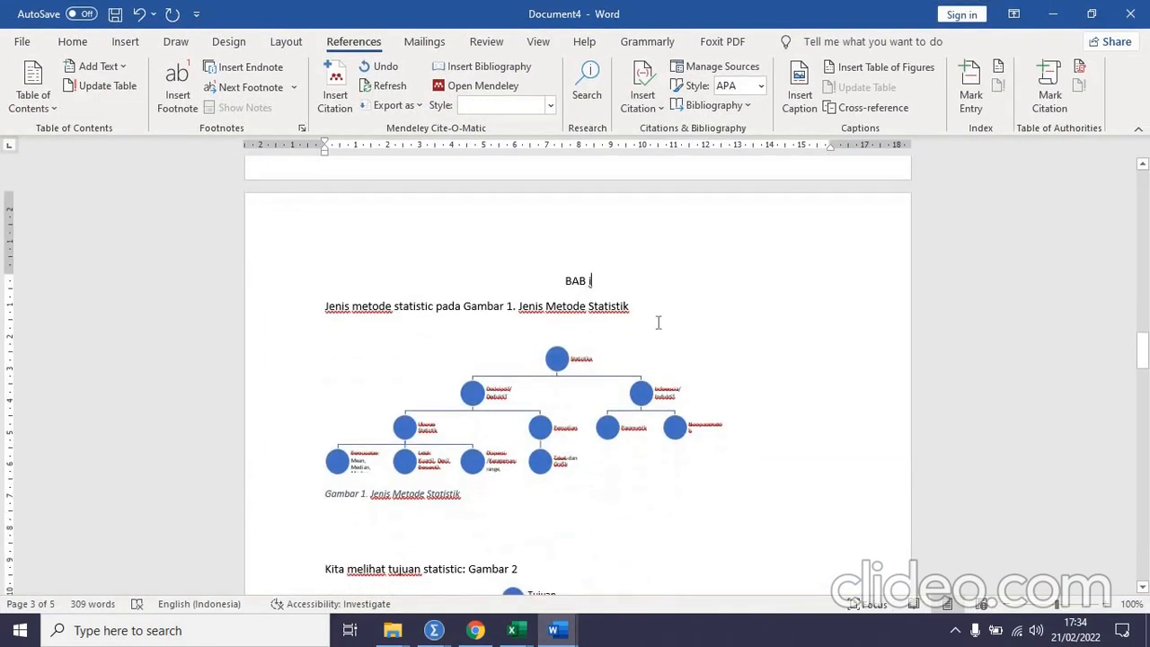
key(BackSpace)
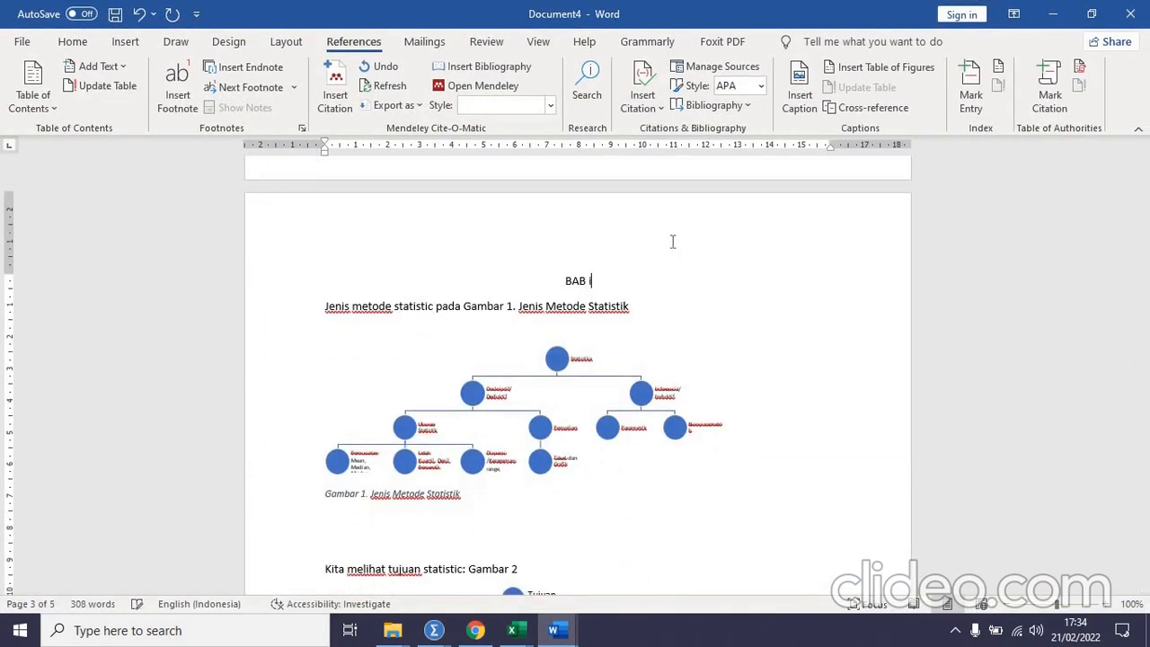
key(BackSpace)
text(i)
key(BackSpace)
text(I)
key(Return)
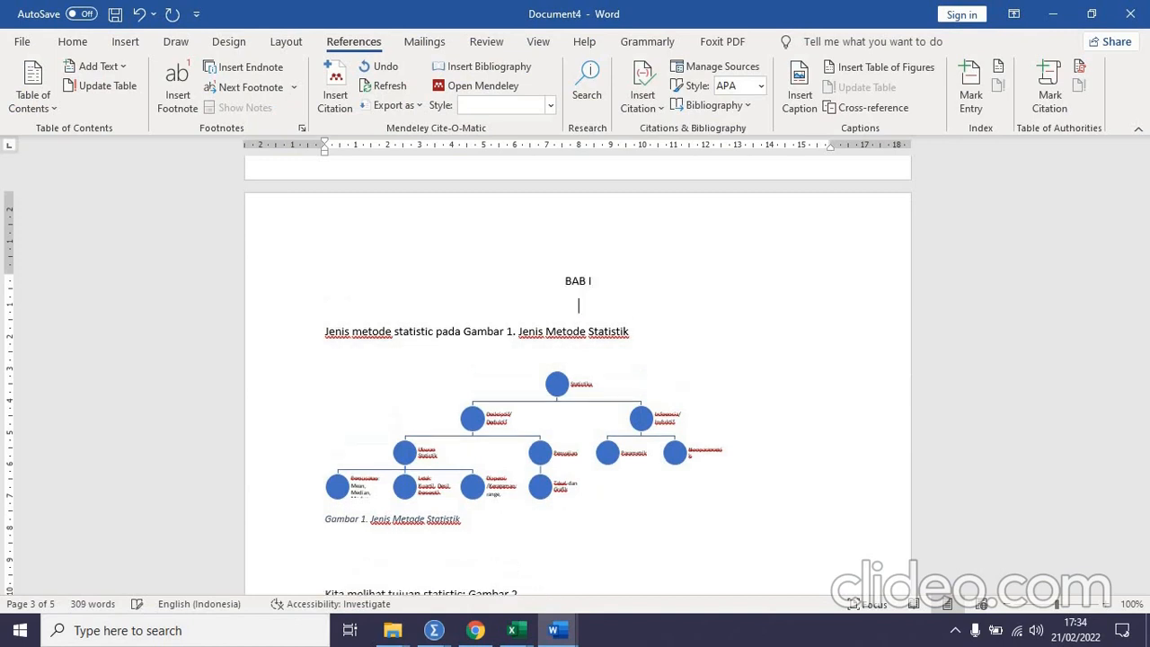
key(ctrl+Return)
- Apply the Heading 1 style to the "BAB I" line and centre it
scroll(516, 375, up, 9)
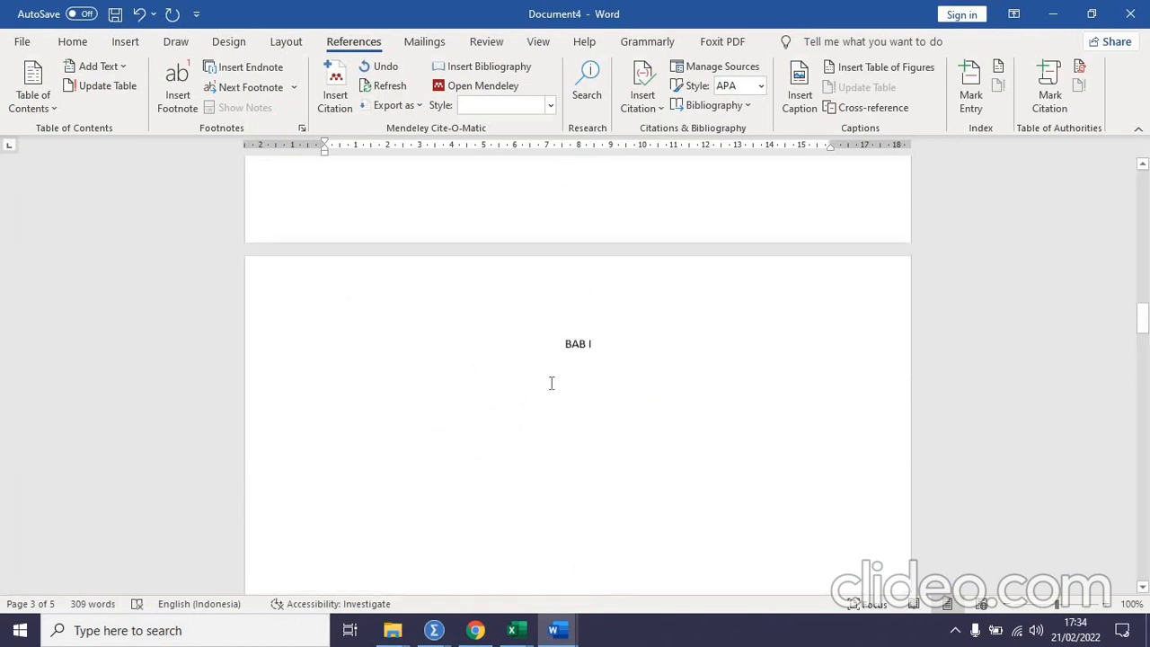
drag(564, 496, 599, 496)
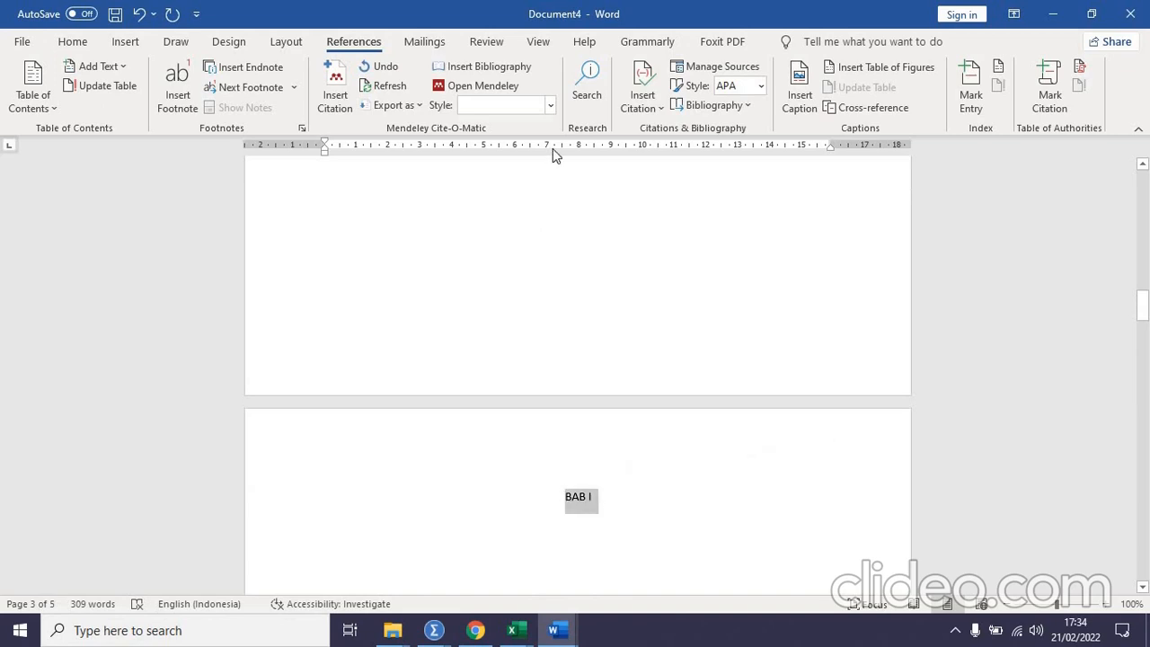
click(75, 40)
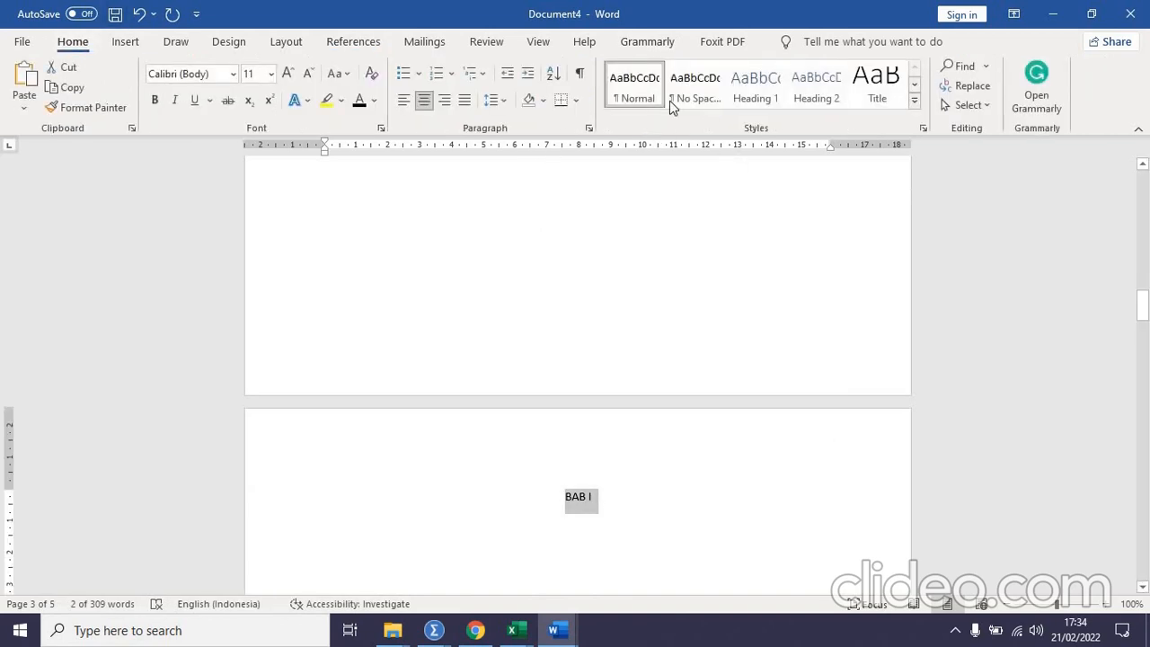
click(762, 85)
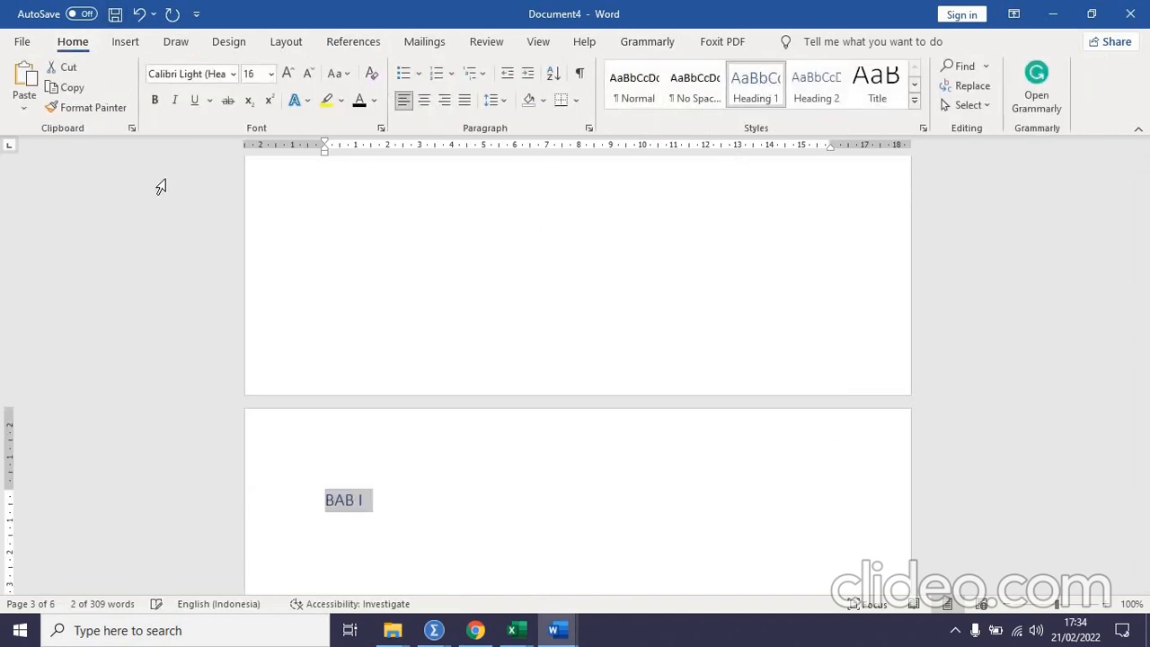
click(431, 102)
- Format the "BAB I" heading as 14 pt bold Times New Roman
click(271, 73)
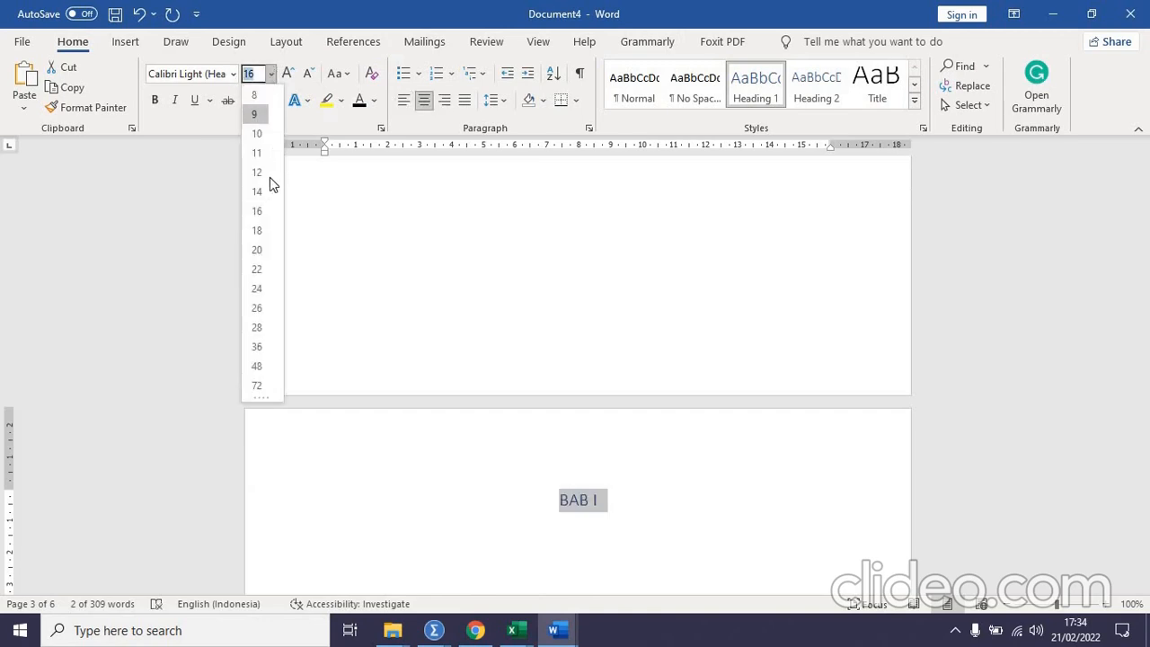
click(261, 191)
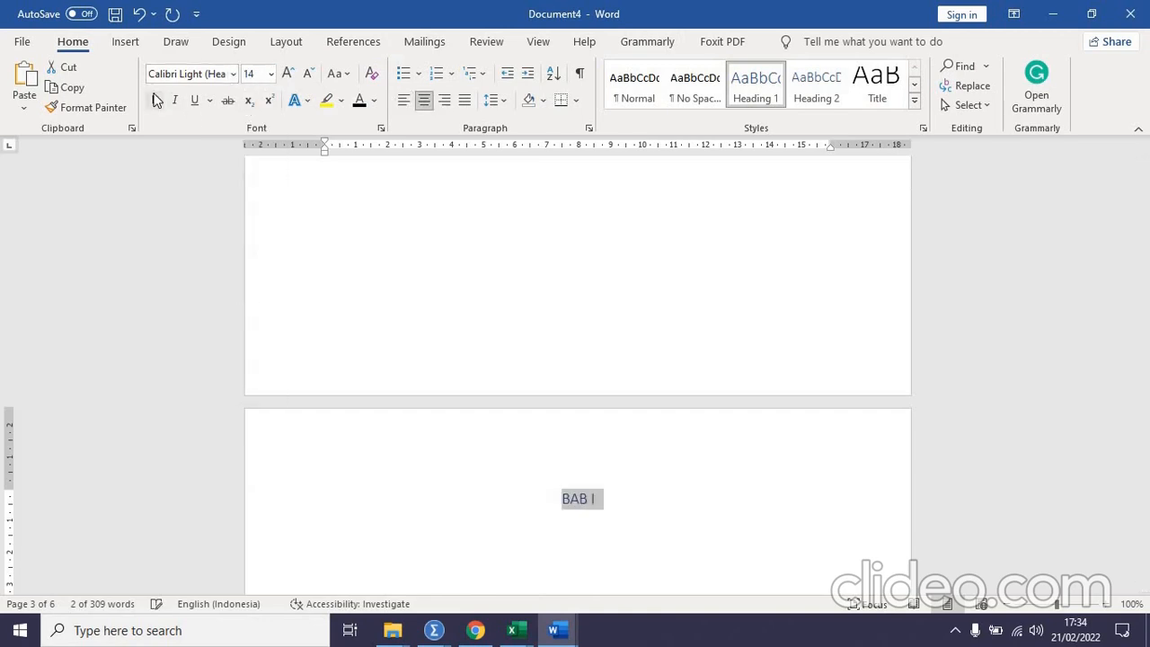
click(155, 100)
click(233, 73)
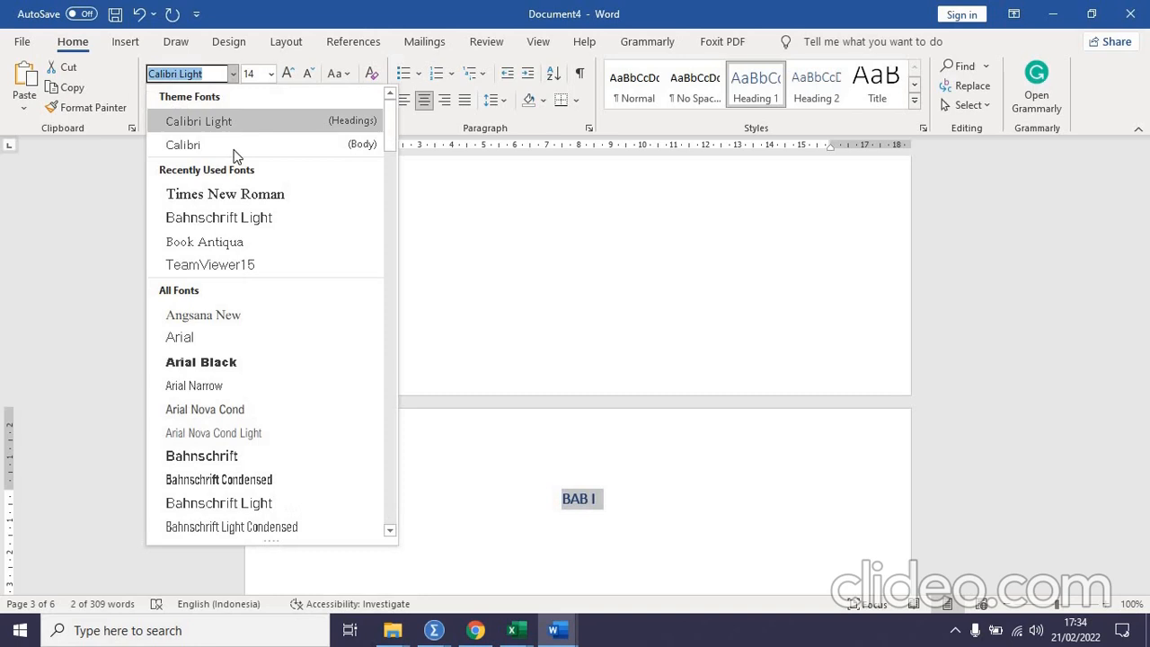
click(259, 192)
- Remove the page break under "BAB I" and enter the numbered lines "1.1 Latar Belakang" and "1.2 Rumusan Masalah", separated by a page break
click(449, 506)
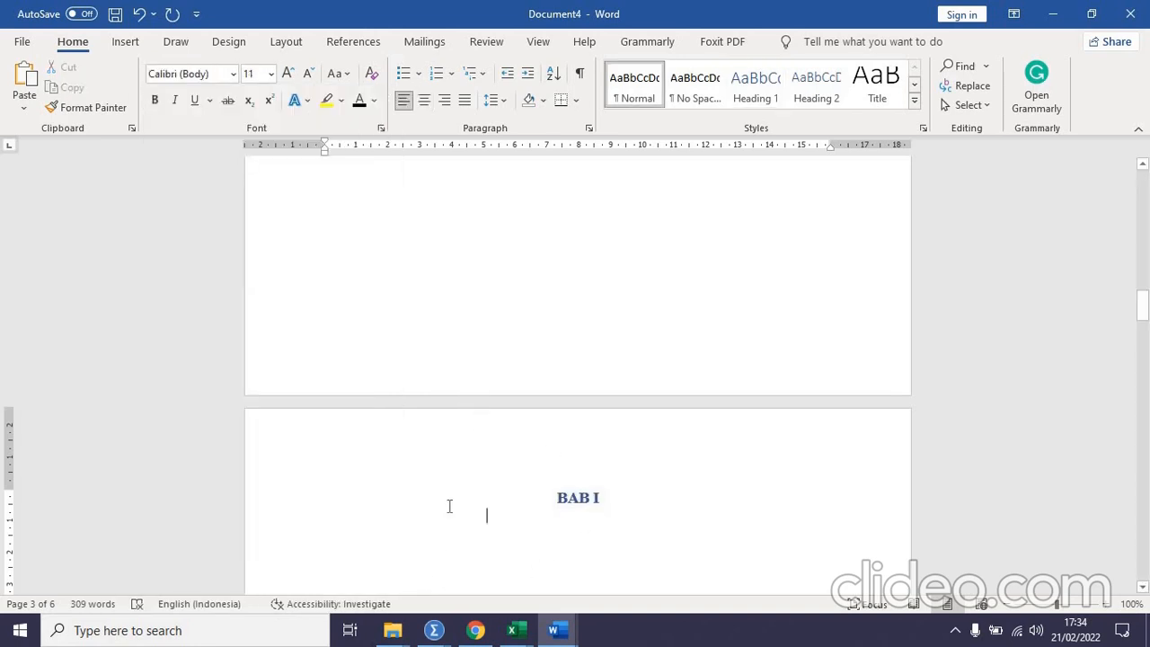
key(BackSpace)
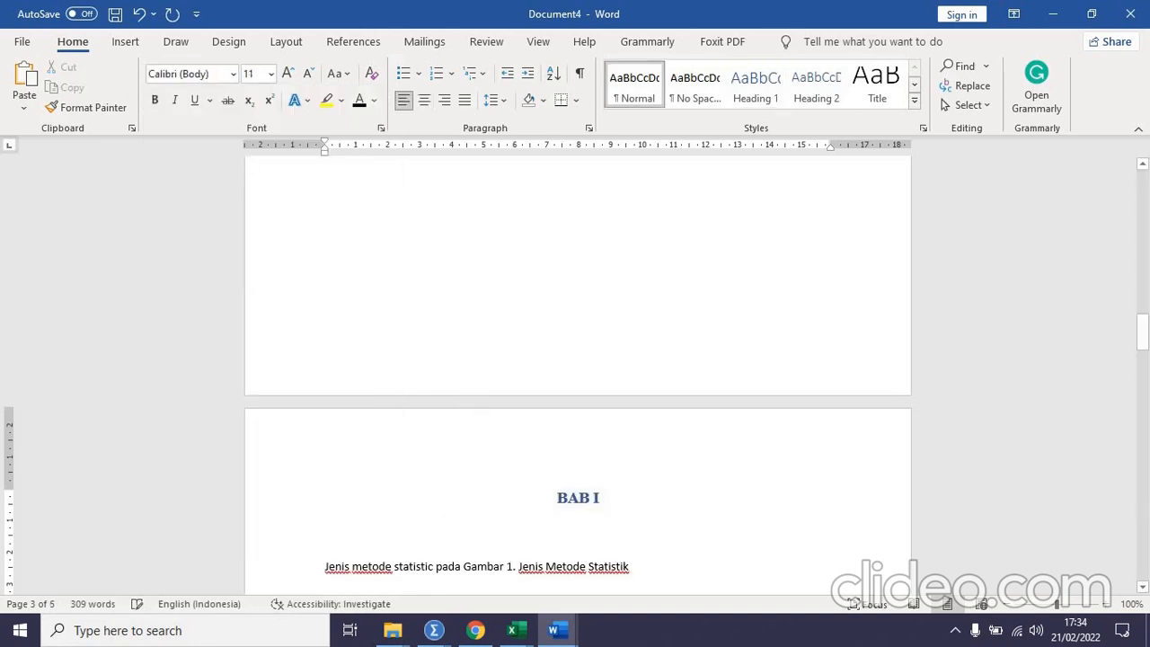
key(Return)
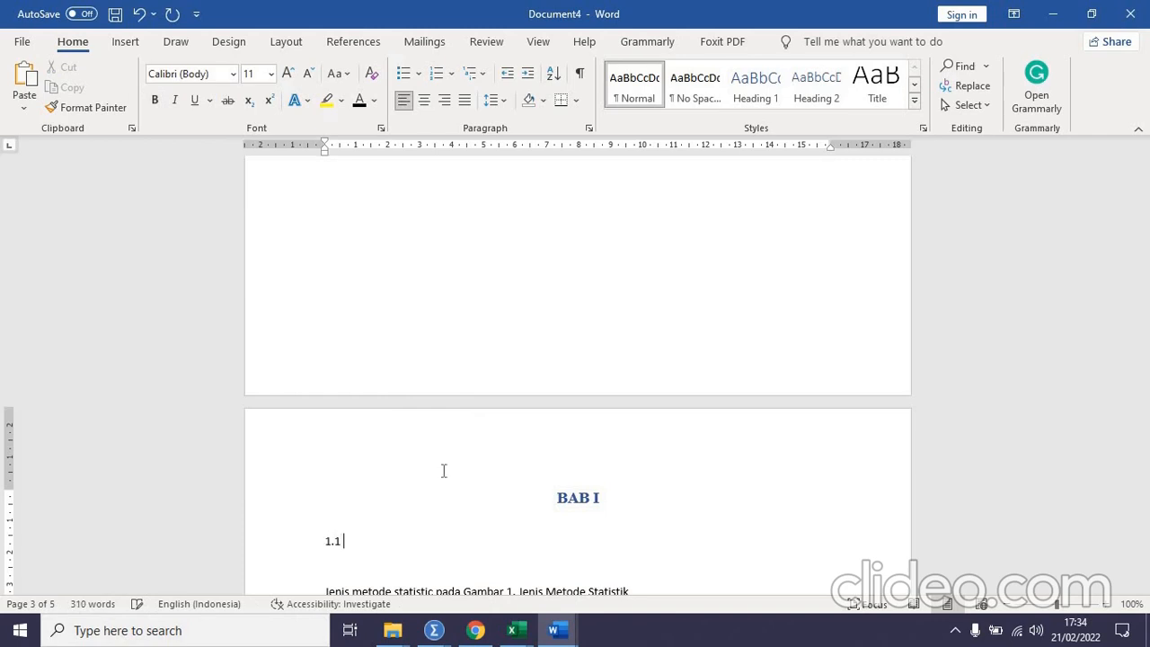
text(1.1 lATAR Belakang)
key(Return)
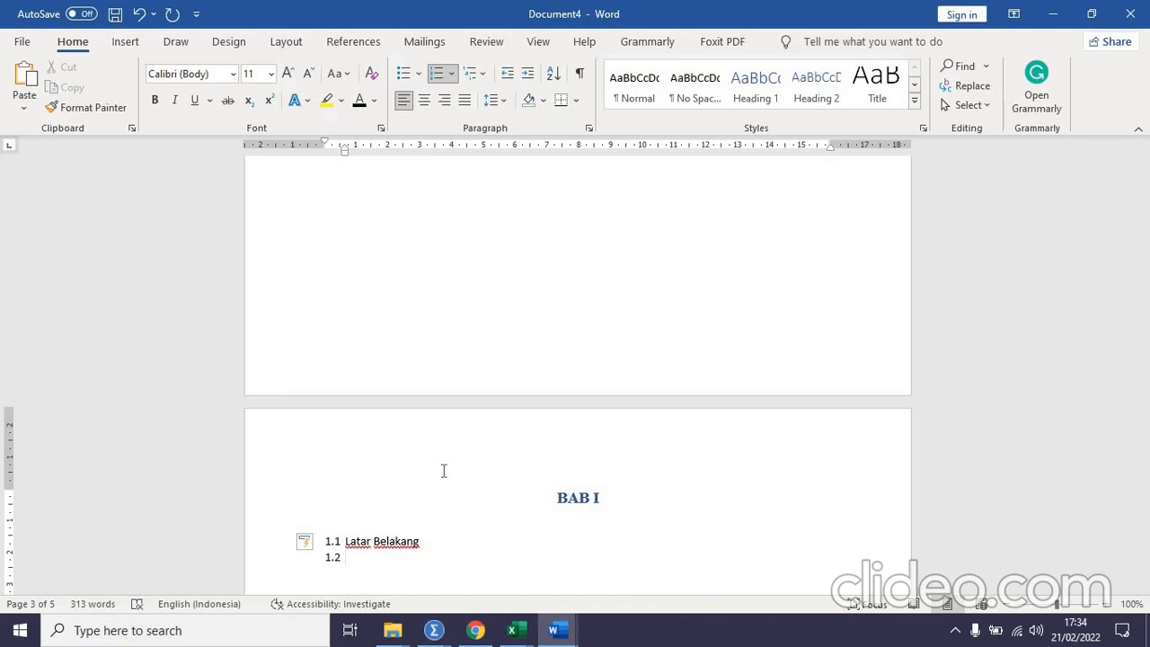
text(Rumusan Masalah)
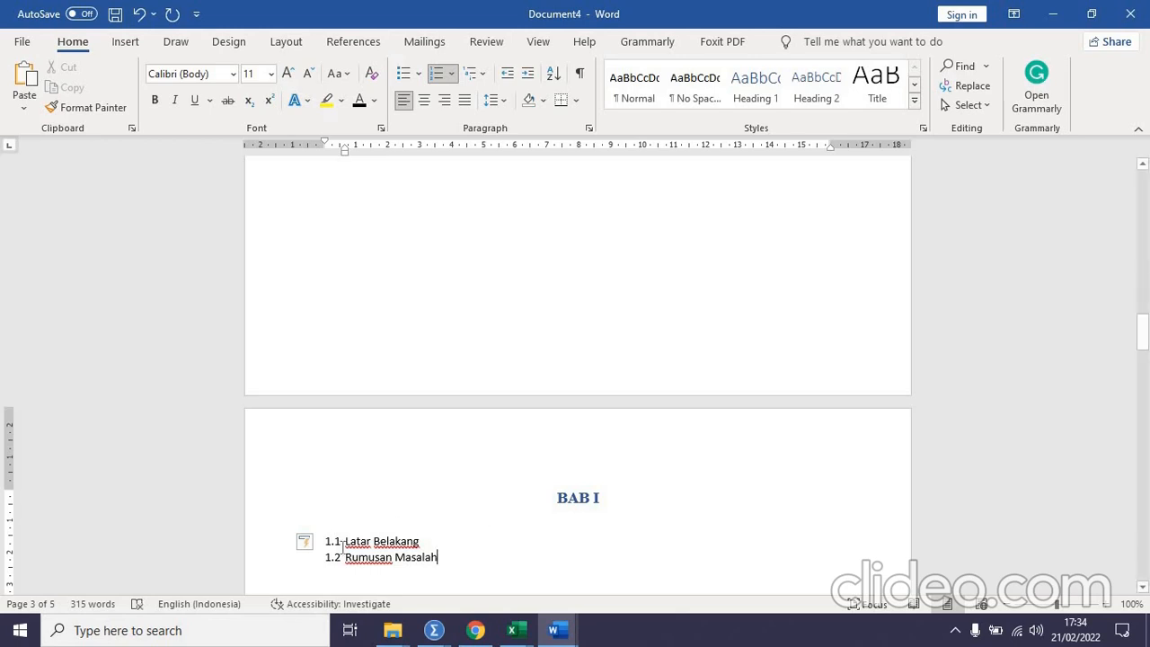
mouse_move(335, 540)
mouse_down()
mouse_move(393, 540)
mouse_move(336, 540)
mouse_up()
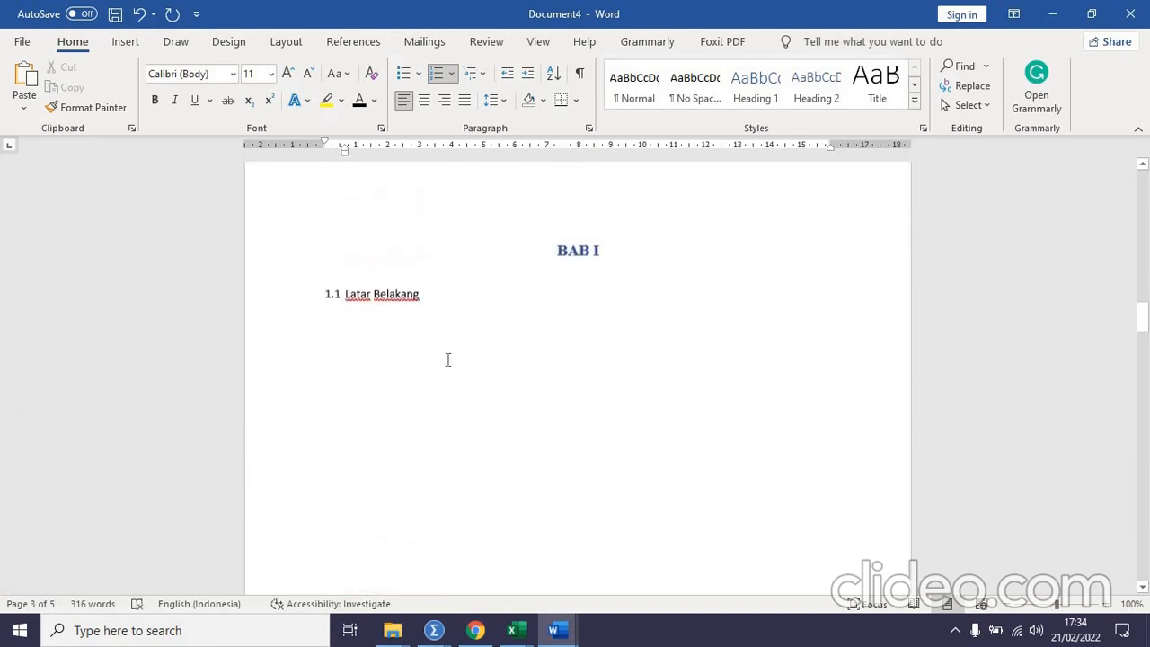
- Apply the Heading 2 style to "Latar Belakang" and put the number 1.1 back in front of it
scroll(446, 357, up, 3)
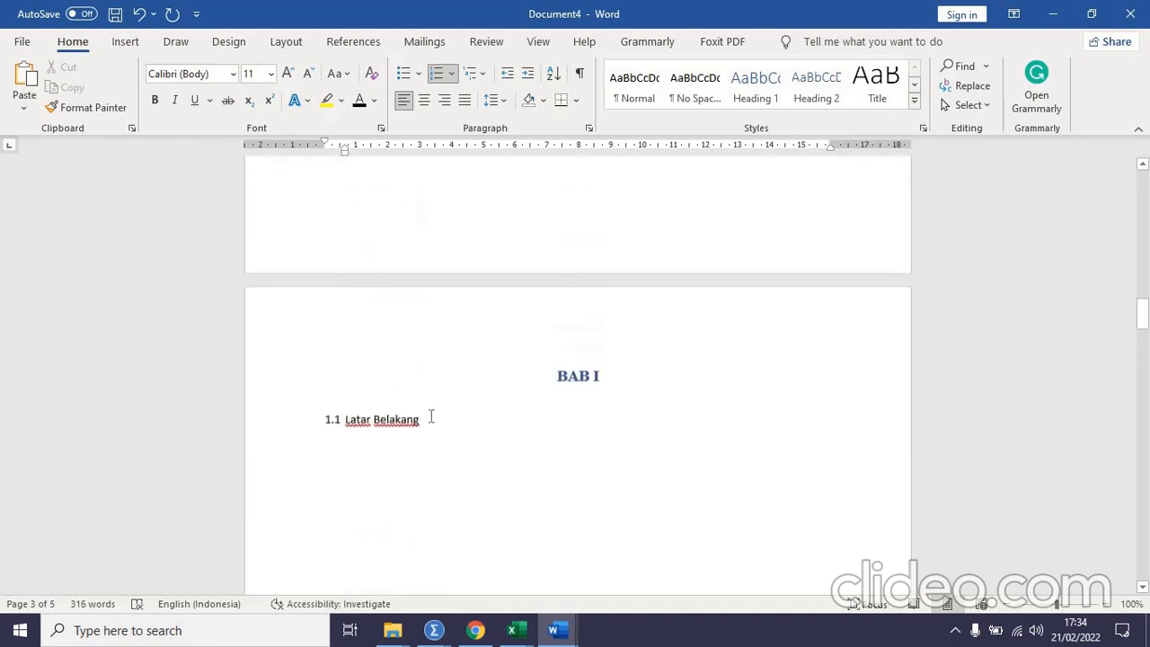
drag(427, 420, 312, 422)
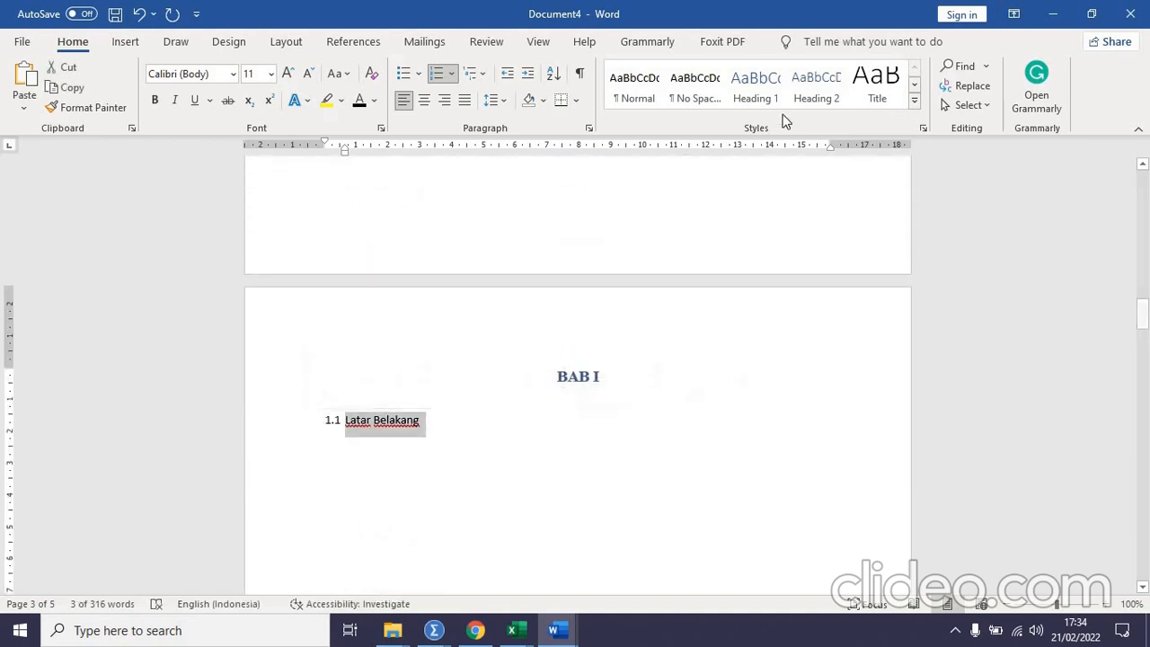
click(818, 80)
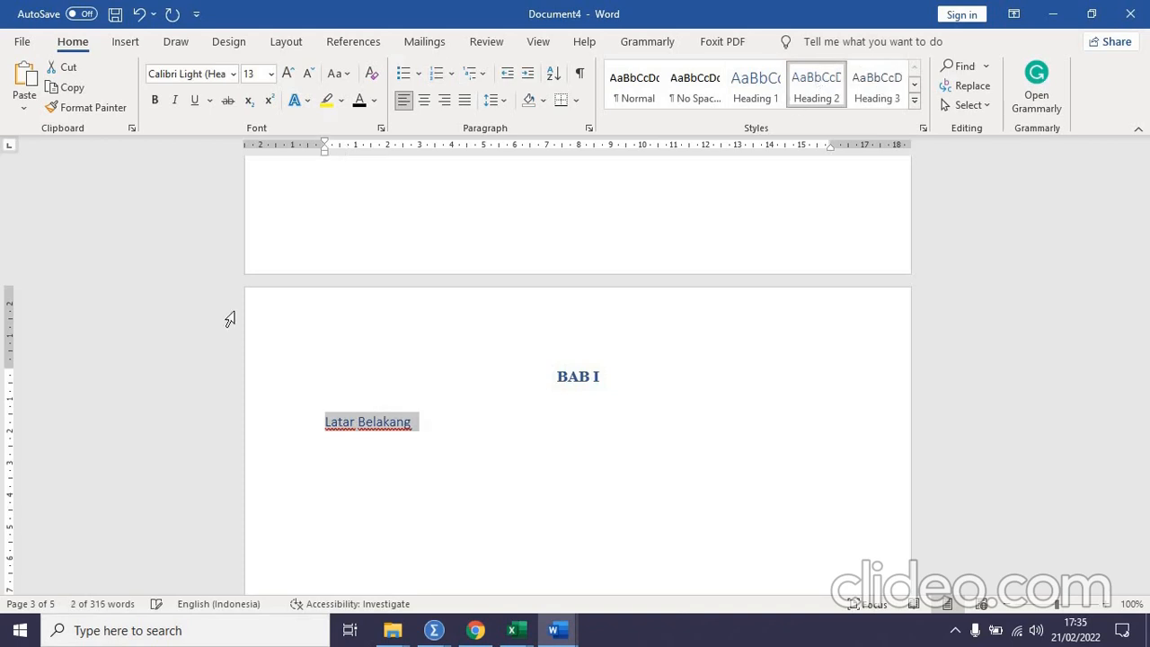
click(325, 421)
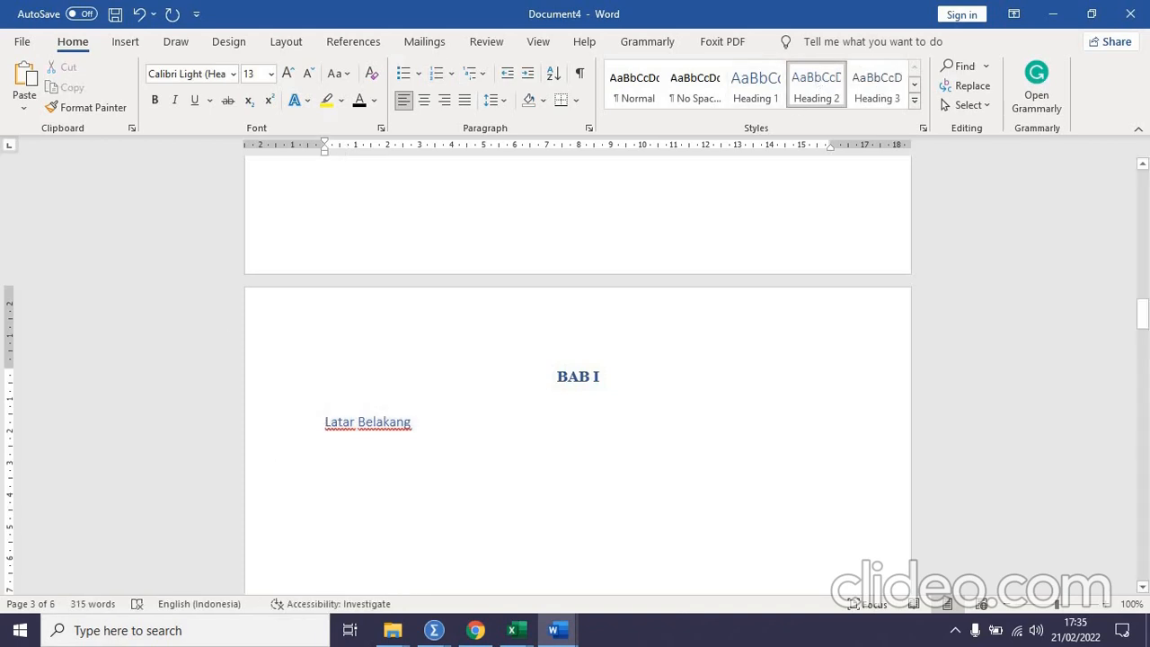
text(1.1)
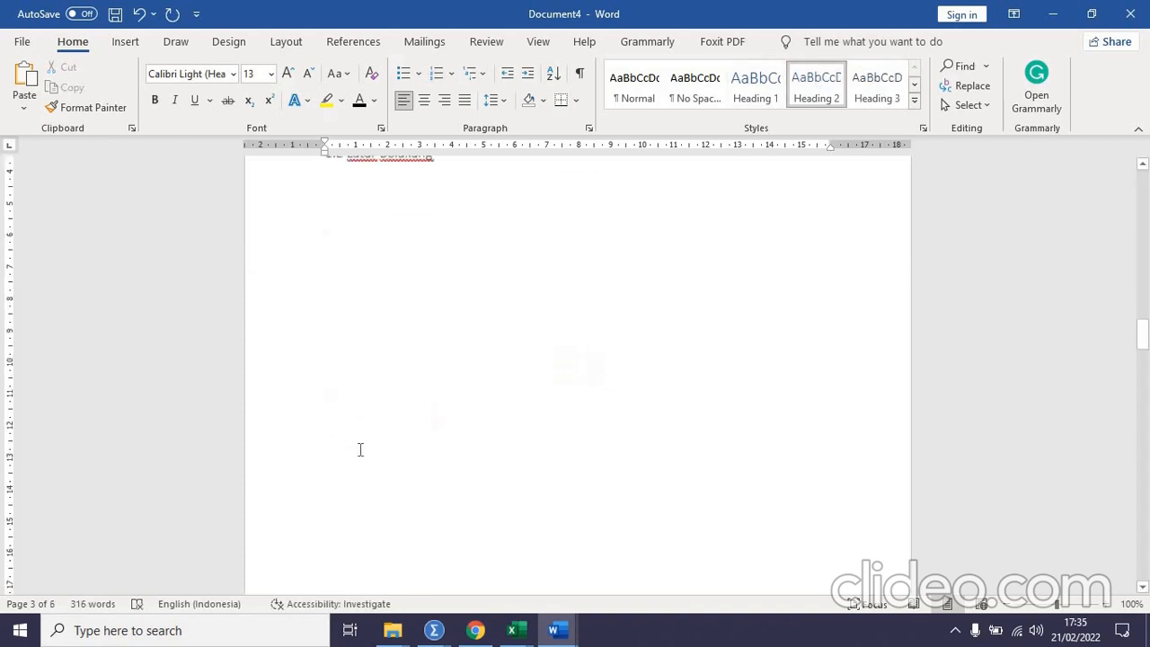
- Delete the empty numbered item above "Rumusan Masalah" and replace that line's automatic number with a manual 1.2
scroll(360, 450, down, 12)
click(352, 447)
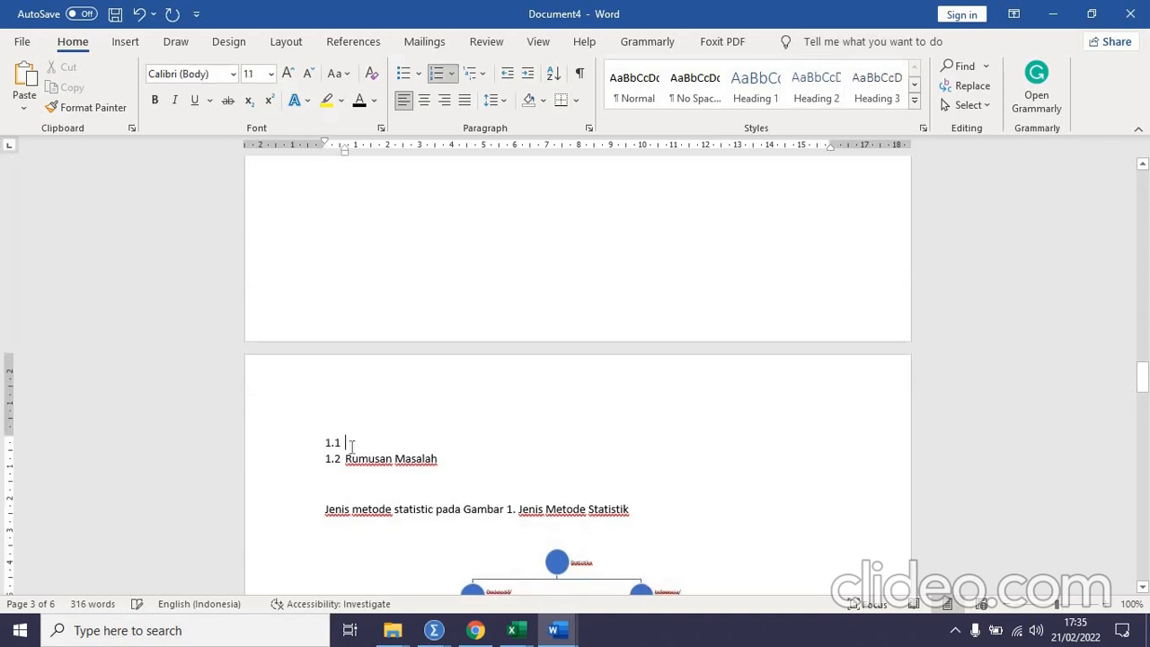
key(BackSpace)
key(BackSpace)
scroll(344, 405, up, 12)
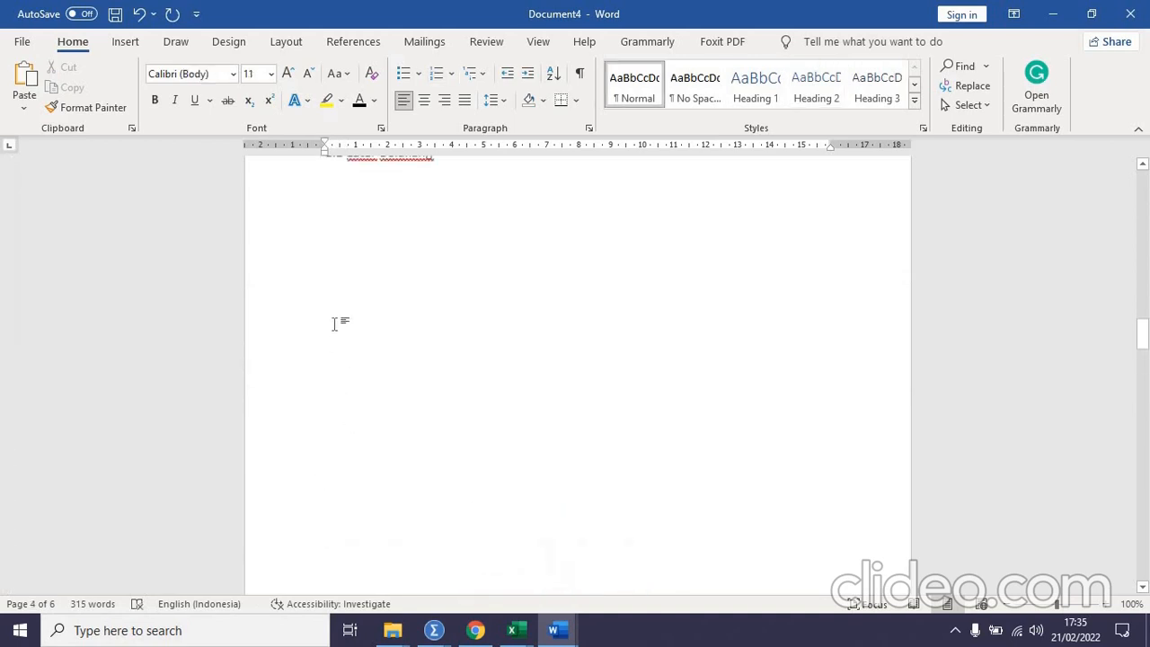
scroll(343, 297, up, 2)
click(338, 342)
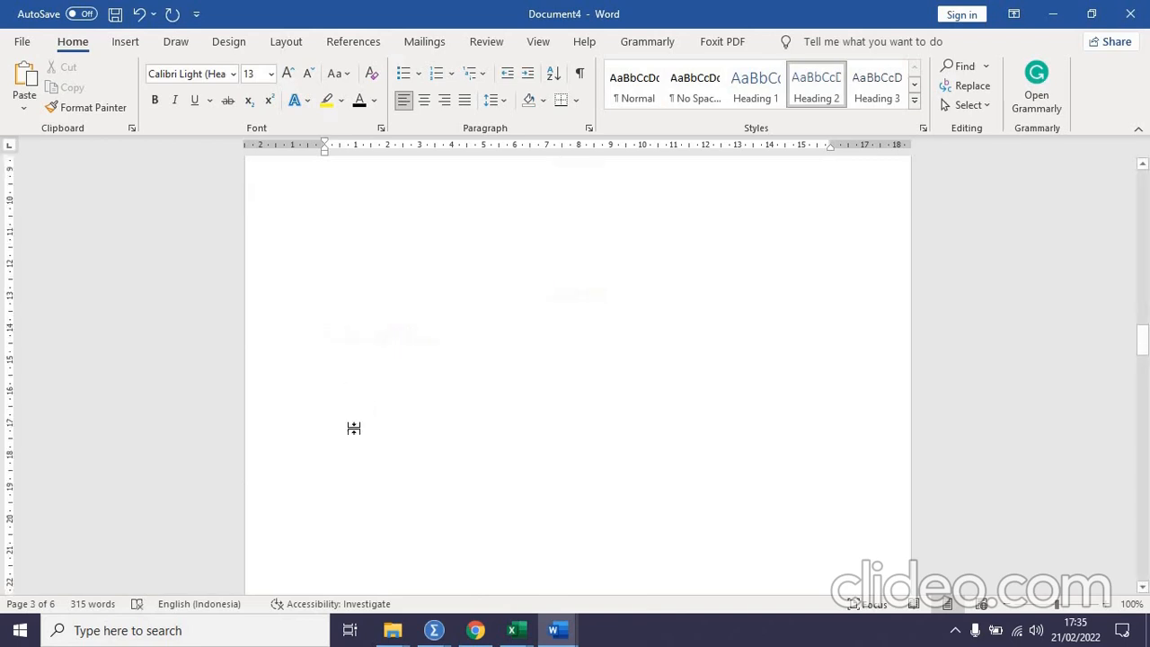
click(334, 547)
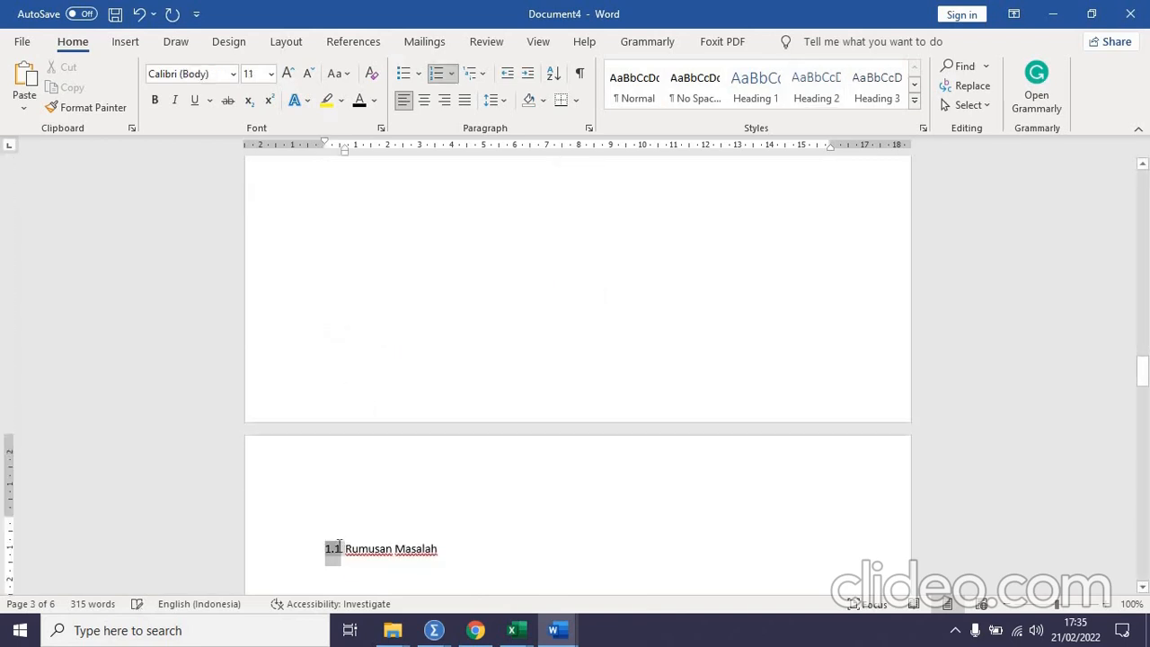
key(BackSpace)
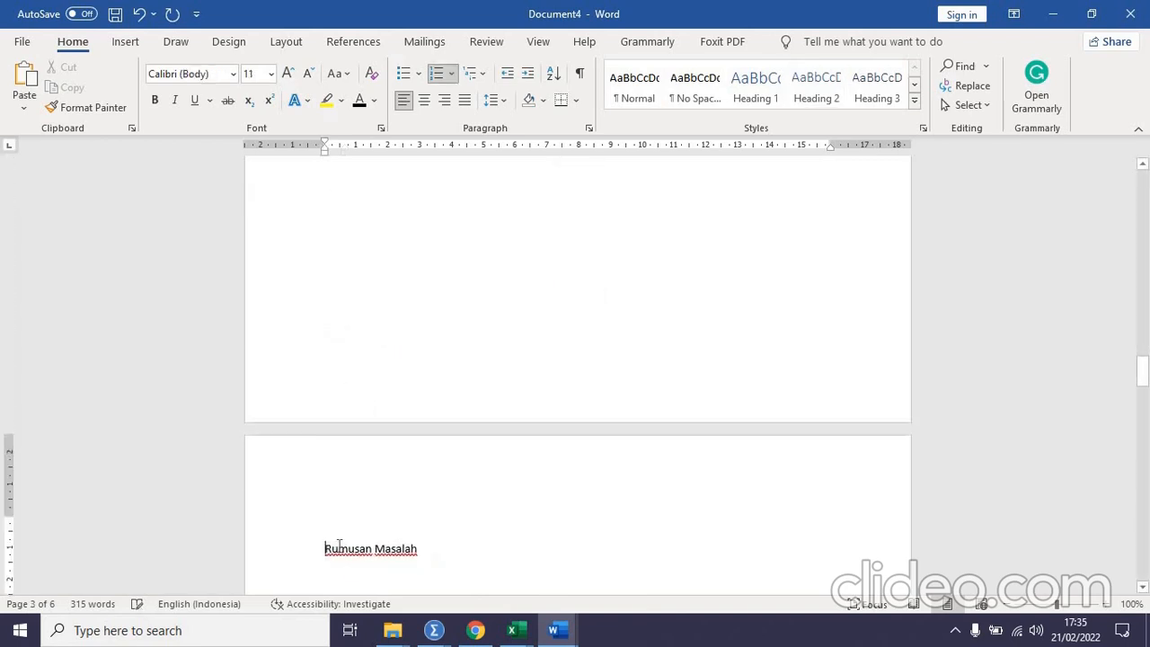
text(1.2)
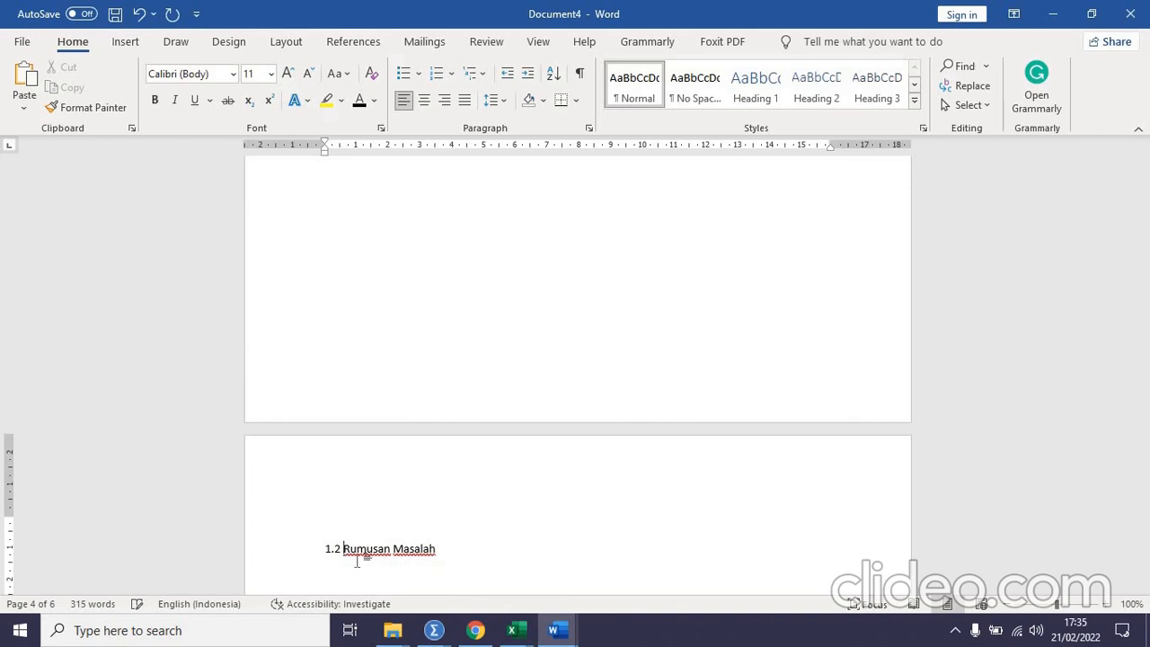
- Copy the formatting of the "1.1 Latar Belakang" heading onto the "1.2 Rumusan Masalah" line with Format Painter
scroll(360, 512, up, 15)
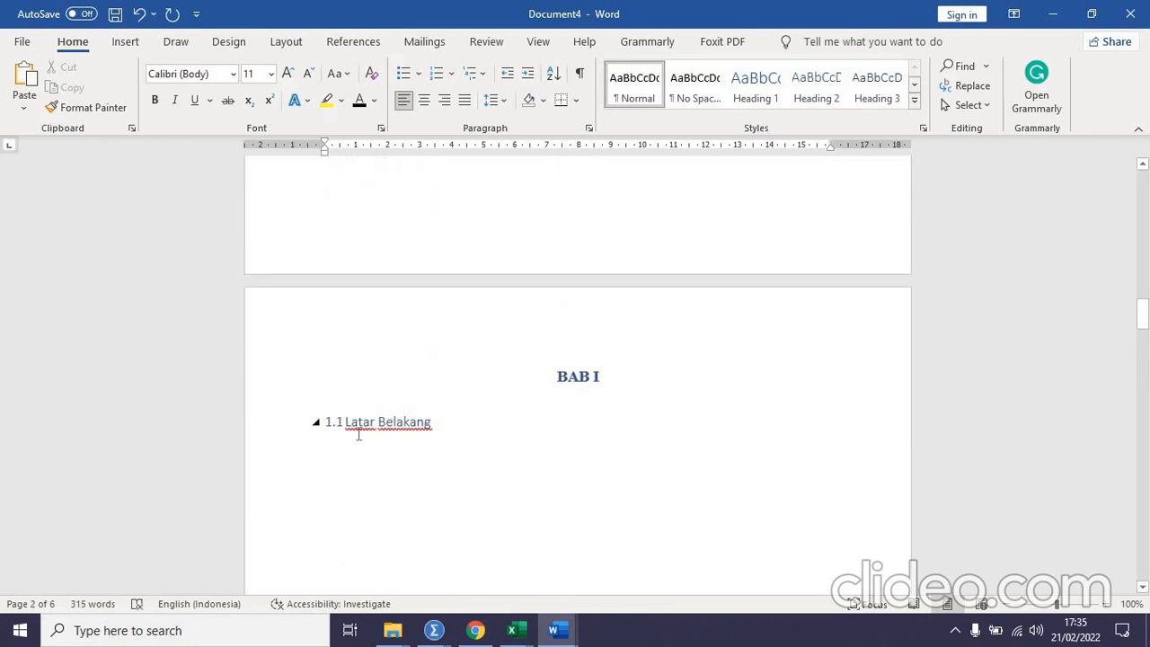
drag(433, 422, 318, 415)
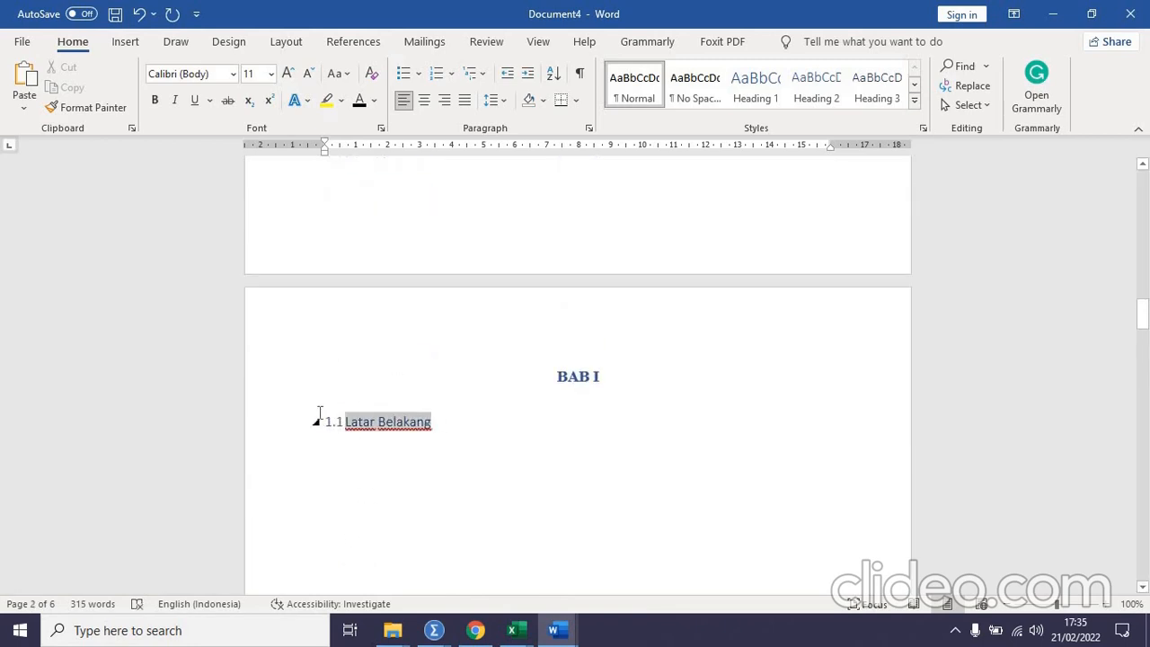
click(82, 108)
scroll(315, 449, down, 15)
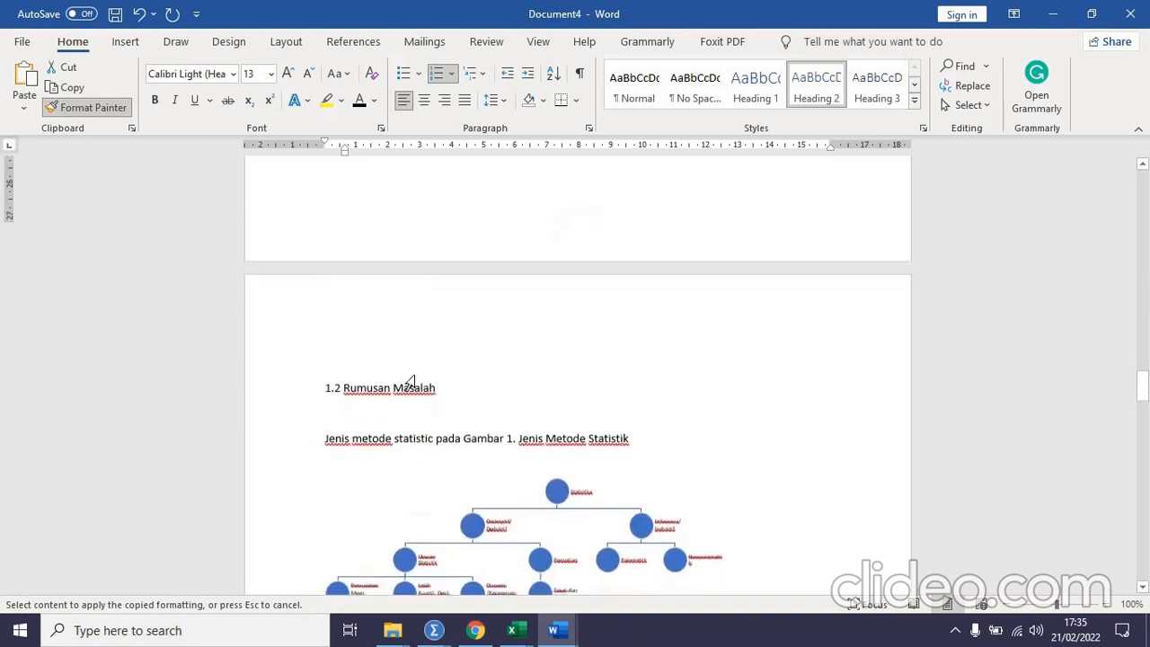
scroll(422, 369, down, 1)
click(321, 344)
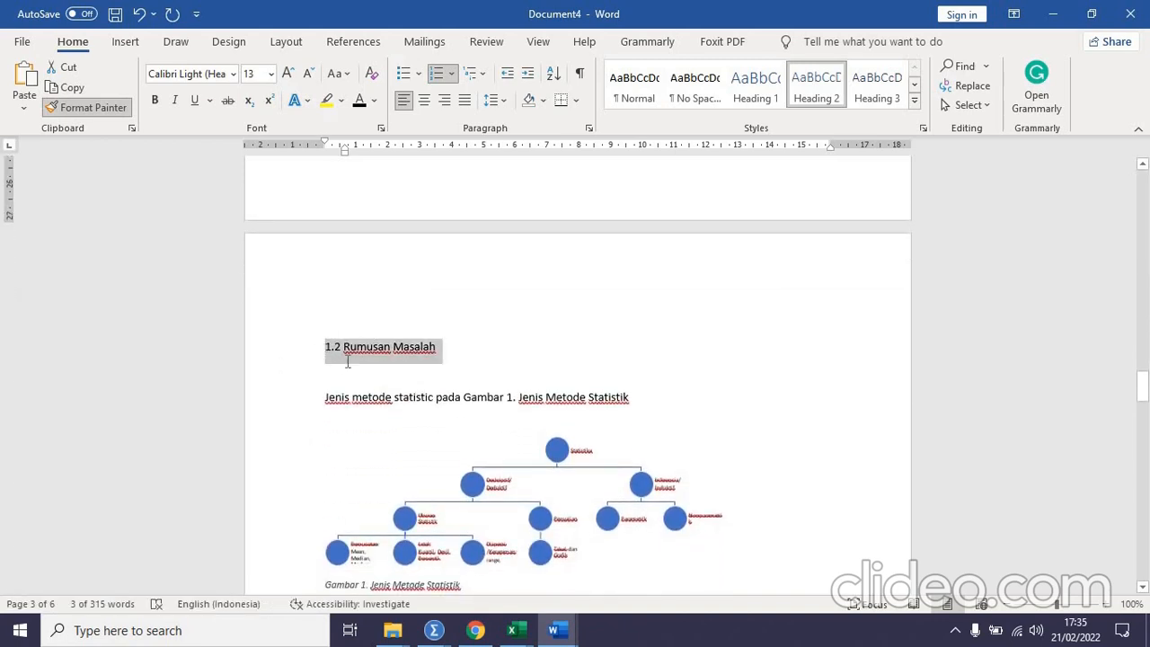
- Delete the duplicate manual 1.2 from the "Rumusan Masalah" heading, keeping the automatic number
click(340, 351)
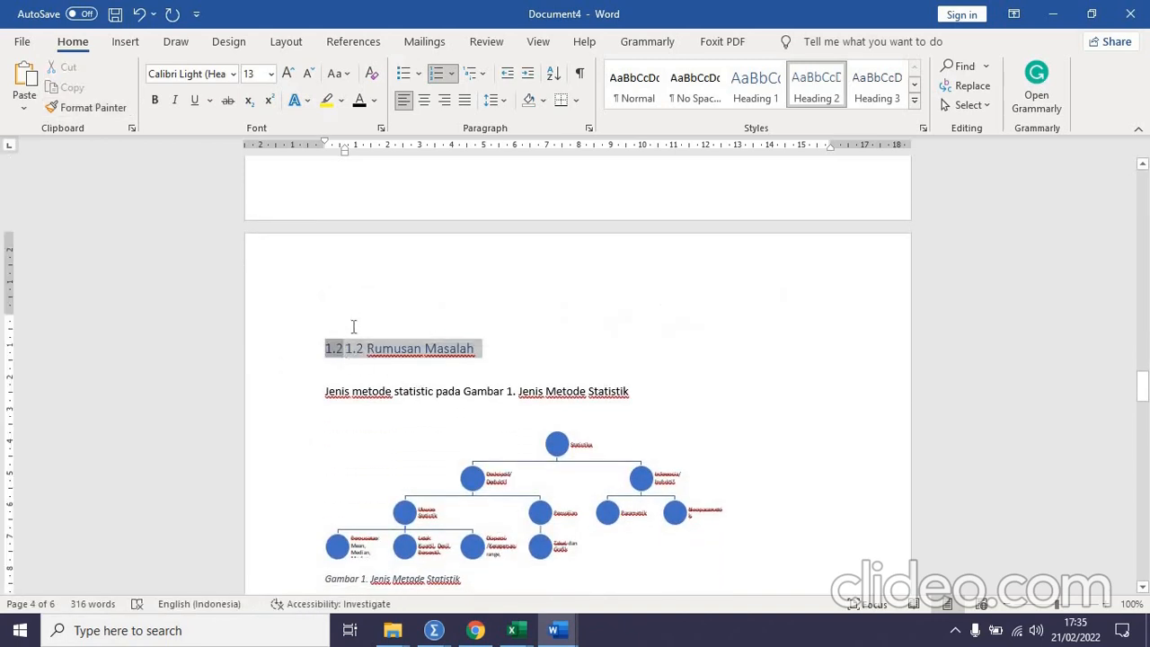
click(367, 349)
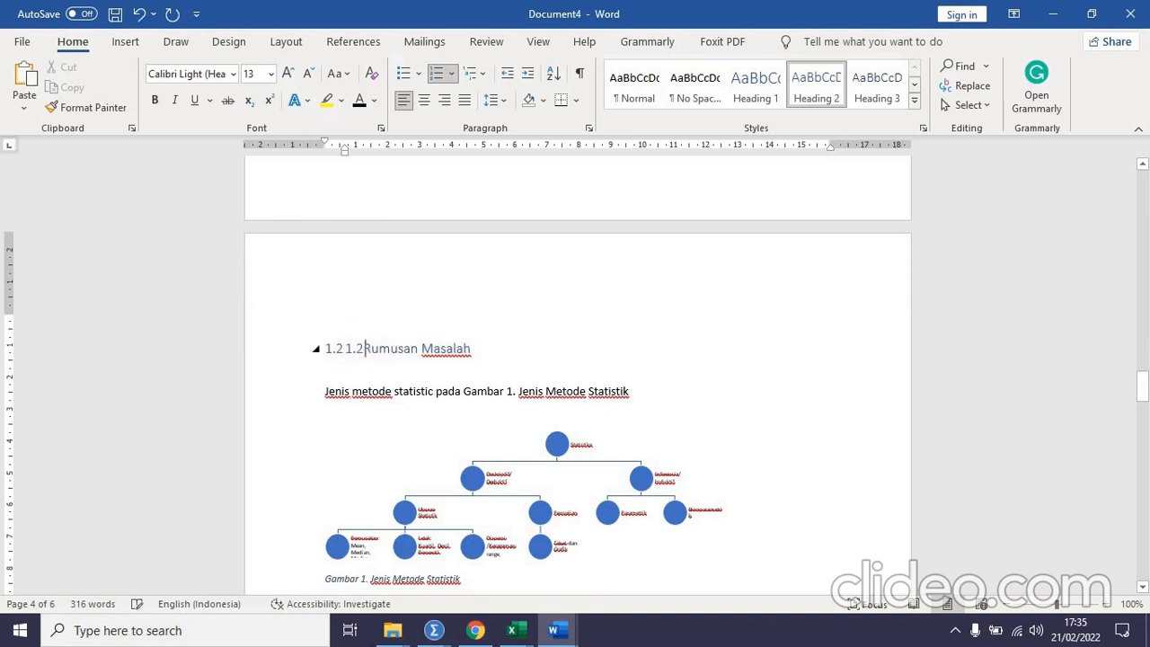
key(BackSpace)
key(BackSpace)
key(BackSpace)
key(BackSpace)
- Try to copy the "BAB I" heading formatting onto the "Jenis metode statistic" line with Format Painter, and undo it
scroll(516, 339, up, 20)
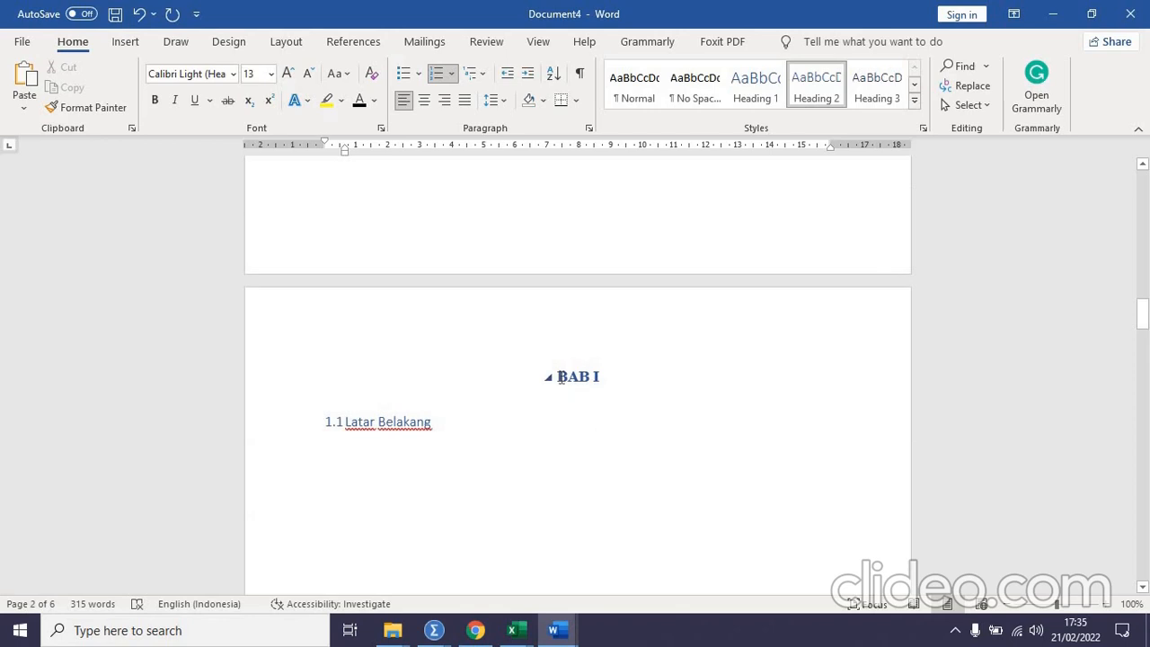
drag(587, 377, 605, 377)
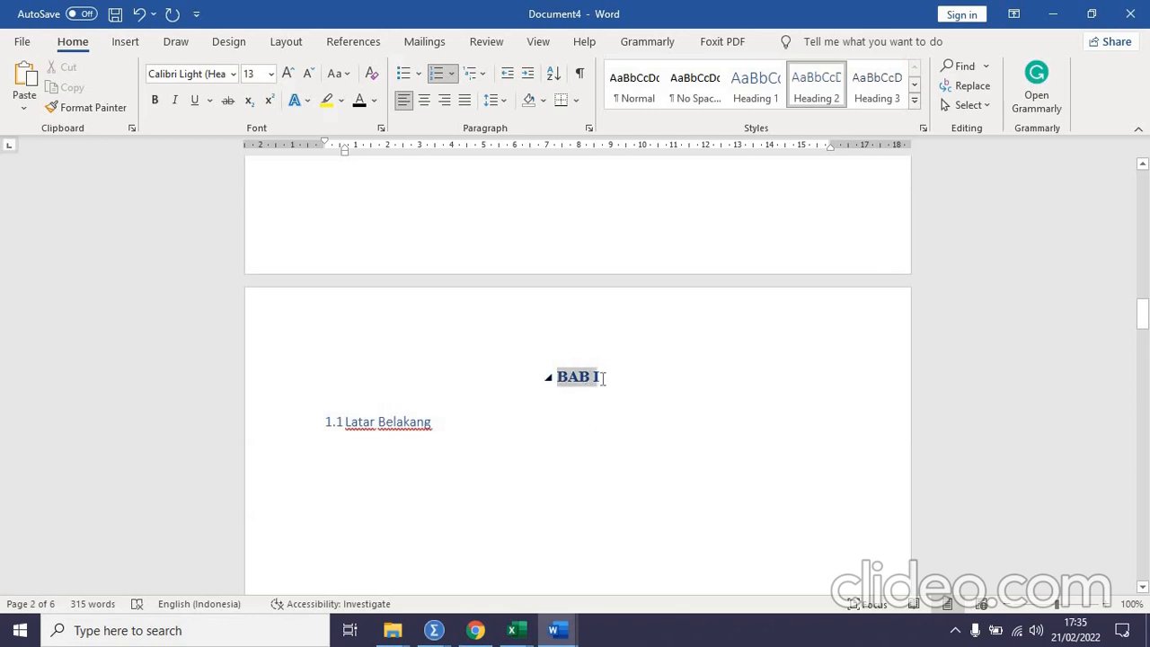
click(87, 107)
scroll(486, 507, down, 10)
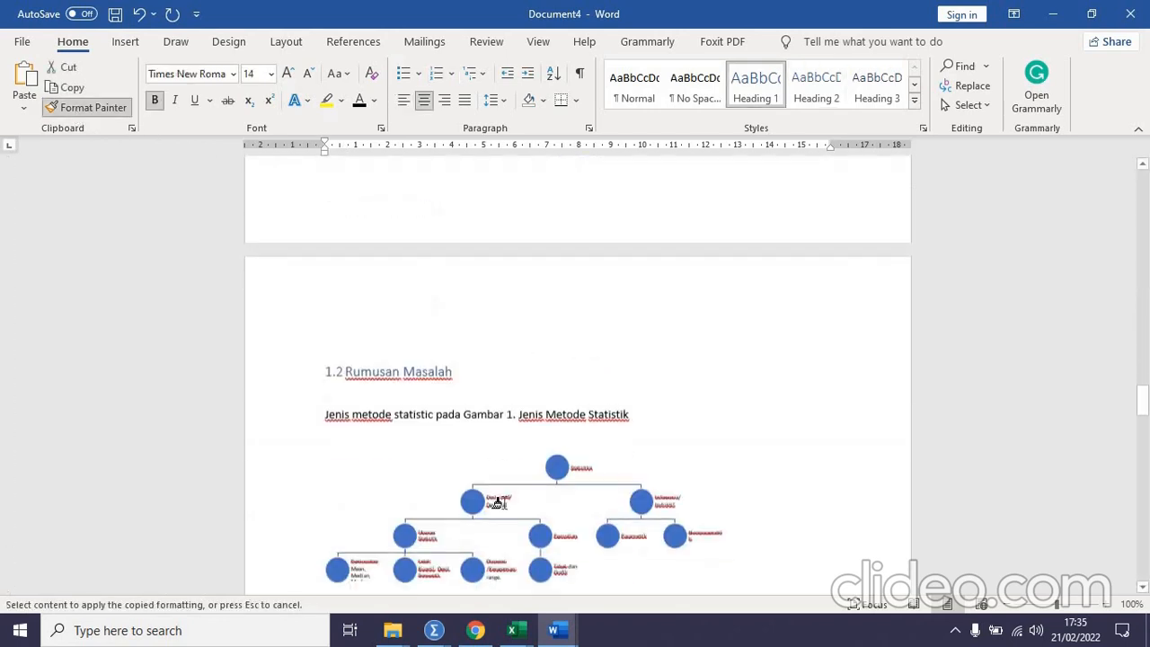
scroll(449, 364, up, 5)
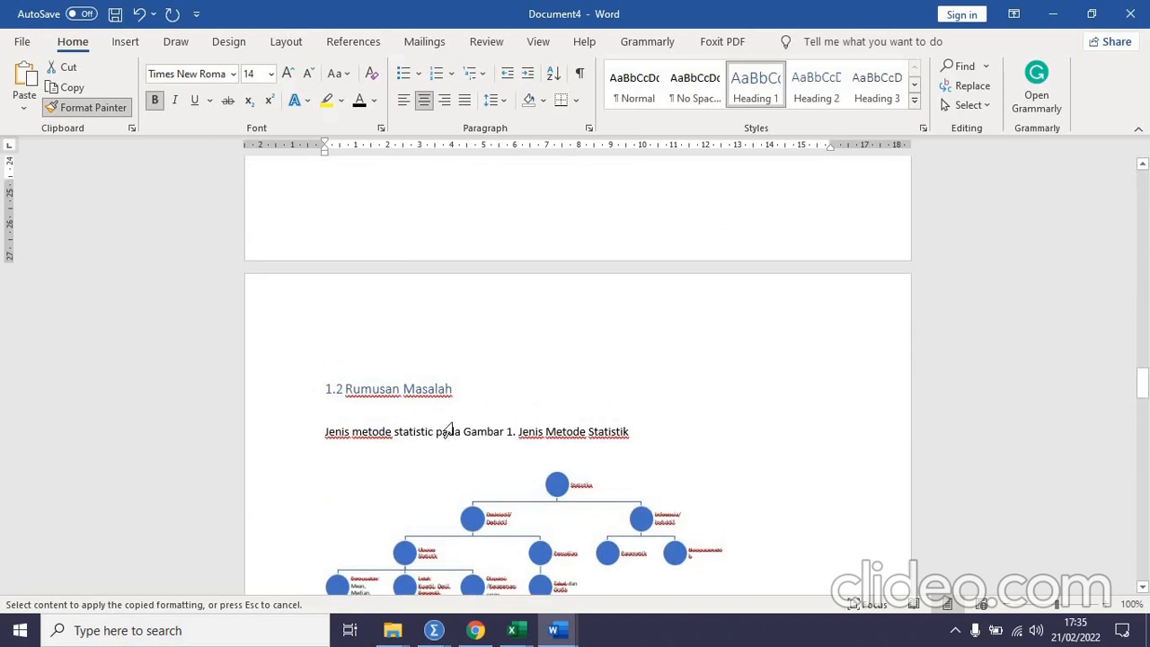
click(326, 432)
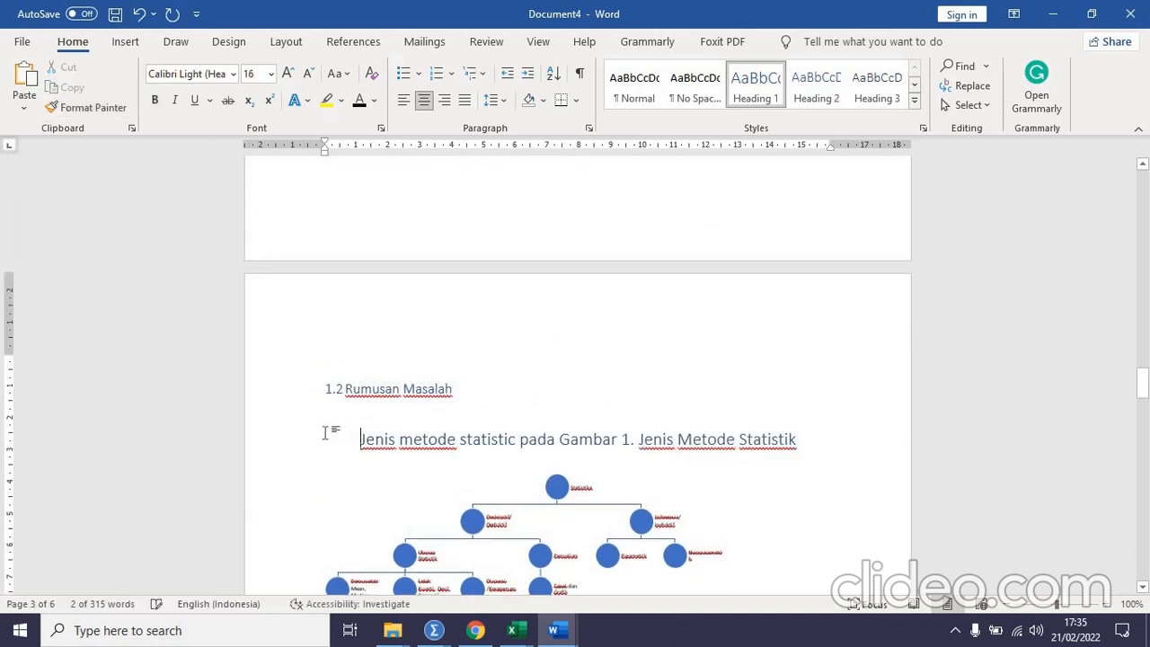
key(ctrl+z)
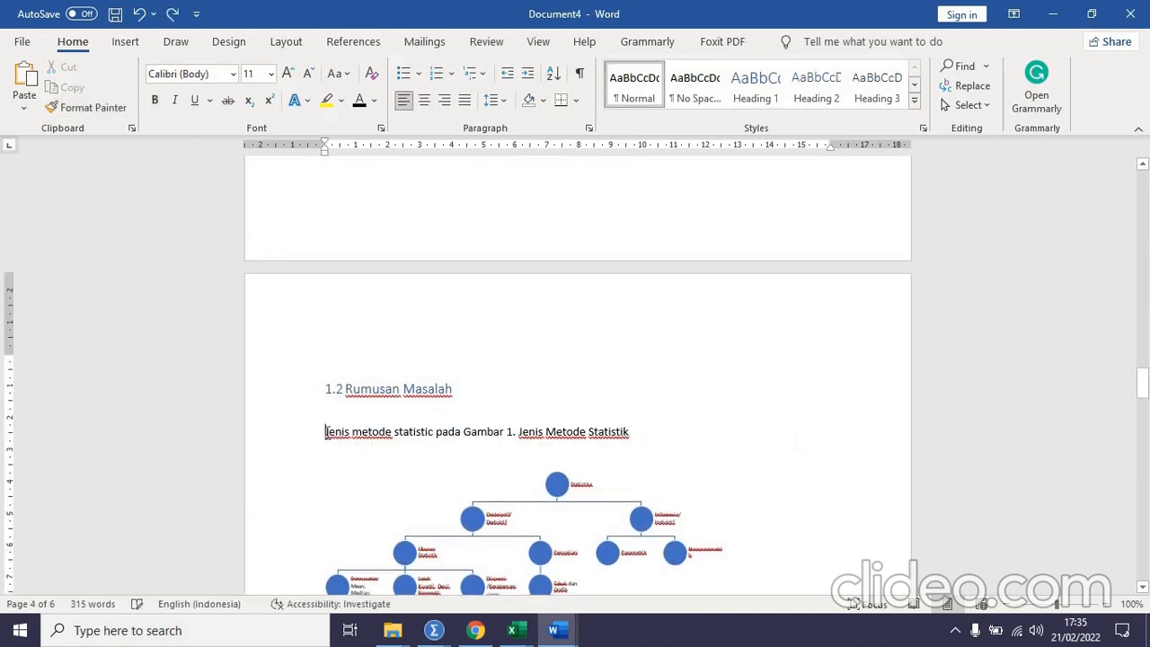
- Insert a page break before the "Jenis metode statistic" line and add the centered chapter title "BAB II Kajian Pustaka" above it
key(ctrl+Return)
scroll(399, 449, down, 15)
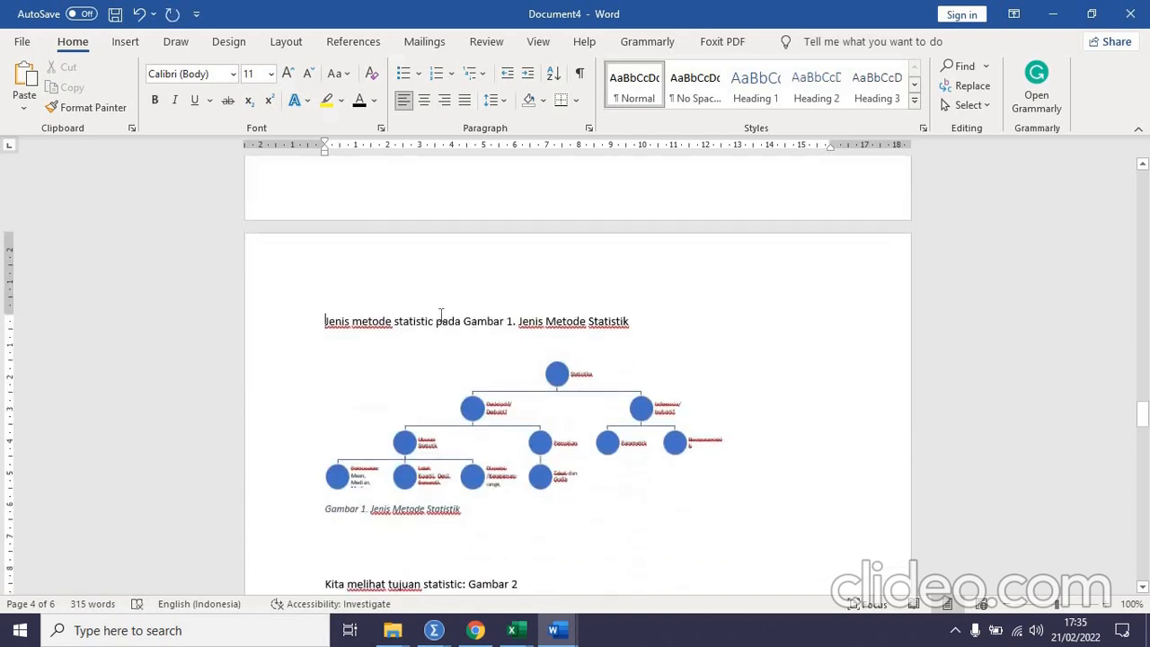
key(Return)
scroll(467, 323, up, 3)
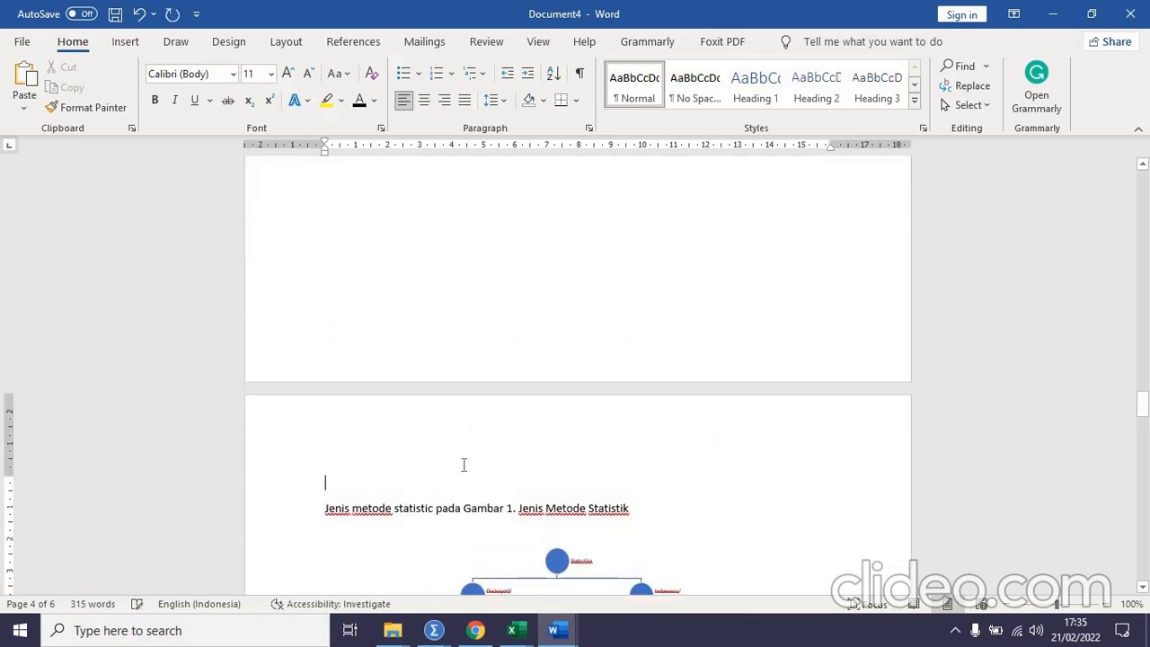
key(ctrl+e)
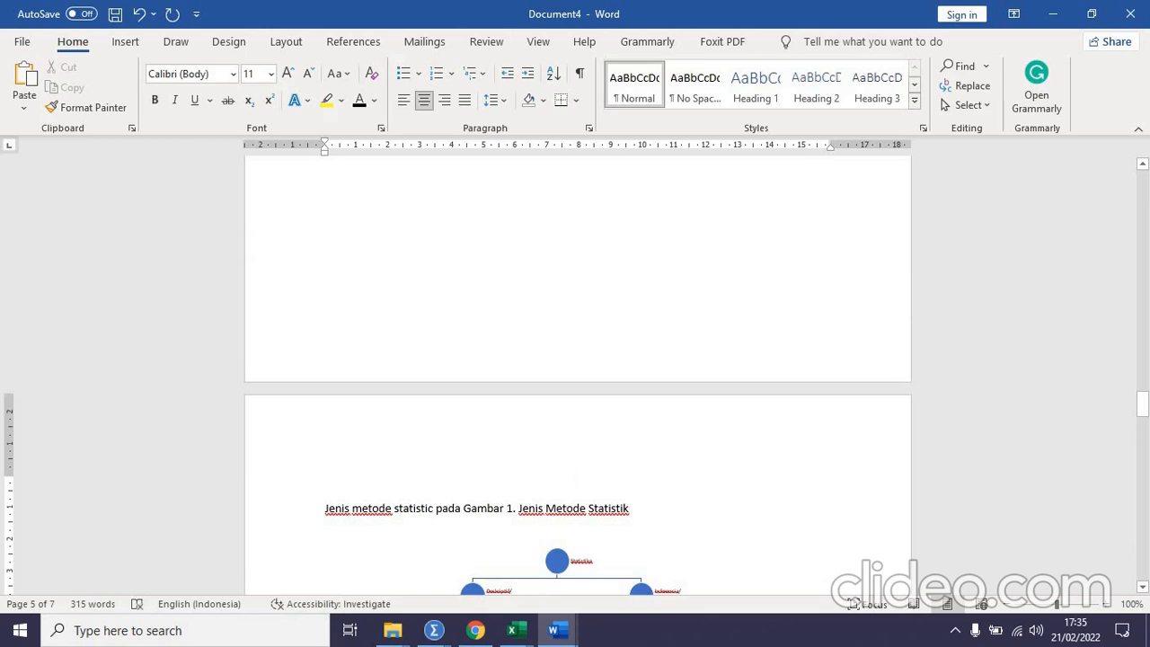
text(BAB II)
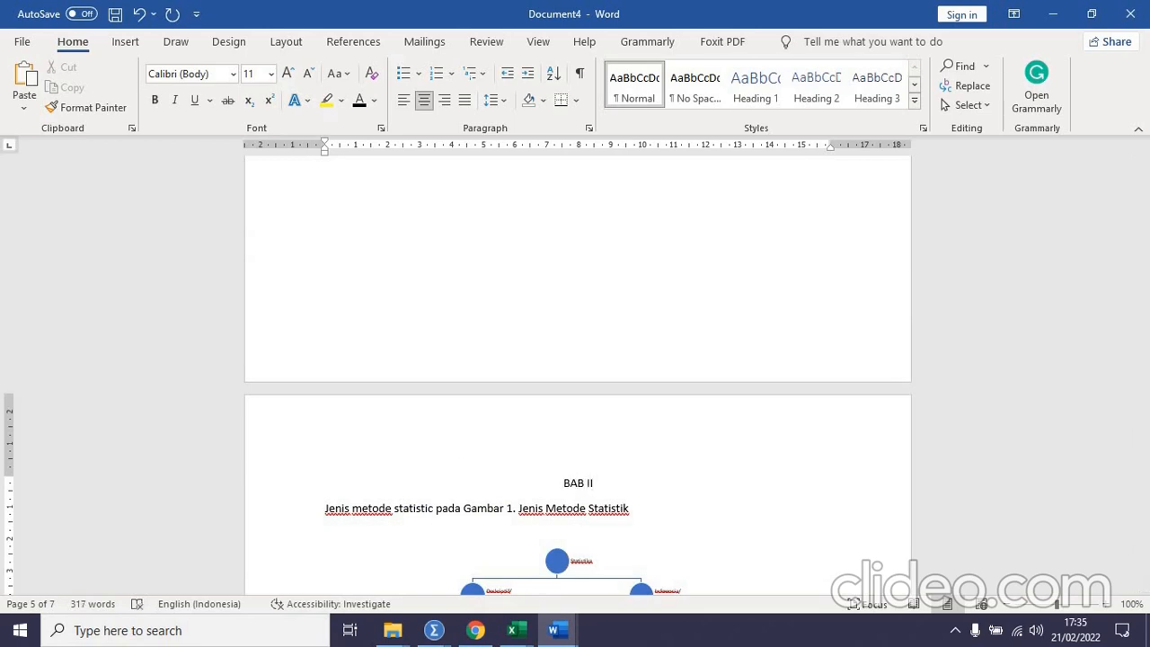
text( Kajian Pustakl)
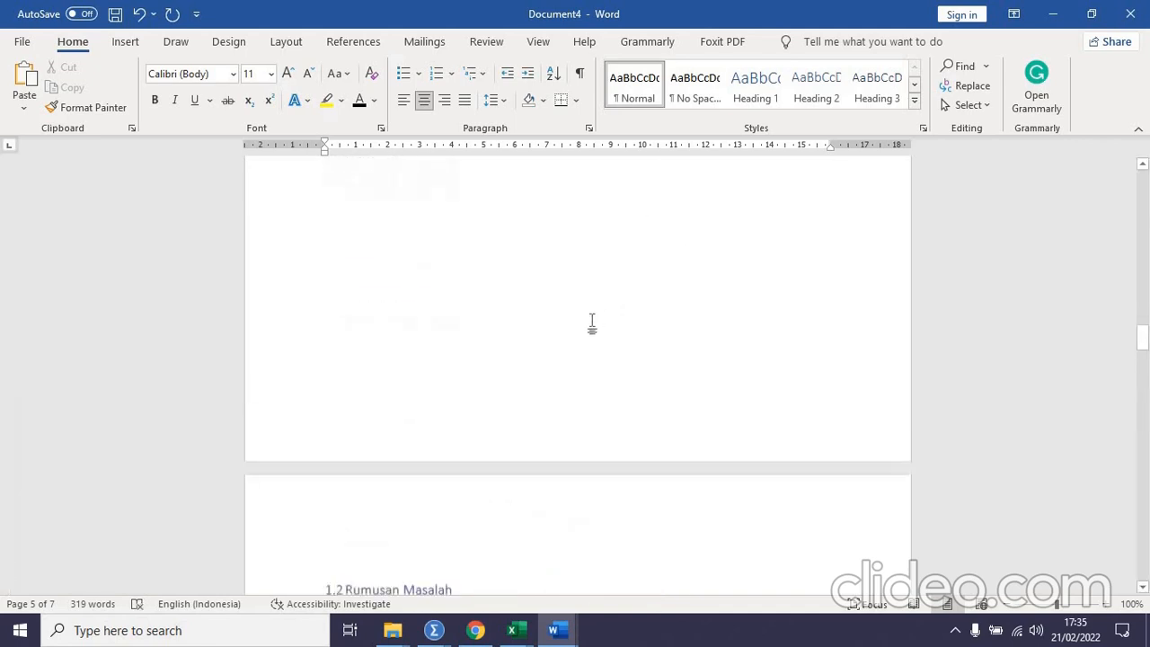
- Copy the formatting of the "BAB I" heading onto "BAB II Kajian Pustaka" with Format Painter
scroll(592, 323, up, 15)
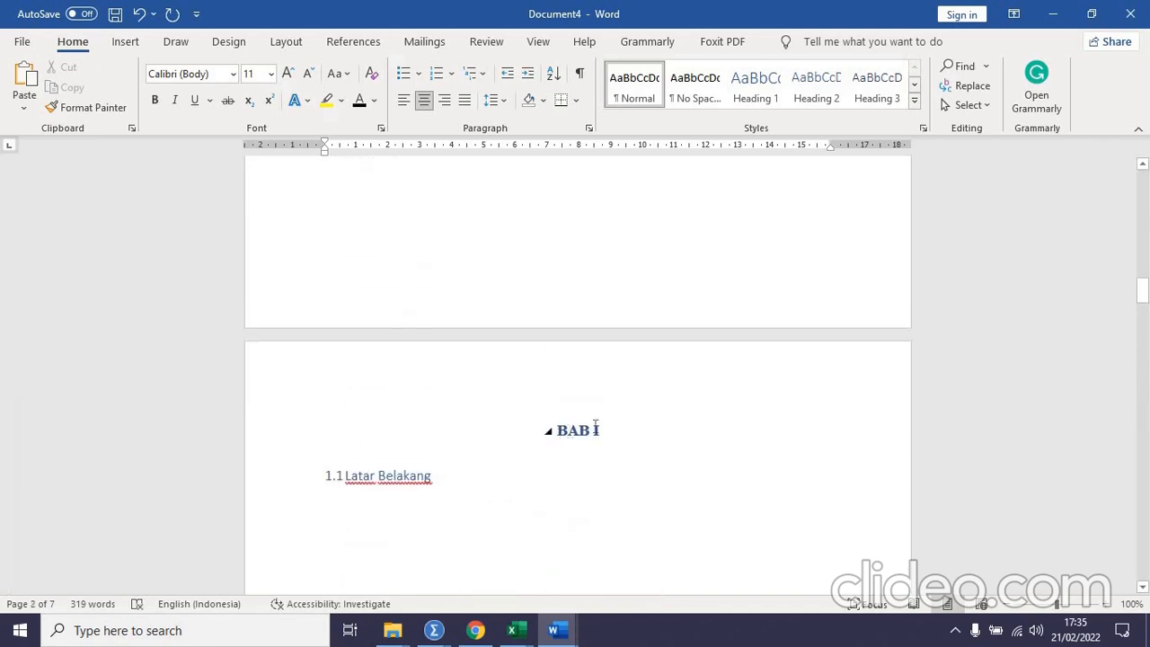
triple_click(595, 425)
click(90, 110)
scroll(526, 446, down, 3)
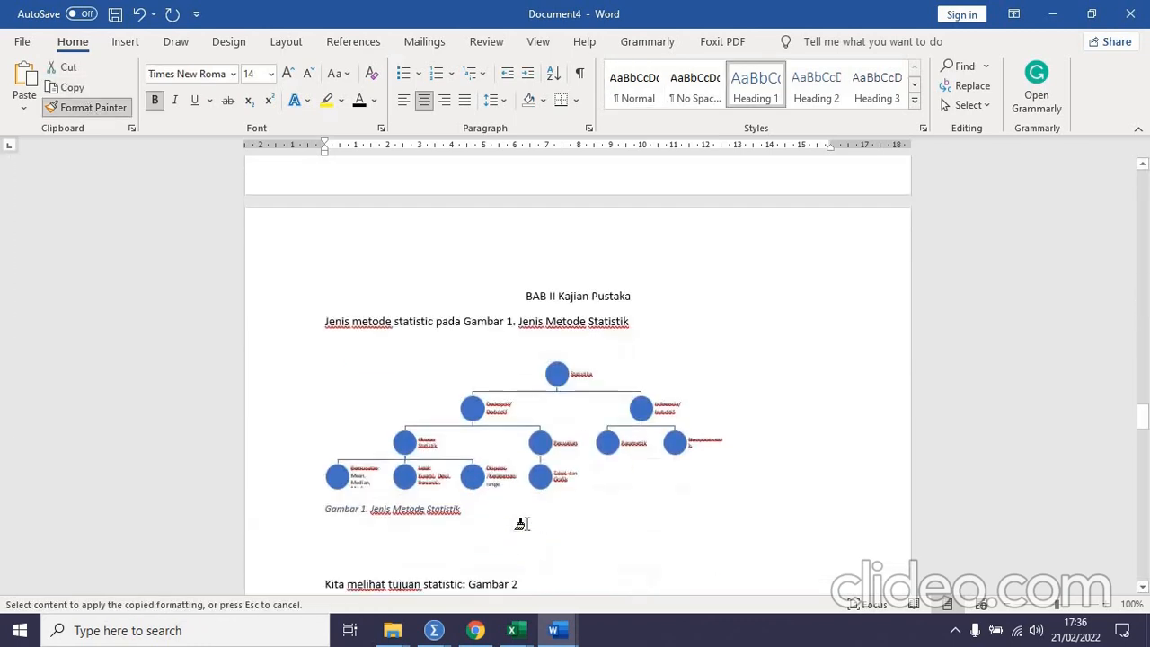
scroll(523, 524, up, 1)
drag(627, 362, 521, 361)
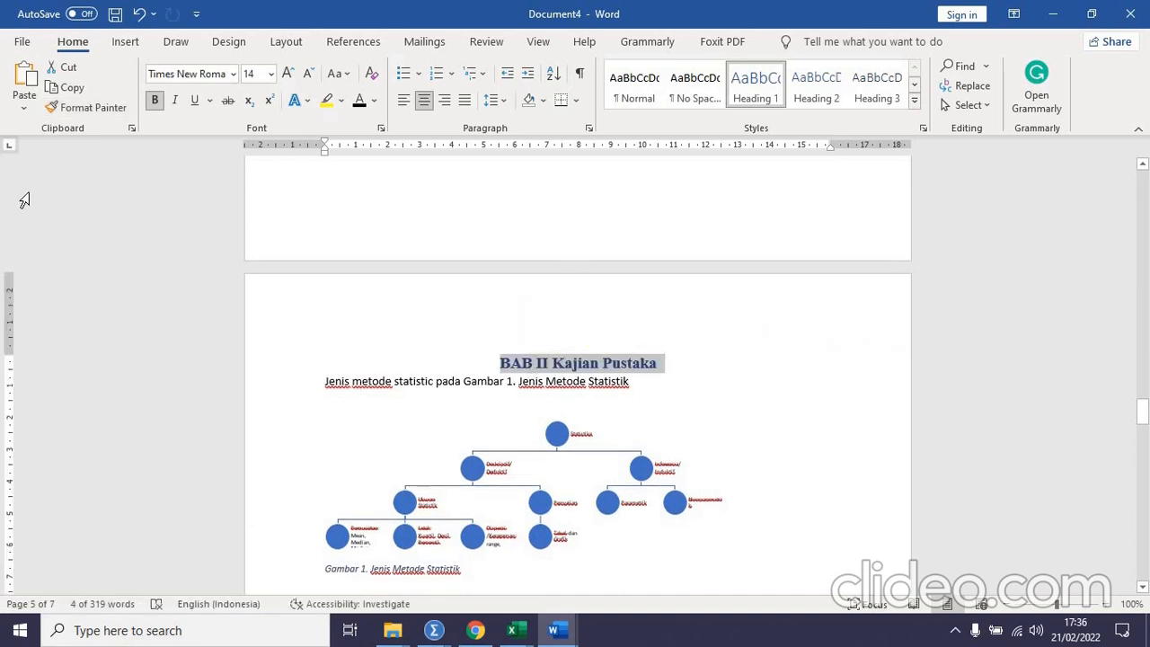
- Add the centered title "Daftar Gambar" on a new line above the list of figures on the first page
drag(1139, 388, 1106, 177)
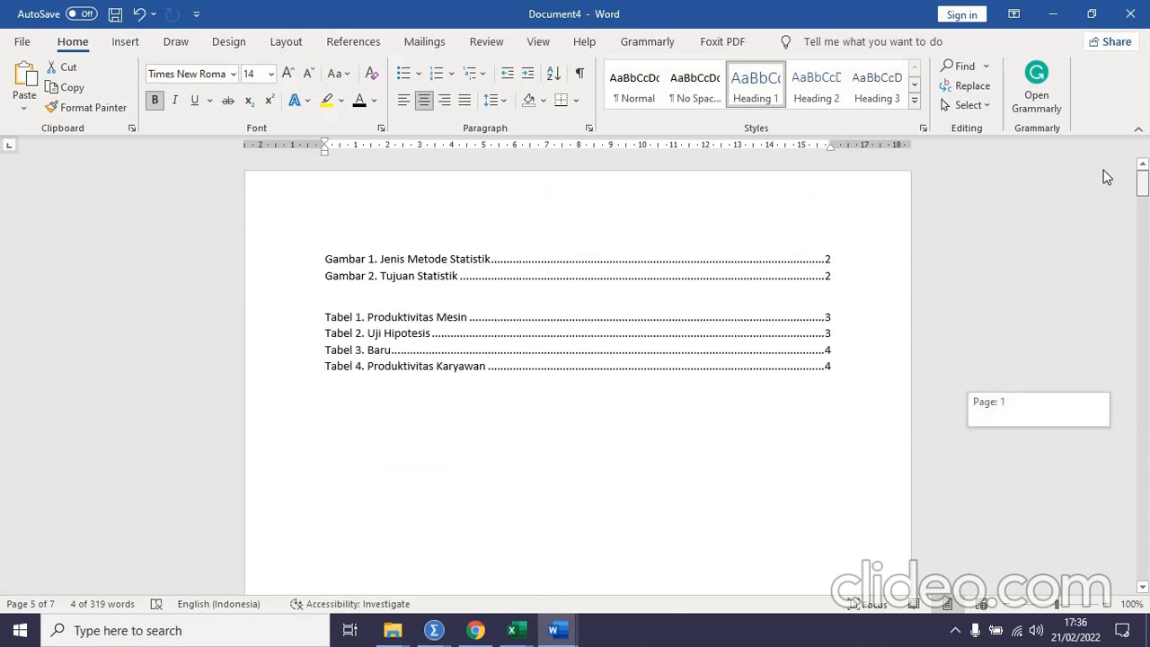
click(326, 258)
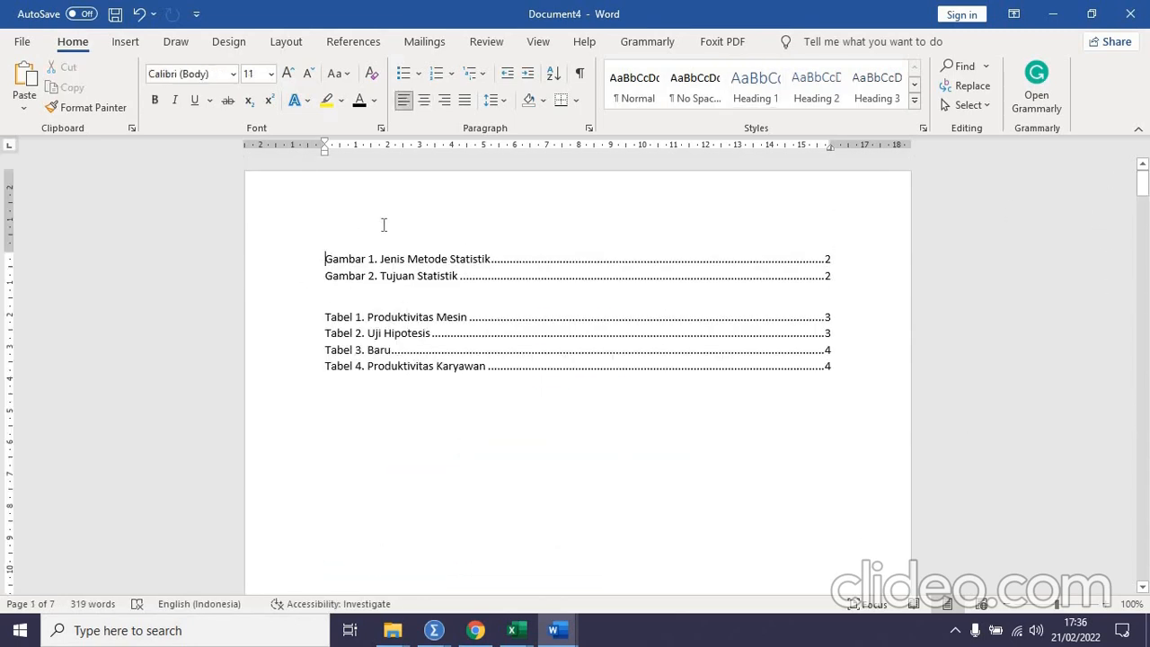
key(Return)
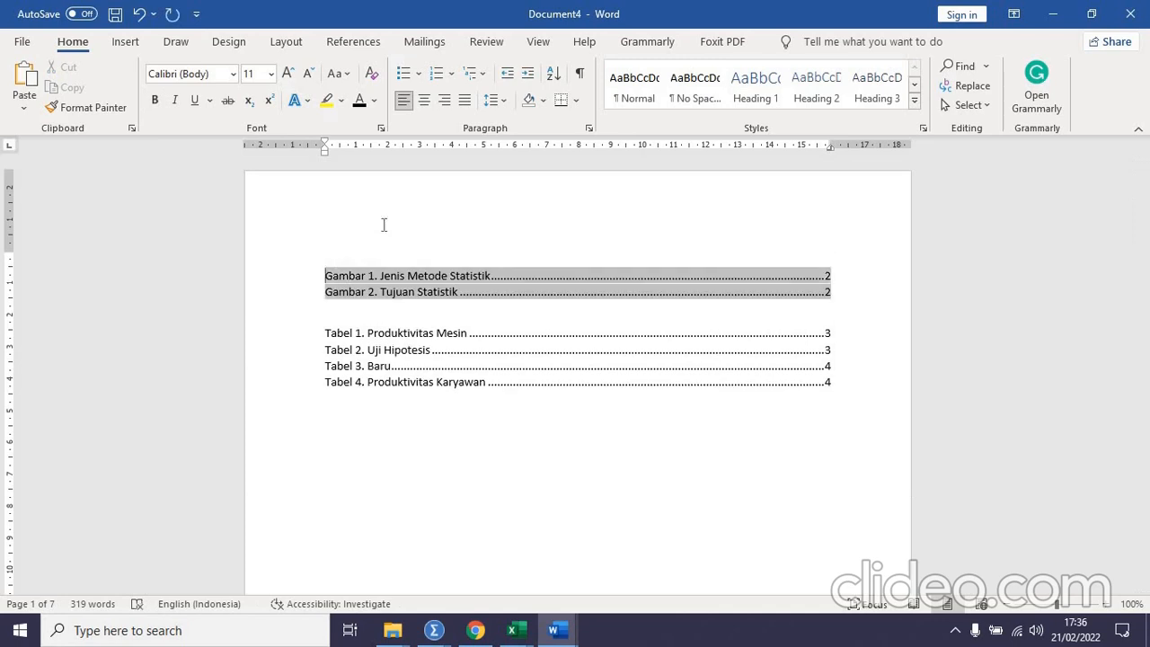
click(446, 250)
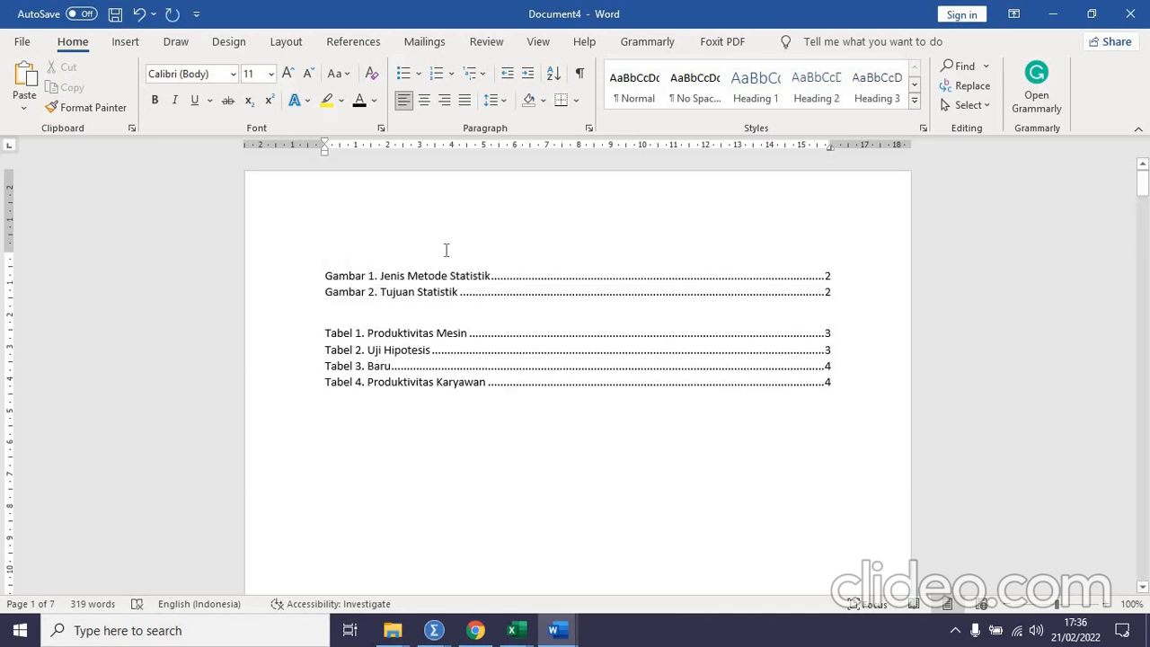
key(ctrl+e)
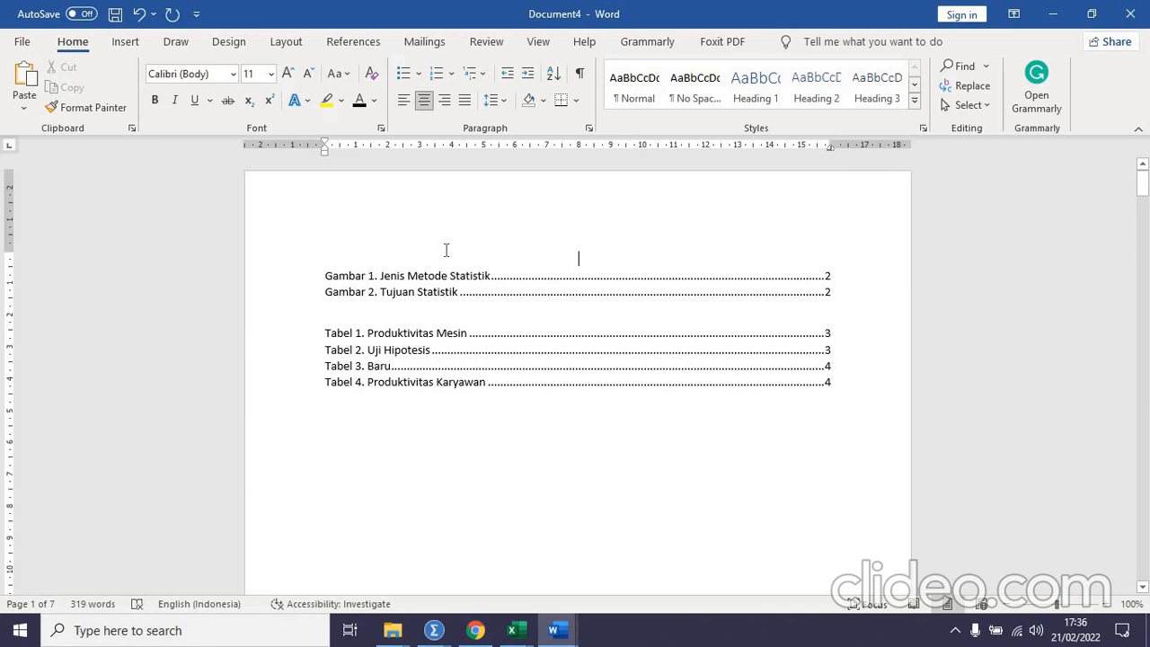
text(Daftar Ga)
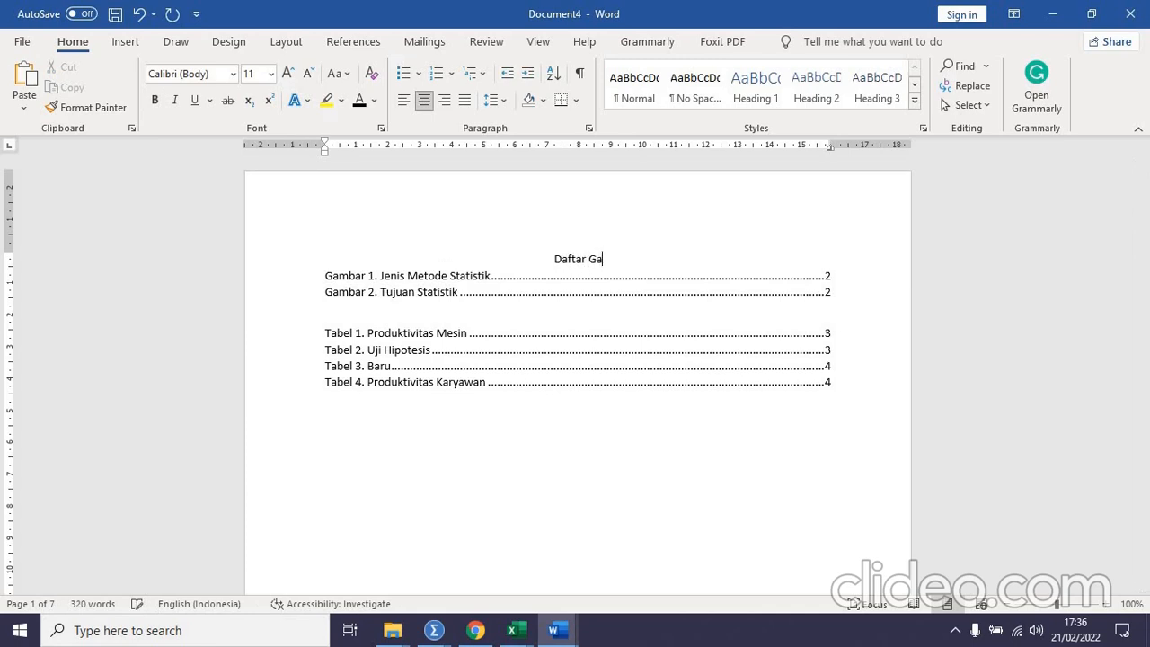
text(mbar)
- Put the list of tables on its own page and add the centered title "Daftar Tabel" above it
click(353, 316)
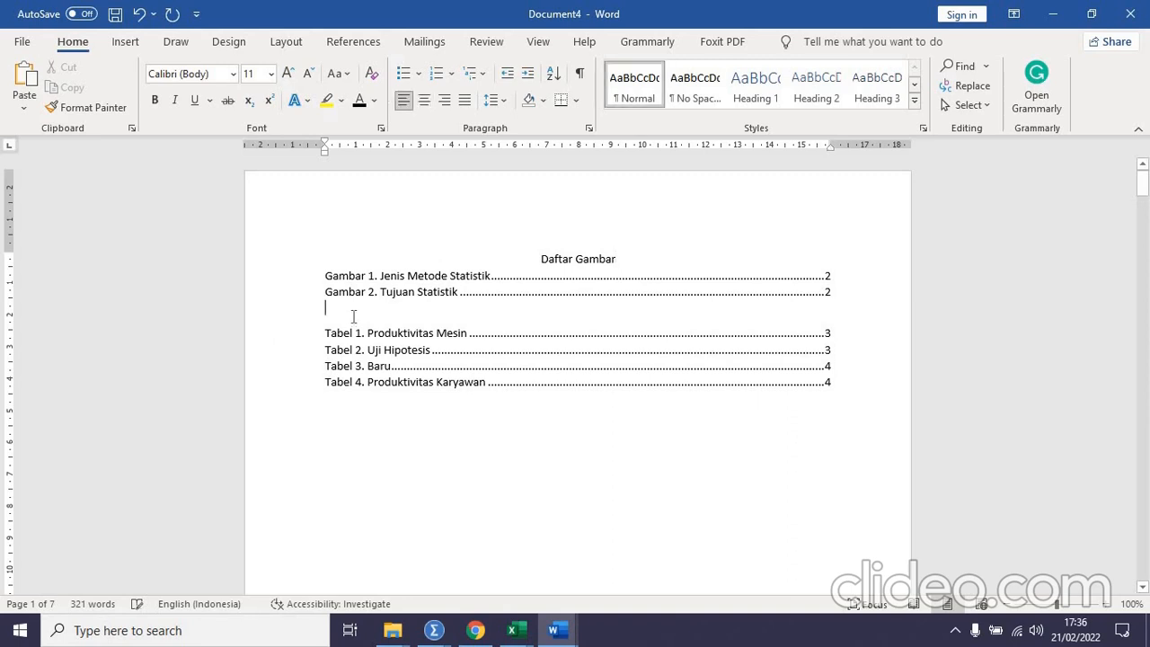
key(ctrl+Return)
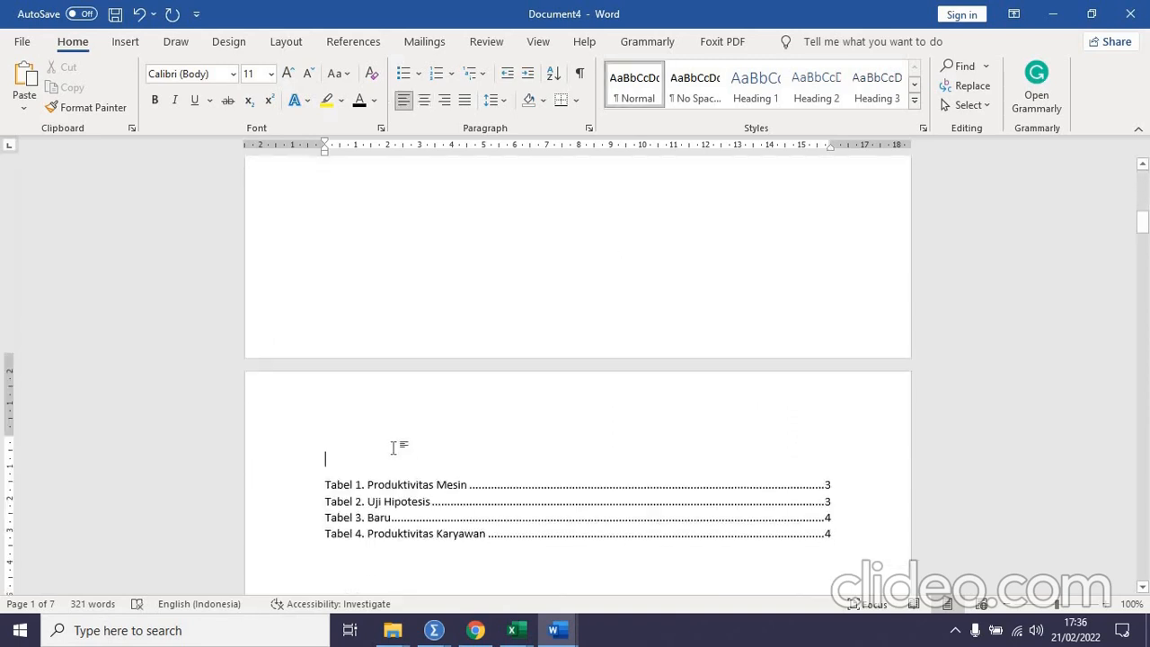
key(ctrl+e)
text(D)
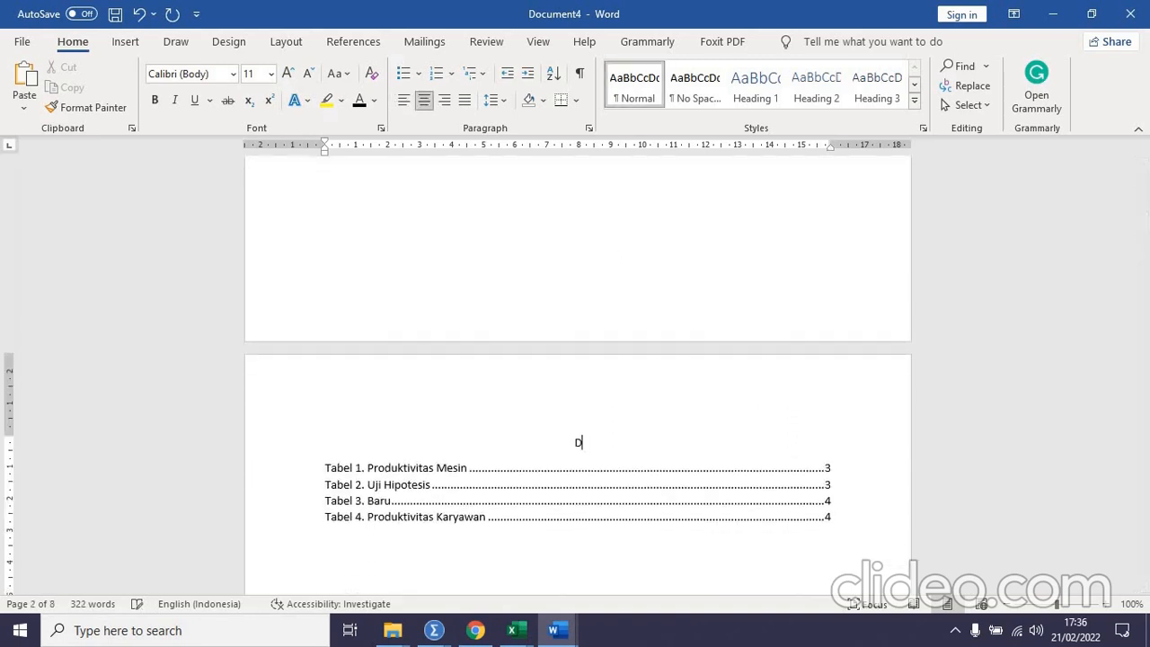
text(aftar Tabel)
- Copy the formatting of the "BAB I" heading onto the "Daftar Tabel" title with Format Painter
scroll(541, 411, up, 5)
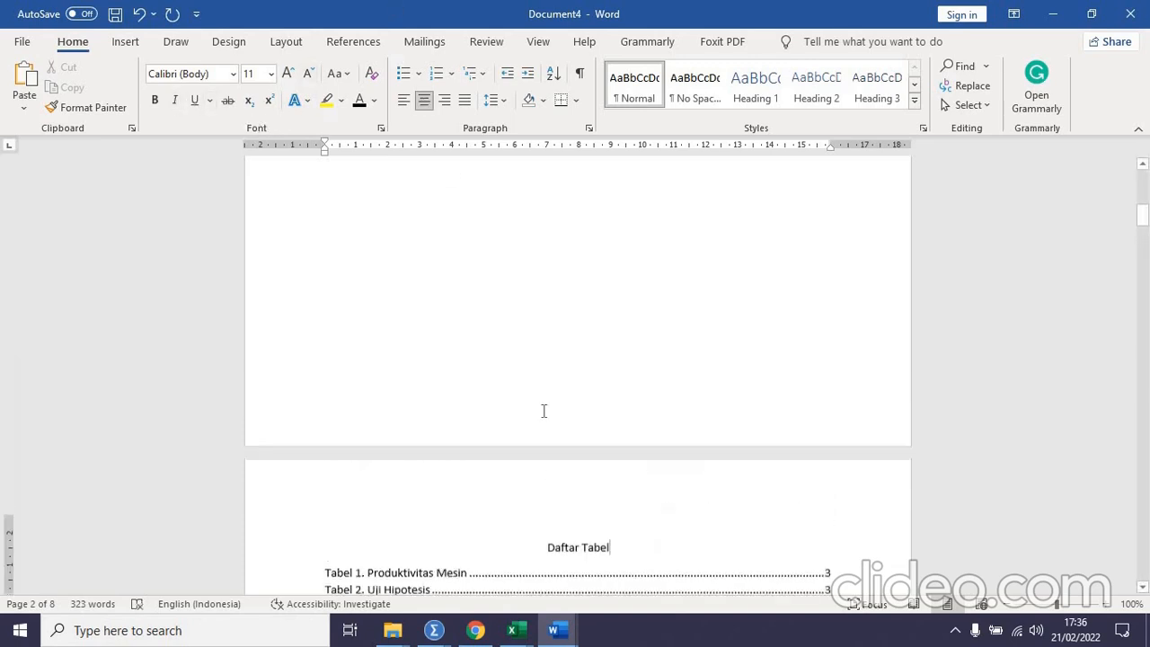
scroll(544, 424, down, 10)
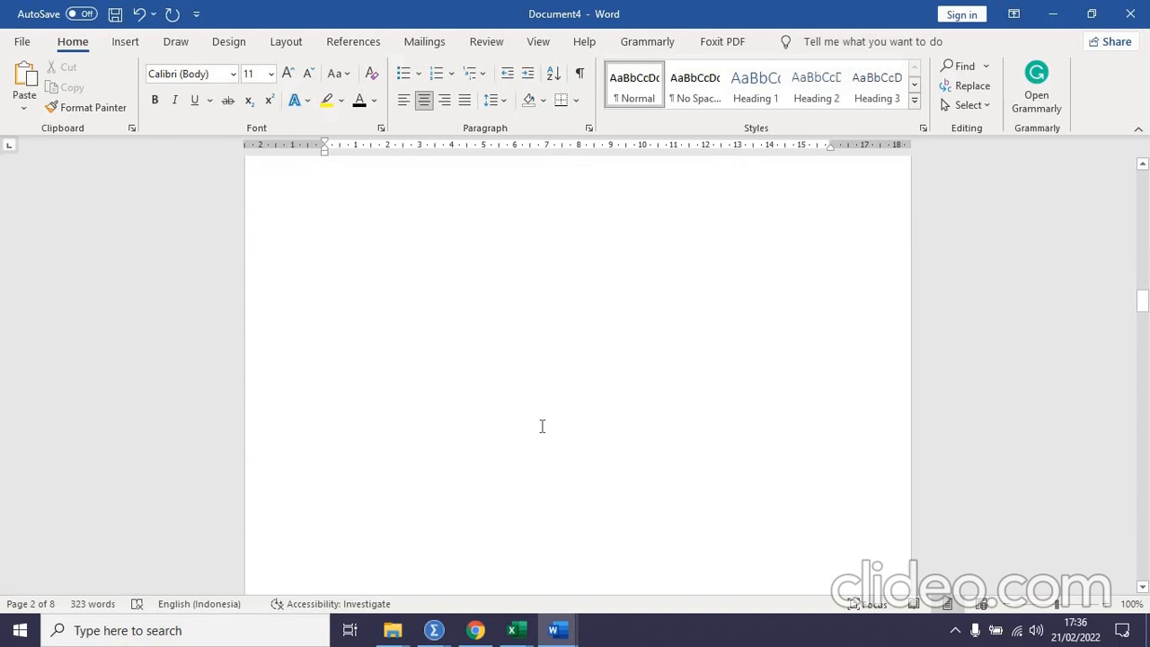
scroll(542, 426, down, 5)
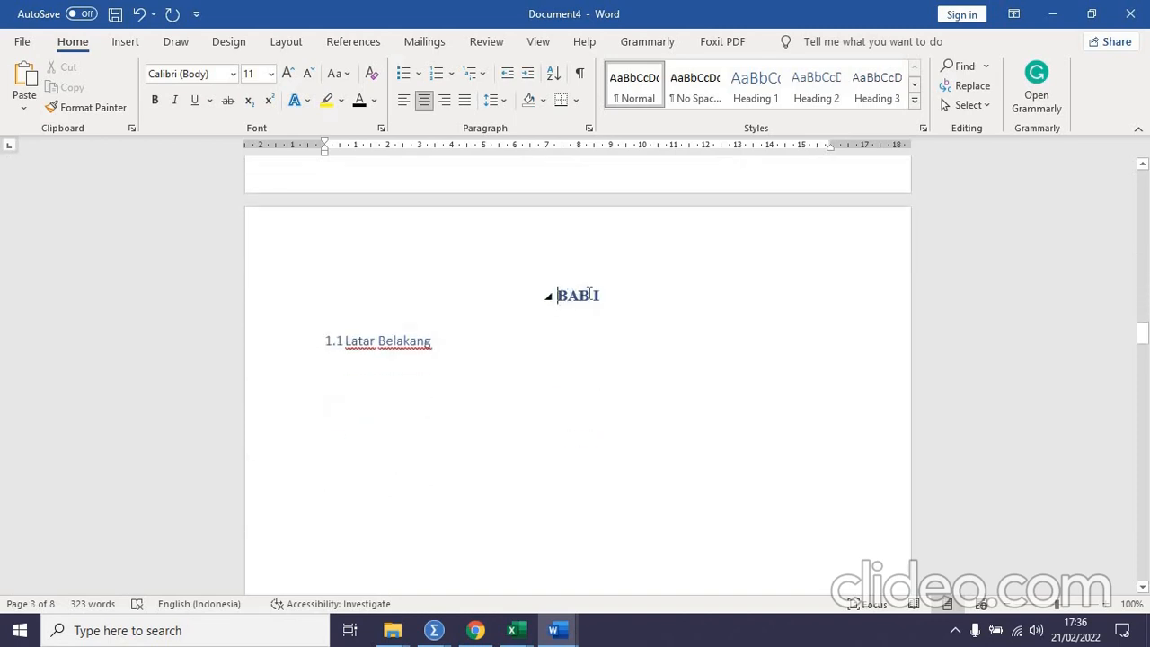
drag(589, 293, 604, 295)
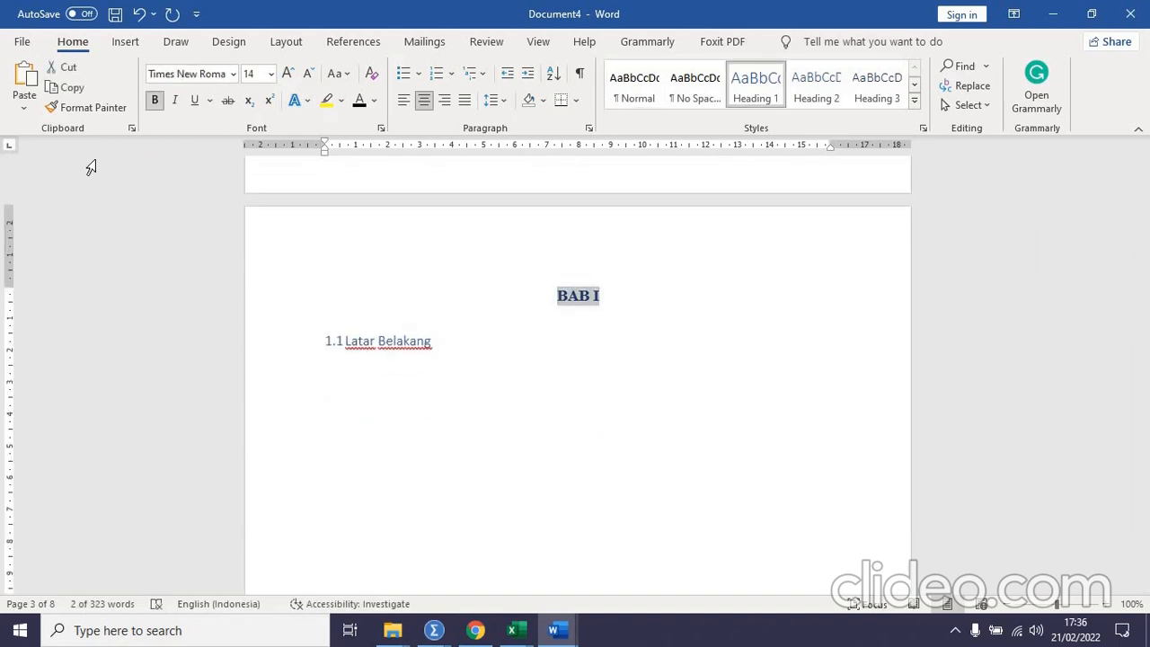
click(93, 109)
scroll(503, 359, down, 15)
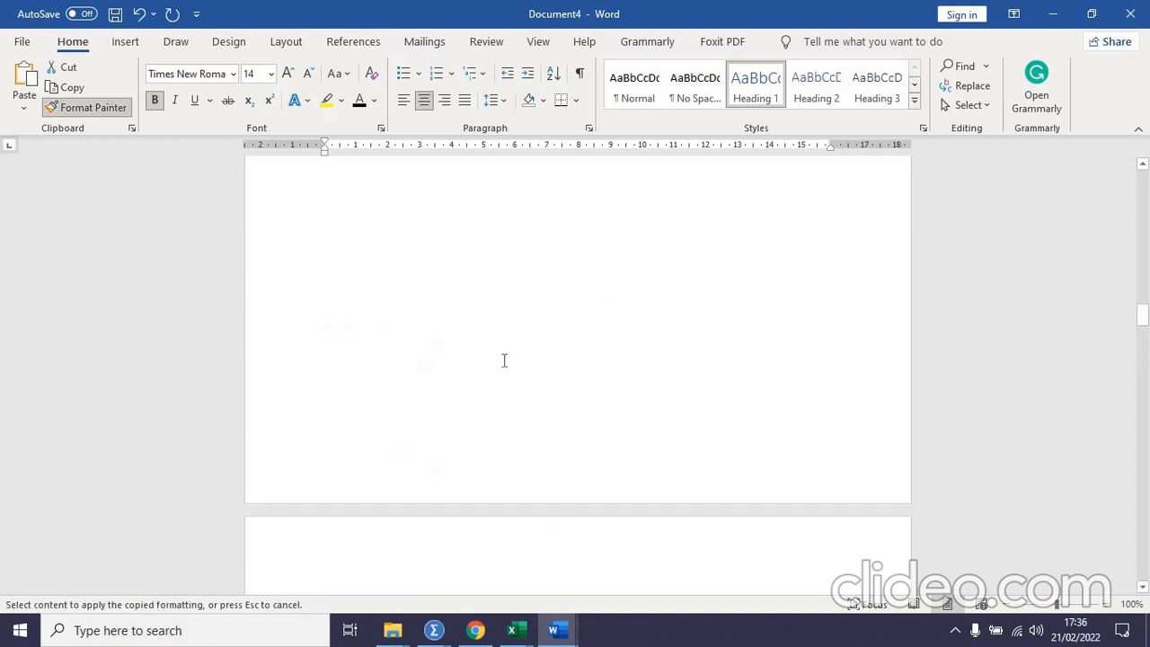
scroll(503, 359, down, 5)
scroll(508, 354, up, 3)
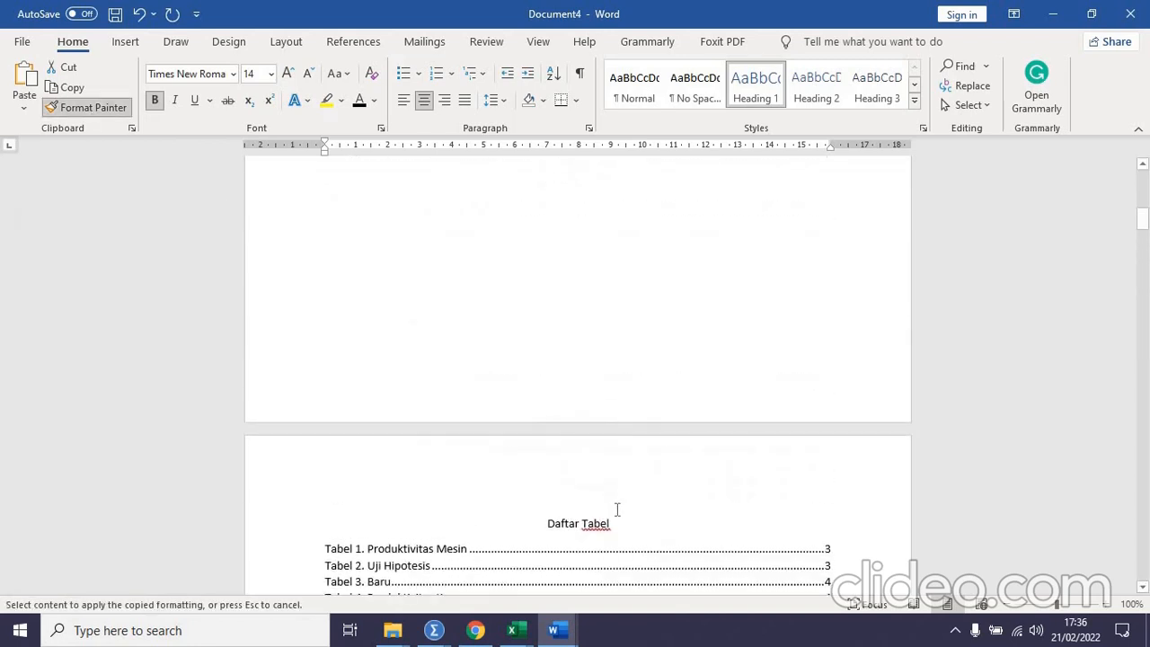
drag(614, 524, 542, 522)
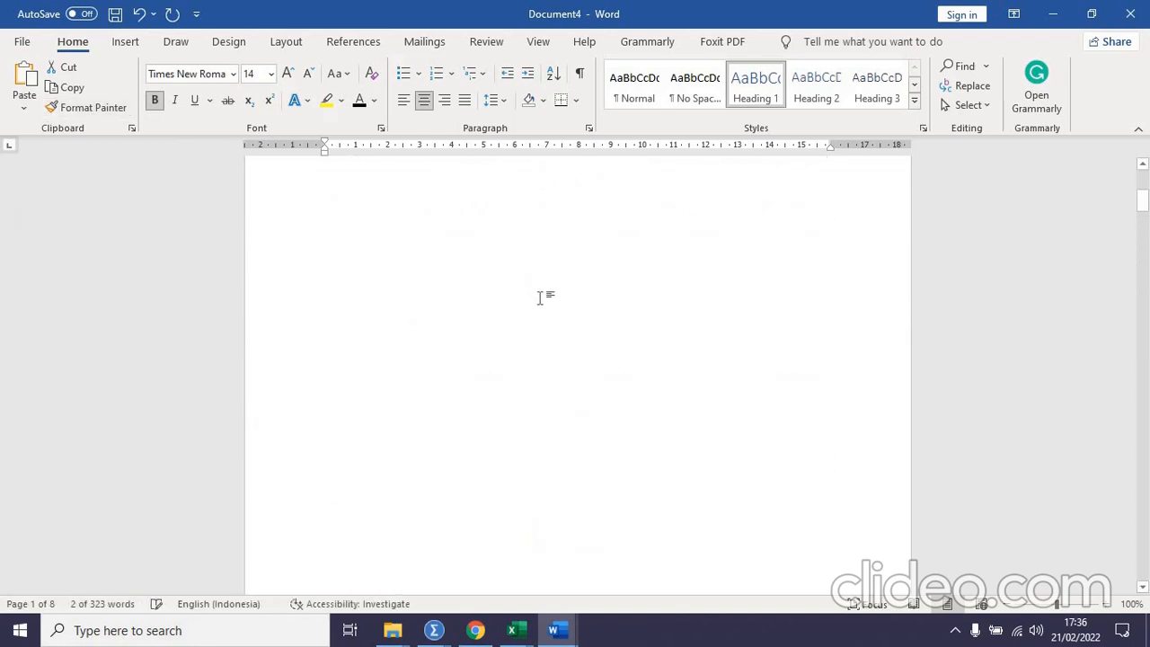
- Copy the formatting of the "Daftar Tabel" heading onto the "Daftar Gambar" title with Format Painter
click(90, 106)
scroll(636, 410, up, 10)
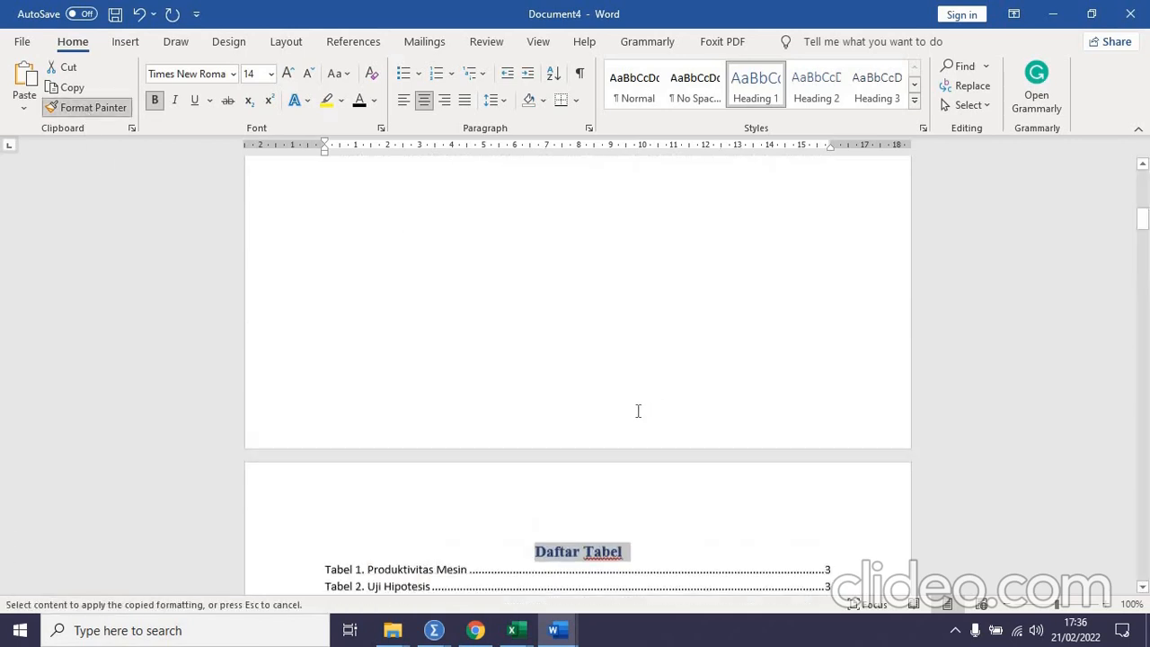
drag(615, 259, 539, 262)
- Start a new page before the "Daftar Gambar" heading and add the title "Kata Pengantar"
click(530, 270)
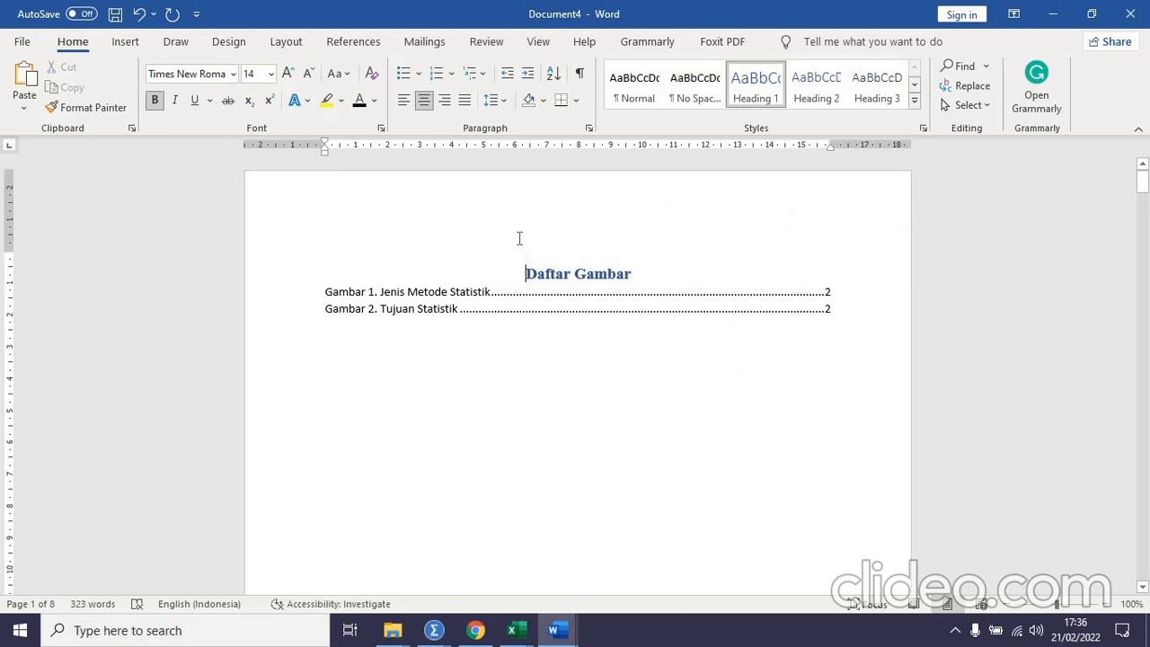
scroll(519, 238, up, 10)
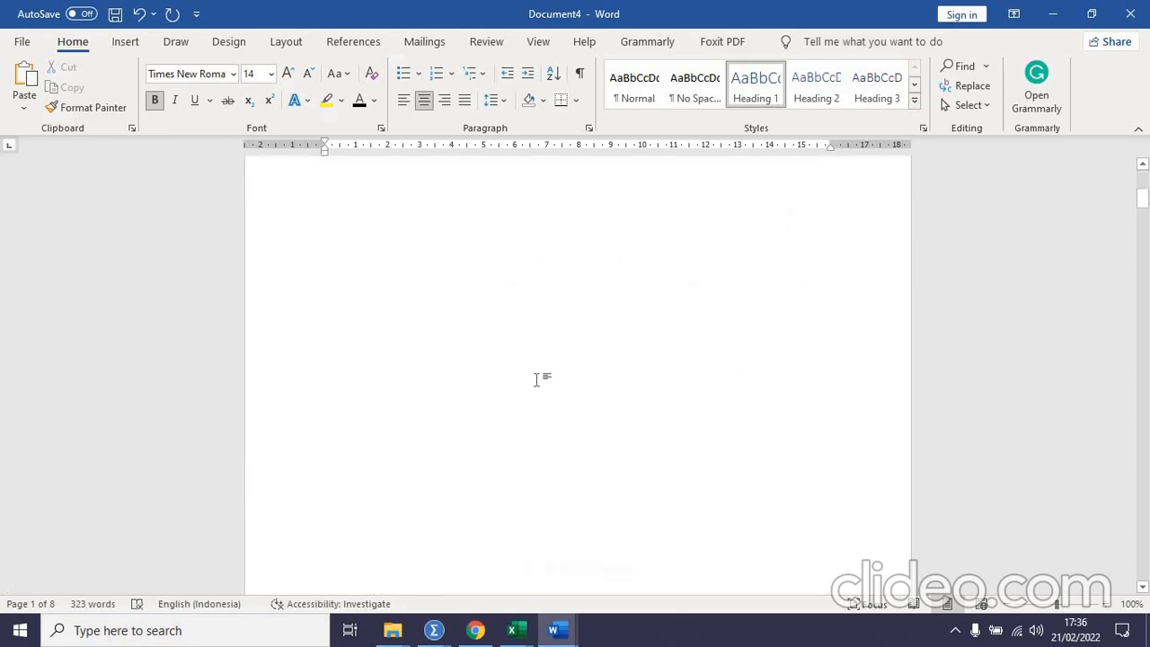
click(557, 258)
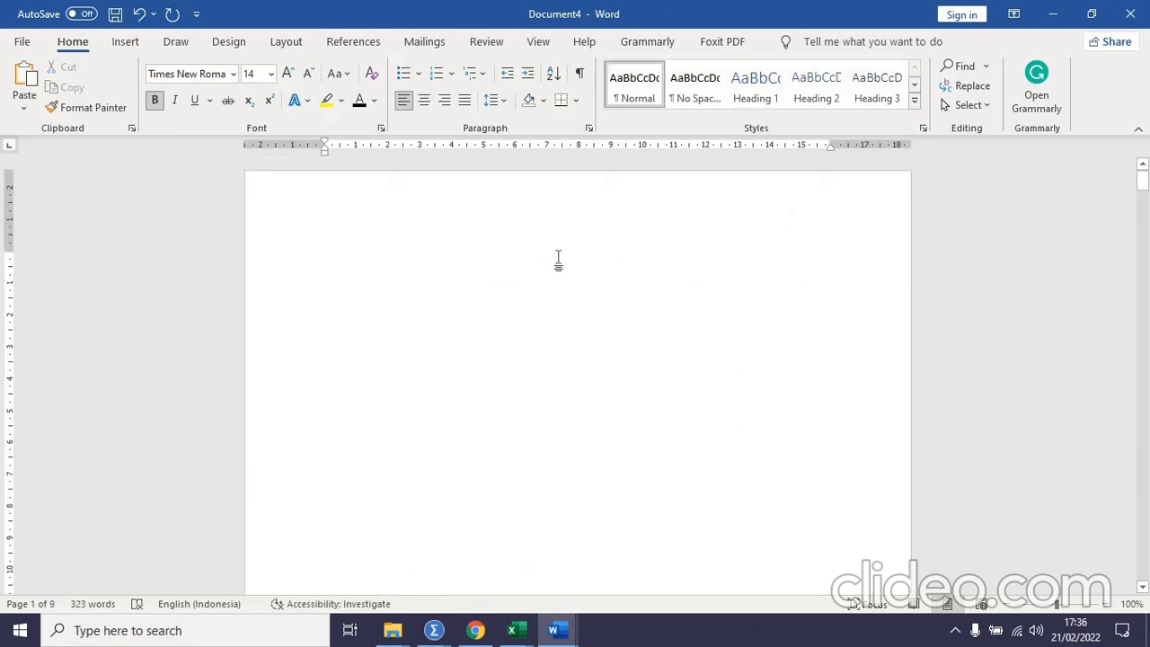
text(Kata)
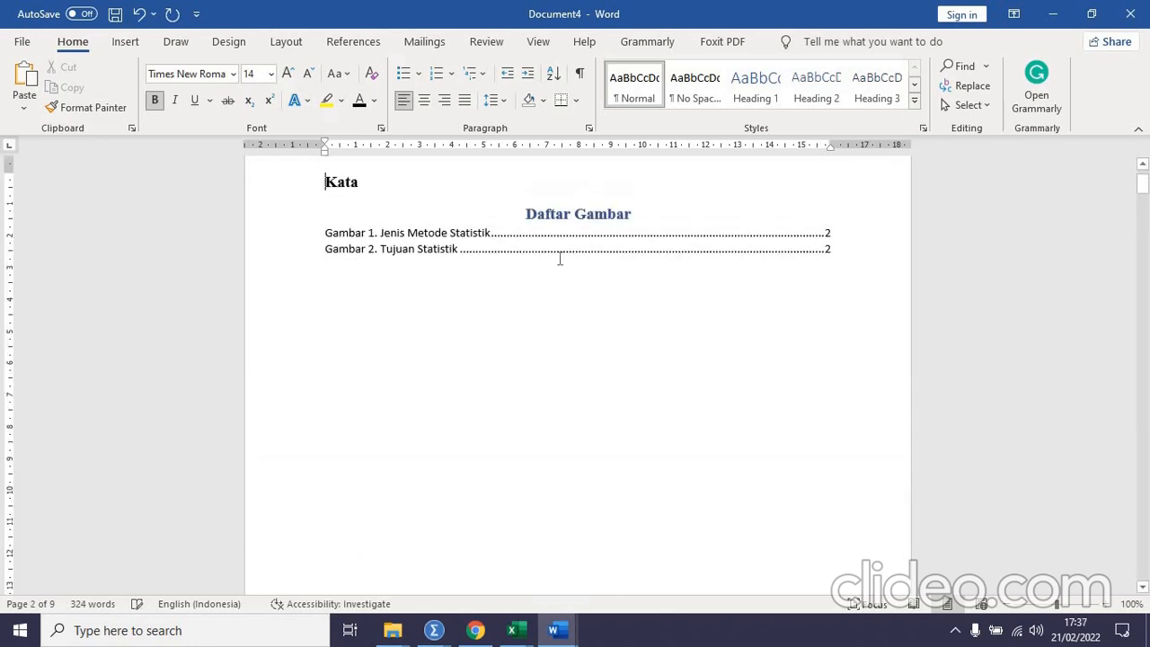
text(Pengantar)
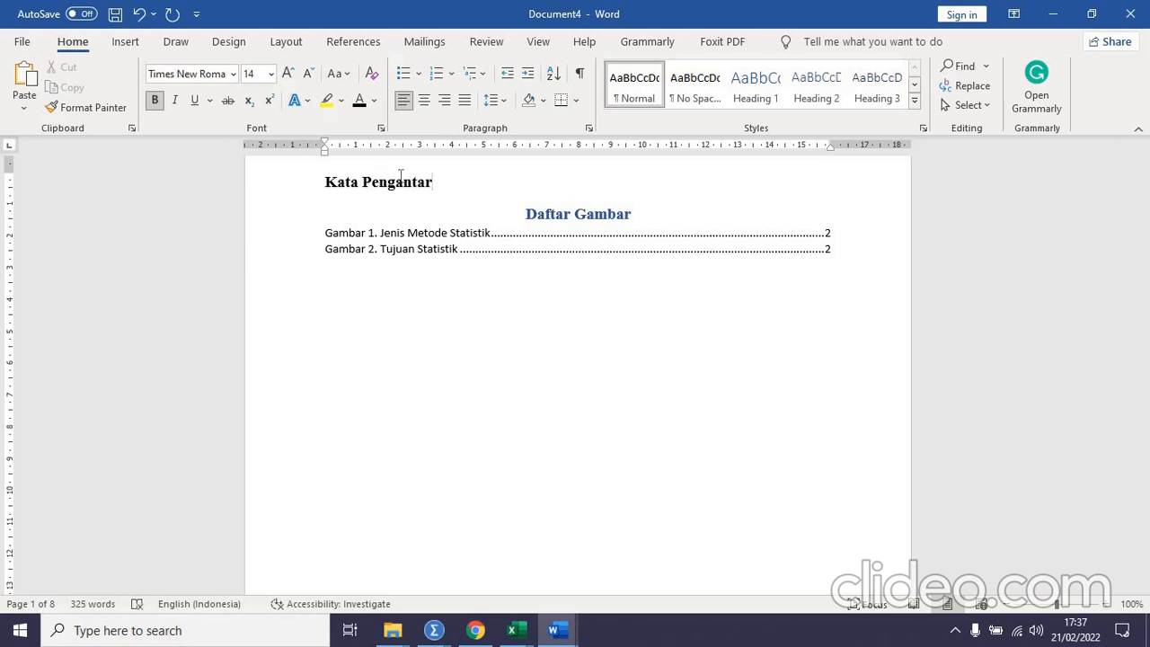
- Add the title "Daftar Isi" on its own page between "Kata Pengantar" and the list of figures
key(ctrl+Return)
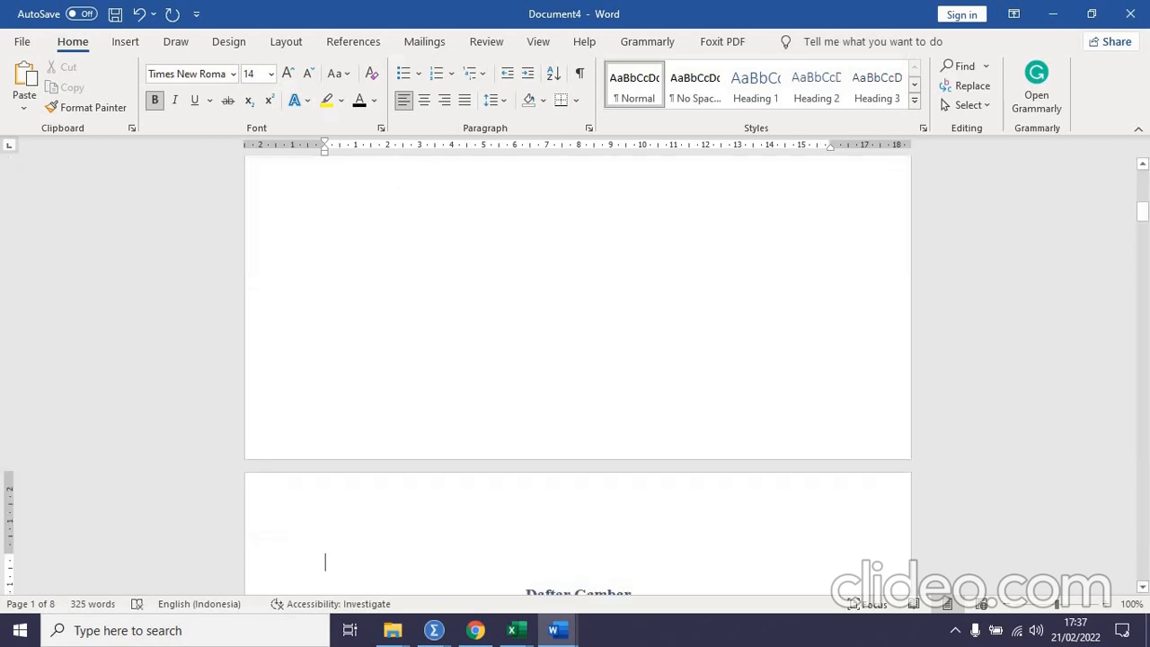
text(Daftar Isi)
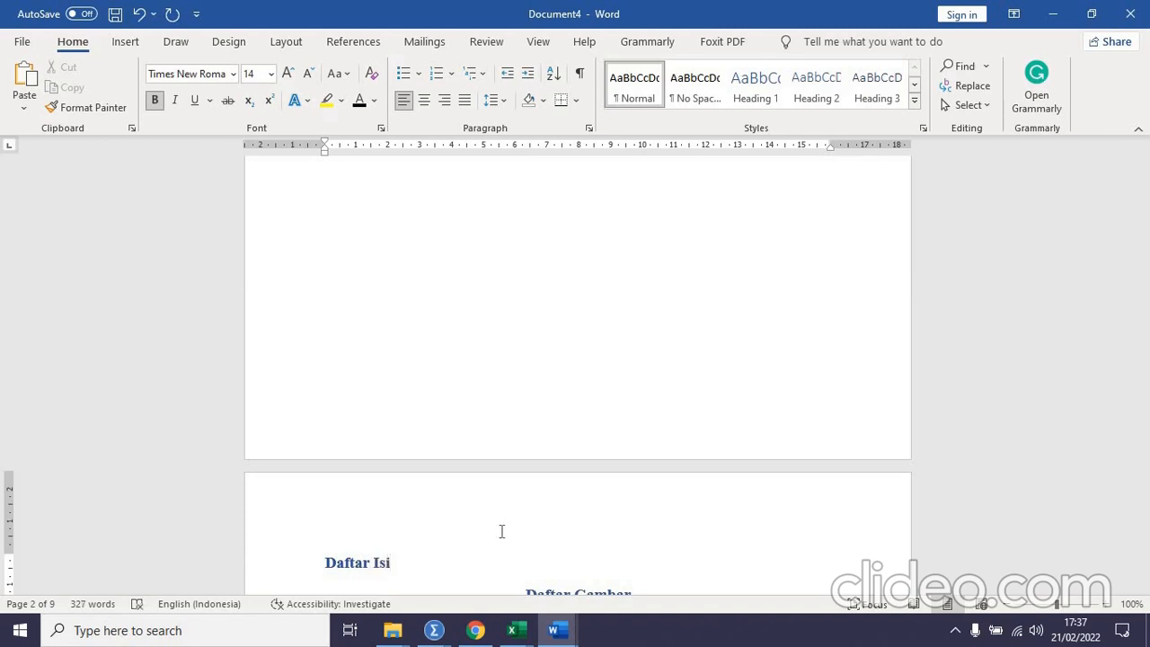
key(ctrl+z)
scroll(578, 530, down, 2)
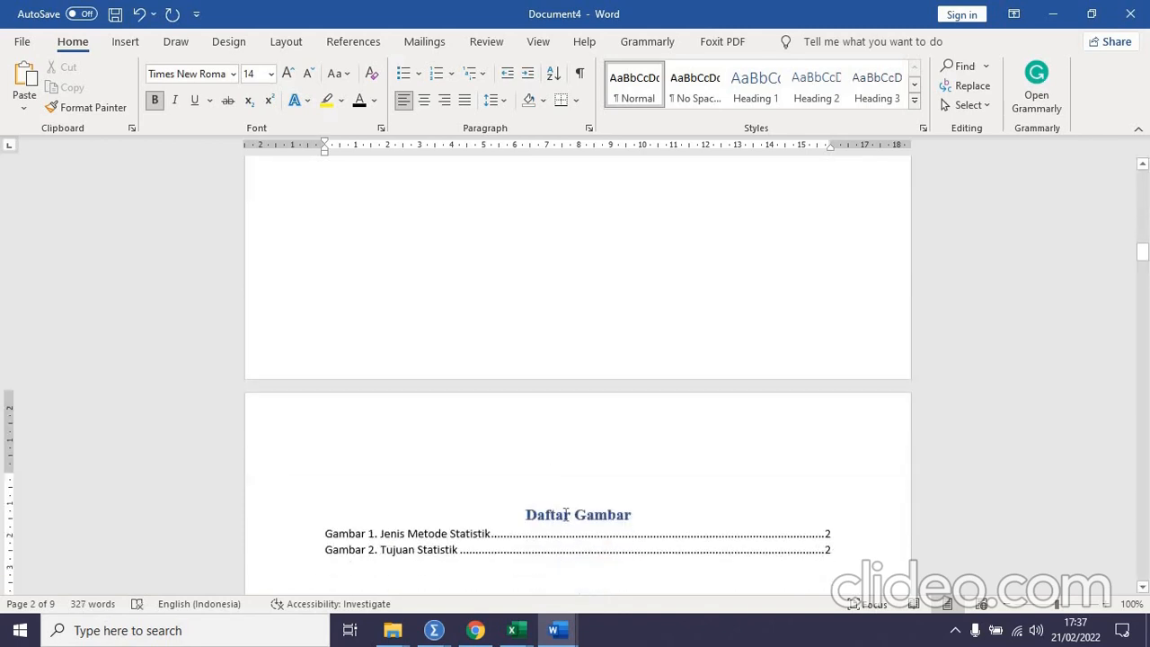
- Copy the formatting of the "Daftar Gambar" heading onto the "Daftar Isi" and "Kata Pengantar" titles with Format Painter
click(564, 515)
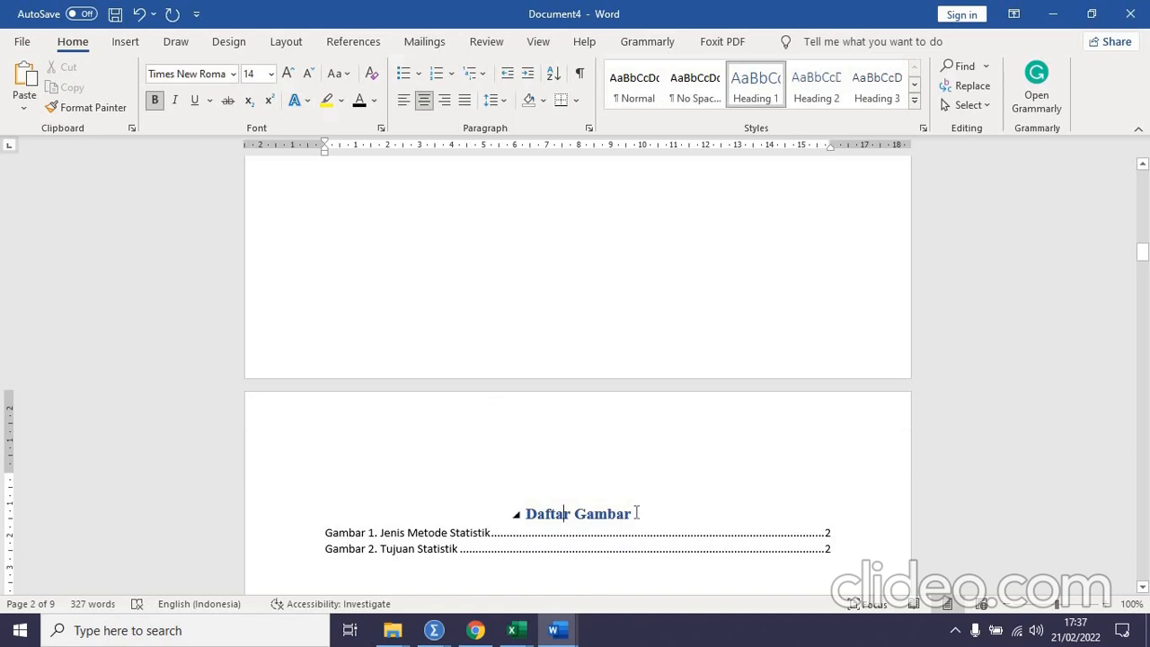
drag(636, 511, 524, 514)
click(90, 107)
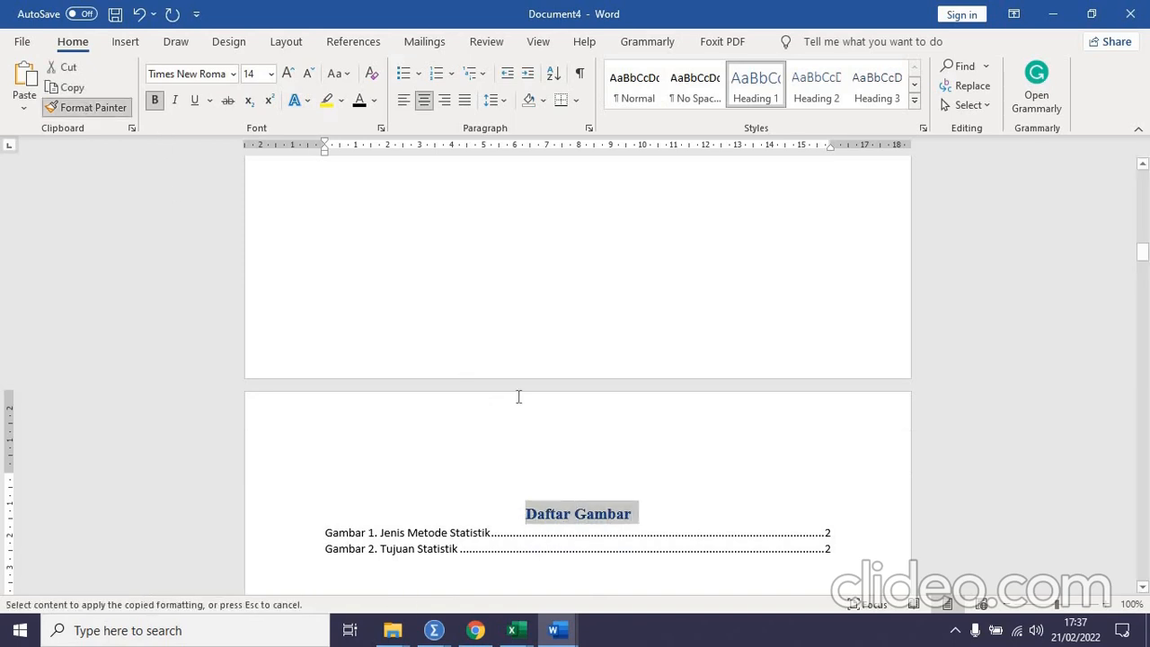
scroll(518, 396, up, 10)
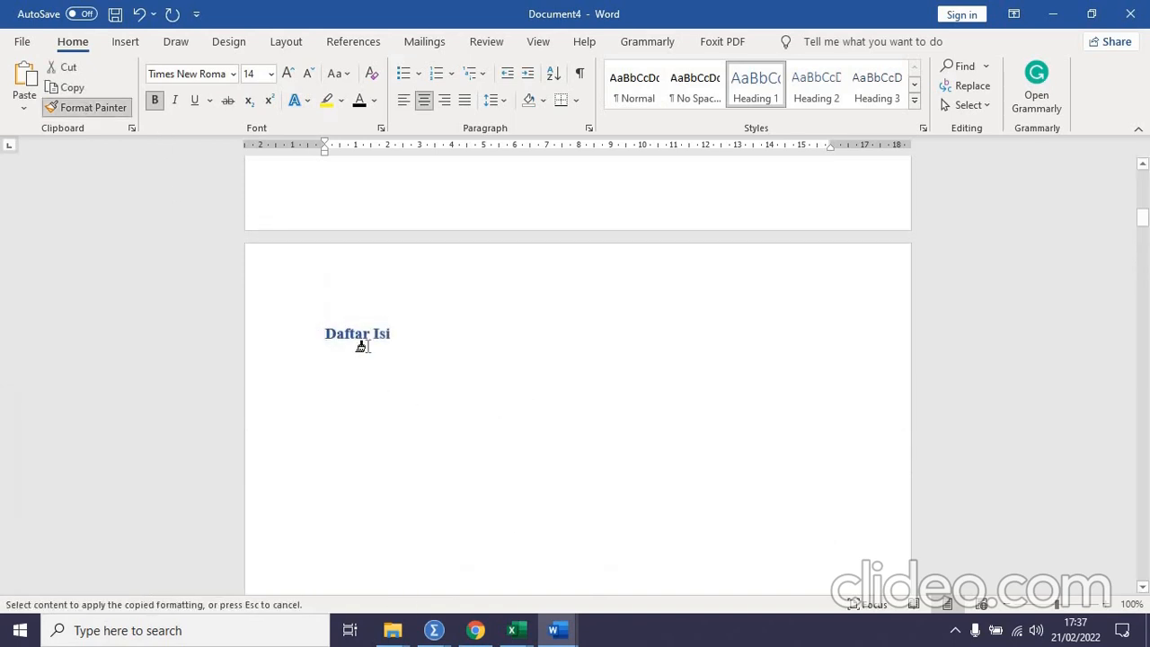
drag(325, 337, 391, 336)
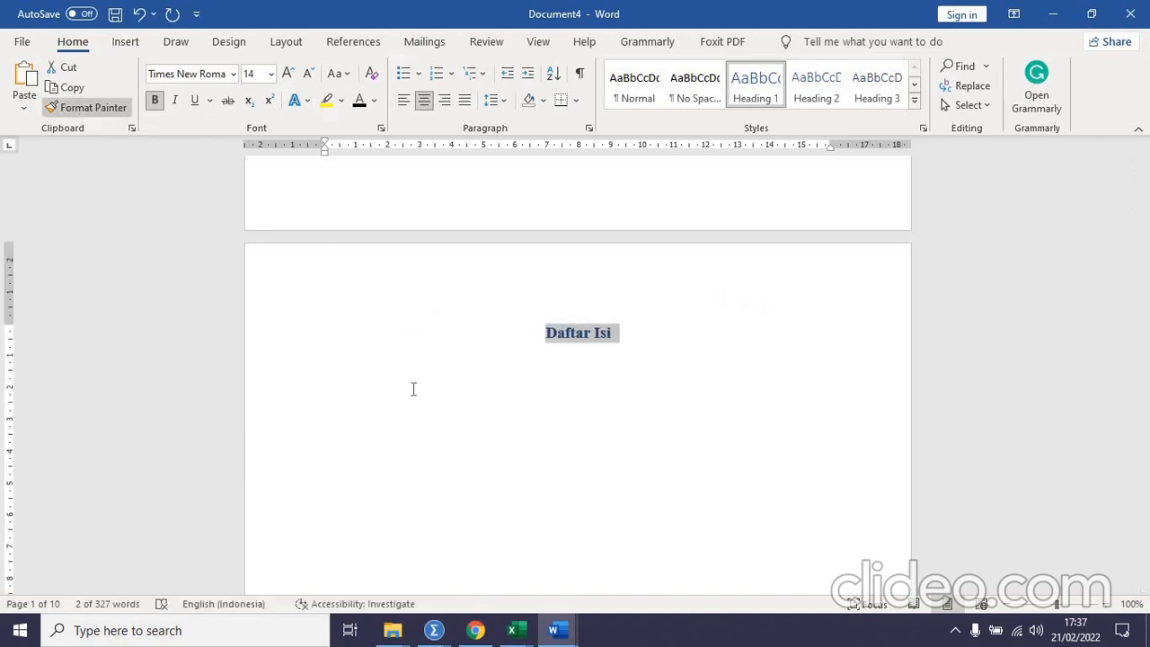
scroll(431, 386, up, 10)
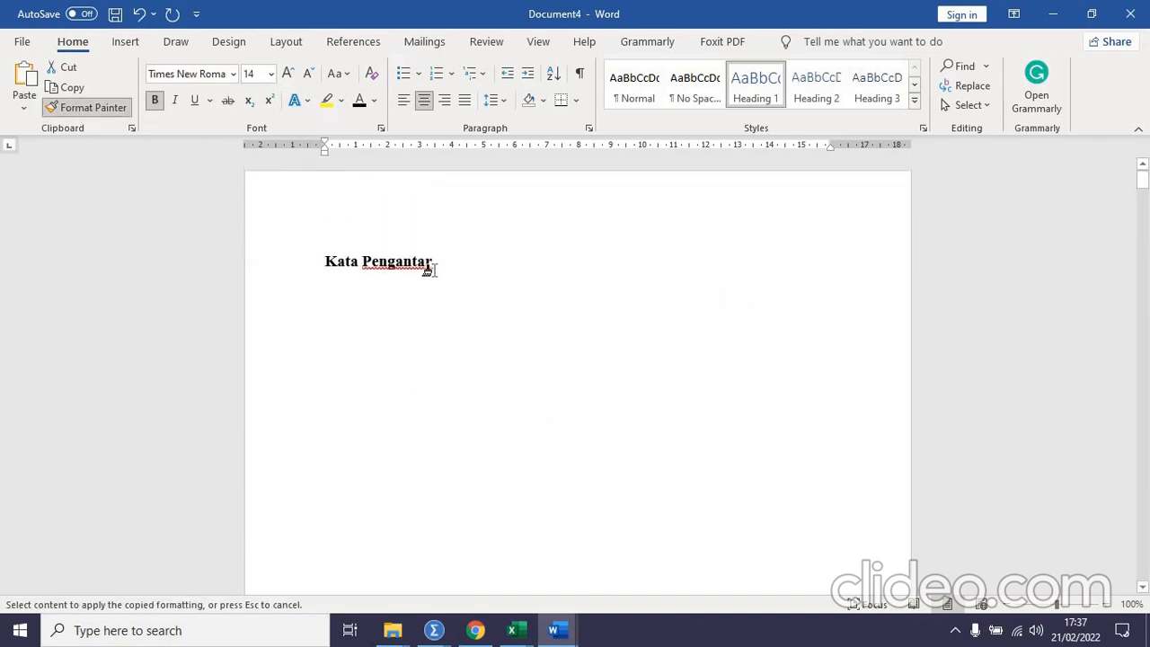
drag(334, 272, 333, 281)
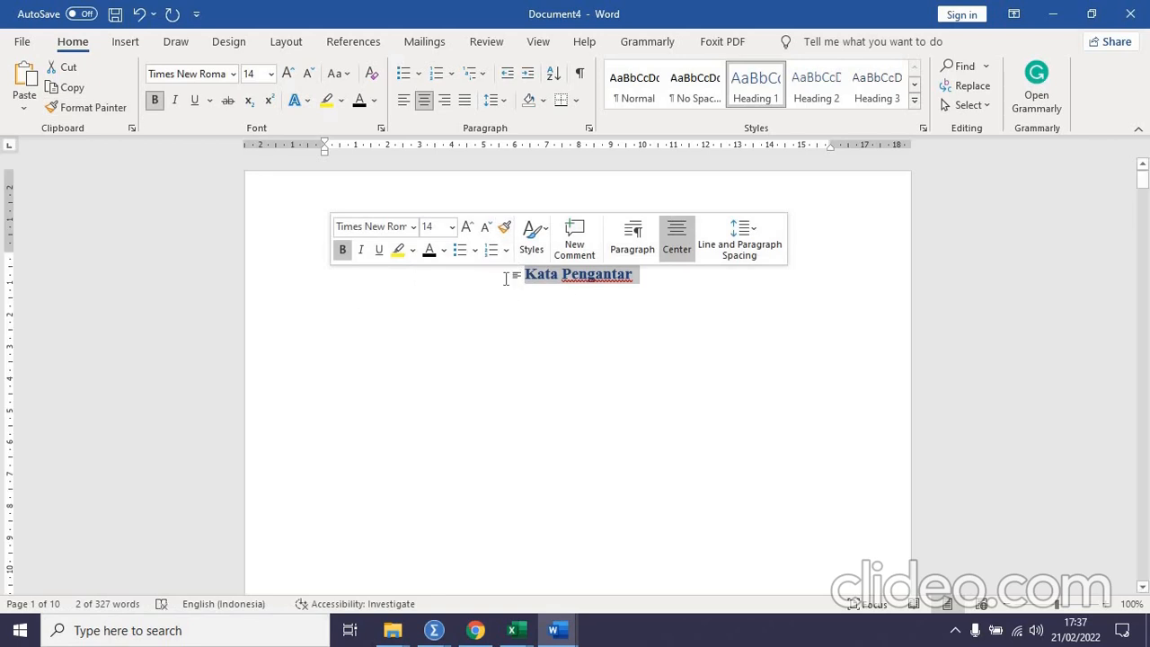
- Add a cover page before "Kata Pengantar" with the lines "SAMPUL" and "Judul", followed by a page break
click(498, 270)
scroll(499, 271, up, 10)
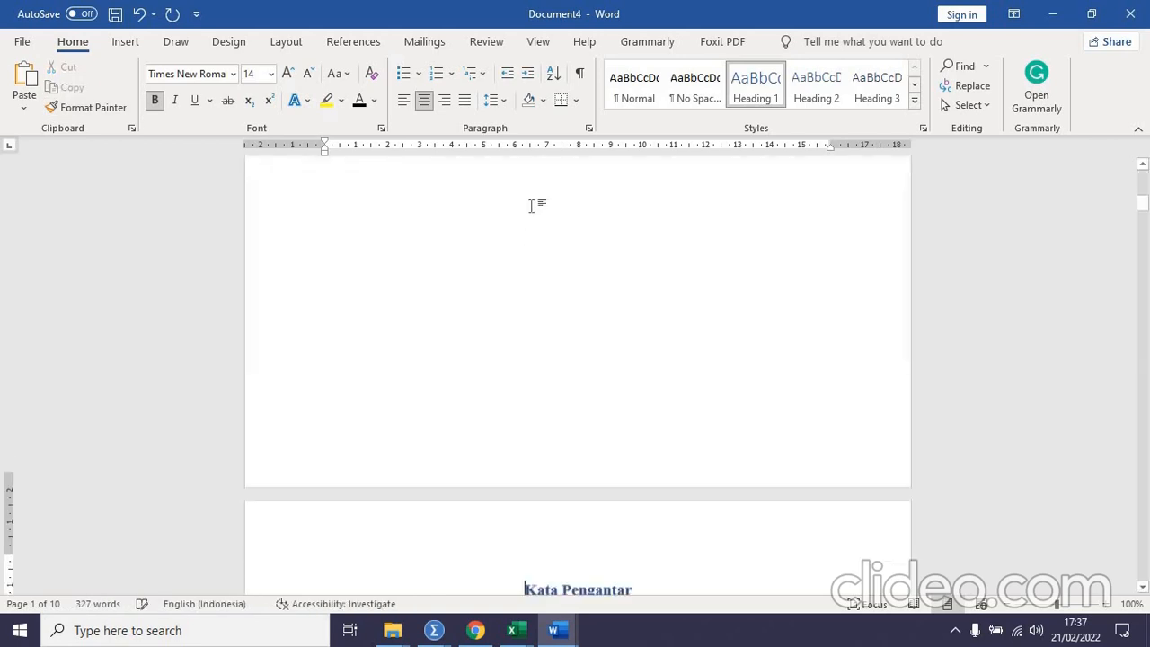
click(558, 287)
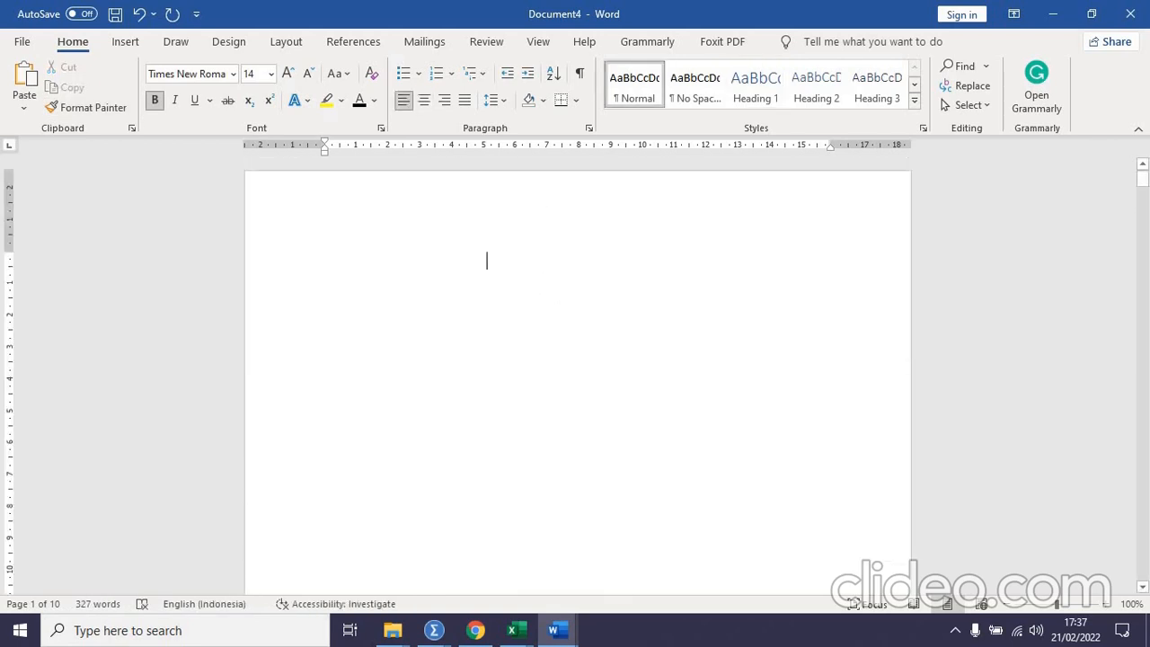
text(SAMPUL)
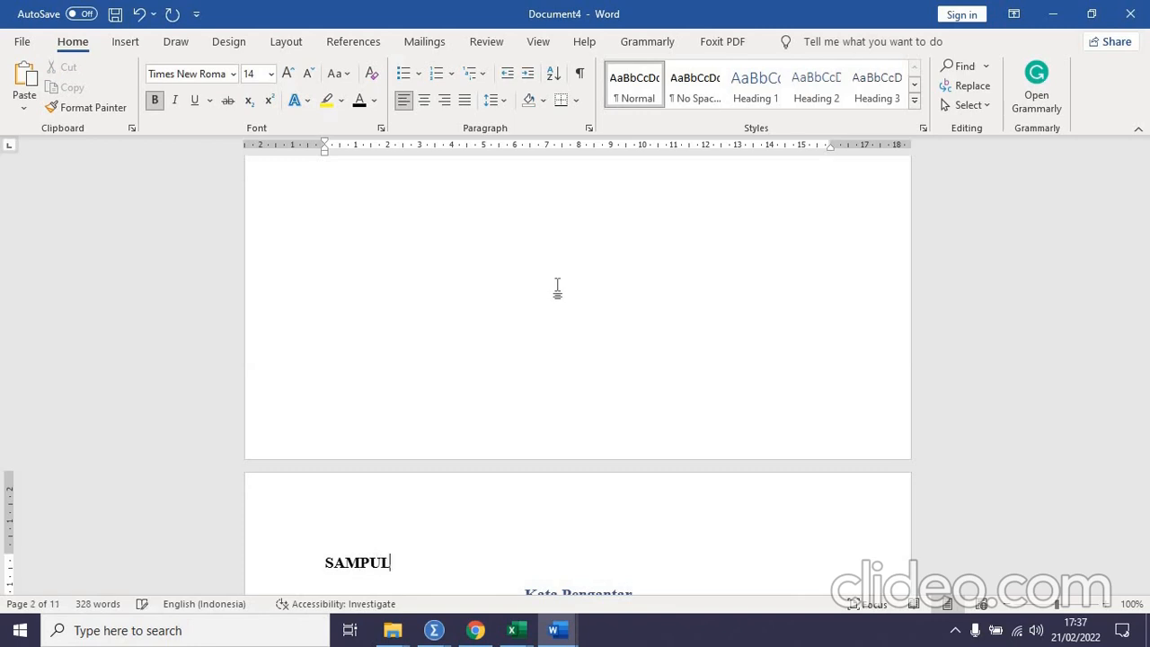
key(Return)
text(Judul)
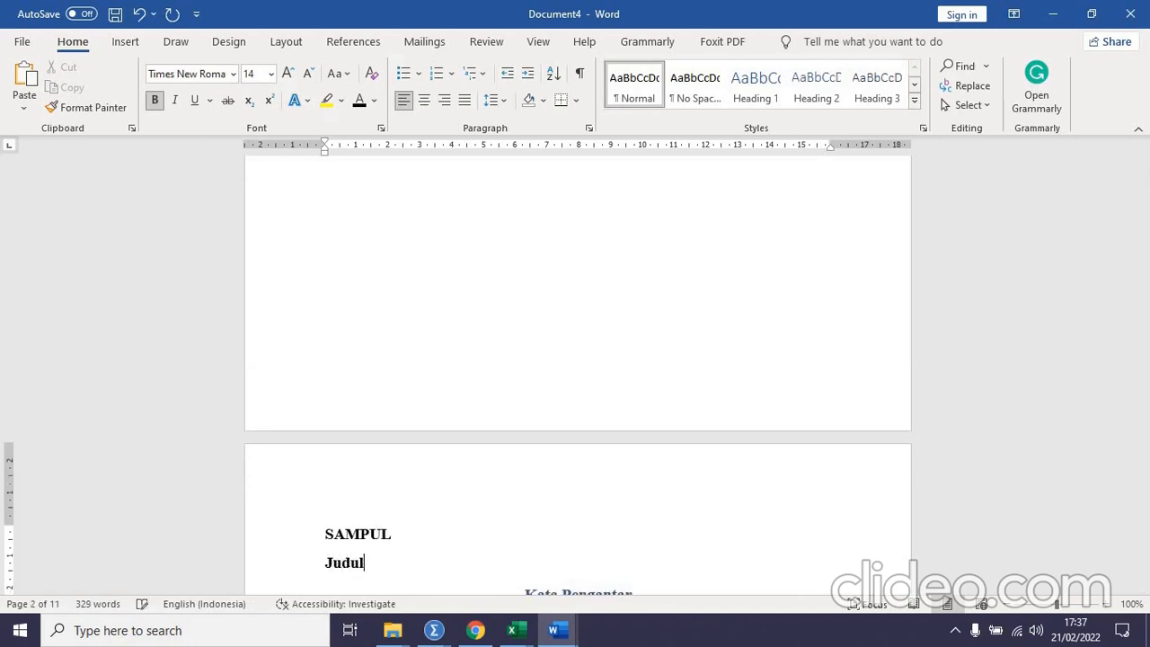
key(ctrl+Return)
- Remove the blank page ahead of the cover text and center the "SAMPUL" and "Judul" lines
scroll(373, 384, up, 10)
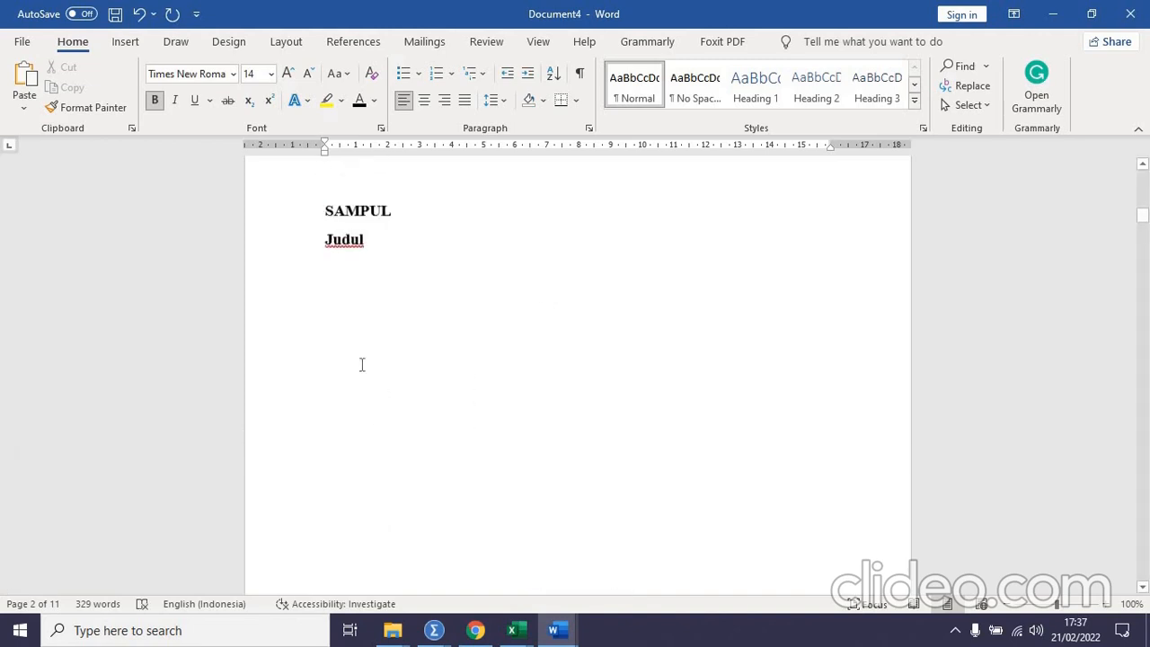
key(BackSpace)
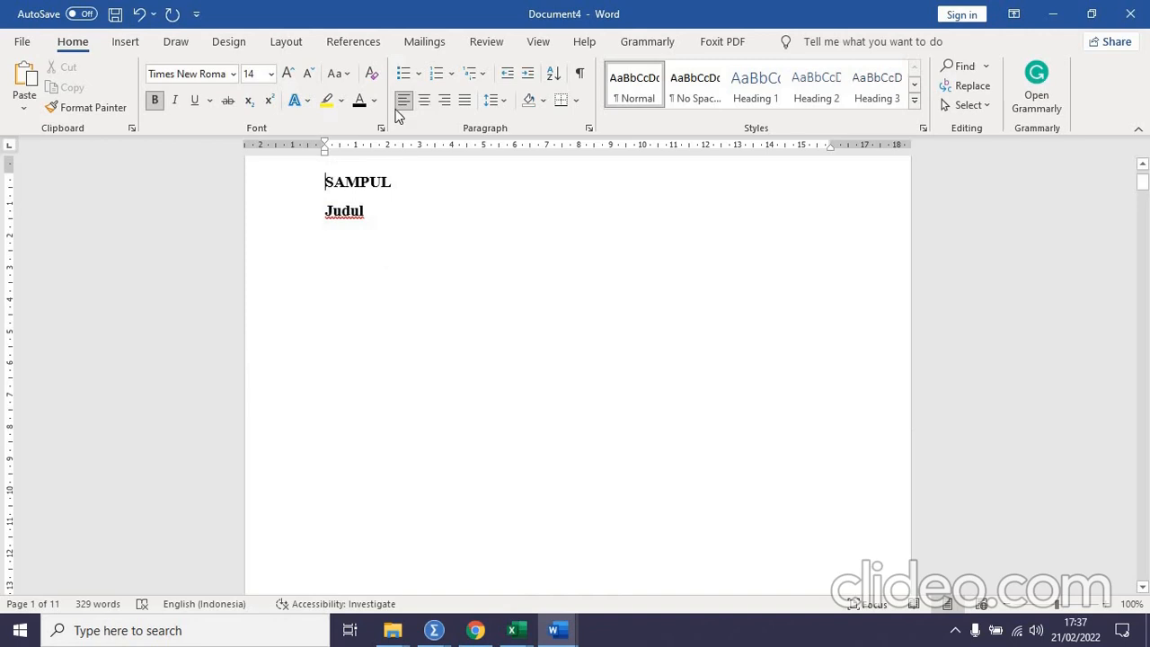
key(shift+Down)
key(shift+Down)
key(ctrl+e)
- Delete the existing break below the "Daftar Isi" title and insert a new page break before the list of figures
scroll(616, 336, down, 15)
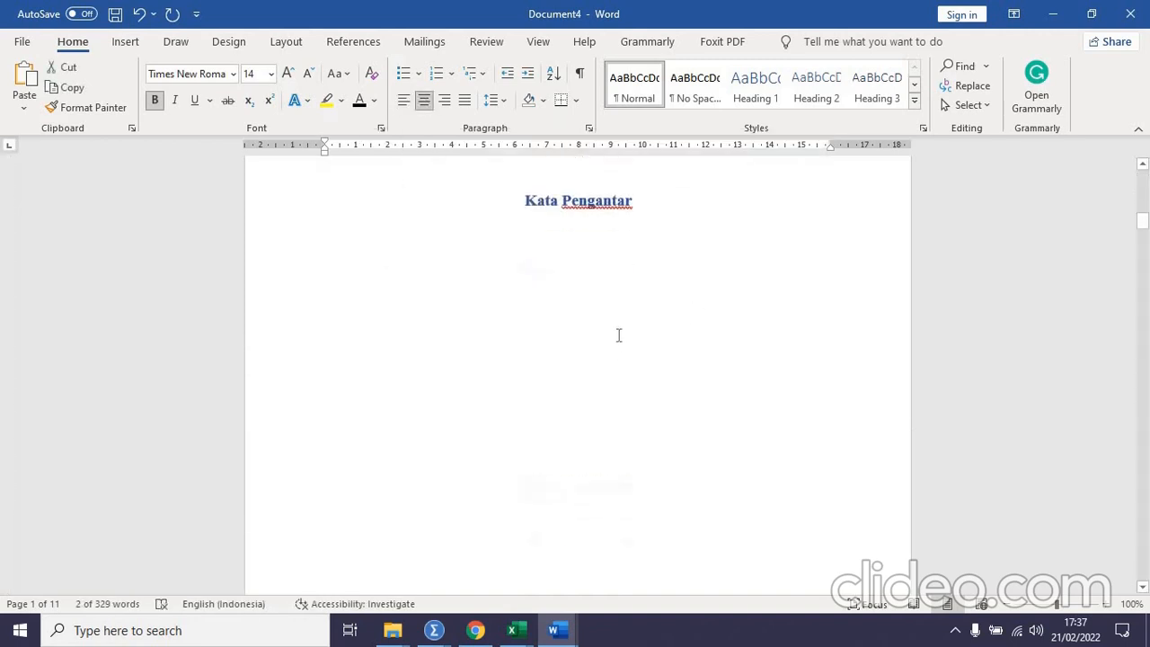
scroll(617, 335, down, 15)
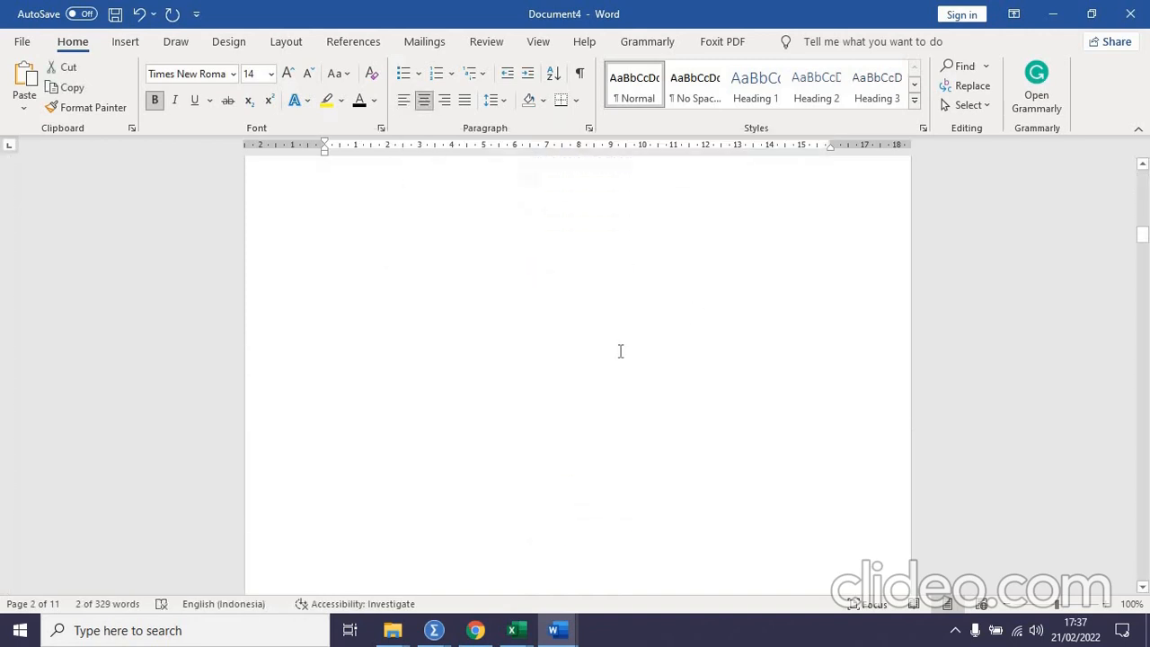
click(408, 319)
key(Delete)
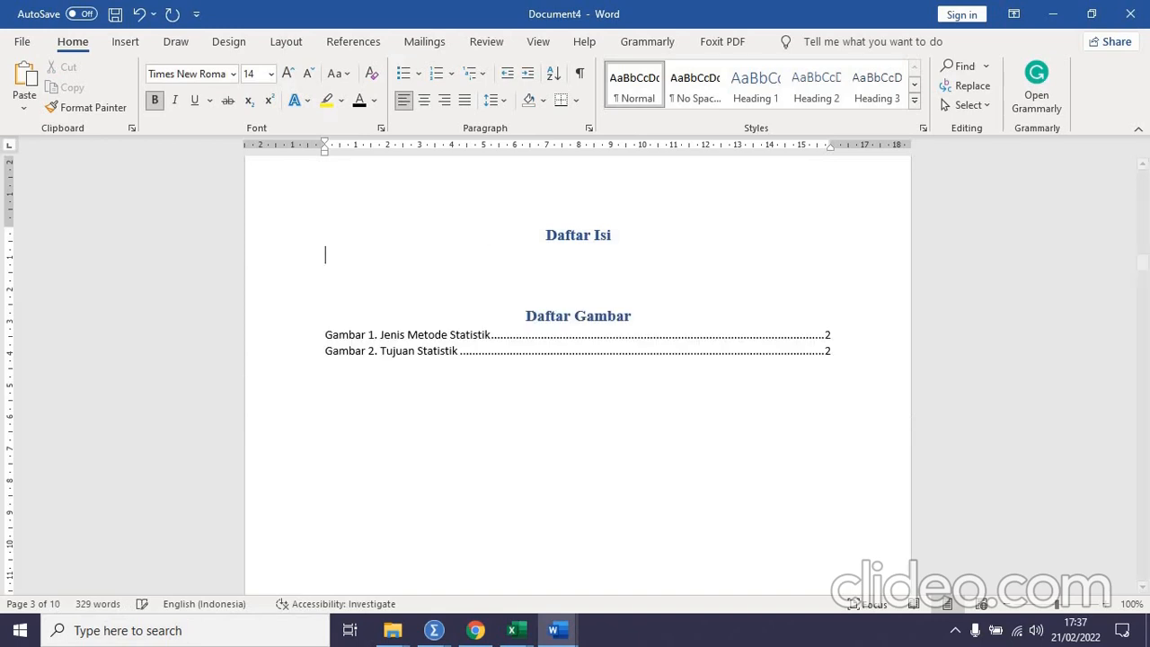
key(ctrl+Return)
scroll(494, 290, up, 10)
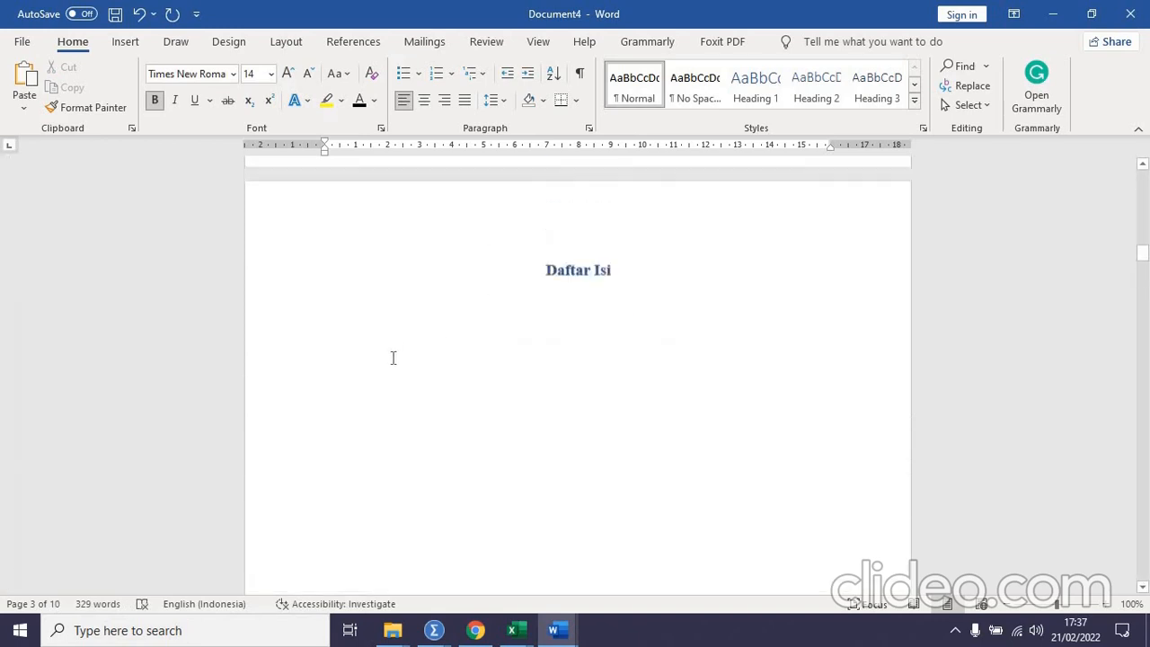
scroll(392, 358, up, 1)
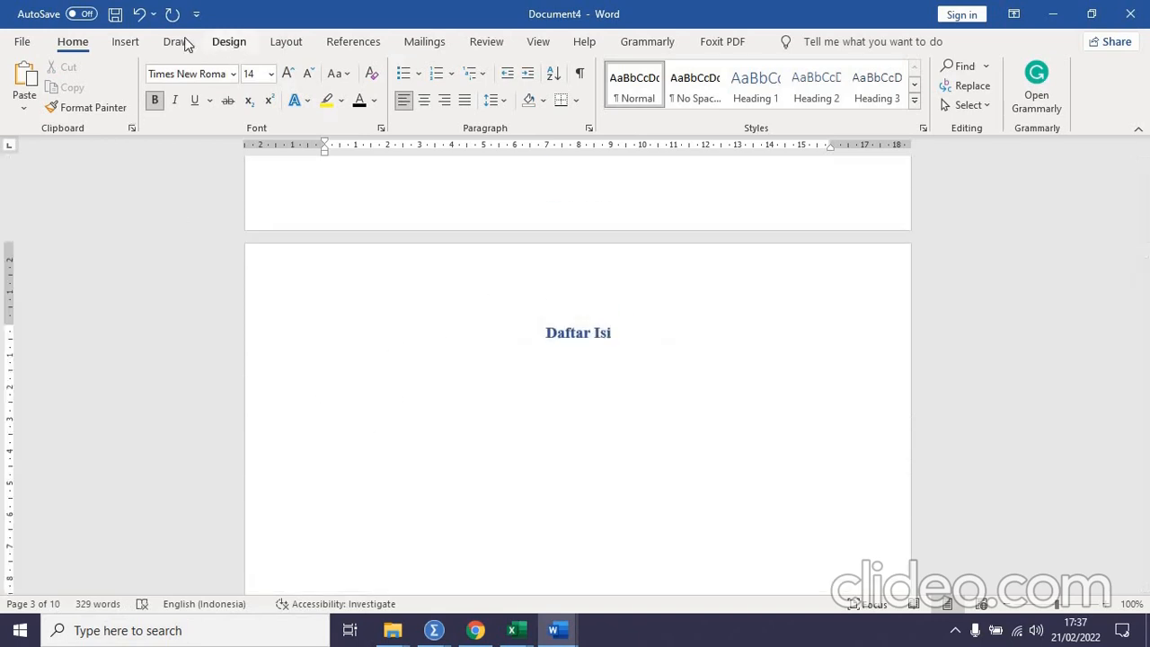
- Insert an Automatic Table 2 table of contents below the "Daftar Isi" title
click(352, 45)
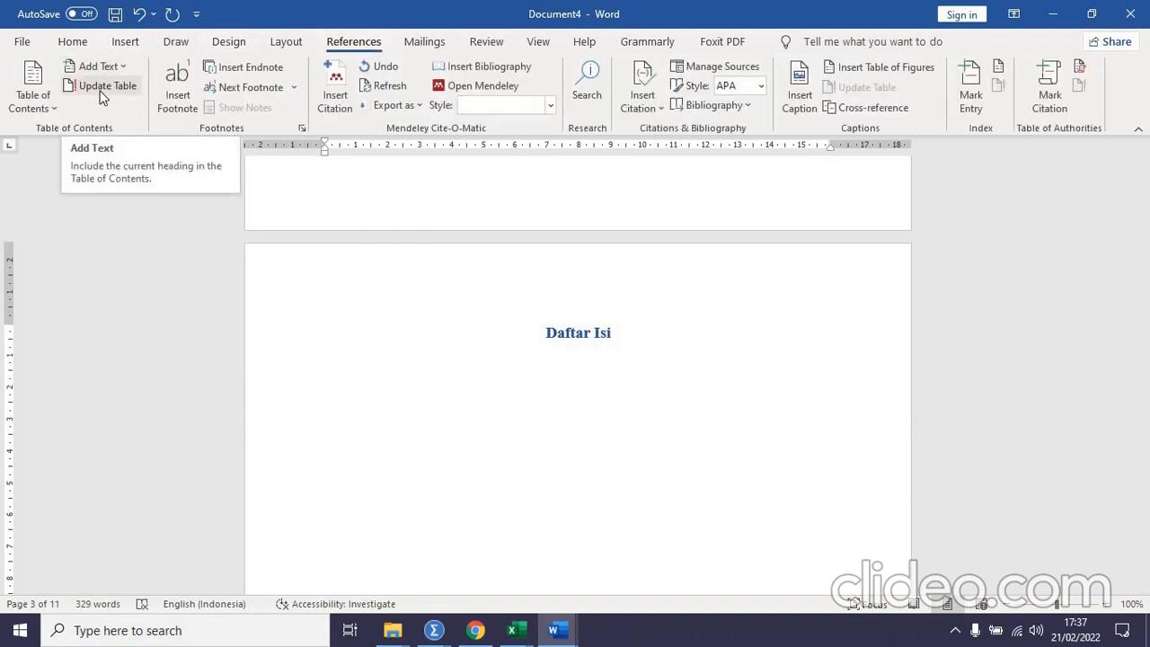
click(37, 105)
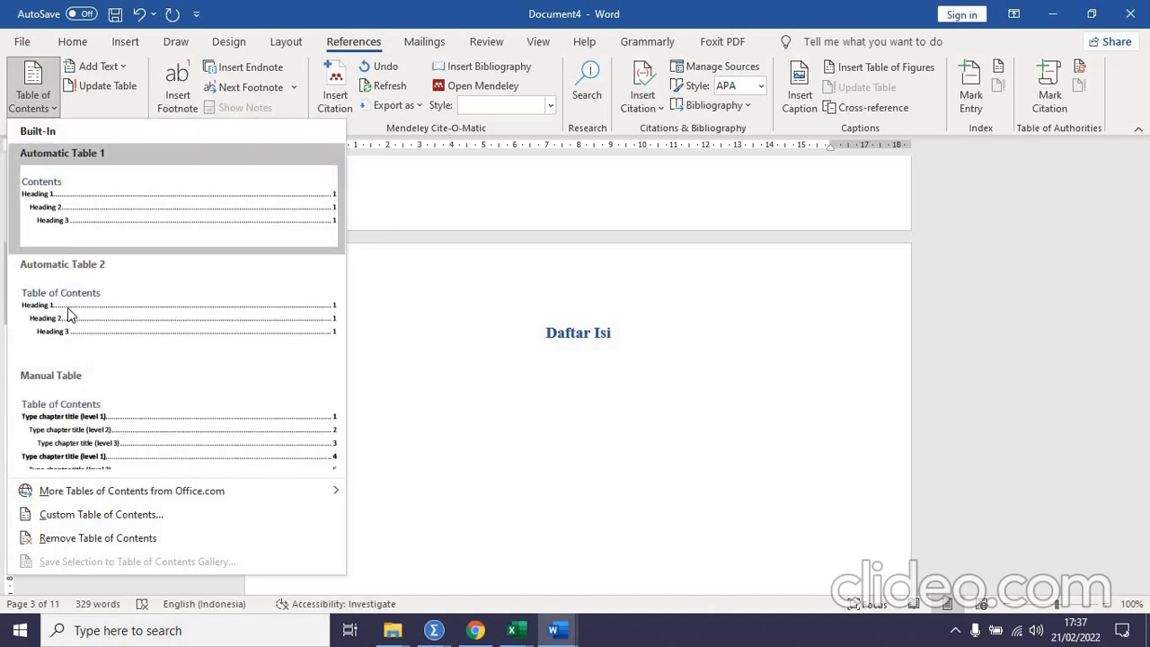
click(67, 316)
scroll(628, 431, up, 5)
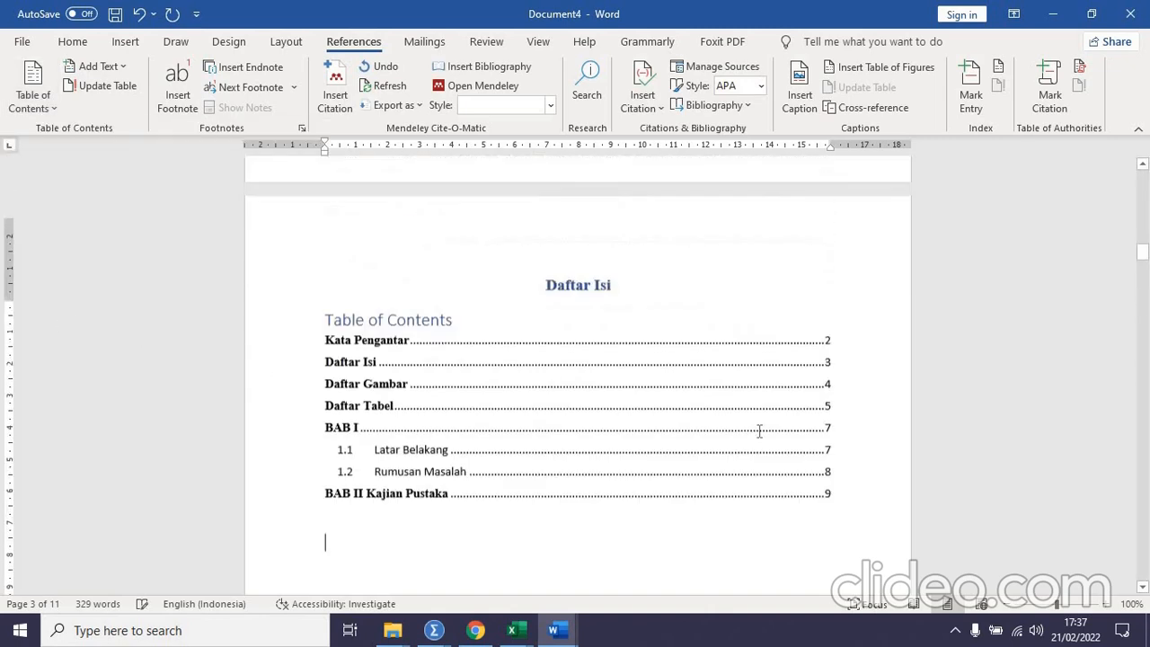
scroll(770, 464, down, 1)
scroll(725, 408, down, 2)
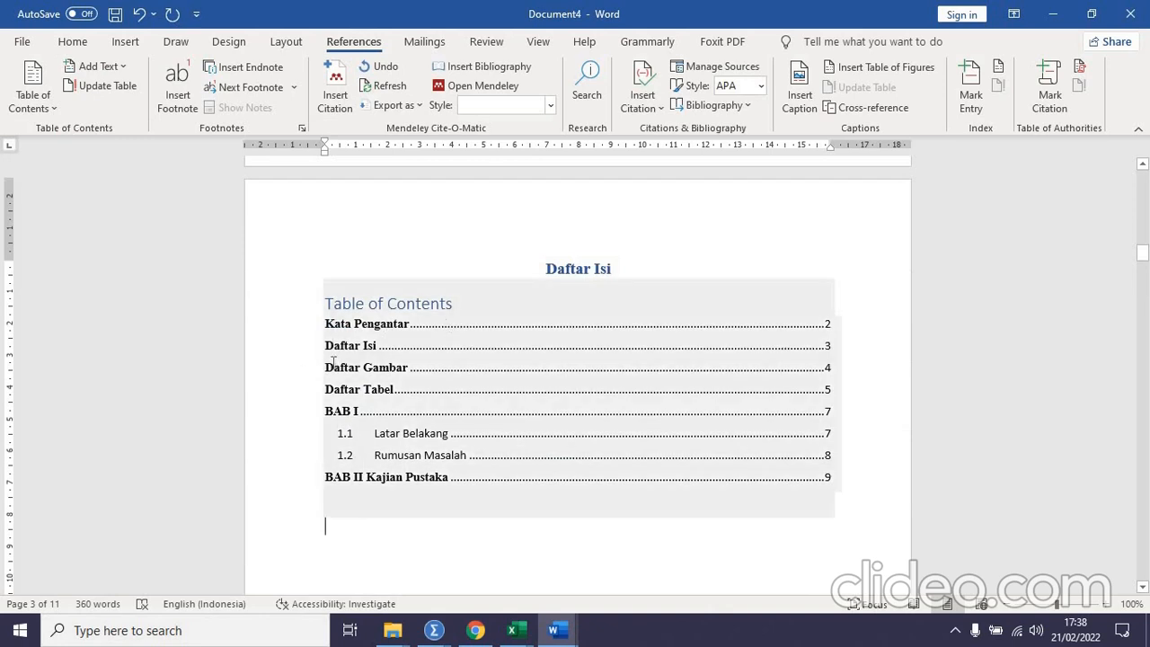
- Delete the built-in "Table of Contents" heading text, keeping its empty line above the entries
click(435, 303)
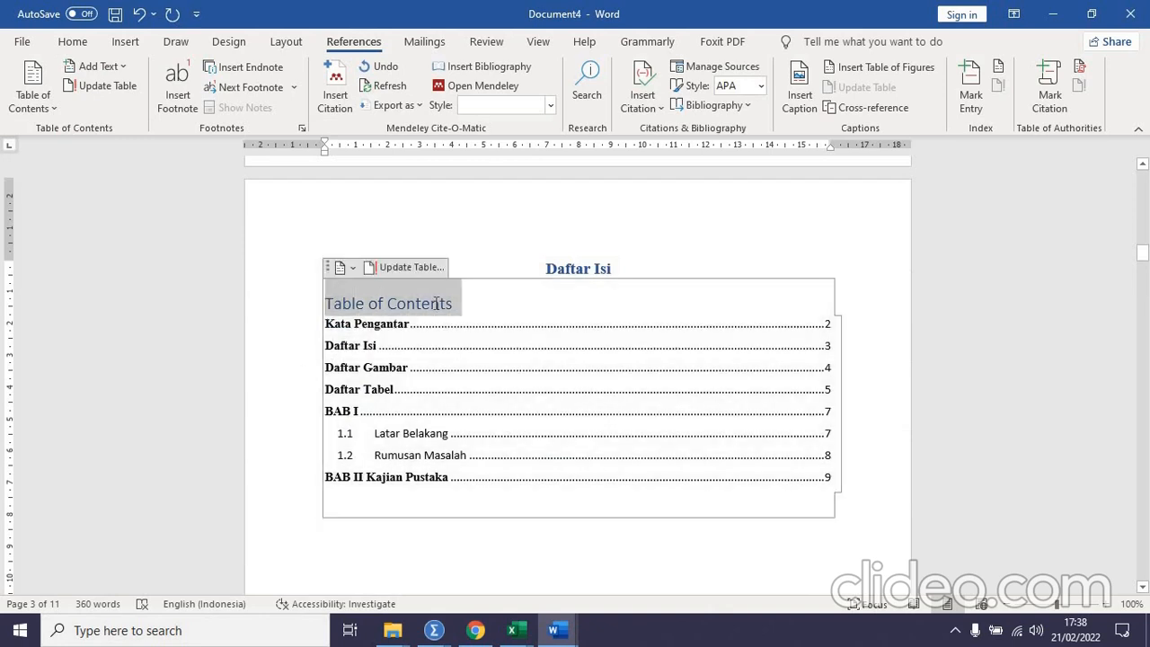
key(BackSpace)
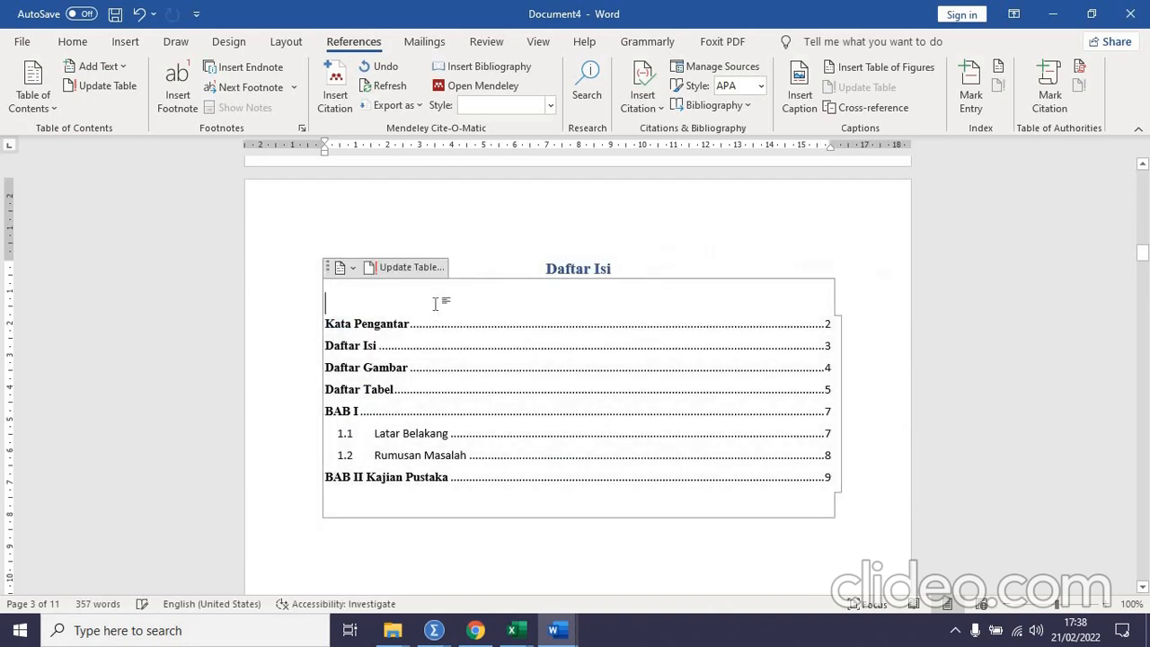
key(Delete)
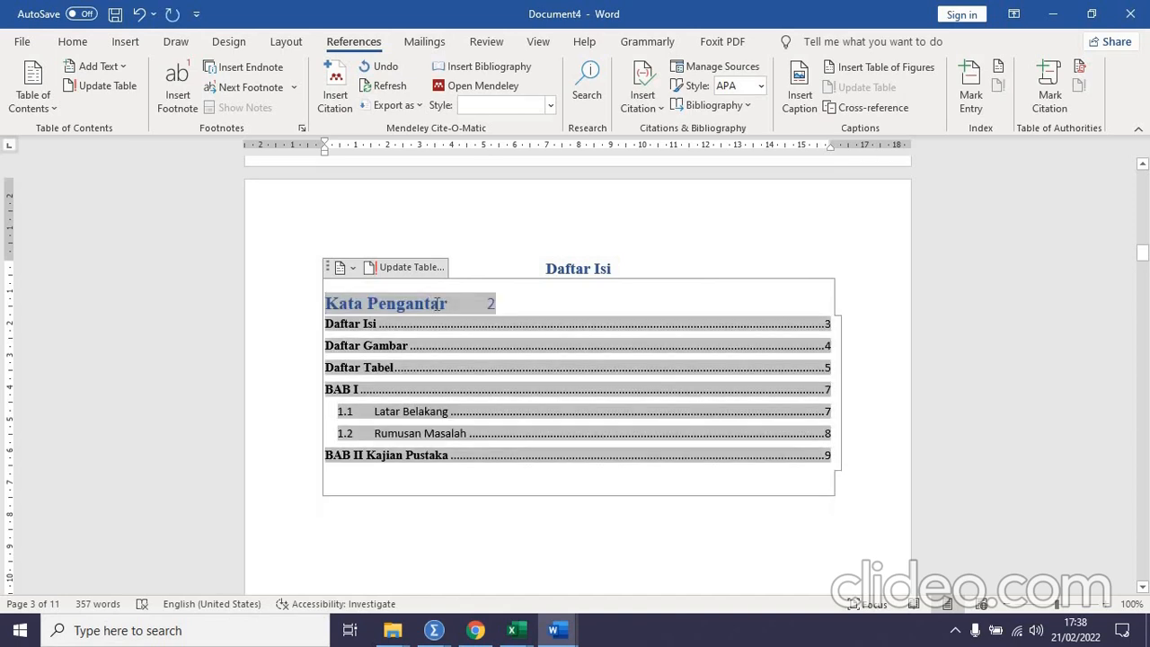
key(ctrl+z)
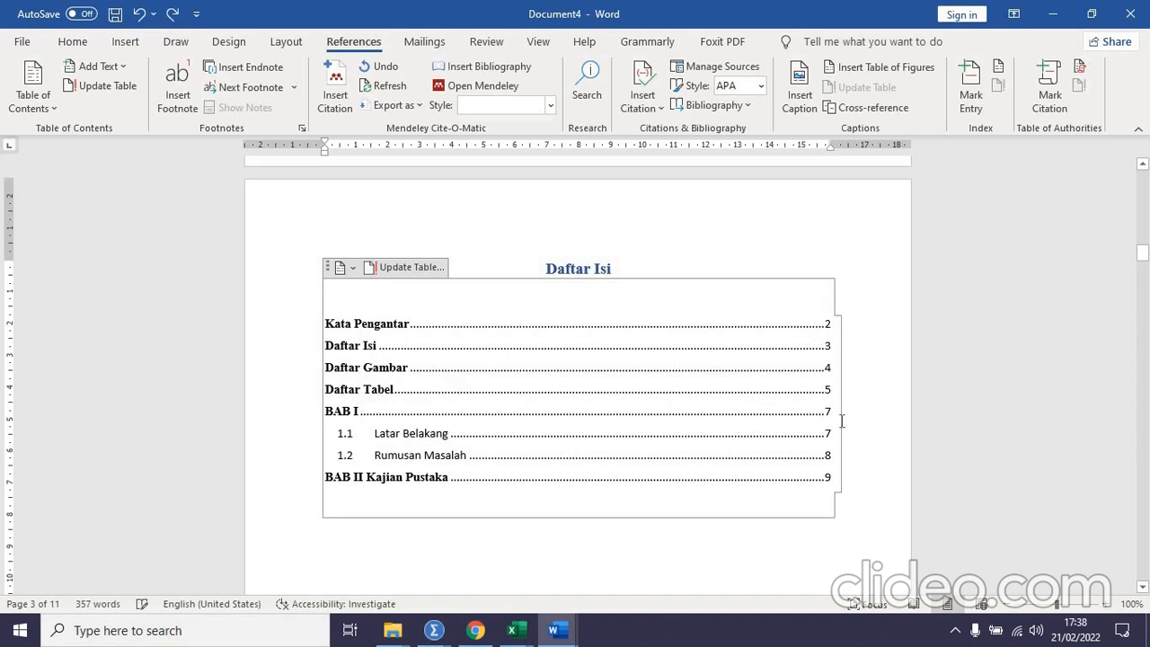
scroll(677, 431, up, 10)
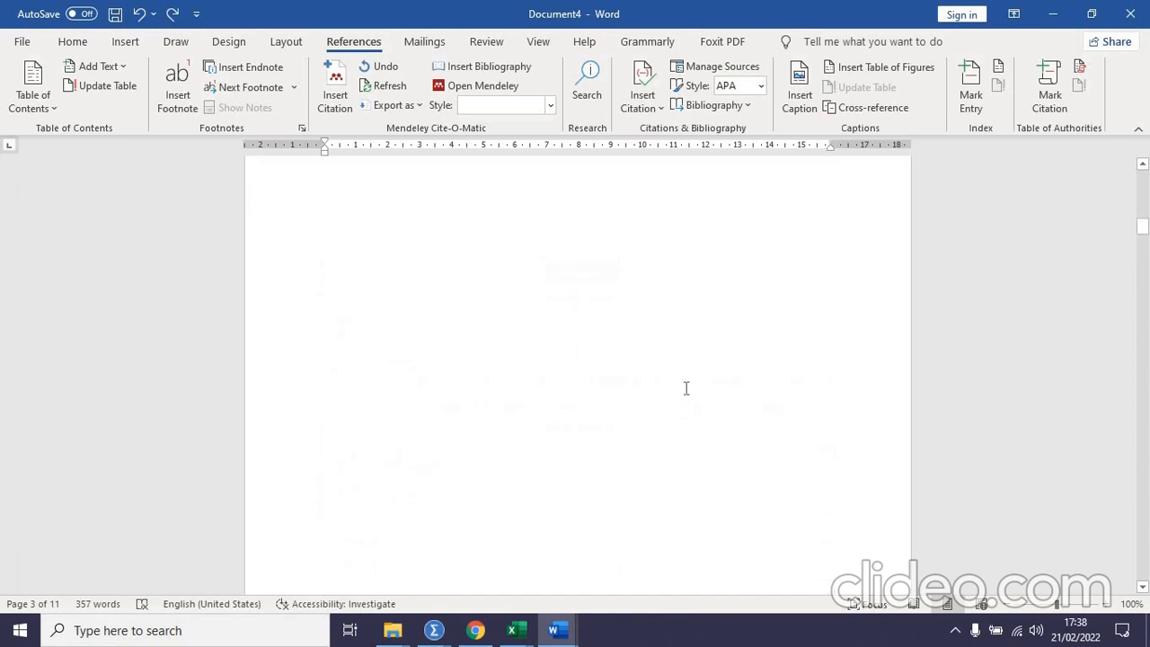
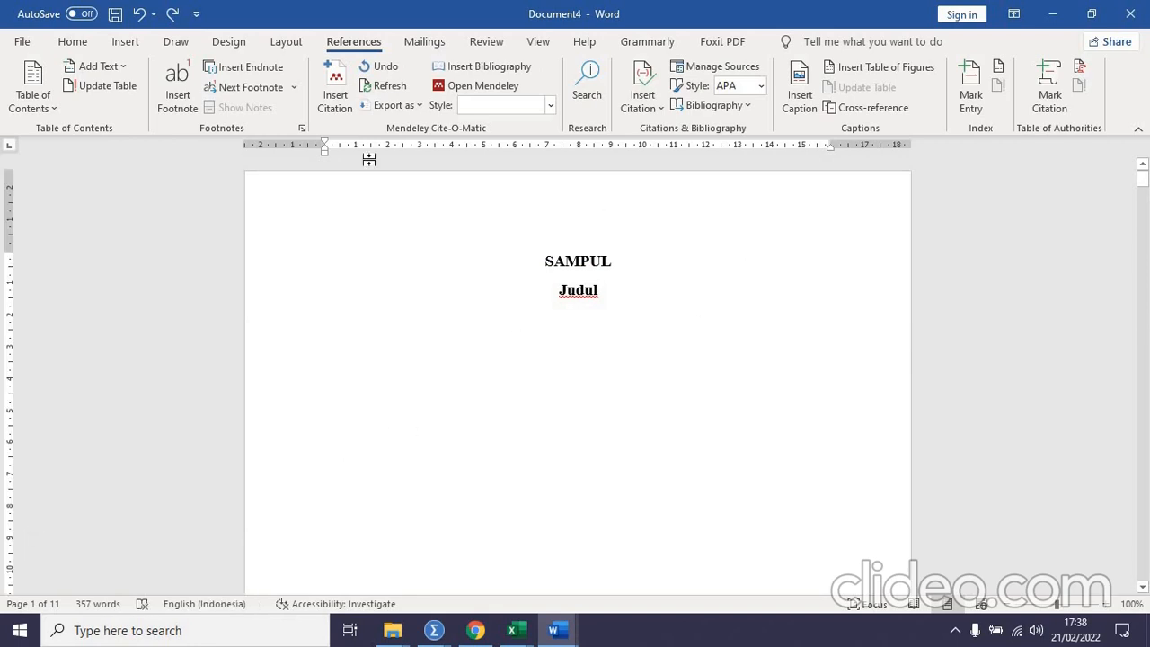
- Insert a Next Page section break at the end of the cover's "Judul" line and restore the word's final "l"
click(290, 42)
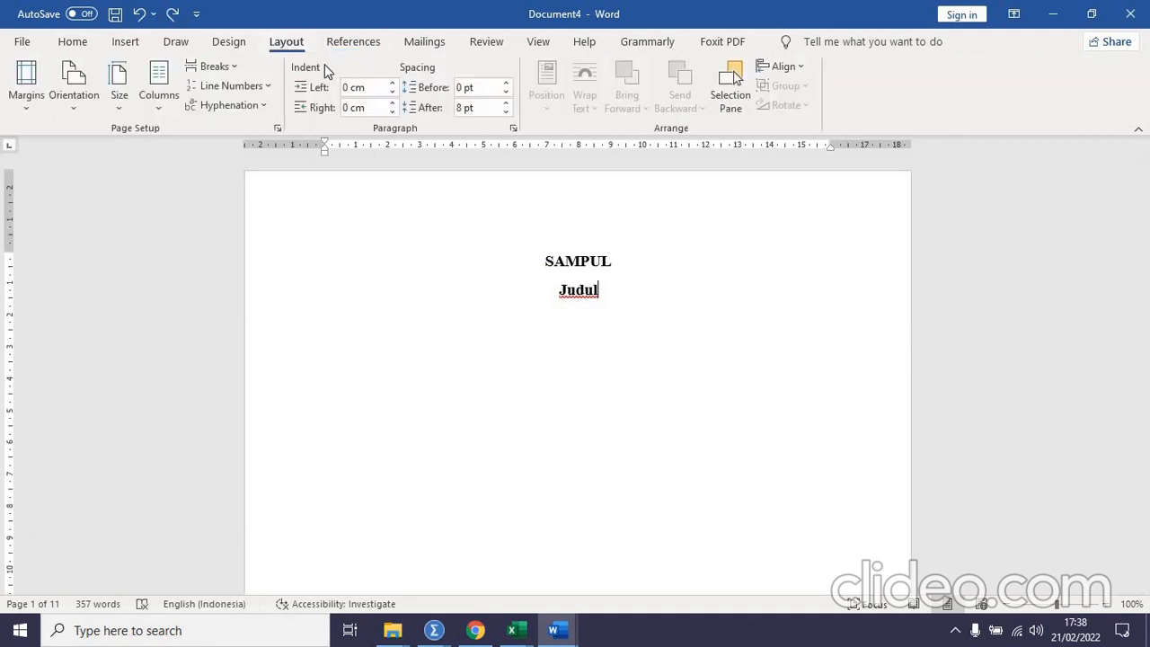
click(229, 67)
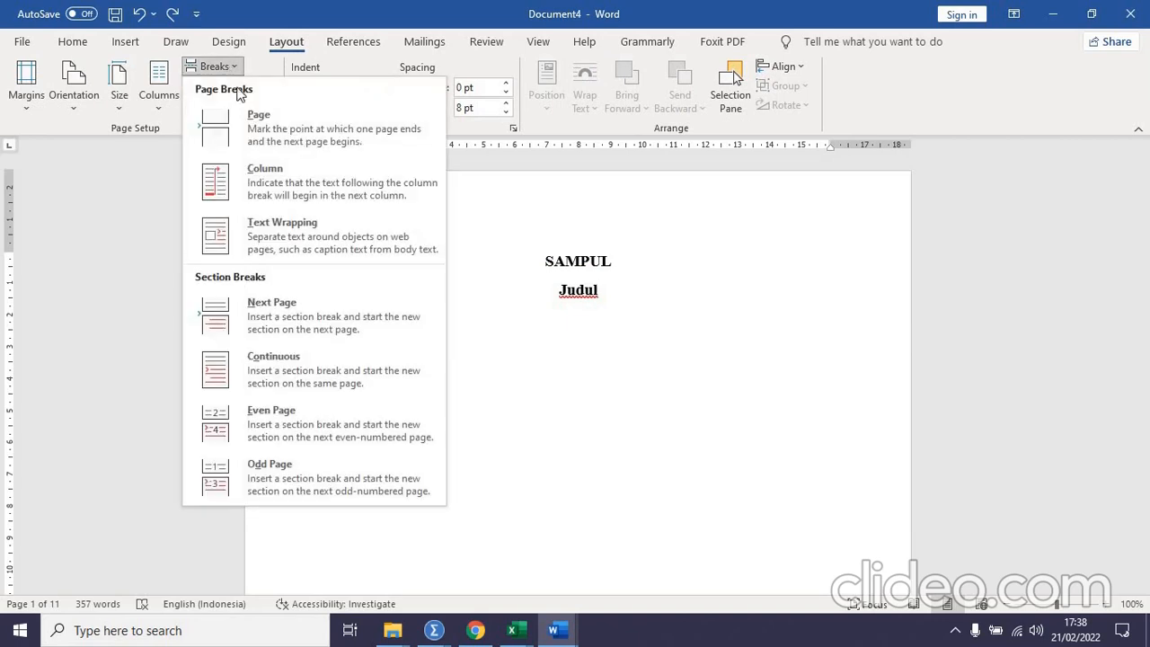
click(288, 314)
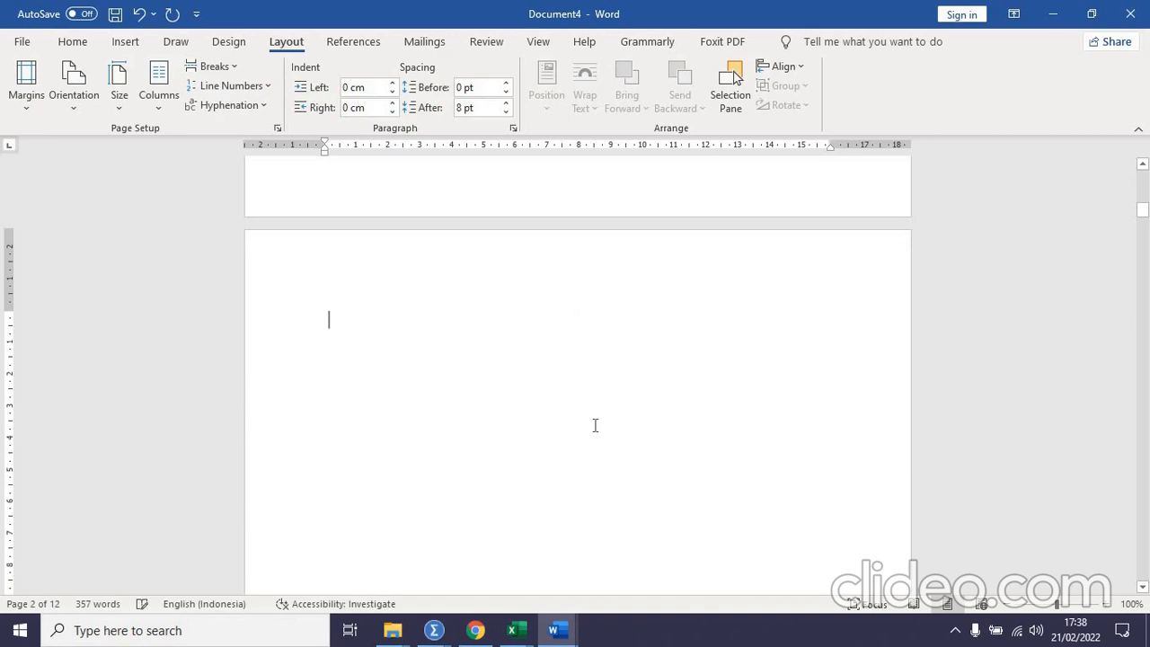
scroll(595, 425, up, 10)
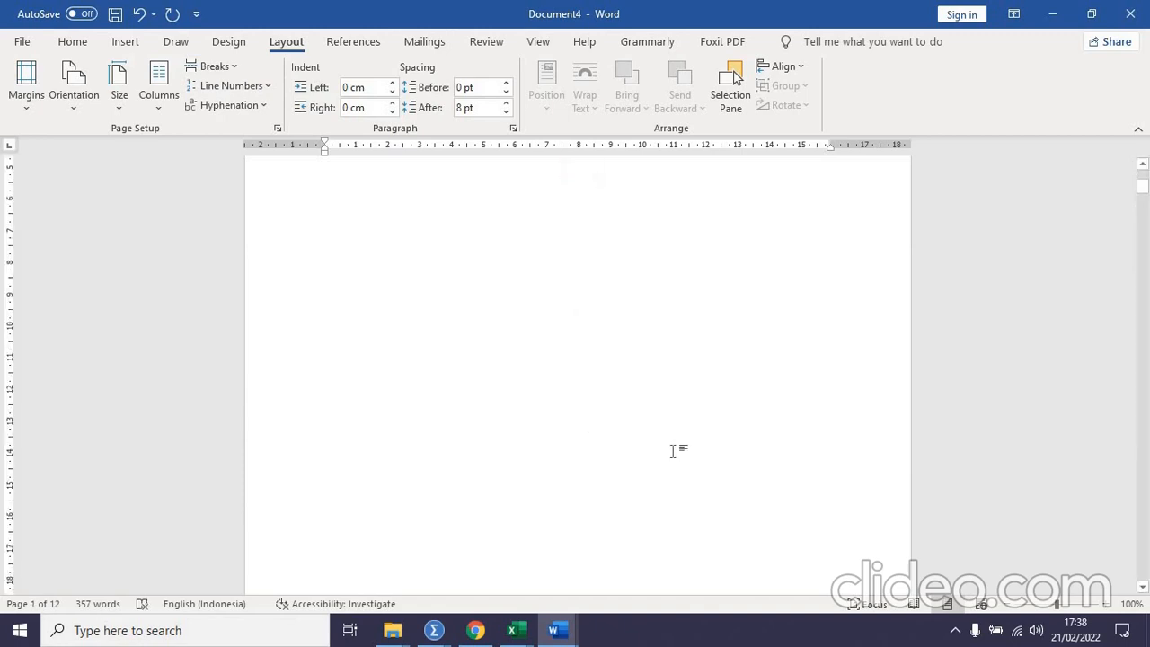
scroll(652, 433, up, 5)
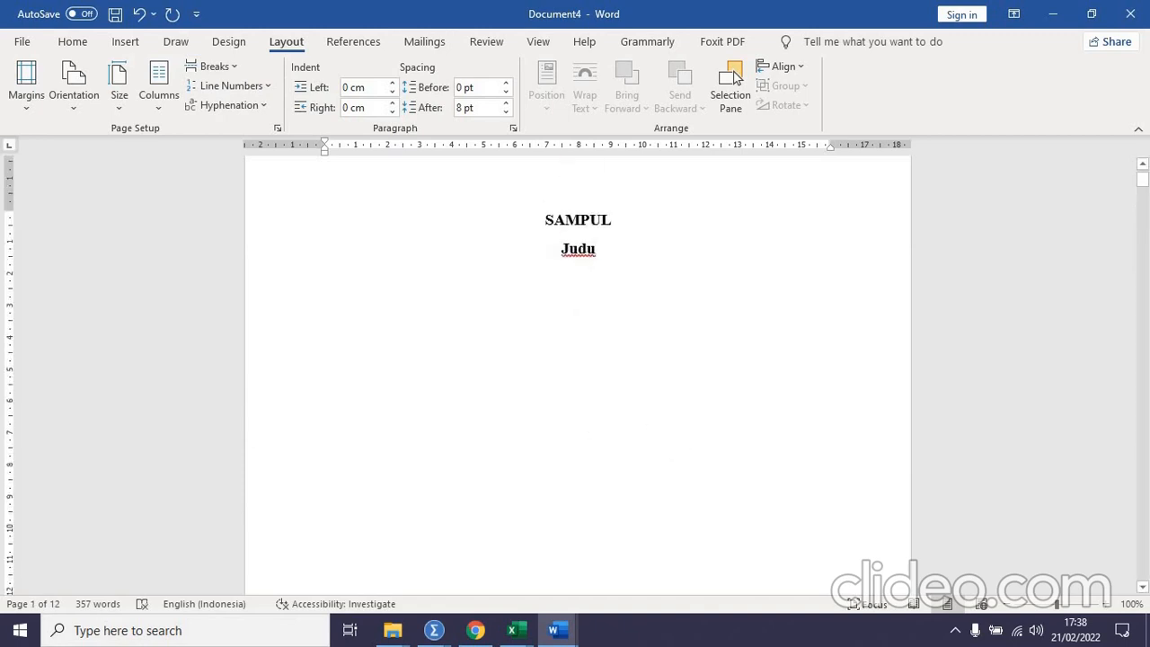
text(l)
- Remove the extra blank page ahead of the "Kata Pengantar" title and center the title
scroll(675, 436, down, 10)
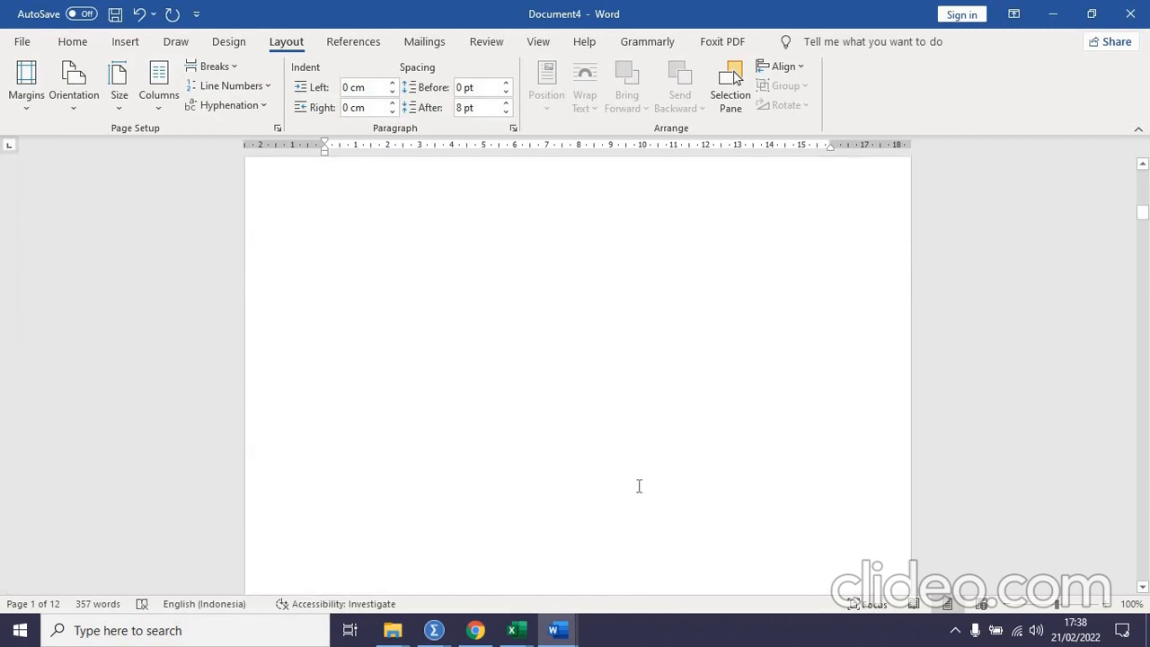
scroll(638, 486, down, 5)
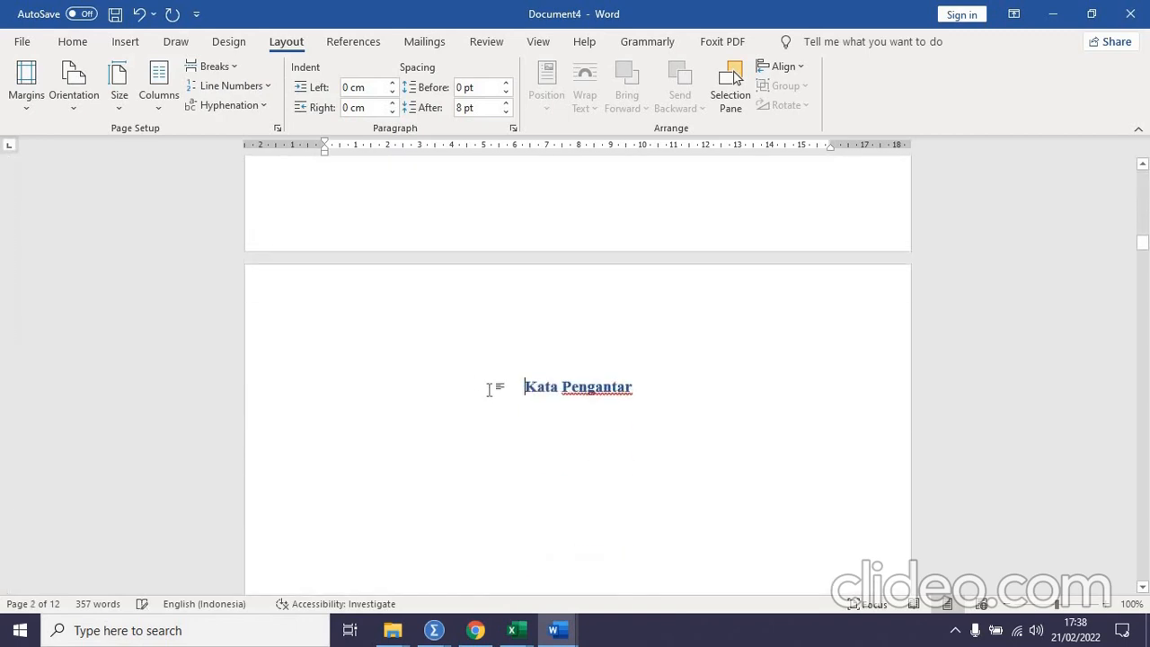
key(BackSpace)
key(BackSpace)
key(BackSpace)
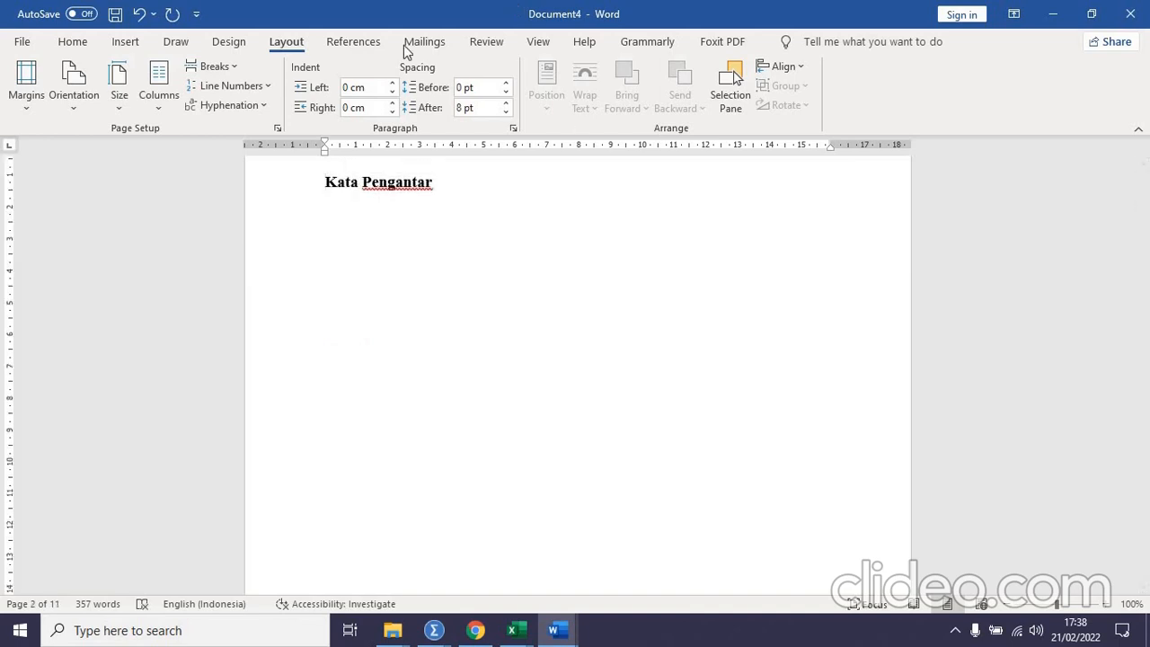
click(71, 41)
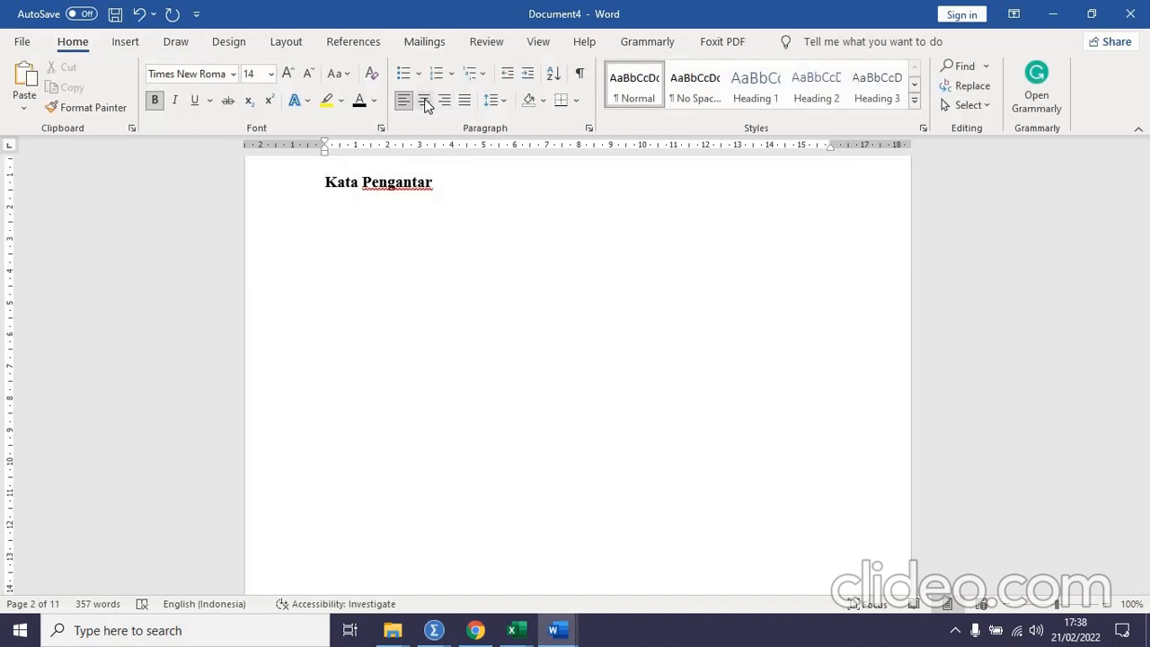
click(423, 100)
- Copy the formatting of the "Daftar Isi" heading onto the "Kata Pengantar" title with Format Painter
scroll(709, 440, down, 10)
scroll(560, 347, down, 1)
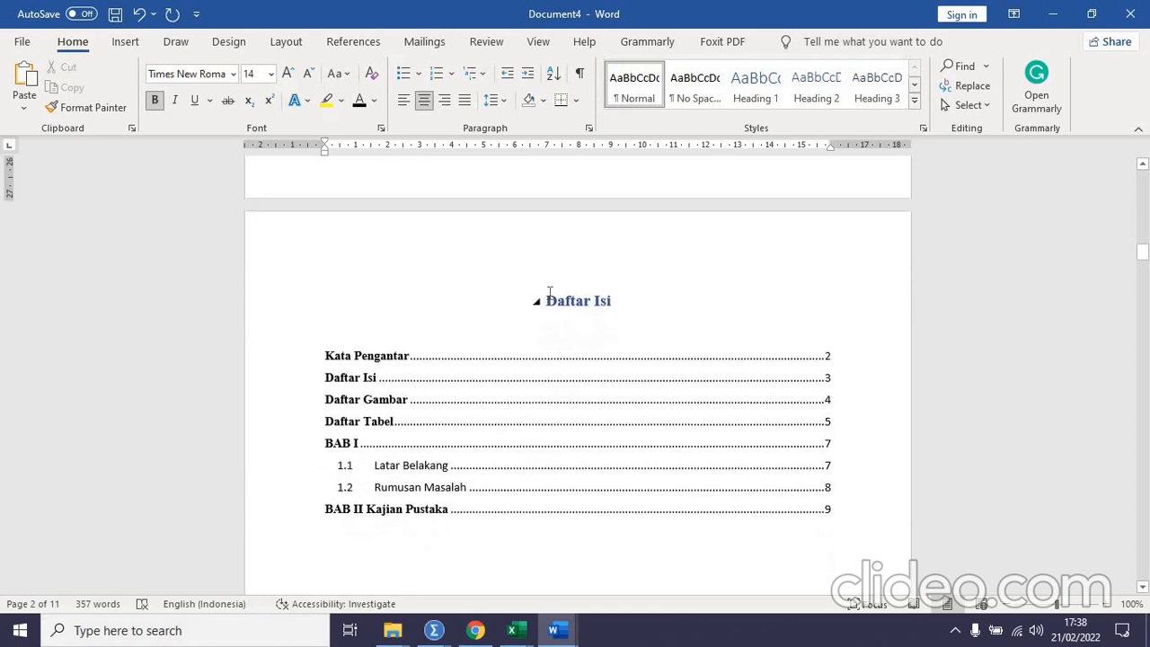
drag(615, 296, 544, 301)
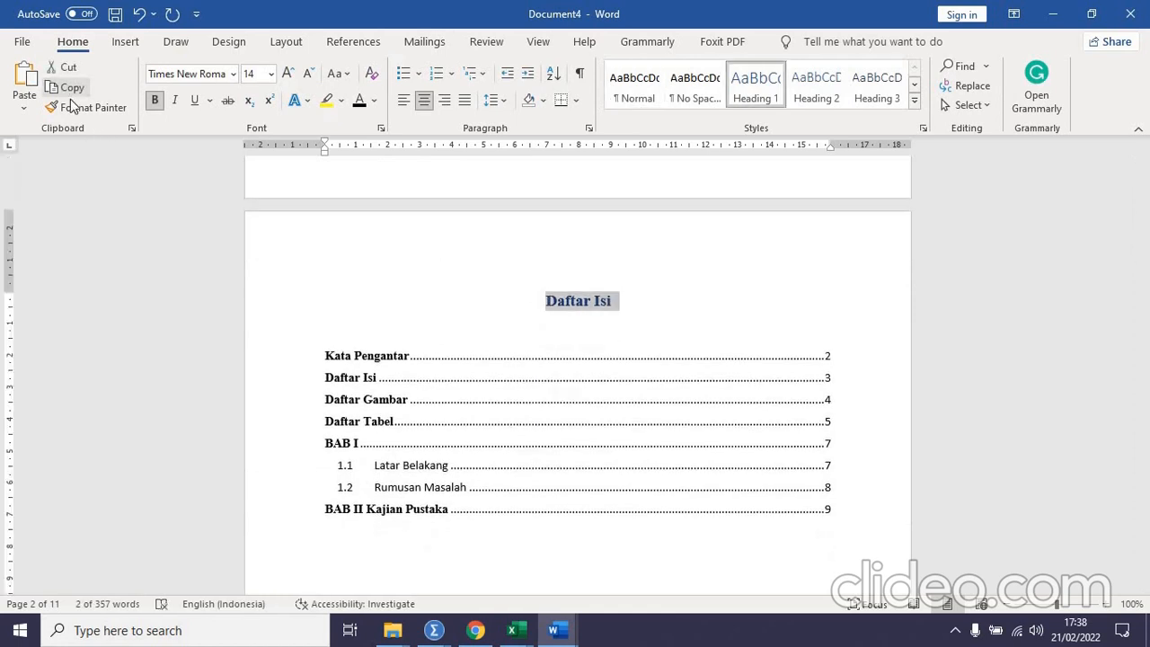
click(72, 106)
scroll(485, 363, up, 20)
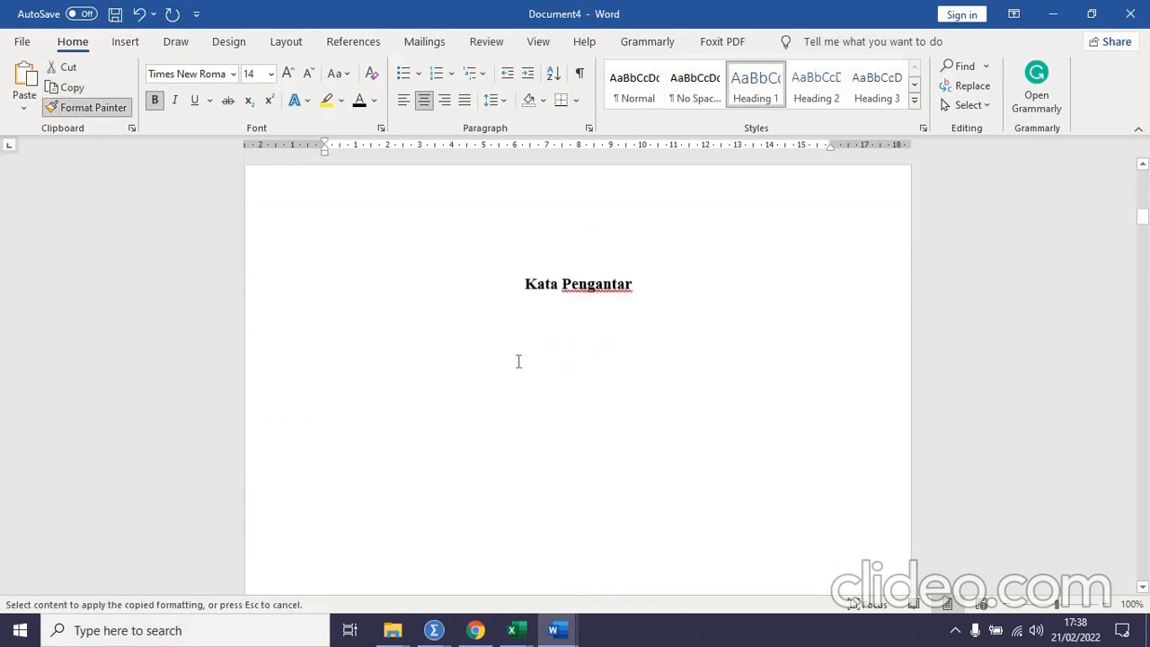
scroll(518, 361, up, 1)
drag(611, 303, 633, 304)
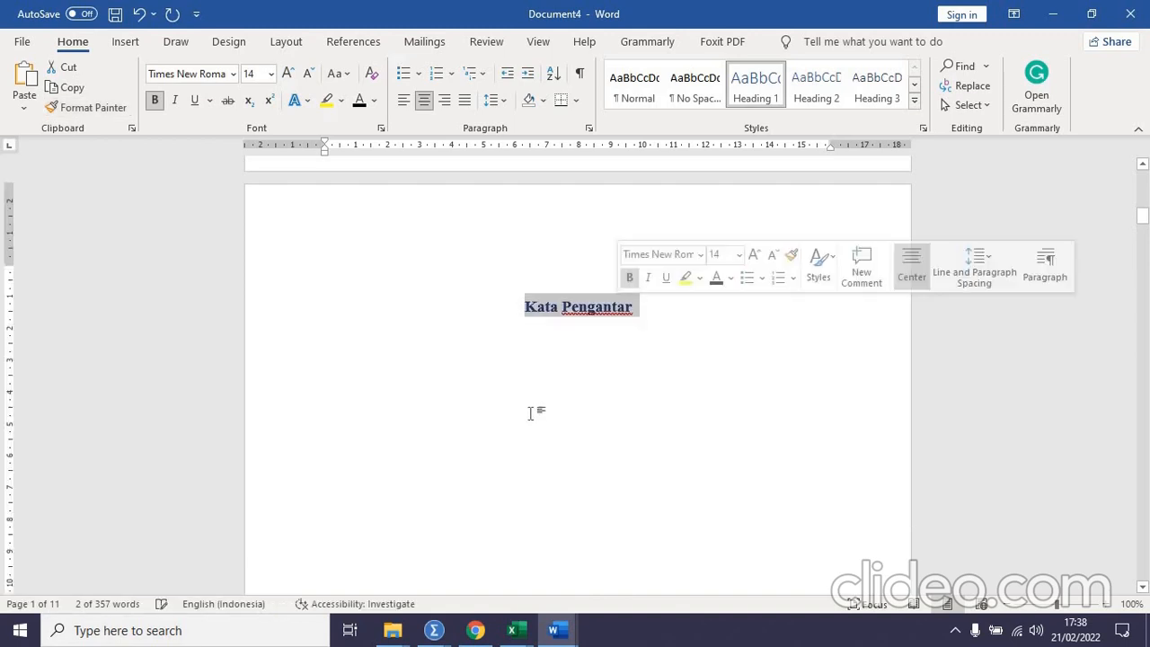
- Insert a Next Page section break after the list of tables on the "Daftar Tabel" page
scroll(530, 413, down, 3)
scroll(553, 449, down, 15)
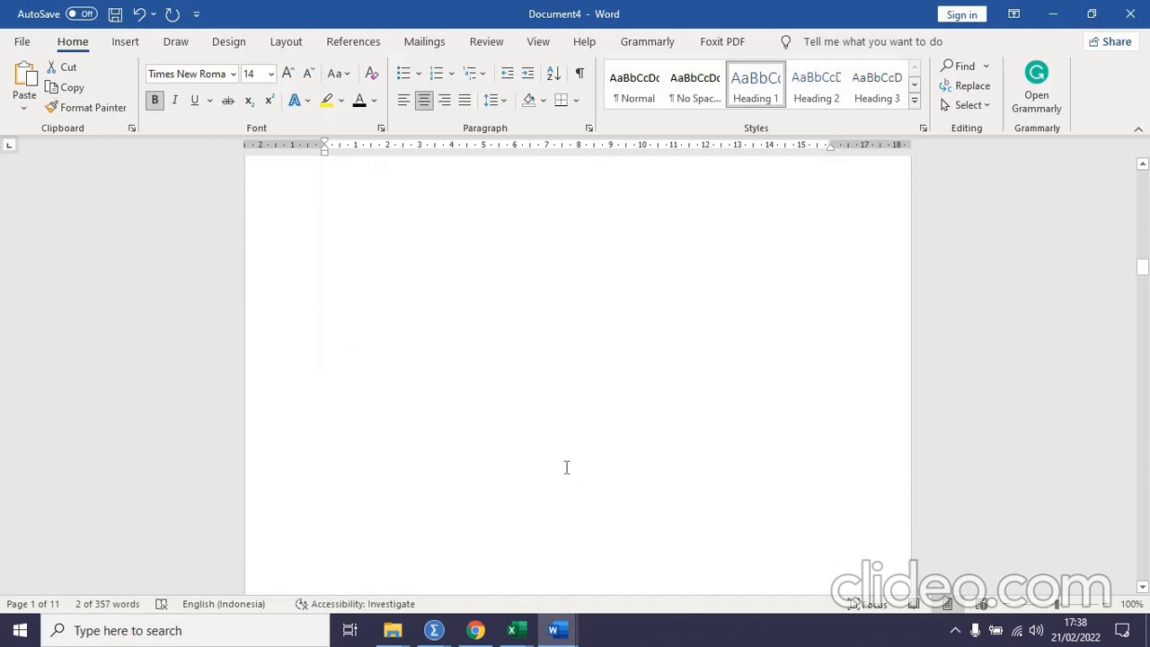
scroll(562, 467, down, 12)
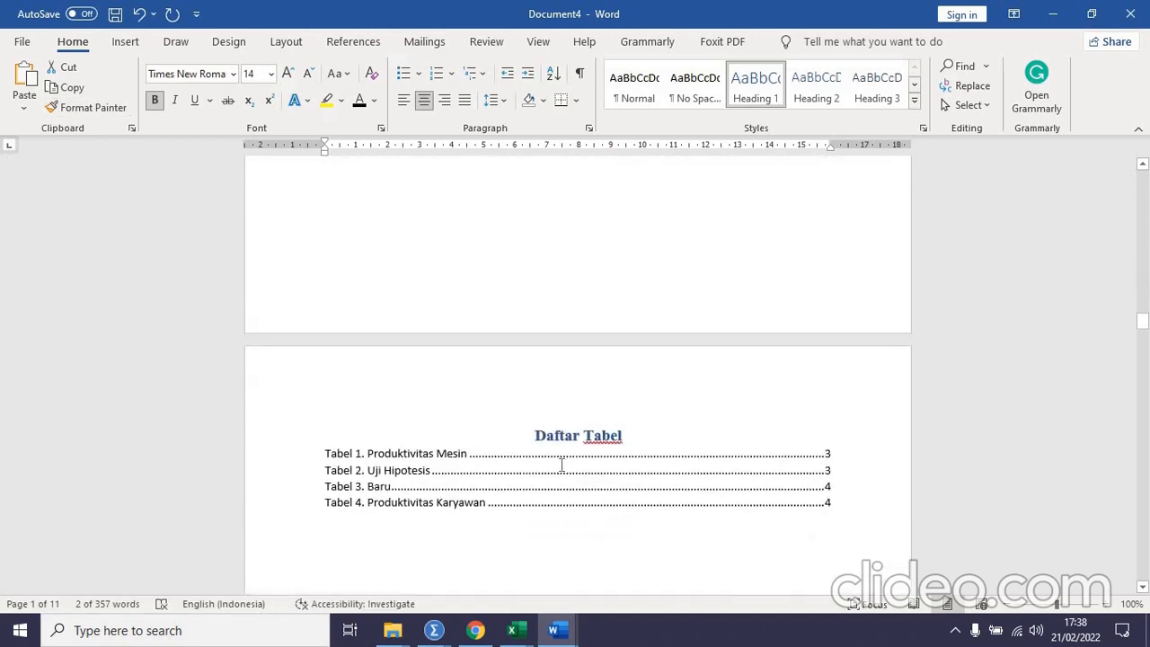
click(500, 405)
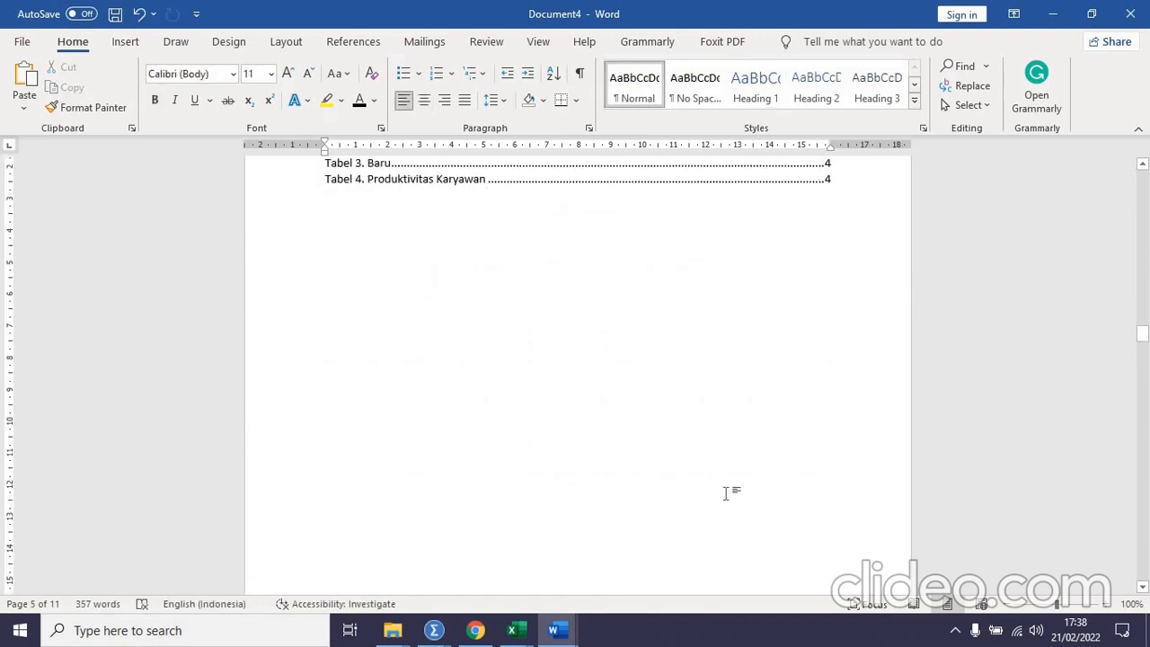
scroll(726, 494, down, 6)
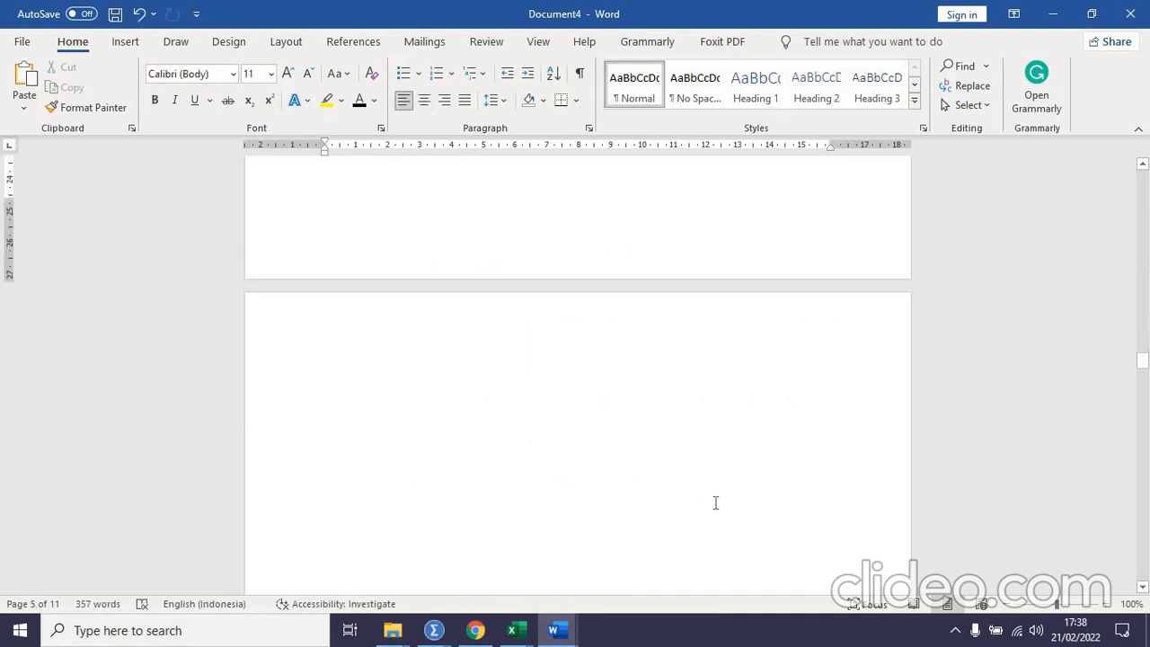
scroll(715, 502, down, 5)
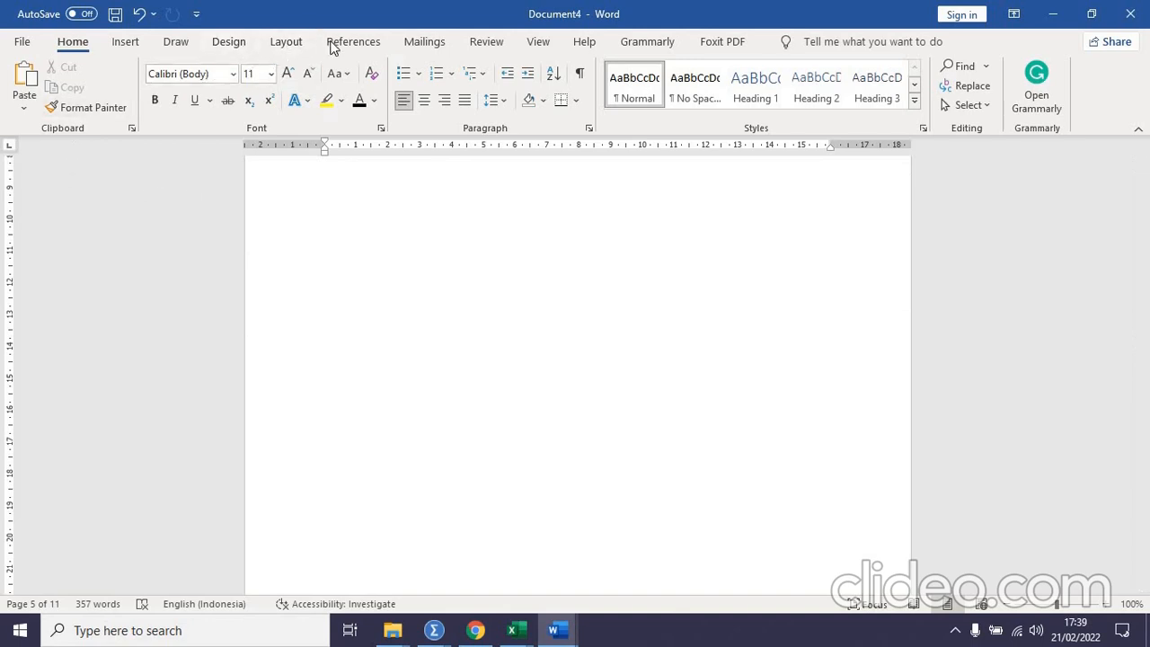
click(287, 42)
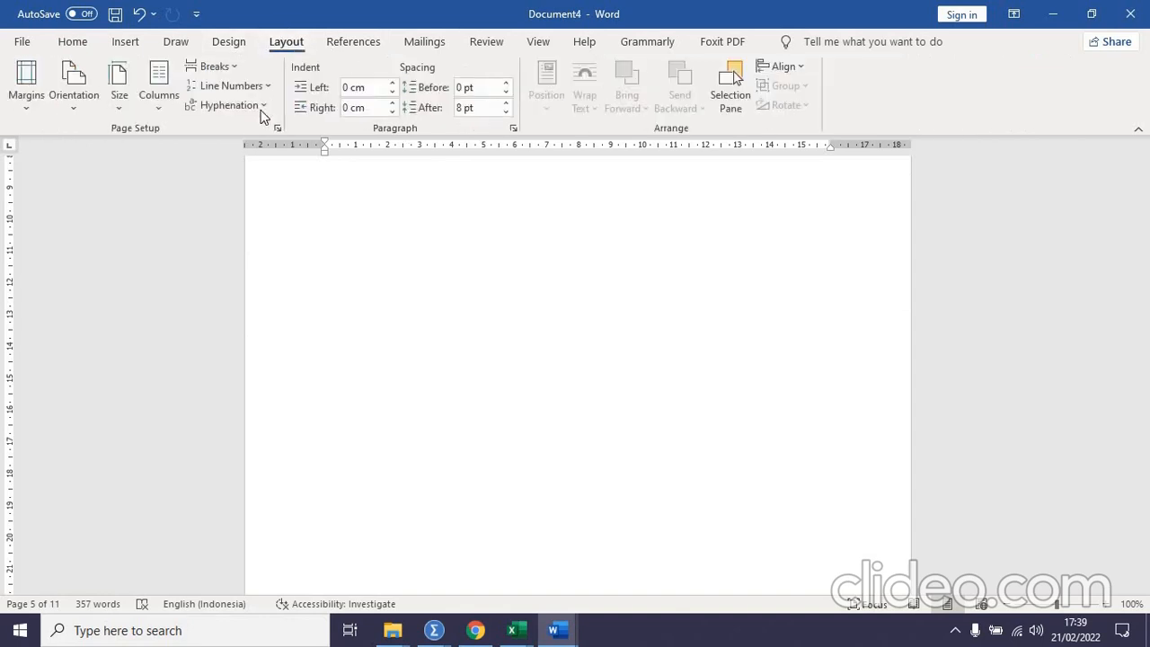
click(231, 69)
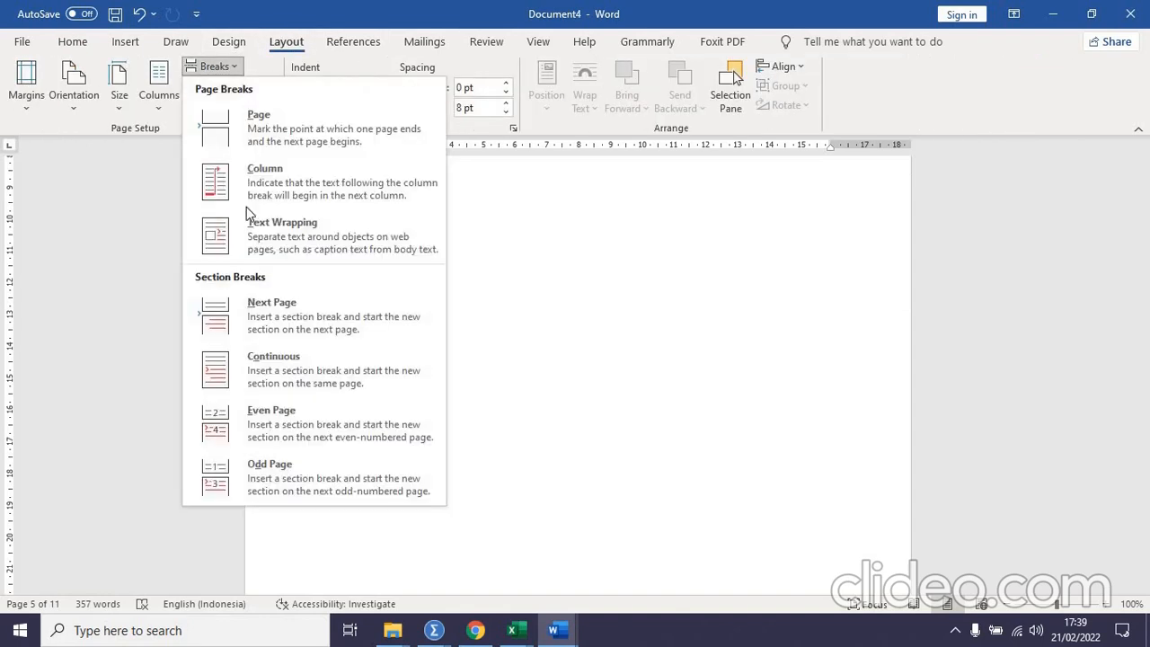
click(265, 308)
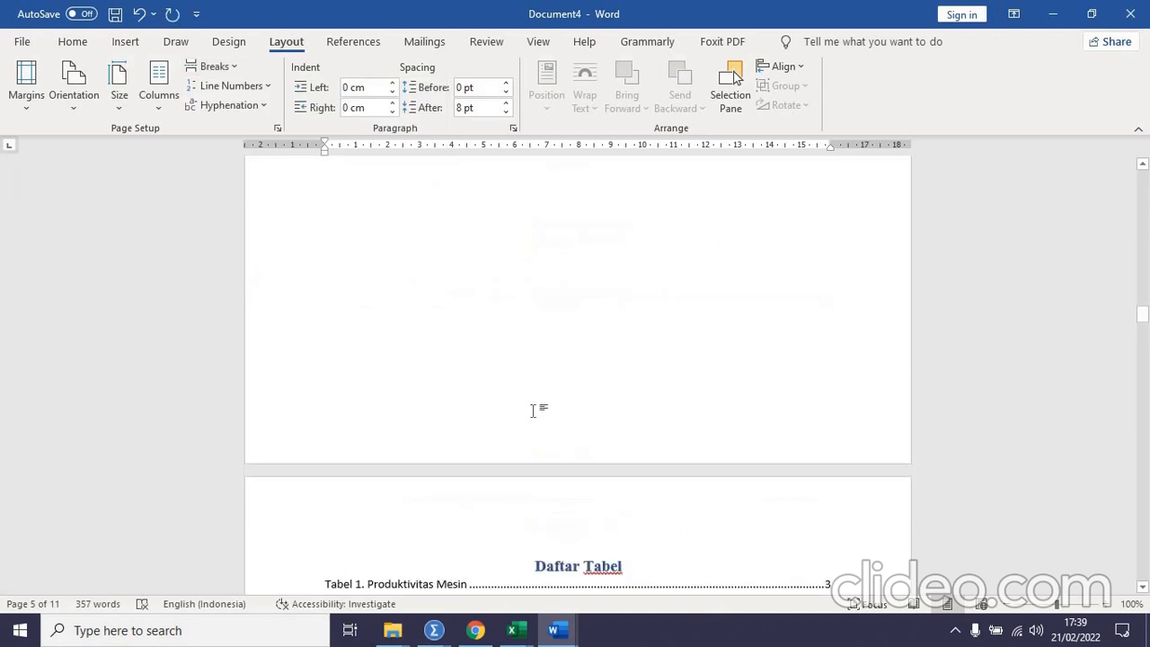
- Add right-aligned page numbers at the bottom of the pages, starting from the cover page
scroll(532, 410, up, 15)
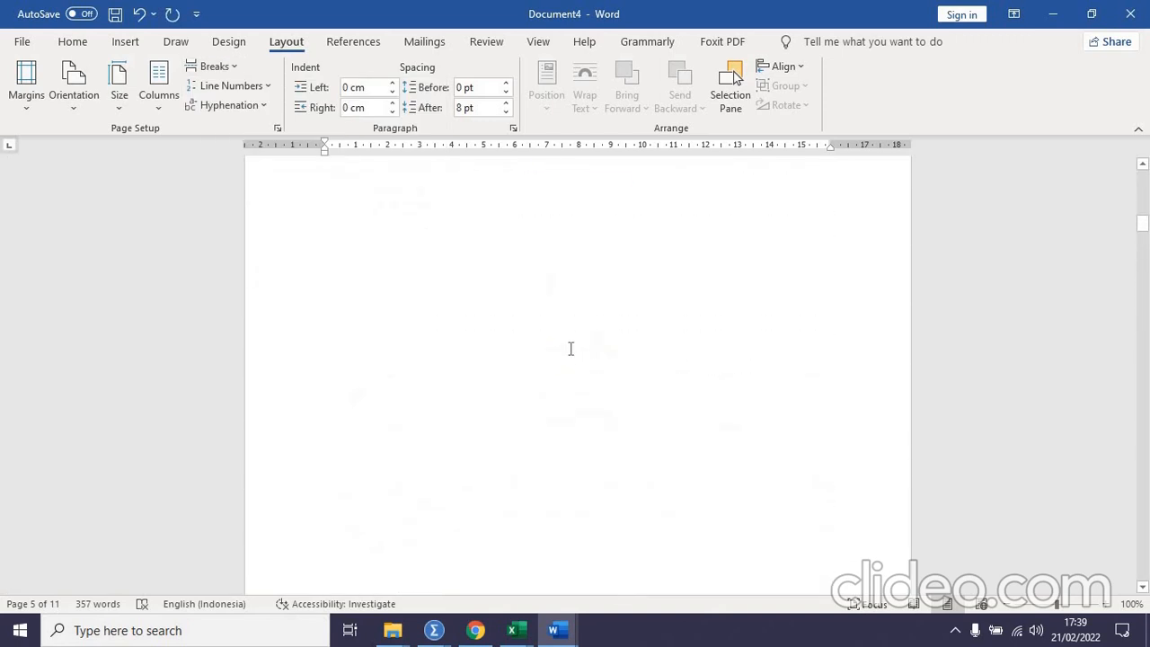
scroll(569, 348, up, 10)
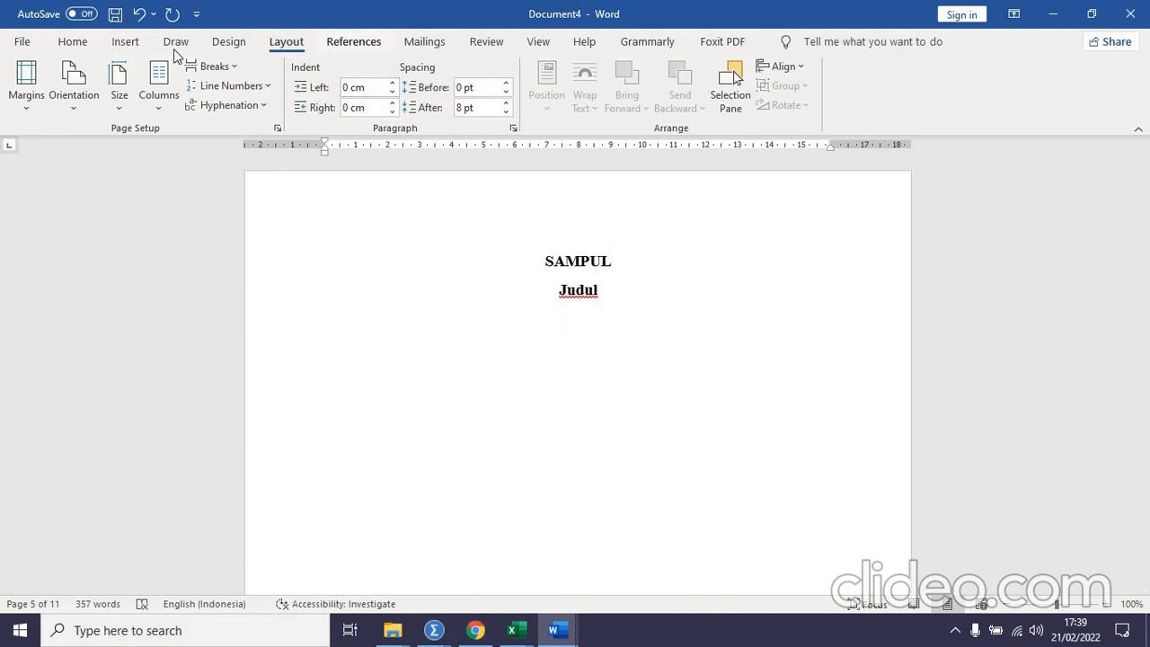
click(125, 42)
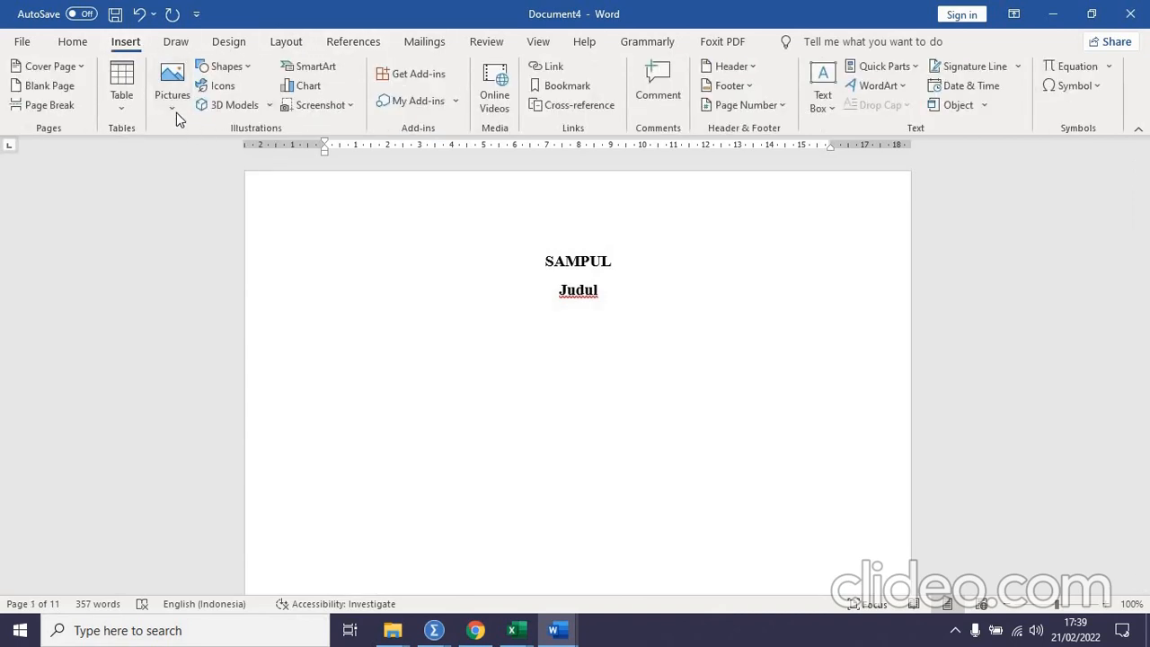
click(735, 106)
mouse_move(791, 157)
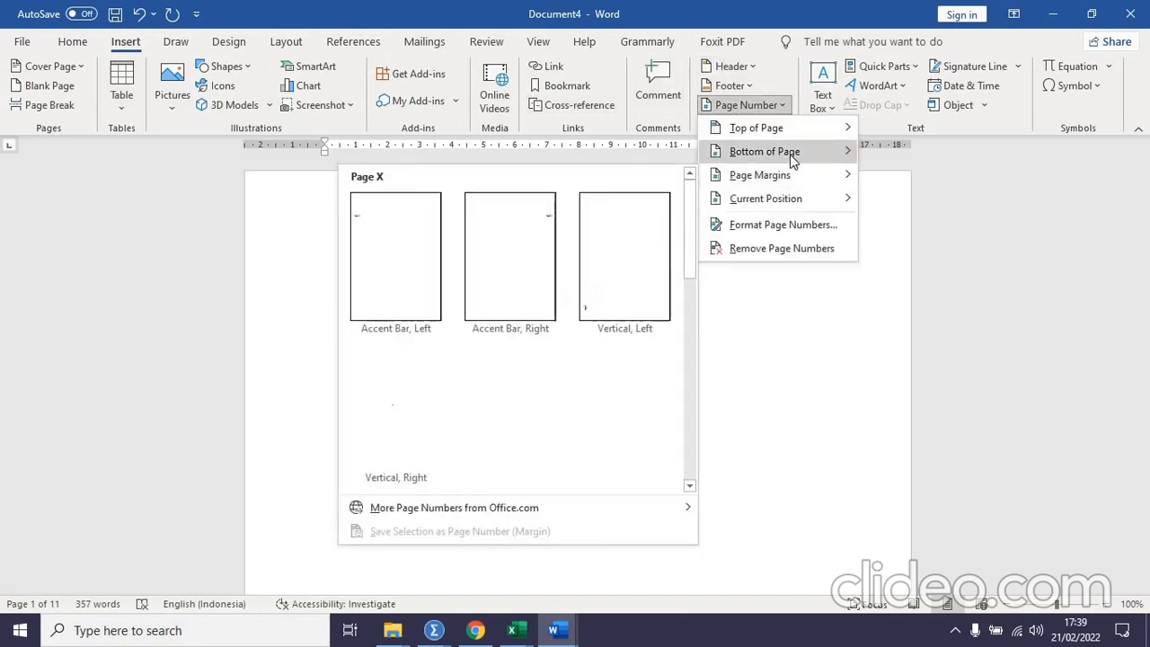
click(599, 431)
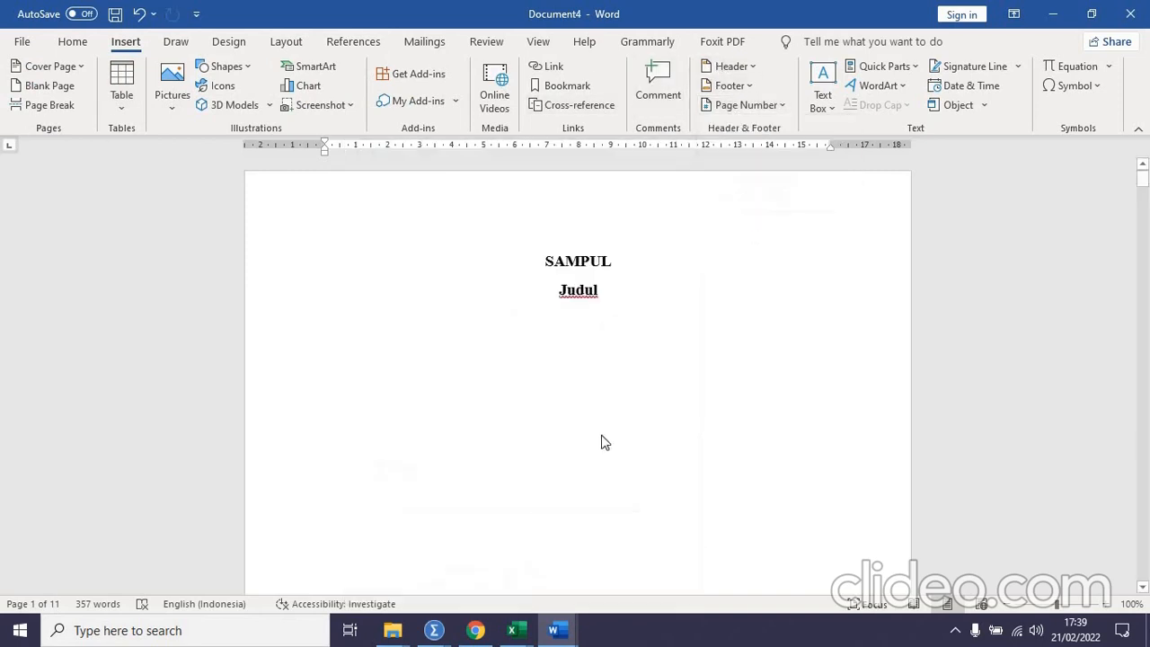
drag(1140, 385, 682, 213)
- Unlink the Section 2 footer on the "Kata Pengantar" page from the previous section
scroll(415, 422, down, 10)
scroll(286, 446, down, 1)
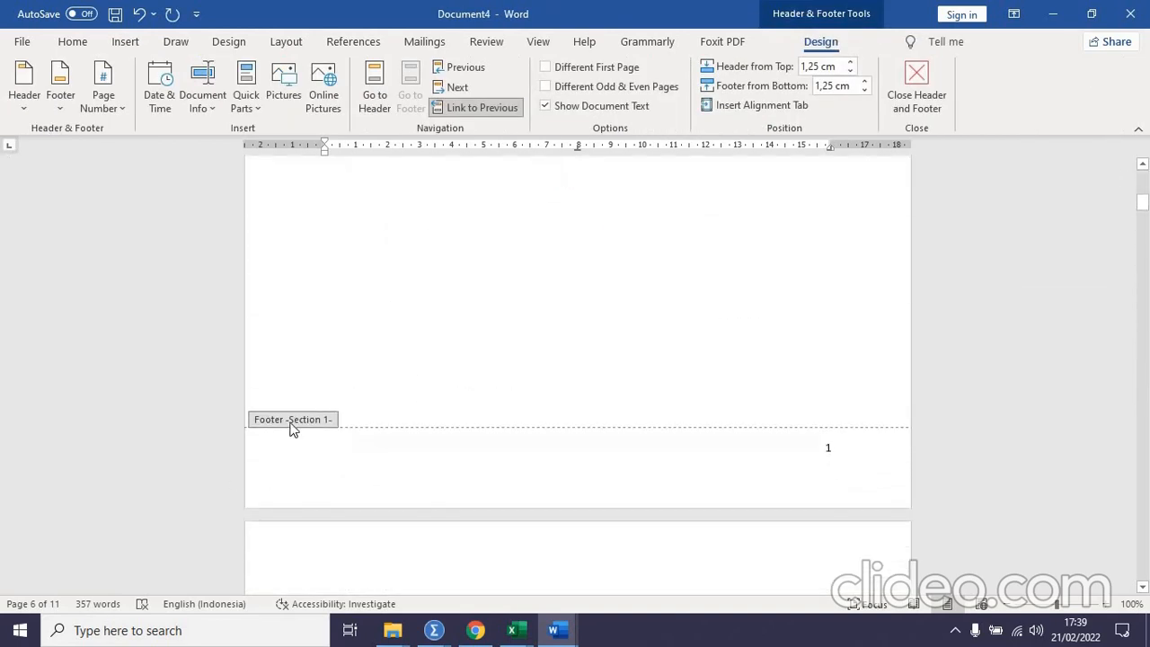
scroll(478, 421, down, 9)
scroll(475, 423, up, 1)
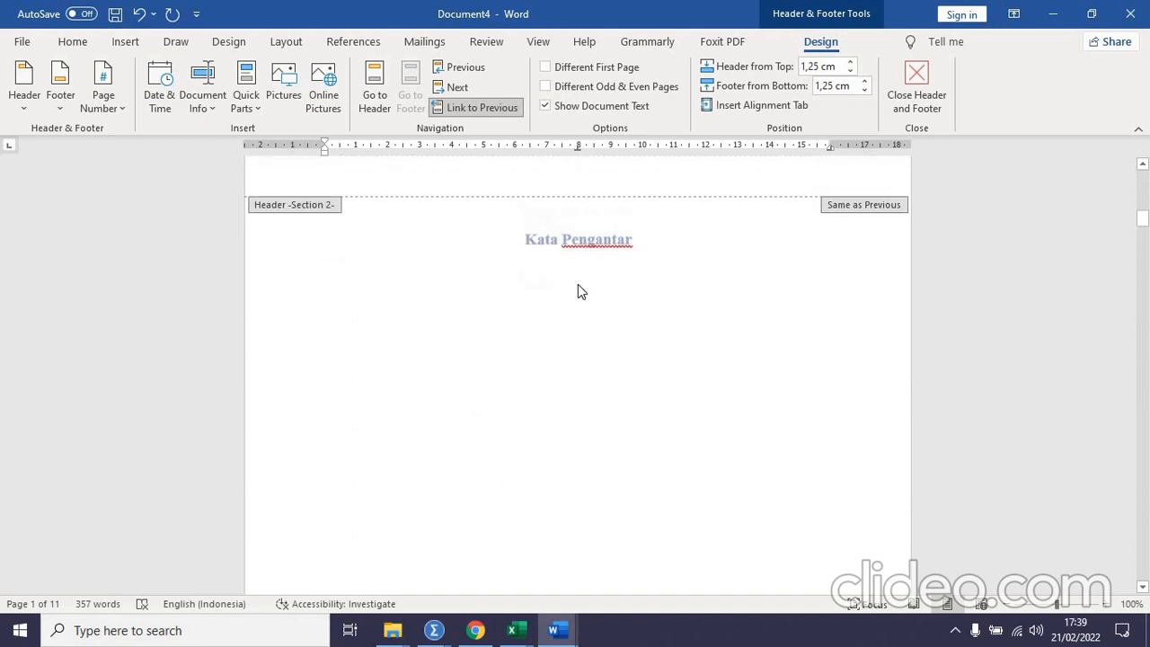
scroll(808, 457, down, 10)
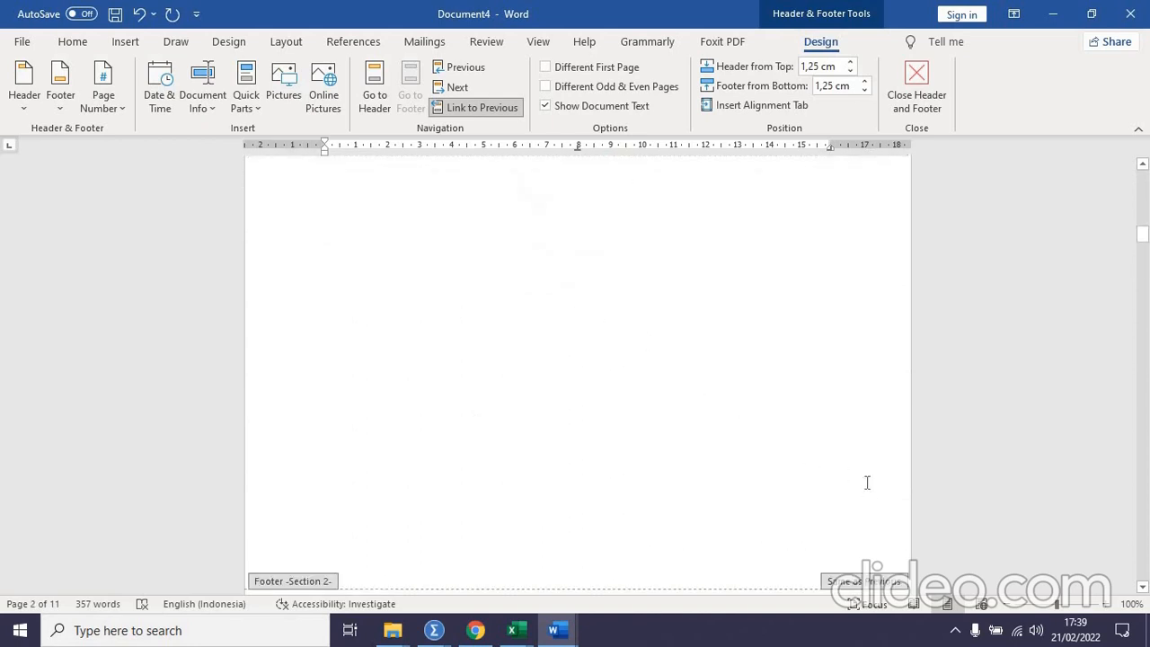
double_click(841, 473)
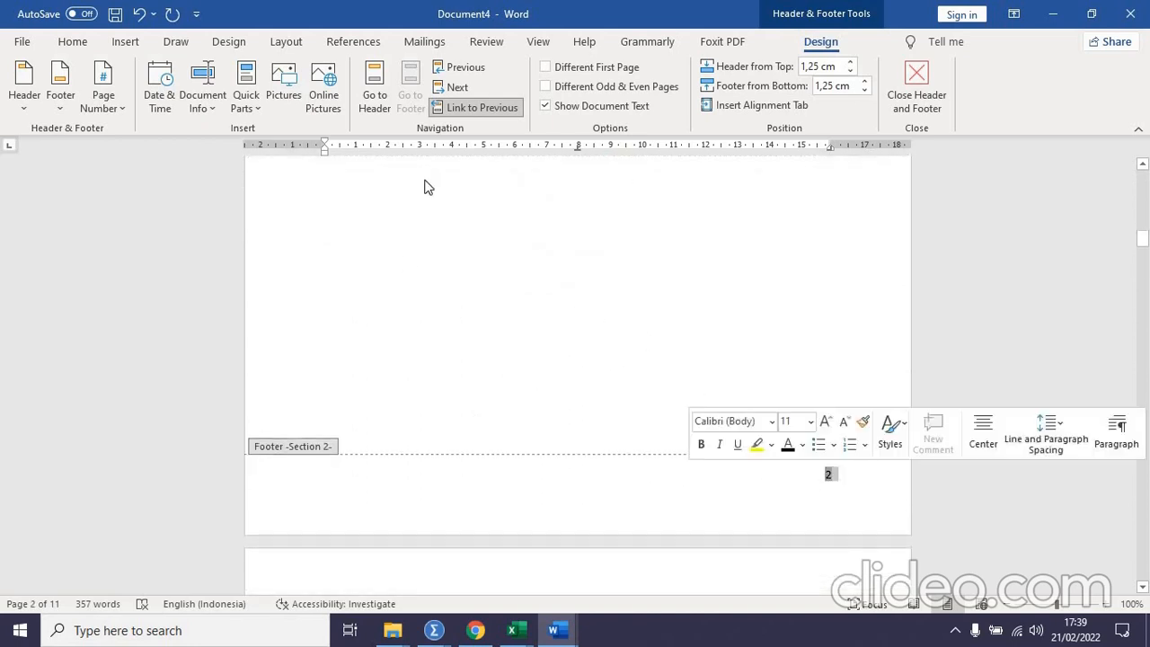
click(476, 107)
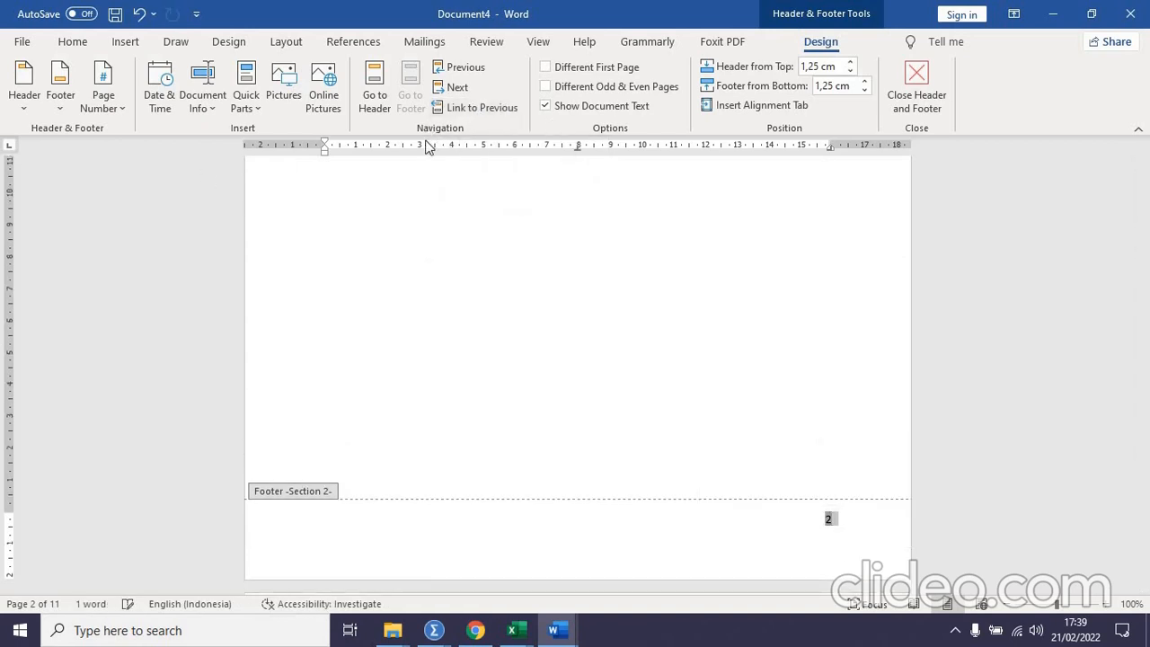
- Format the Section 2 page numbers as i, ii, iii and start the numbering at the first numeral
click(115, 112)
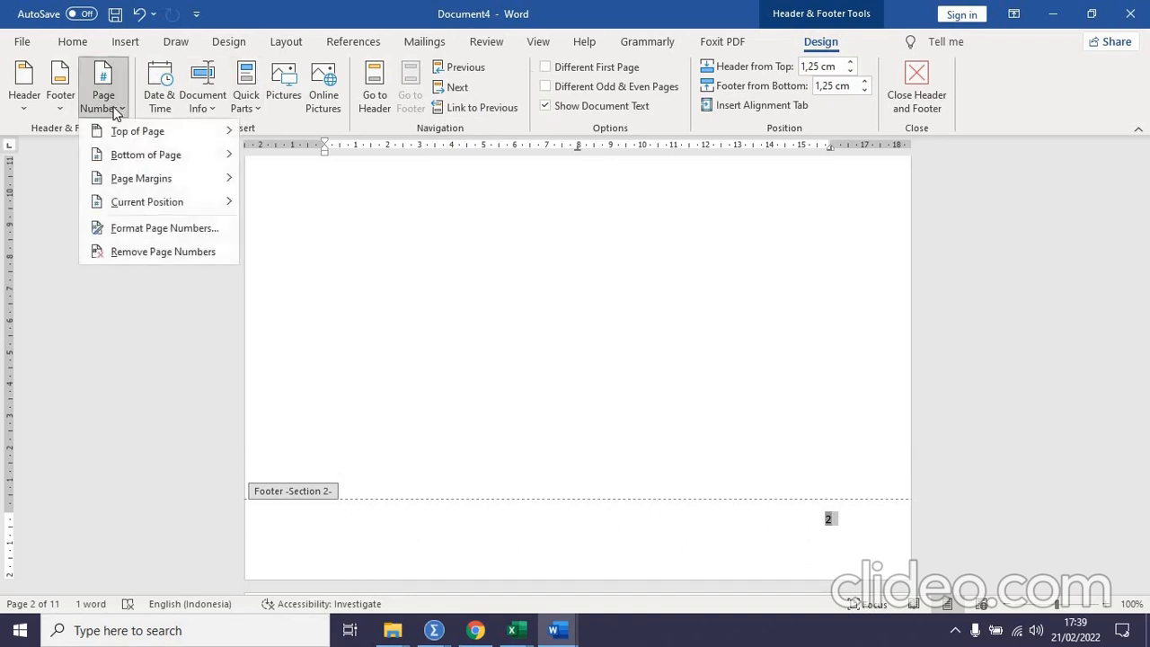
click(167, 230)
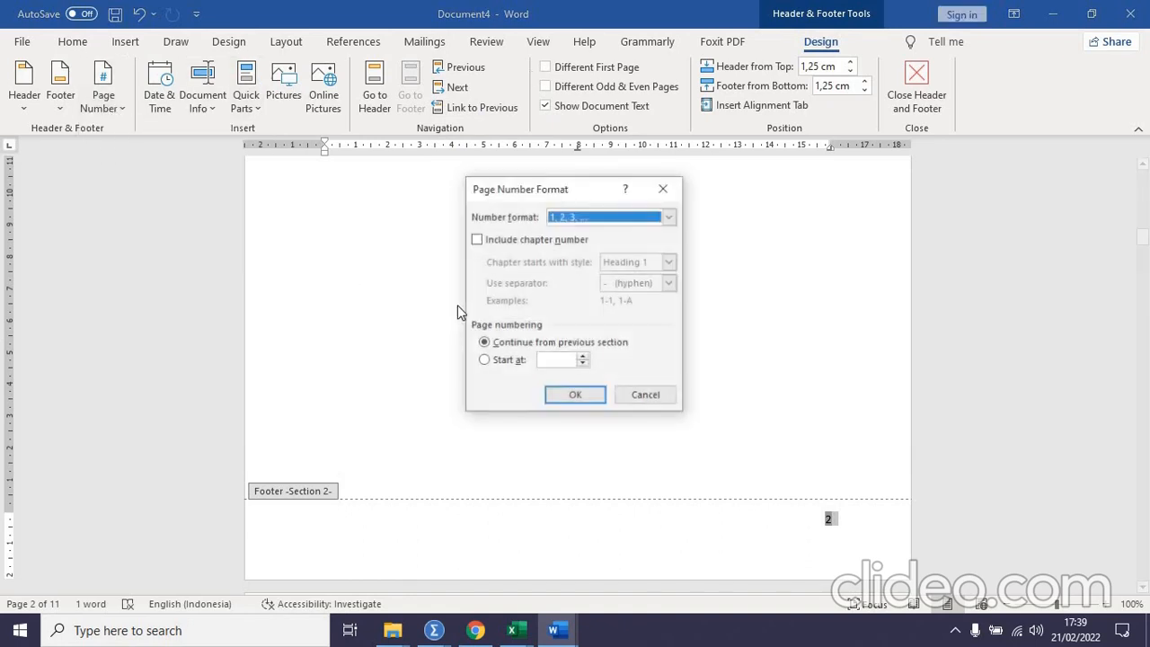
click(519, 363)
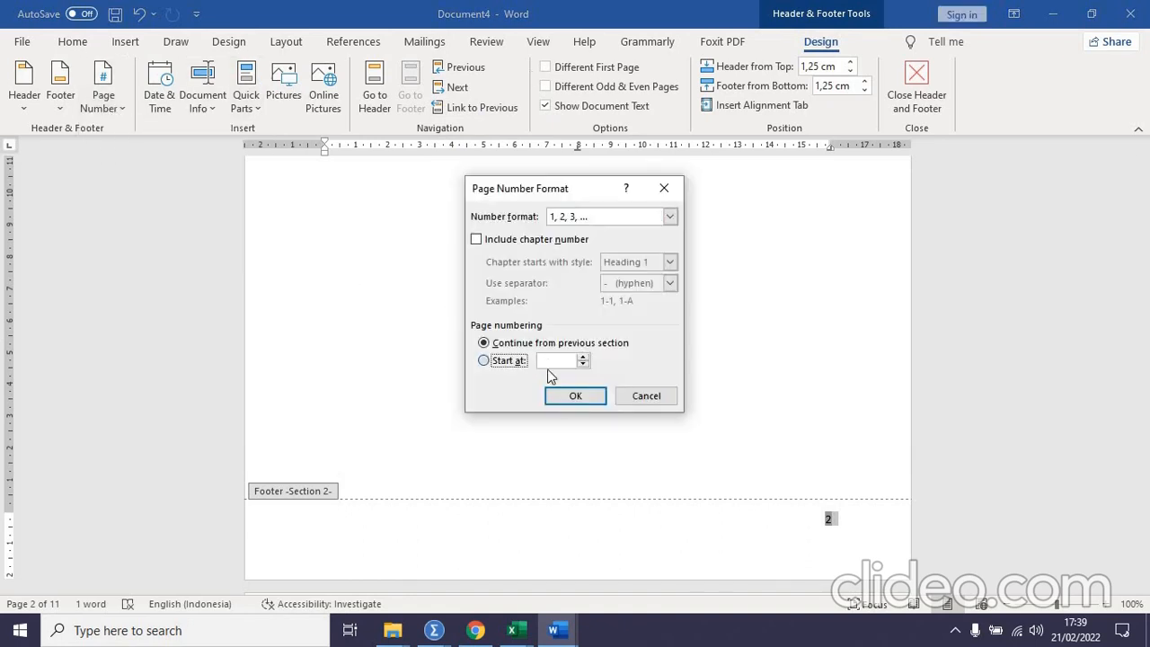
click(672, 216)
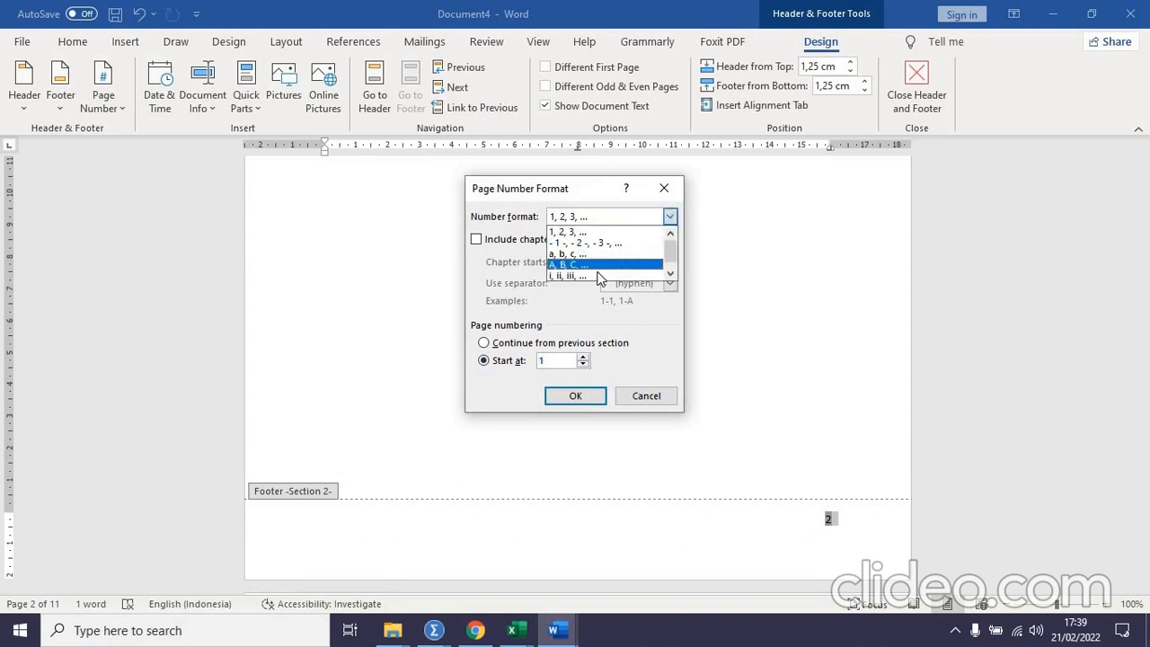
click(600, 279)
click(577, 401)
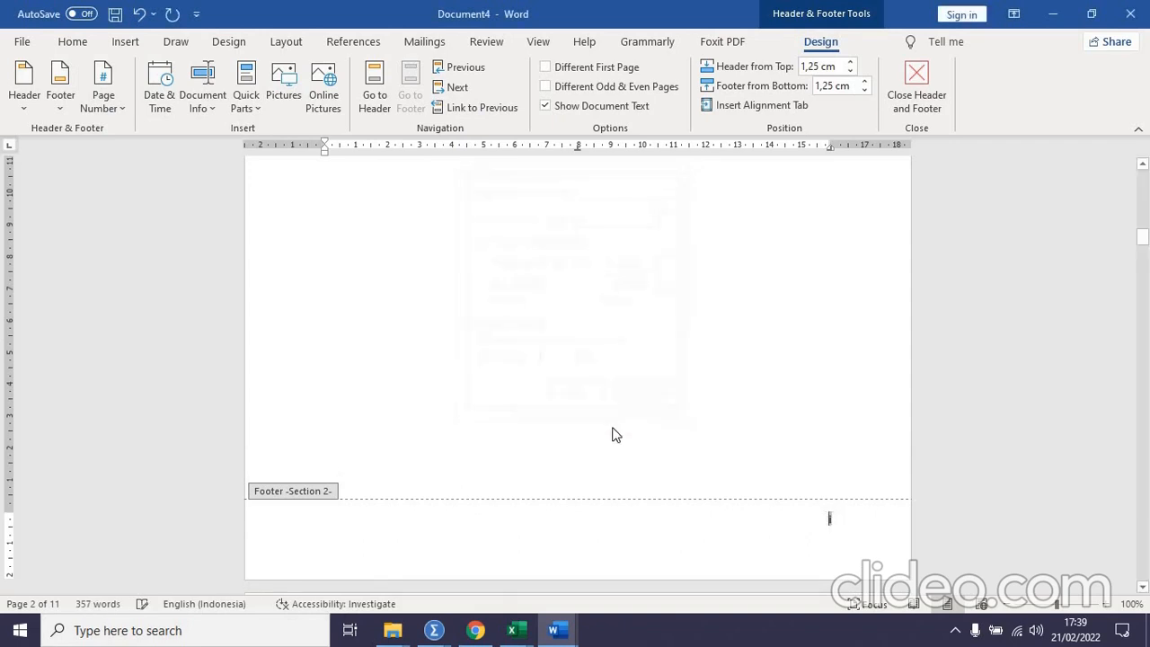
- Remove the page number from the cover page's Section 1 footer
scroll(652, 421, up, 20)
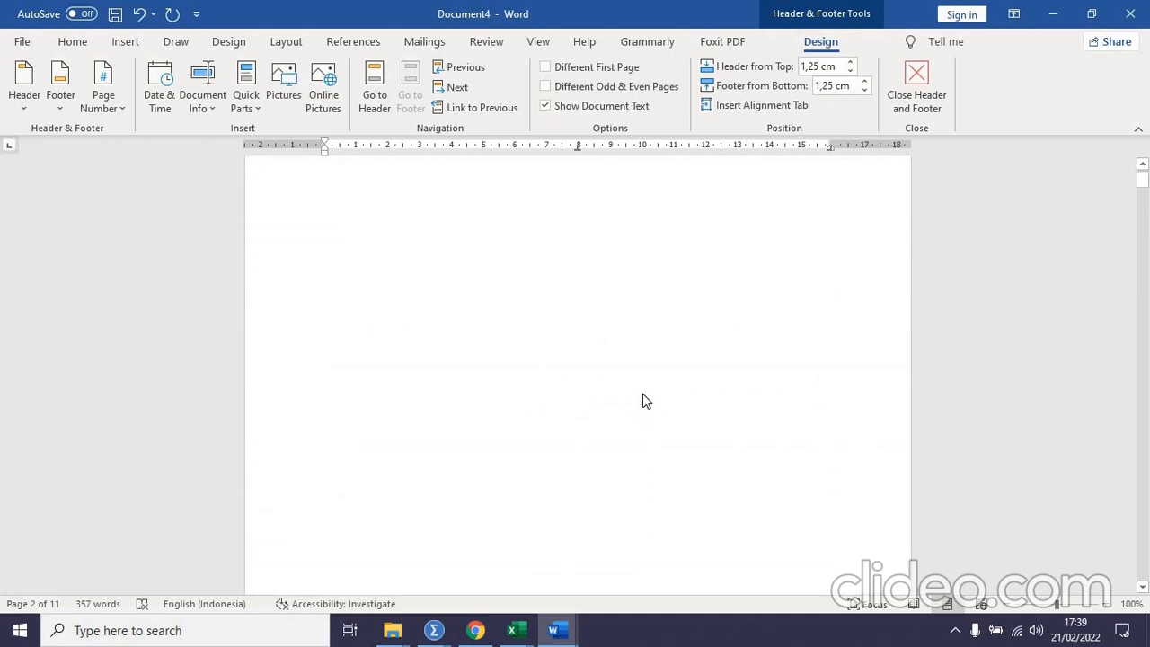
scroll(772, 431, down, 10)
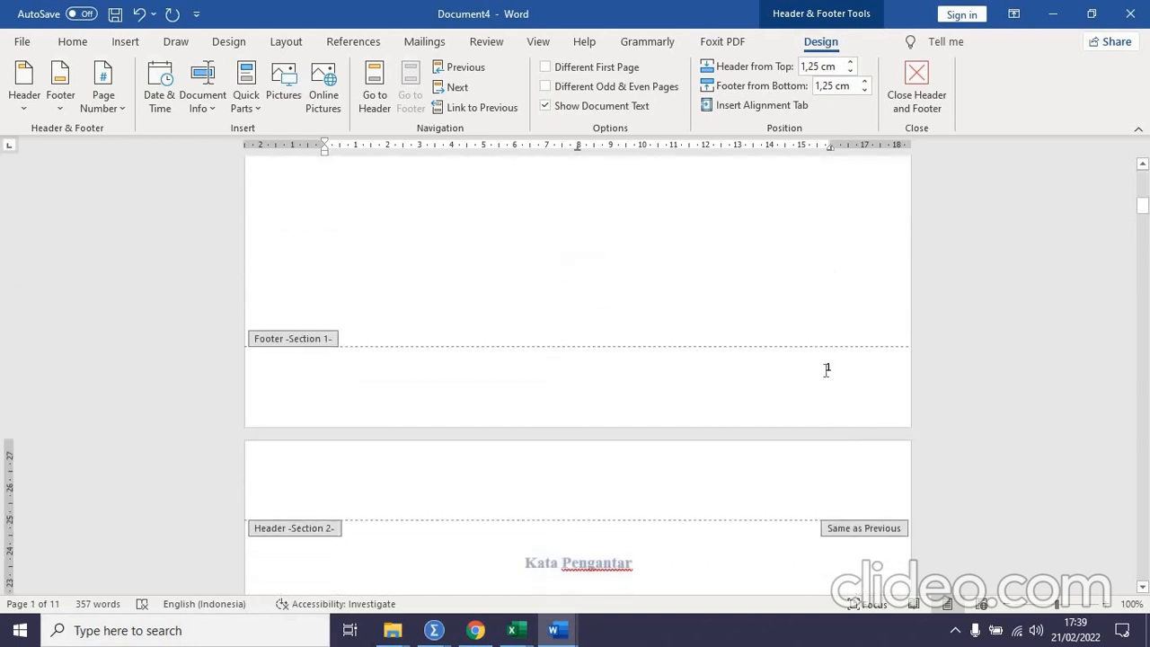
double_click(830, 366)
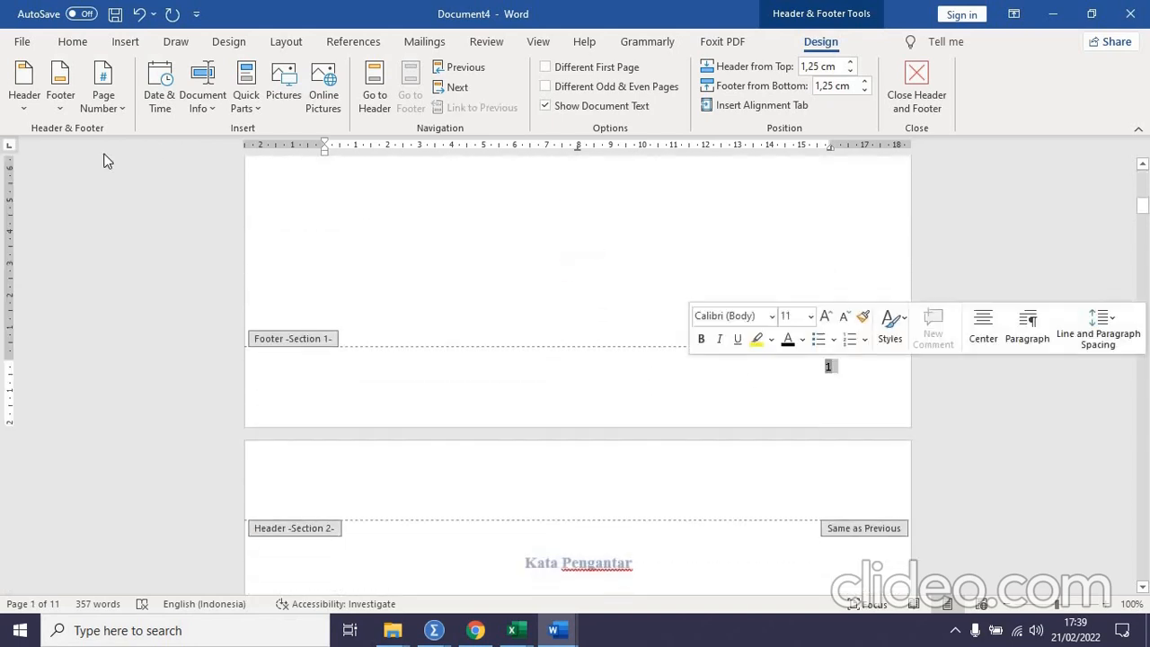
click(115, 106)
click(126, 253)
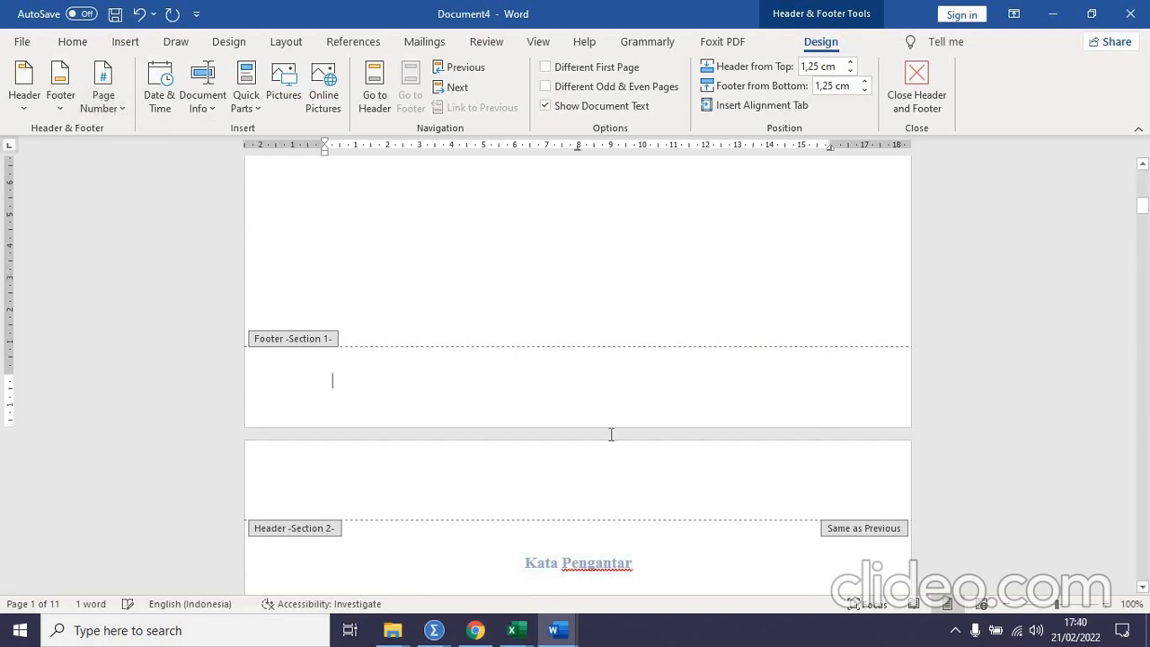
- Examine the page numbers in the Section 2 footers from "Kata Pengantar" through to the start of Section 3
scroll(680, 471, down, 5)
scroll(669, 474, down, 10)
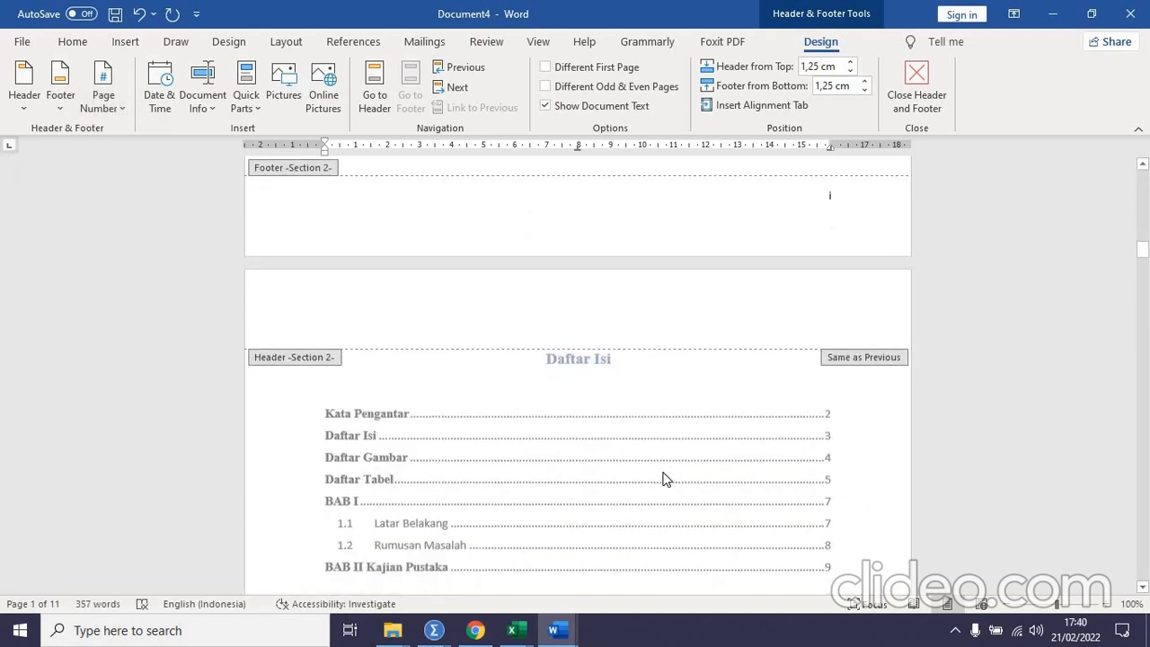
scroll(661, 477, down, 10)
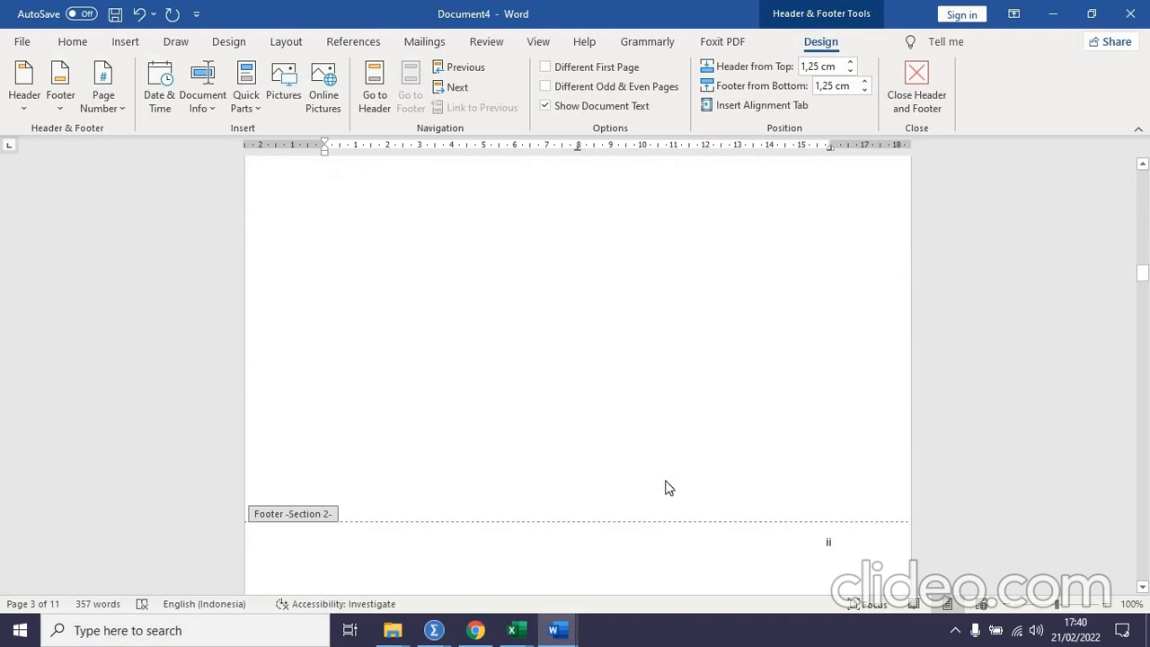
scroll(664, 485, down, 5)
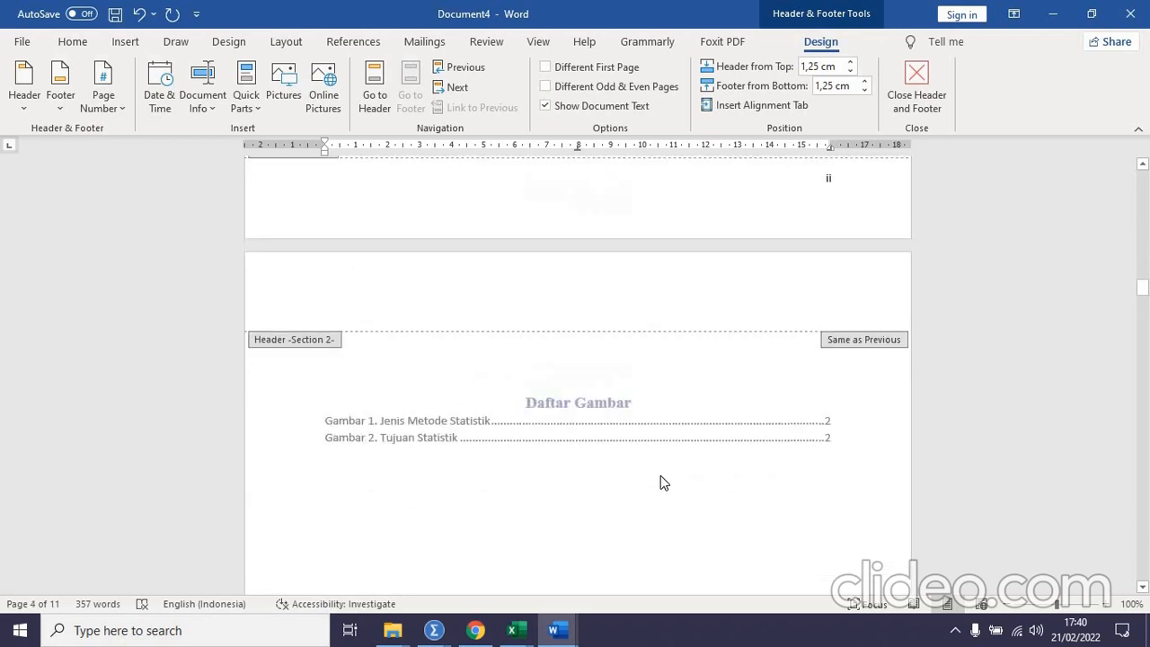
scroll(660, 483, down, 12)
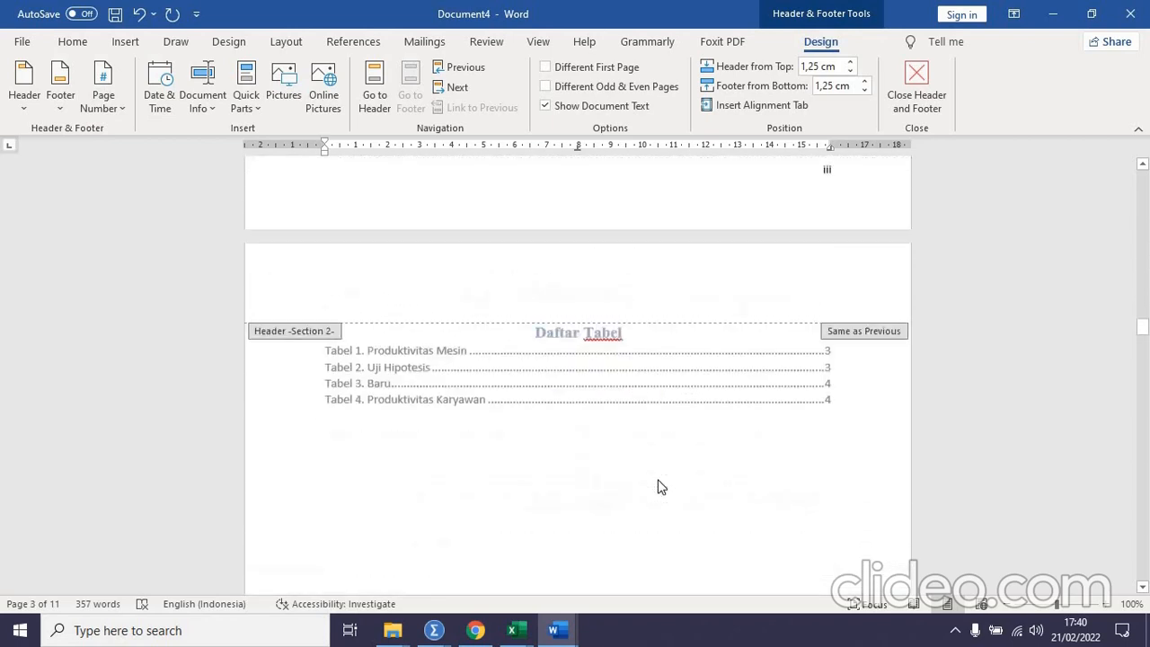
scroll(660, 485, down, 8)
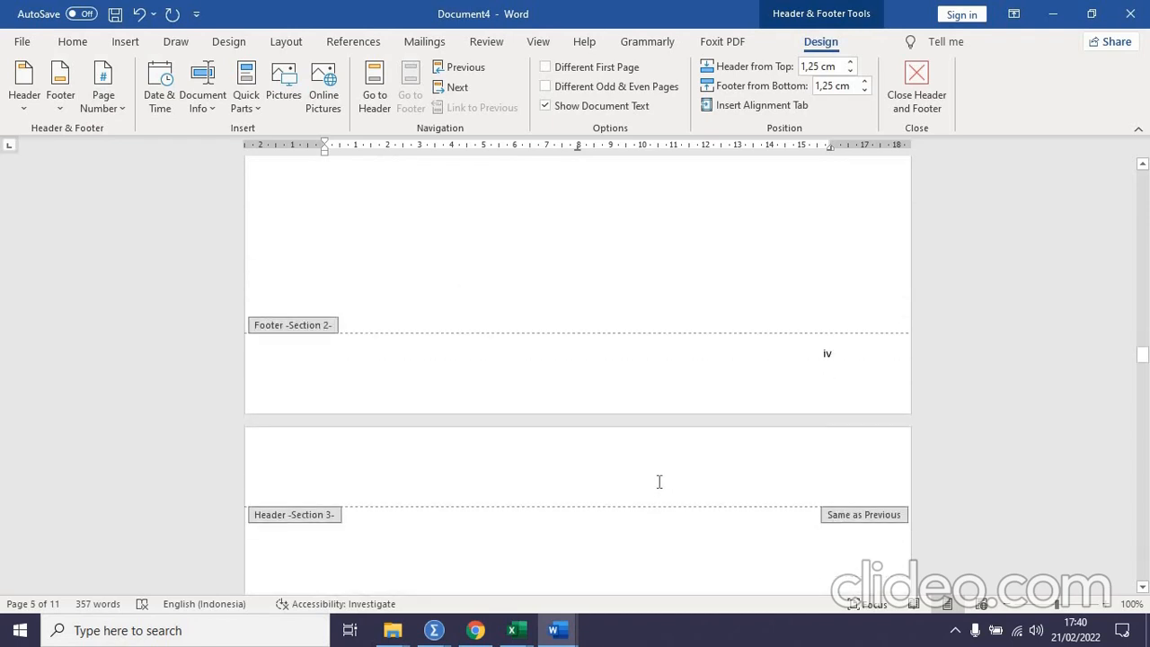
scroll(660, 488, down, 4)
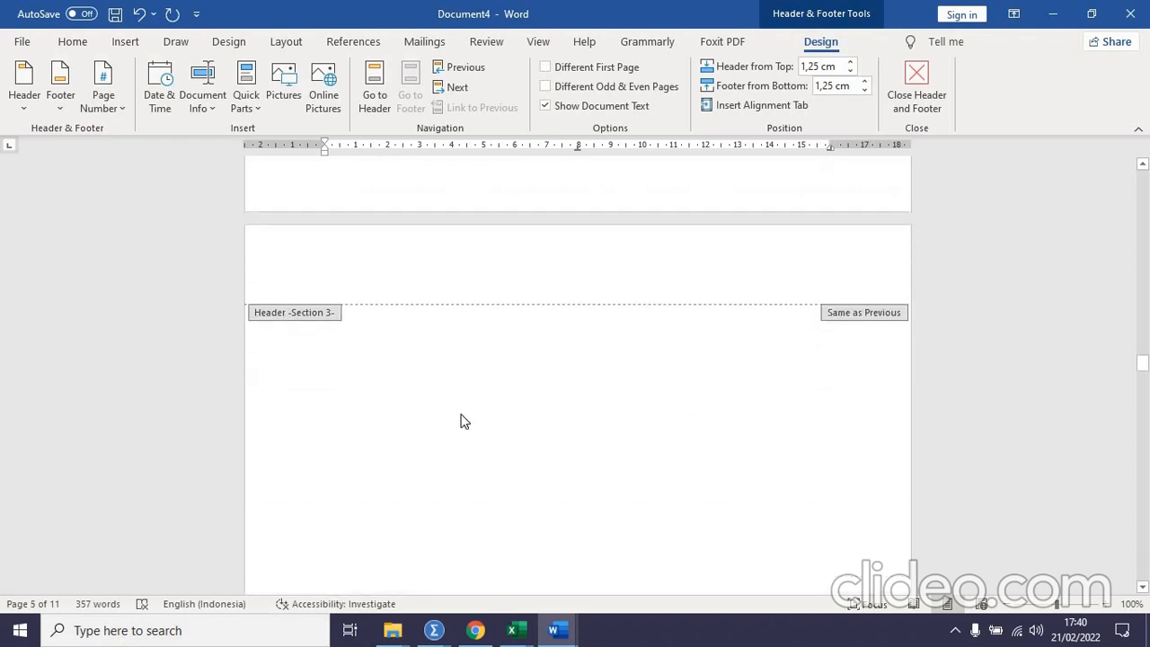
scroll(434, 410, down, 15)
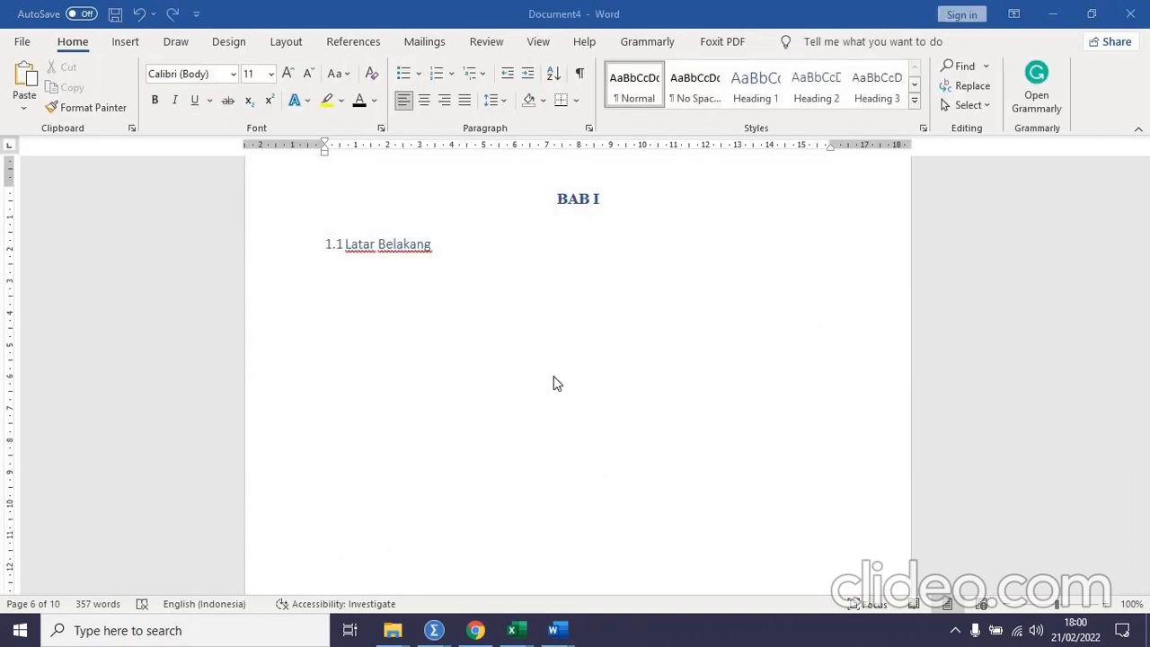
- Set the Section 3 page numbering, beginning at the BAB I page, to start at 1
scroll(553, 383, down, 15)
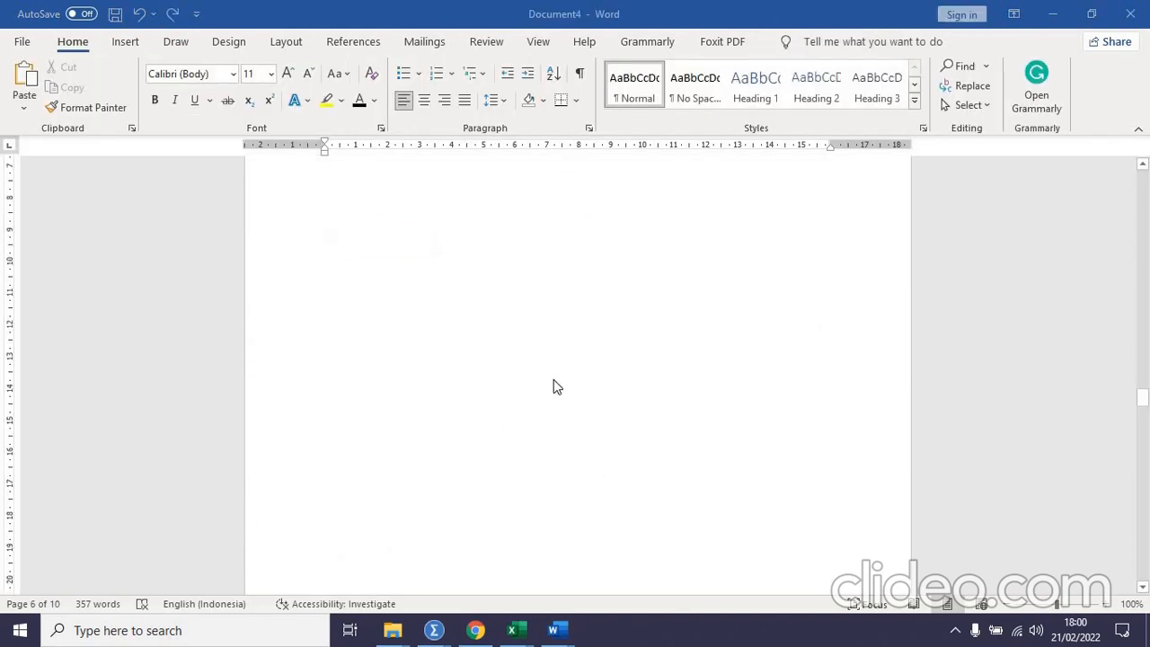
scroll(844, 399, up, 1)
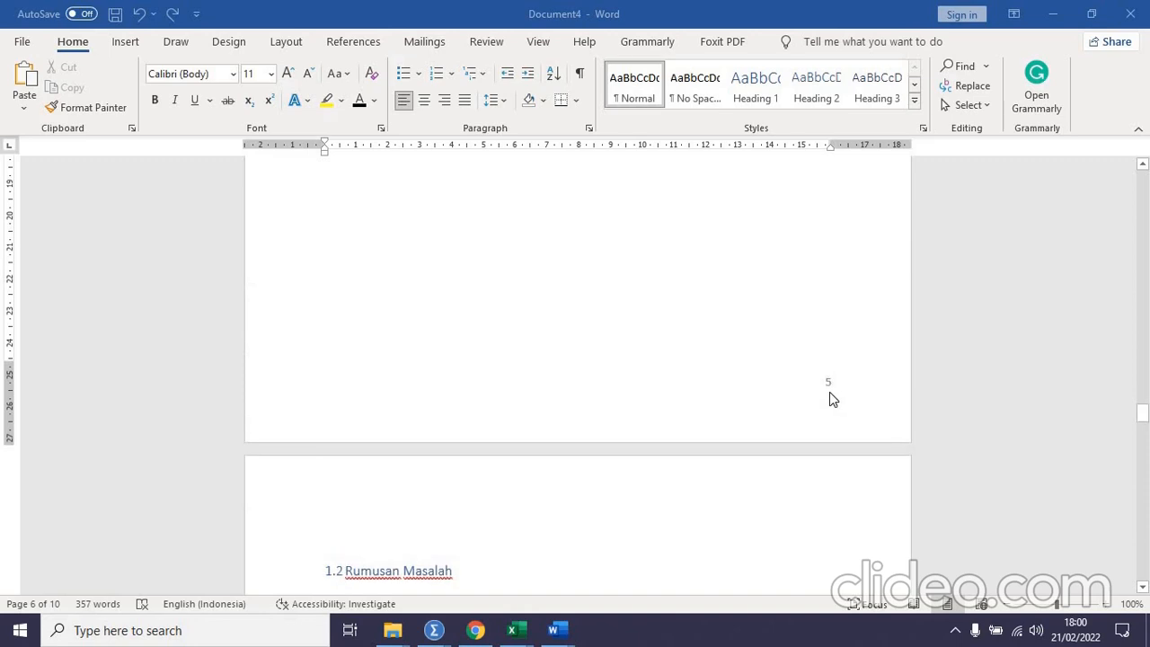
double_click(828, 387)
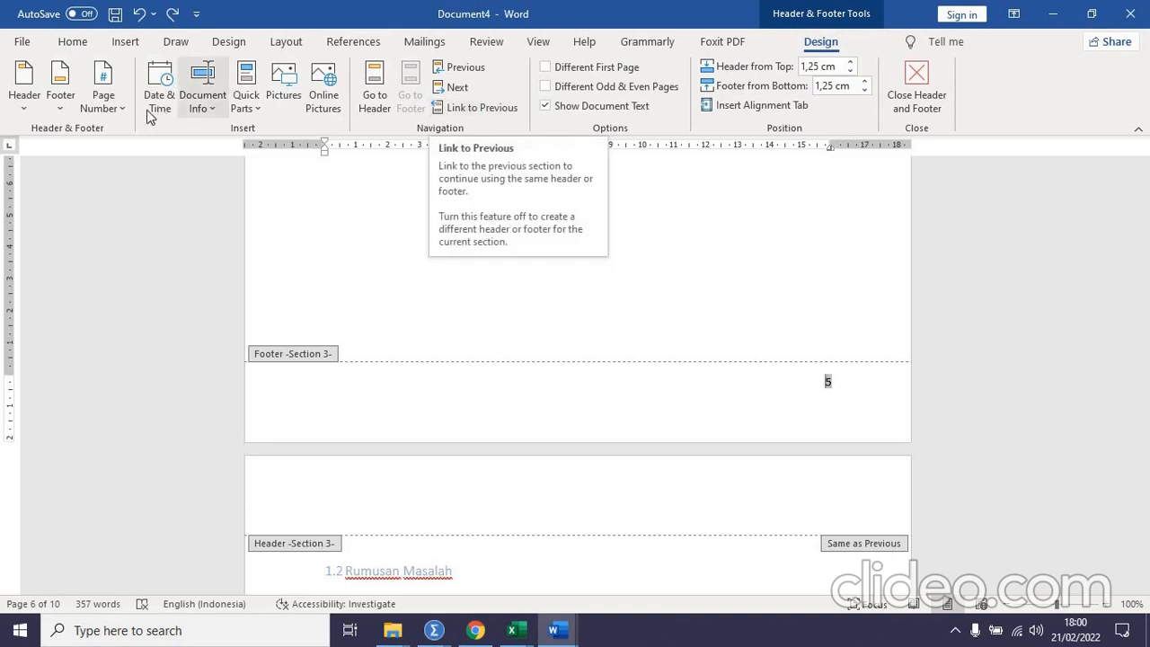
click(118, 111)
click(158, 230)
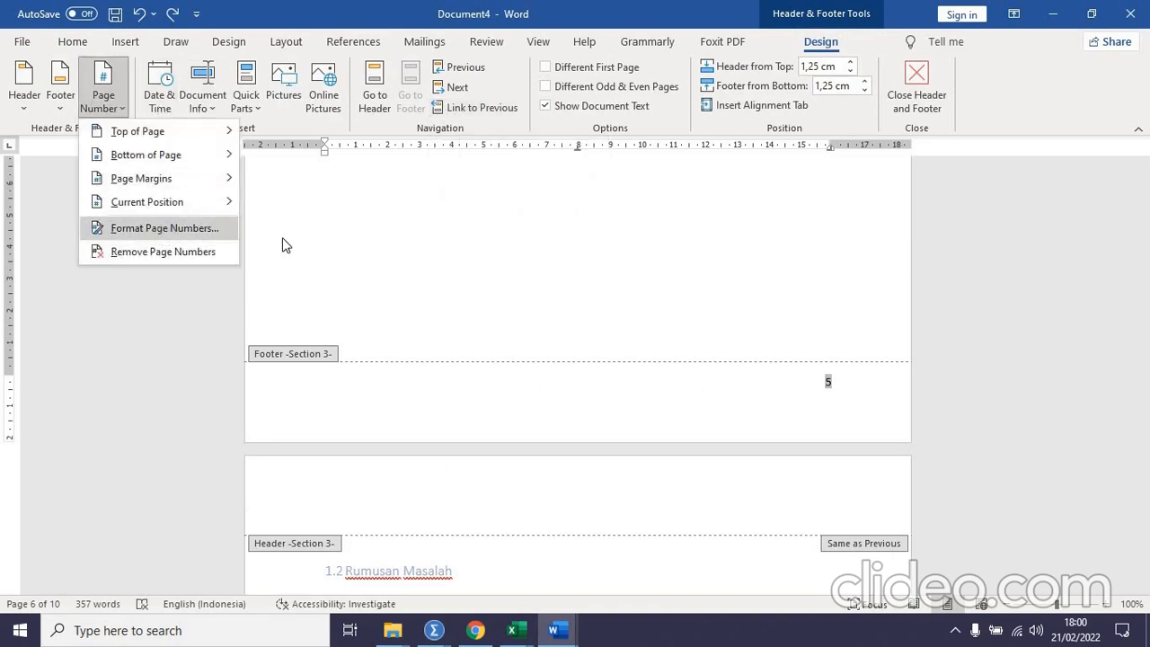
click(512, 361)
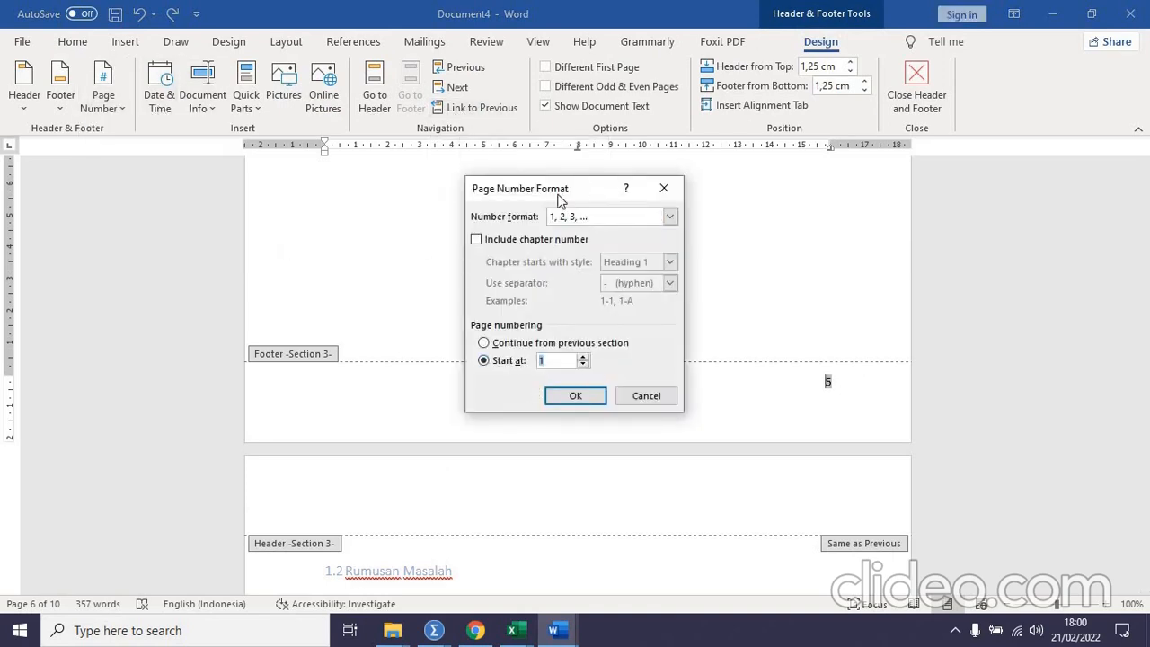
click(572, 399)
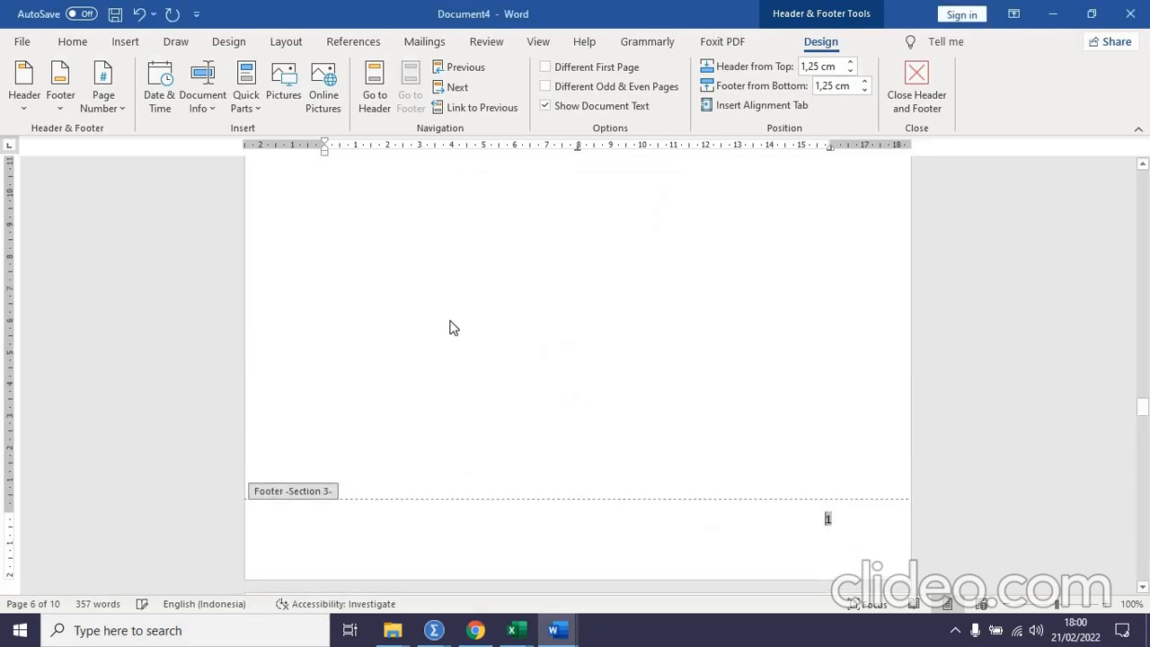
- Leave footer editing and update only the page numbers of the table of contents on the "Daftar Isi" page
scroll(466, 349, up, 10)
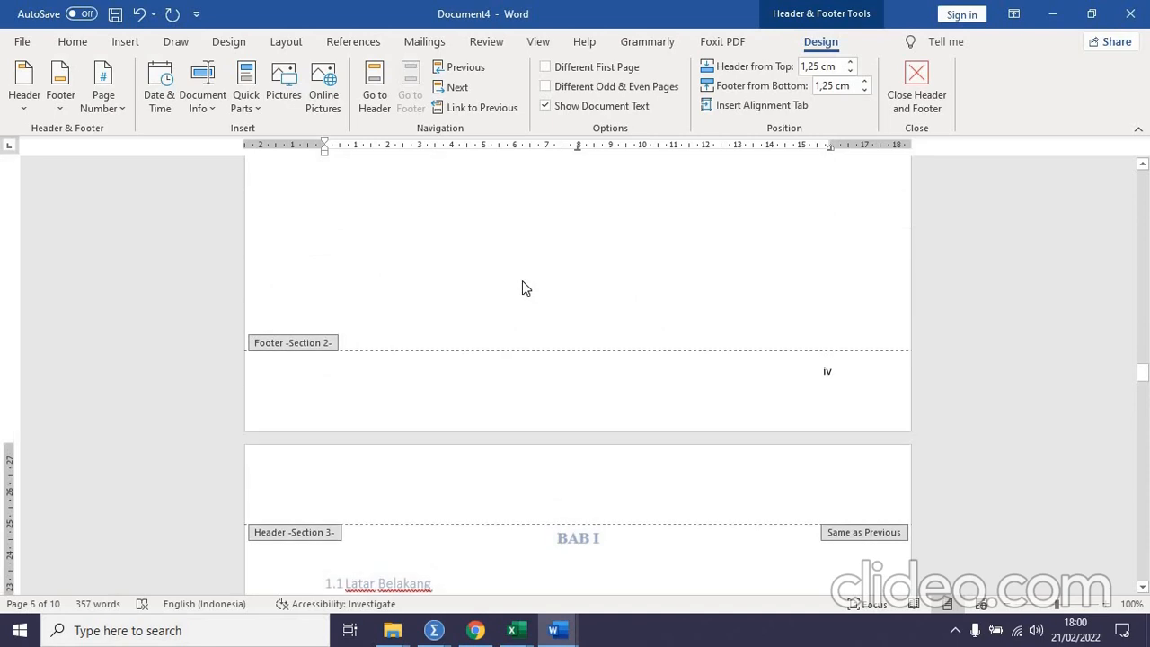
scroll(588, 269, up, 10)
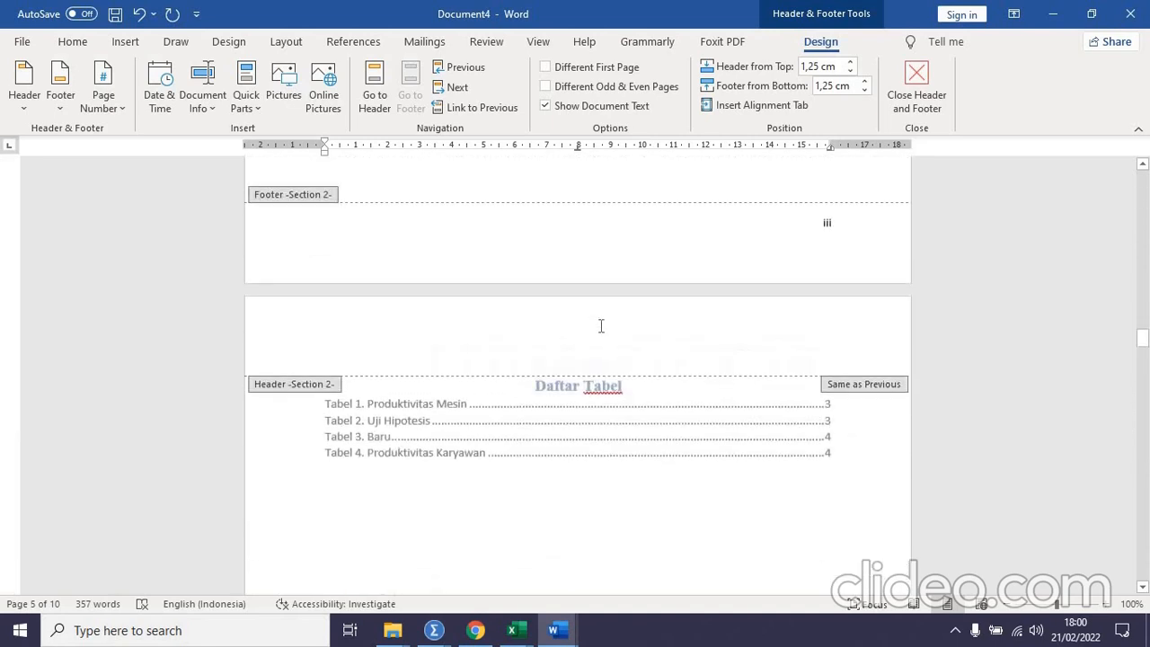
scroll(604, 326, up, 10)
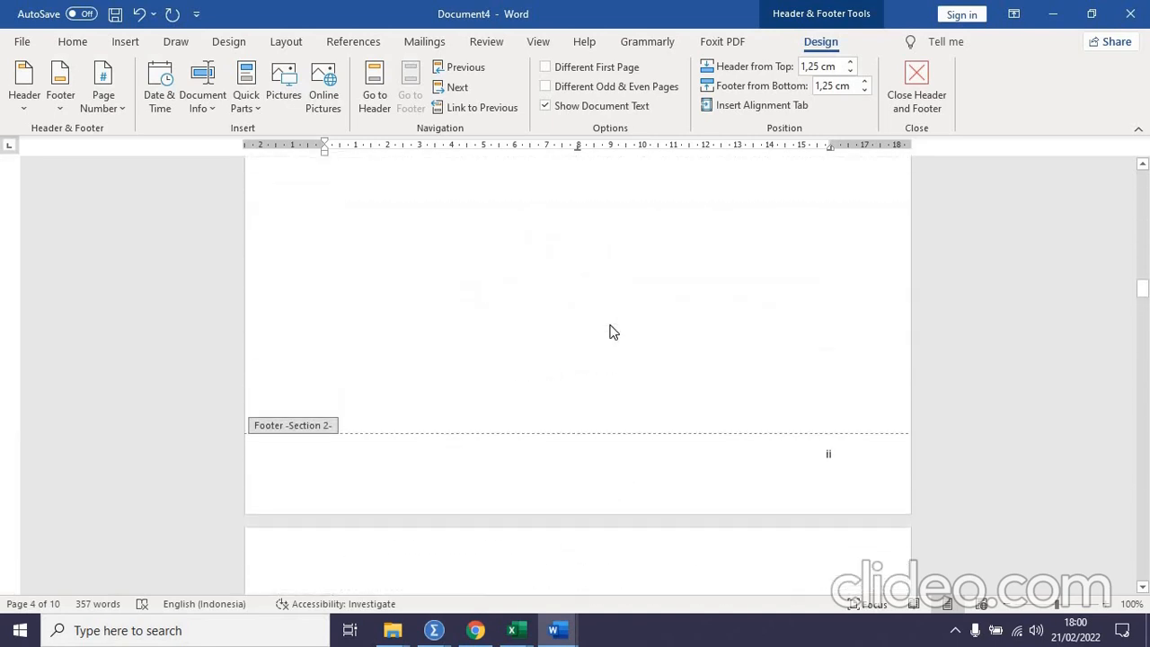
scroll(611, 324, up, 5)
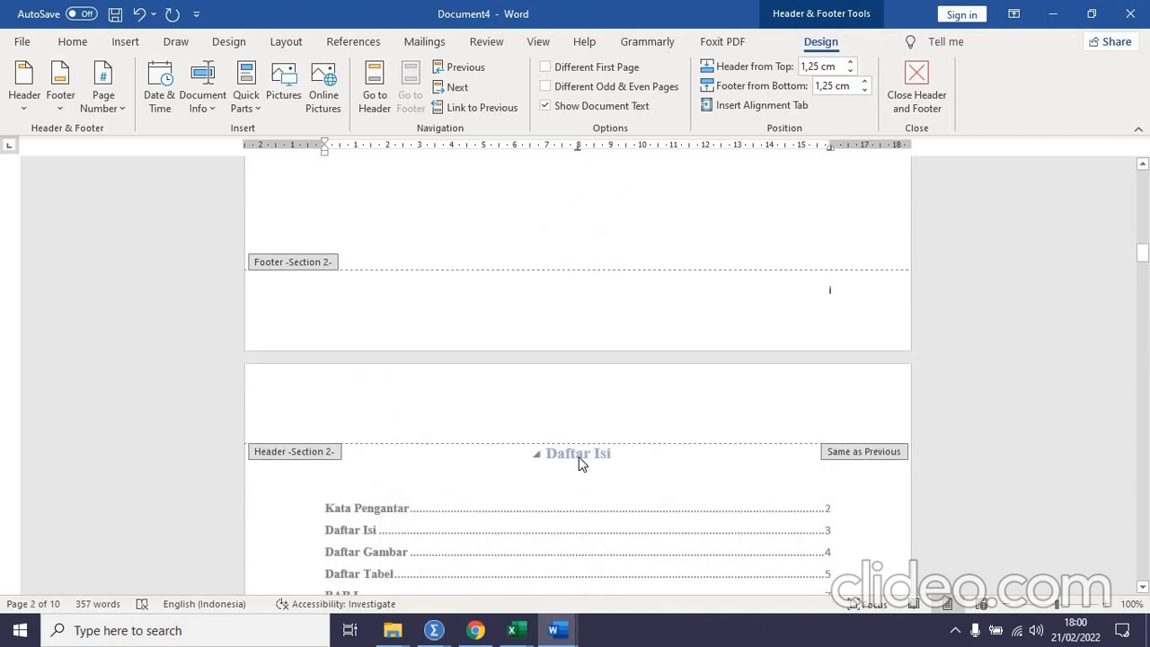
double_click(694, 485)
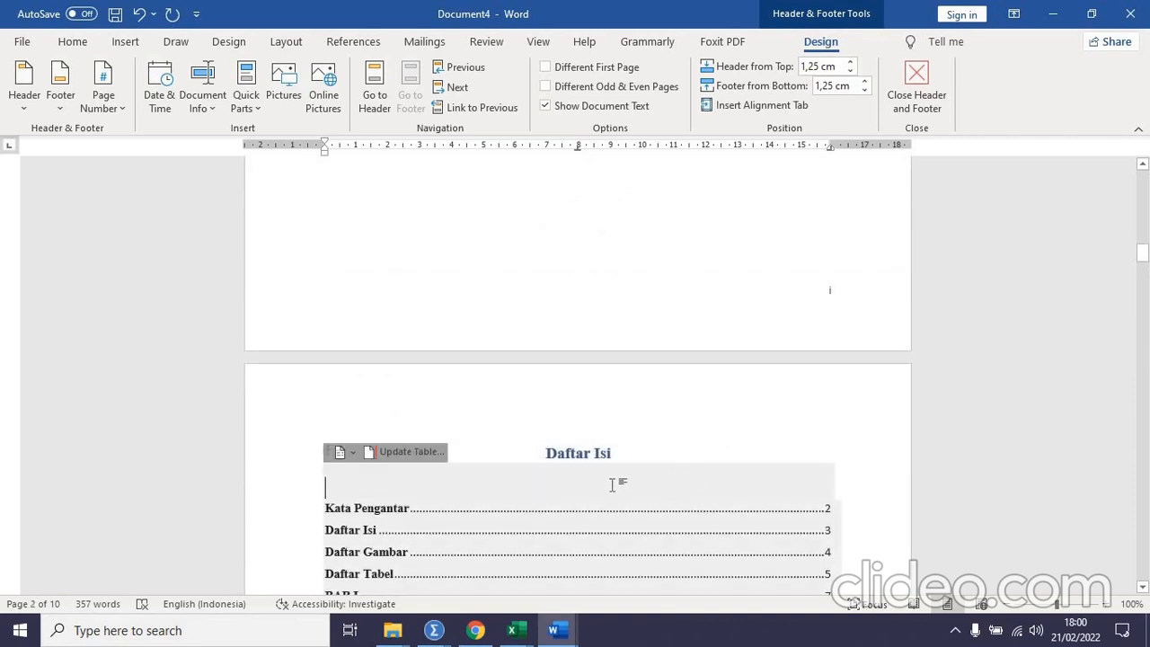
scroll(640, 461, down, 4)
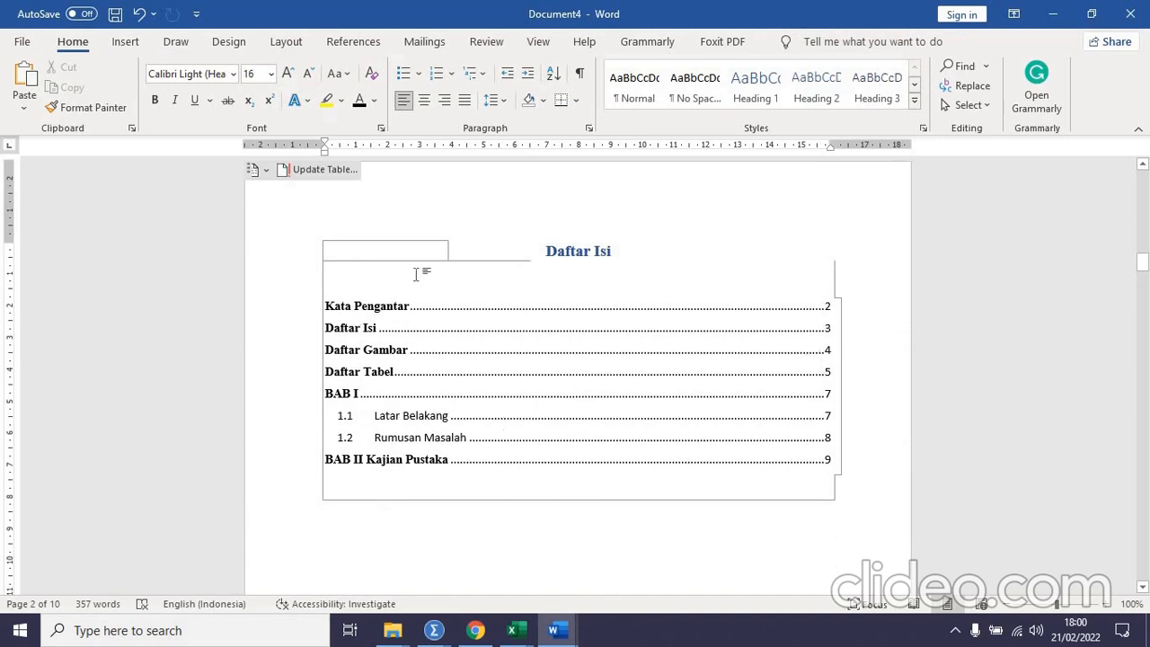
click(321, 173)
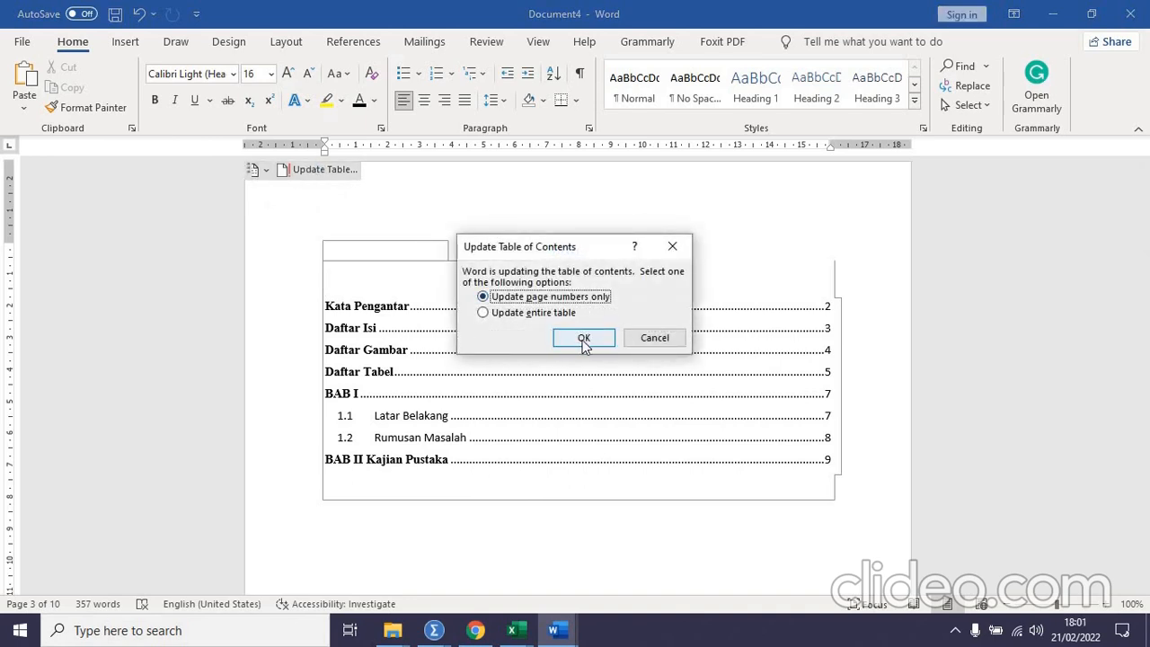
click(584, 340)
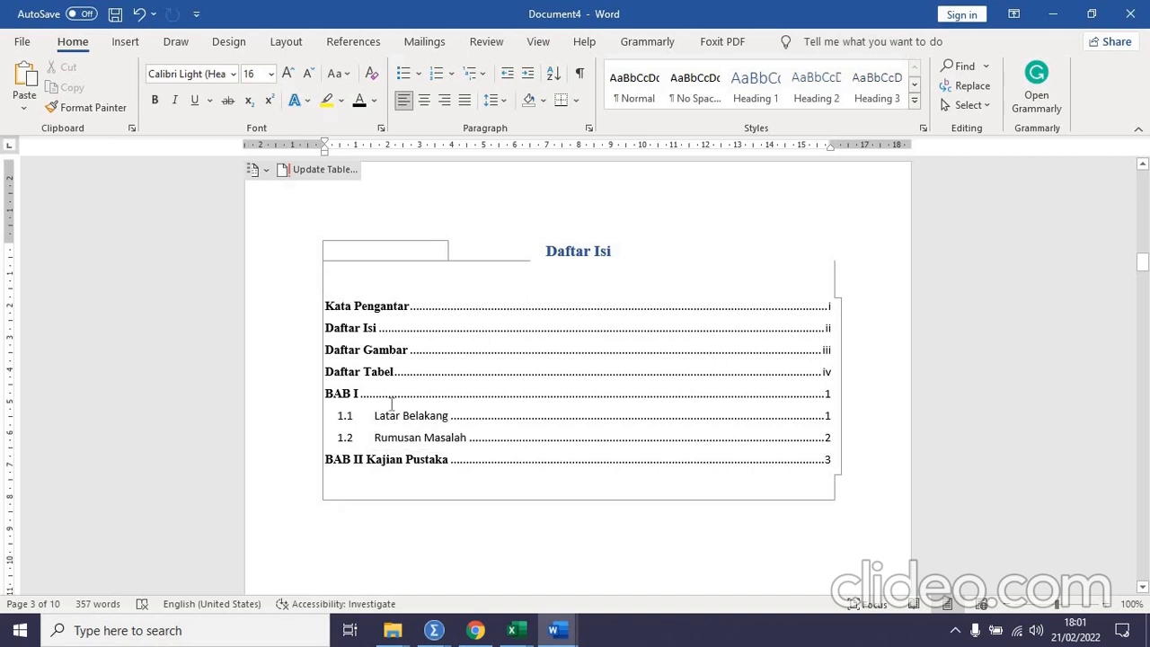
click(311, 170)
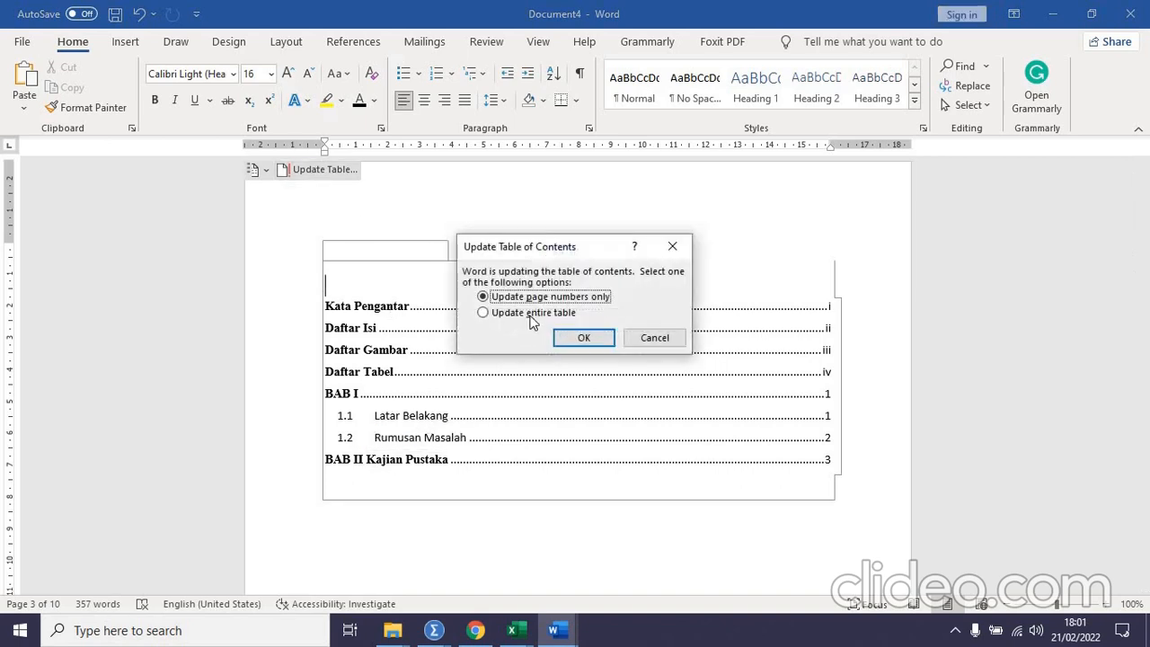
click(655, 337)
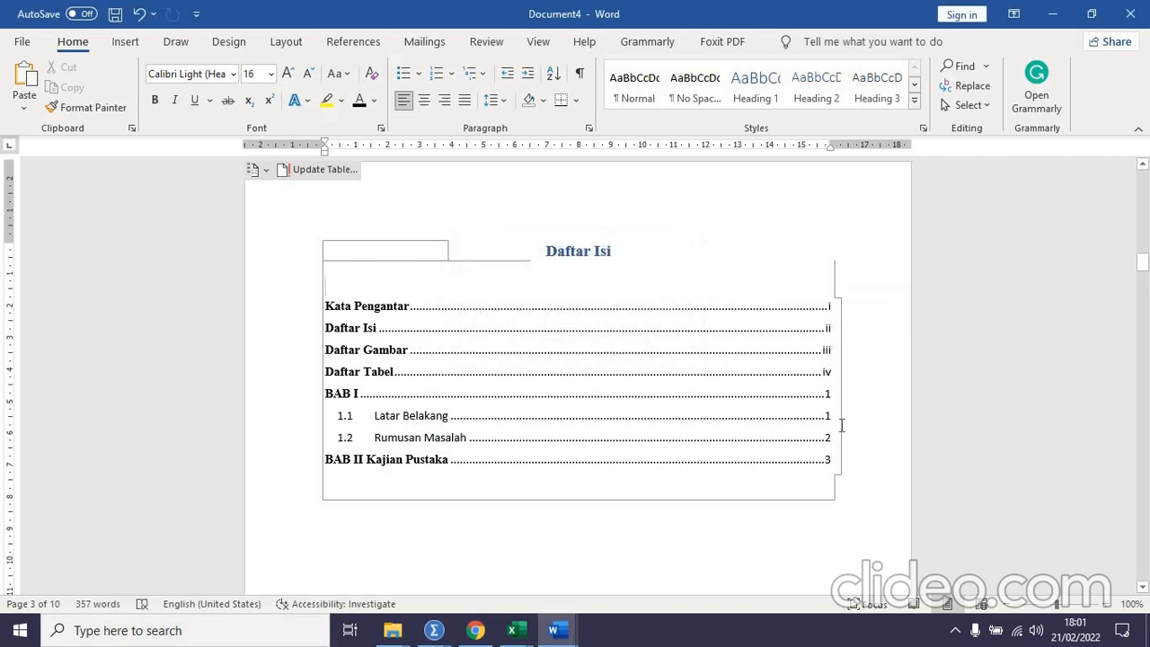
- Try writing the formula F(x)=ax² with a superscript 2 and the number (1) as plain text under "Latar Belakang", and remove it
scroll(688, 482, down, 15)
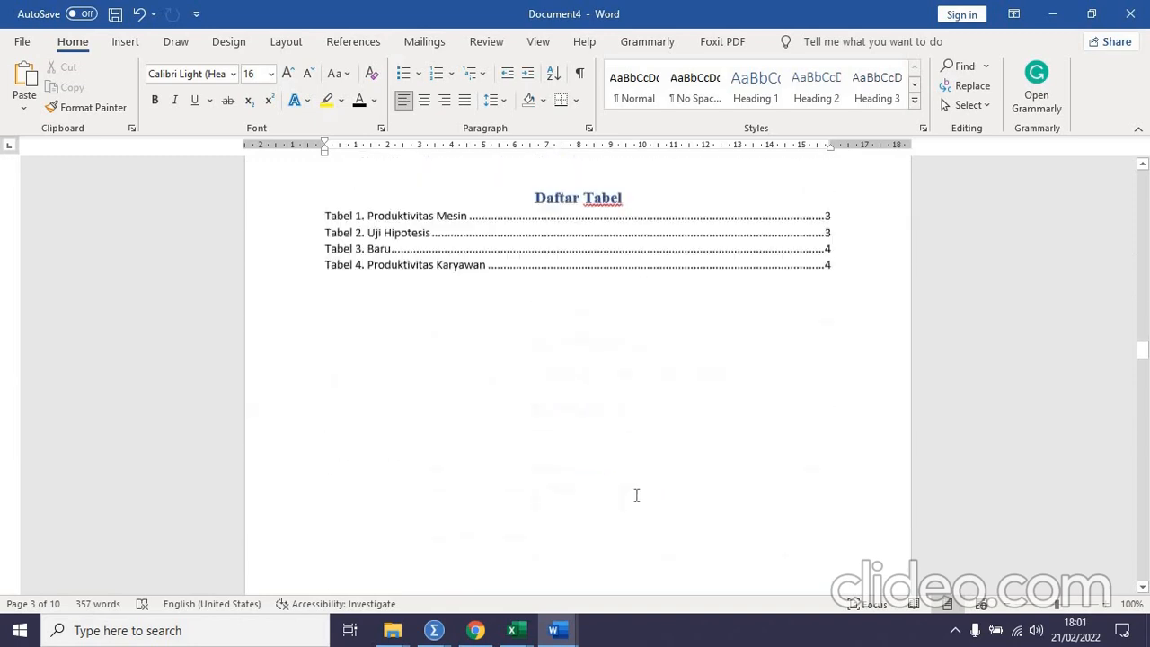
scroll(636, 495, down, 15)
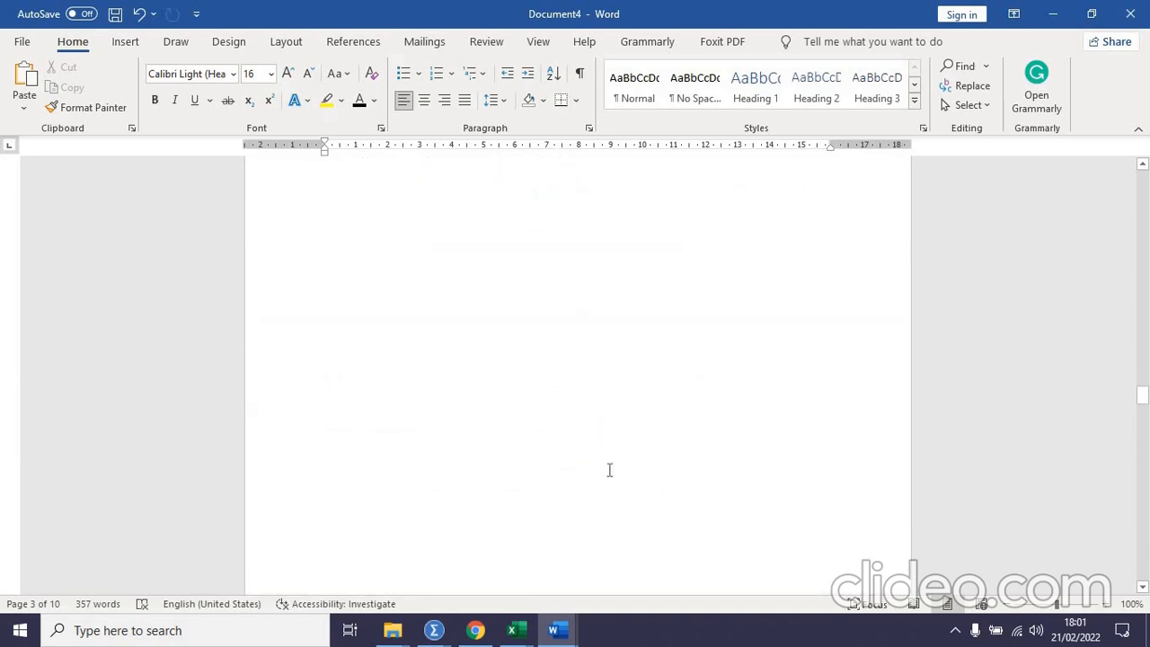
scroll(609, 469, up, 3)
click(364, 367)
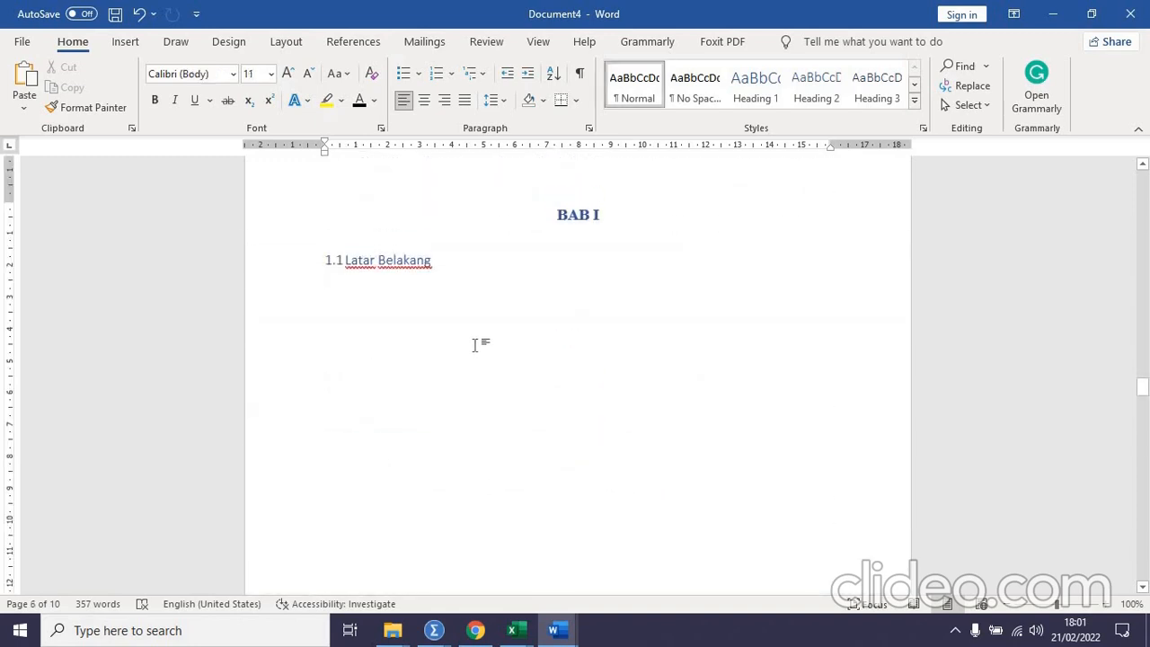
key(ctrl+z)
text(F(x)=ax^2)
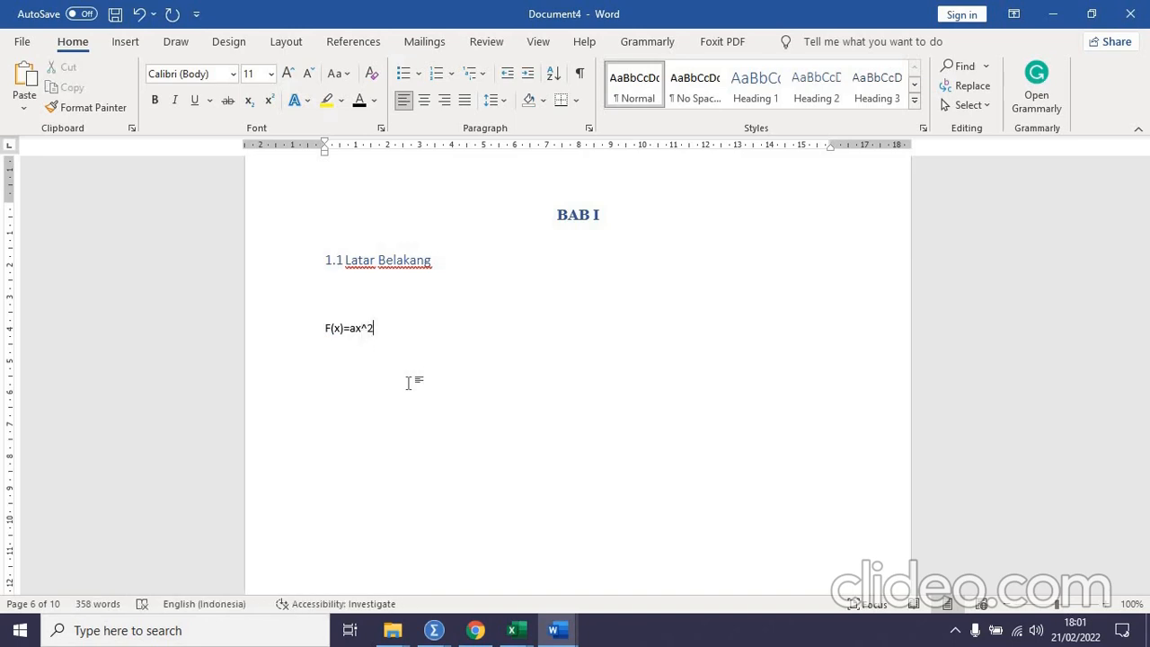
key(BackSpace)
key(shift+Right)
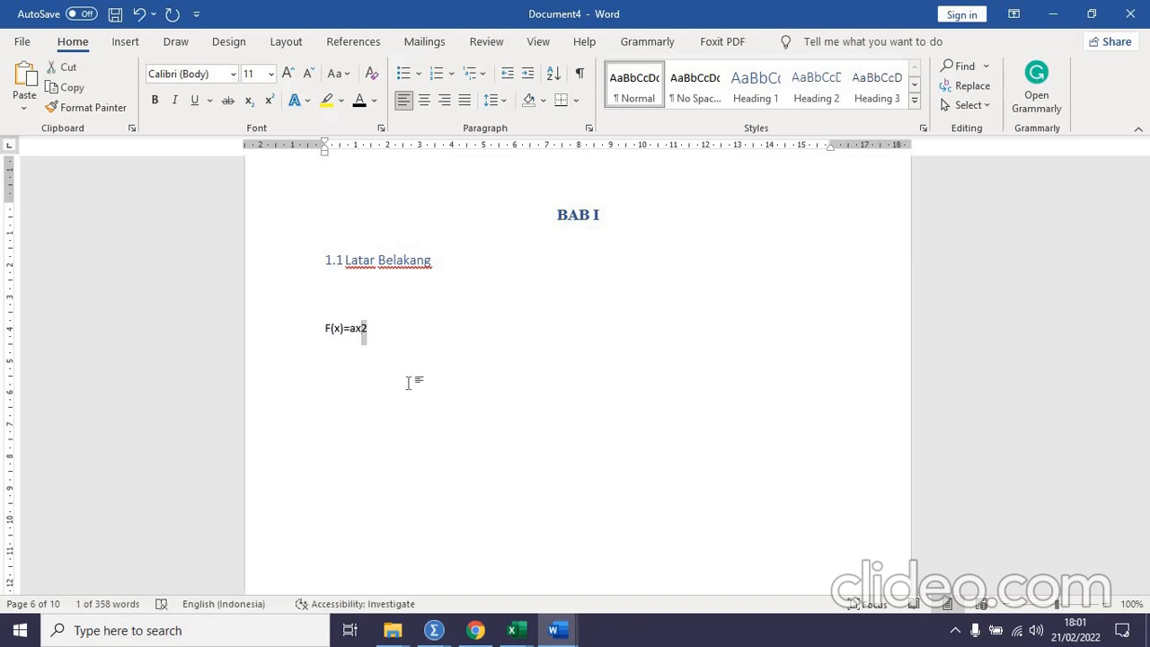
key(ctrl+shift+equal)
key(Right)
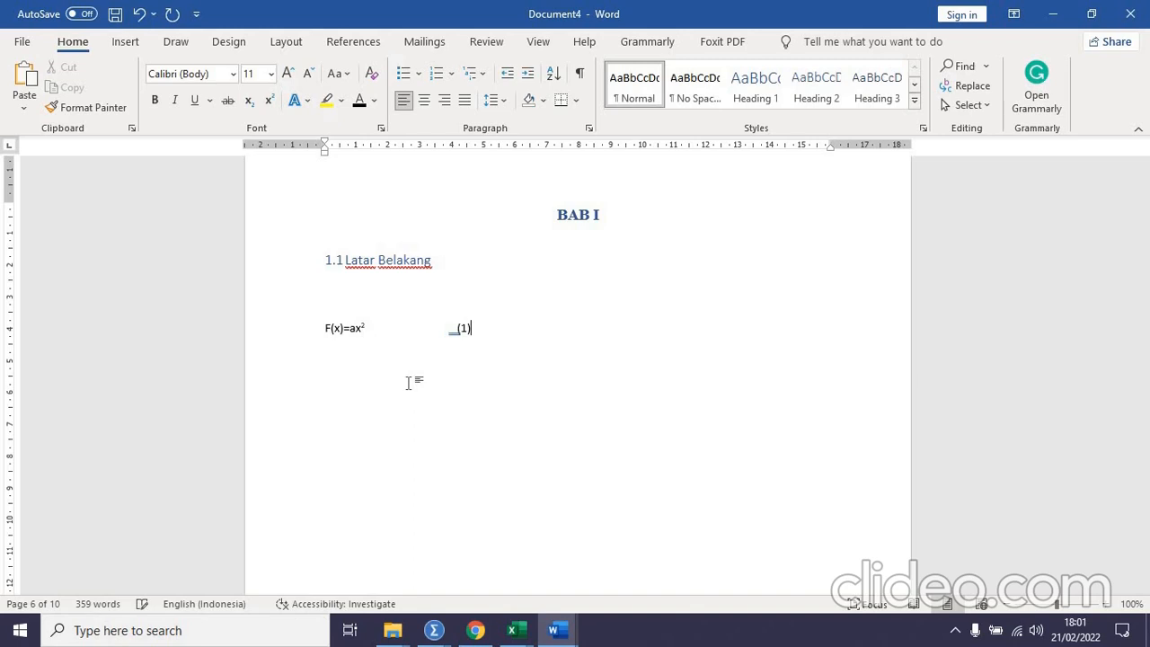
drag(485, 321, 329, 313)
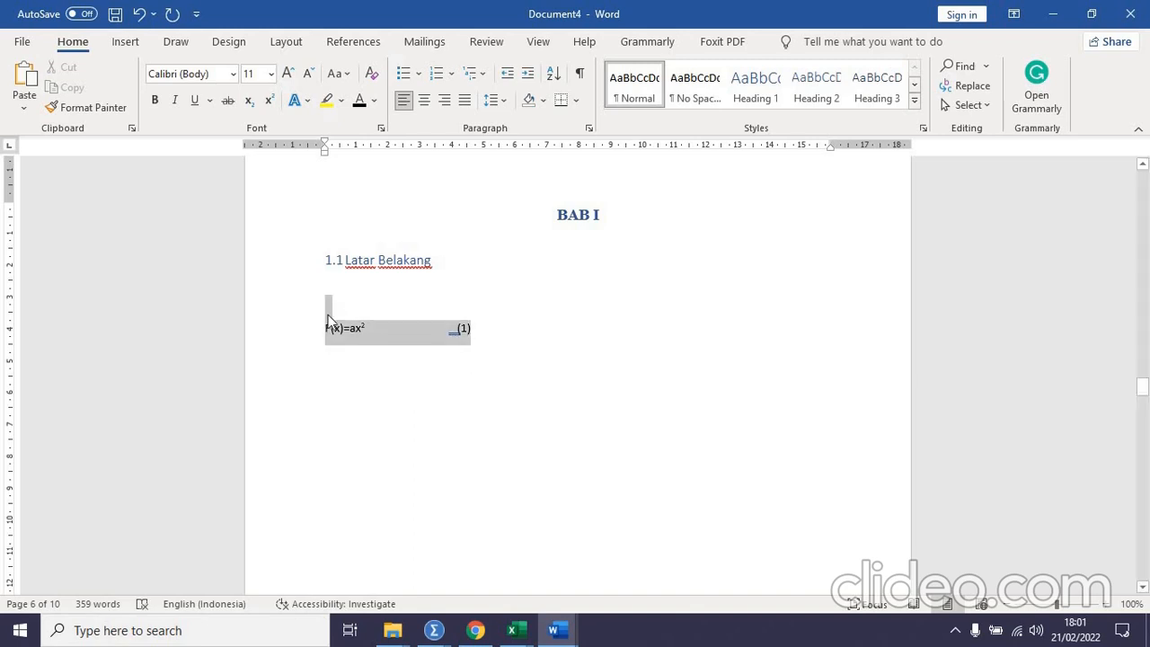
key(Delete)
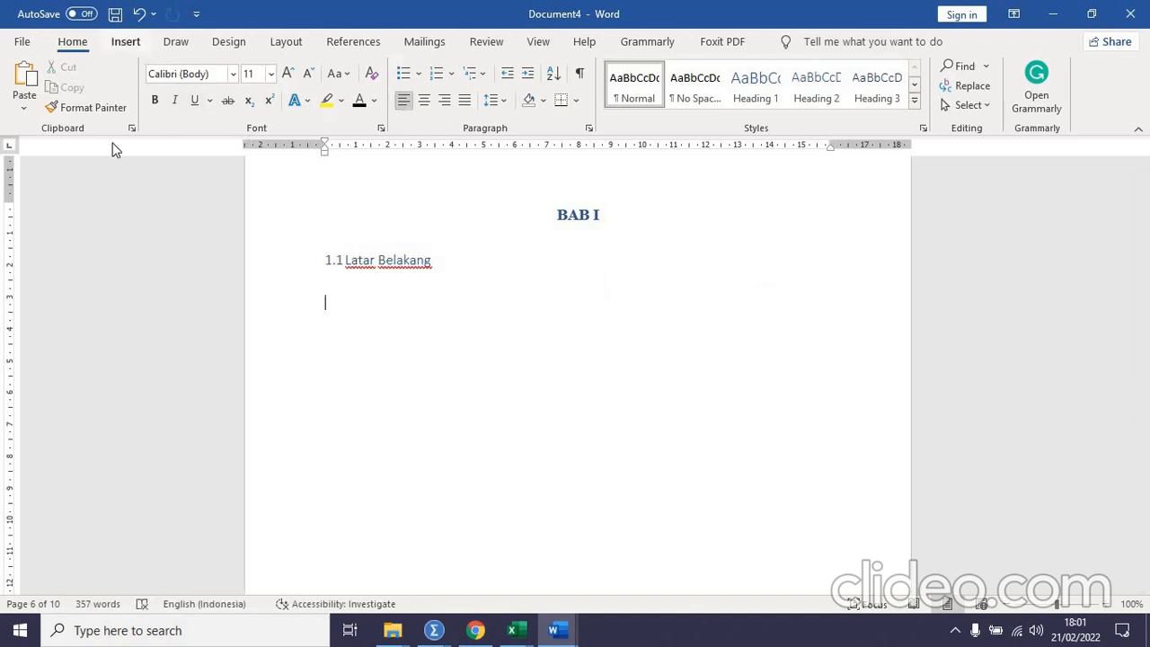
click(126, 42)
click(121, 83)
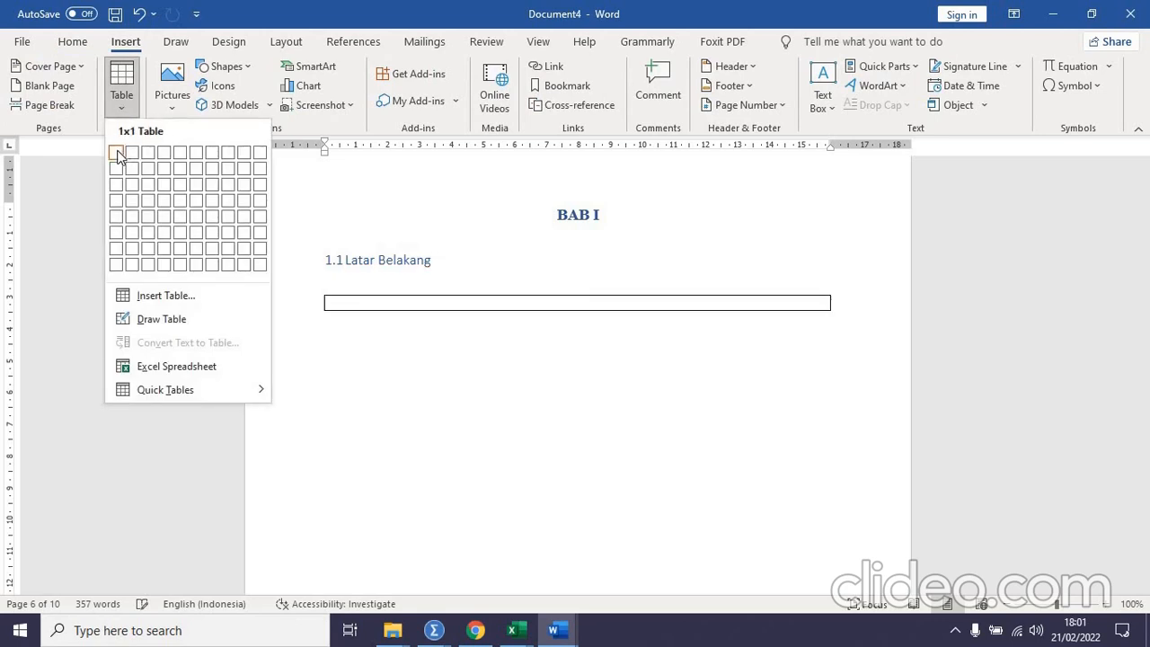
click(119, 154)
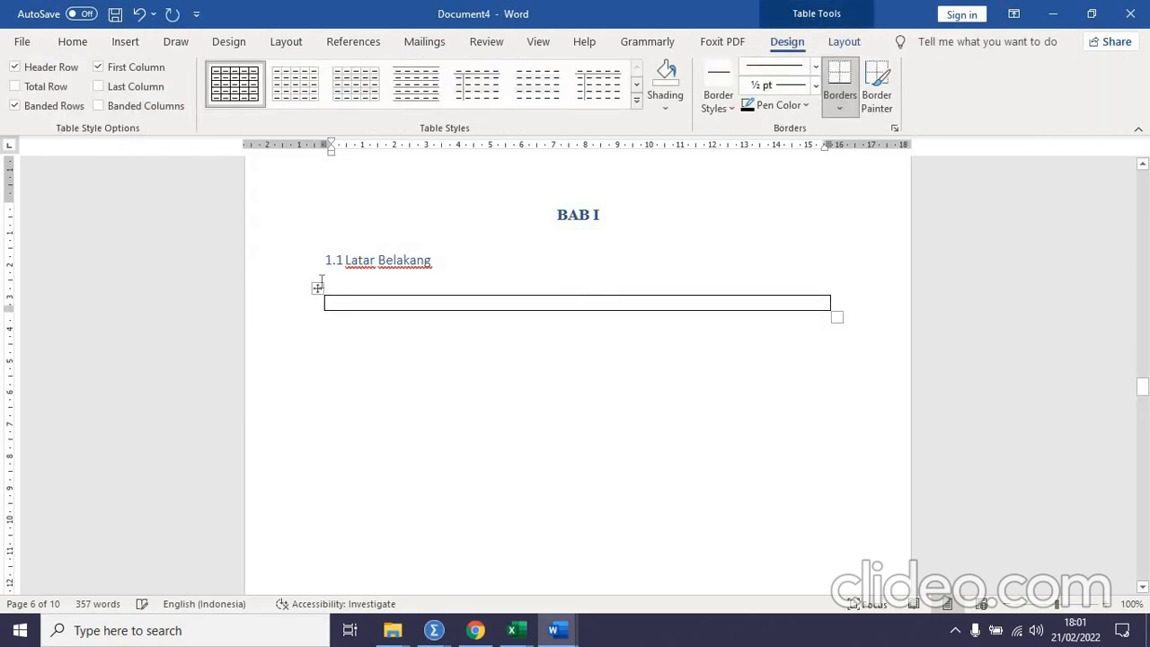
click(317, 287)
key(BackSpace)
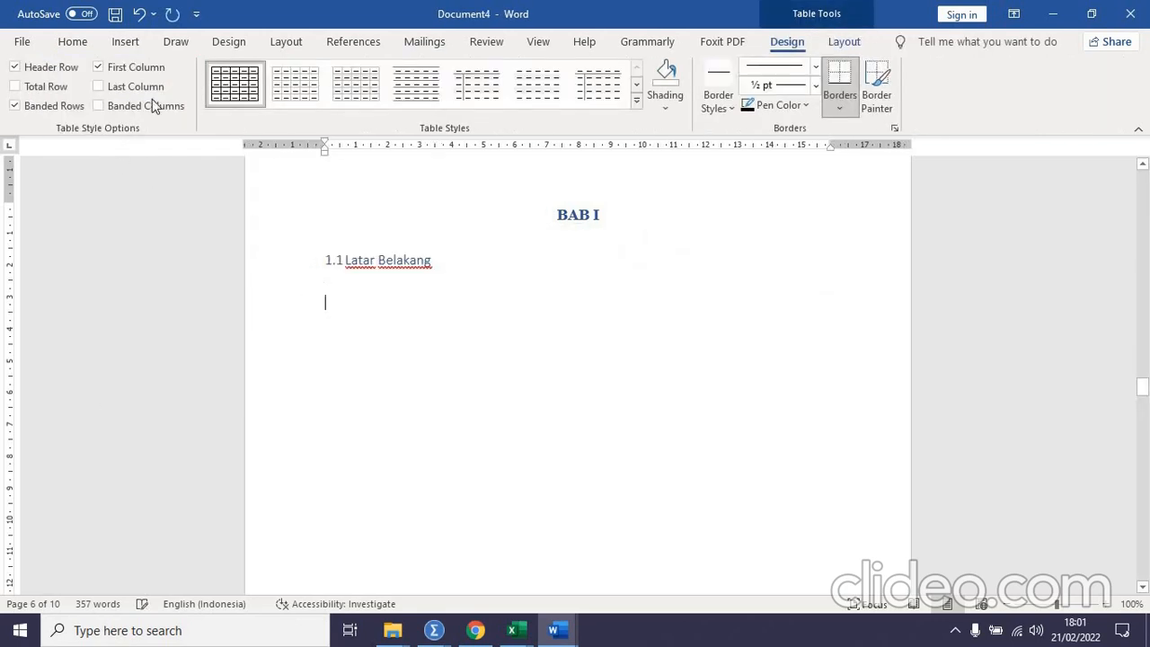
- Insert a table with two columns and one row below the "1.1 Latar Belakang" heading
click(126, 42)
click(120, 90)
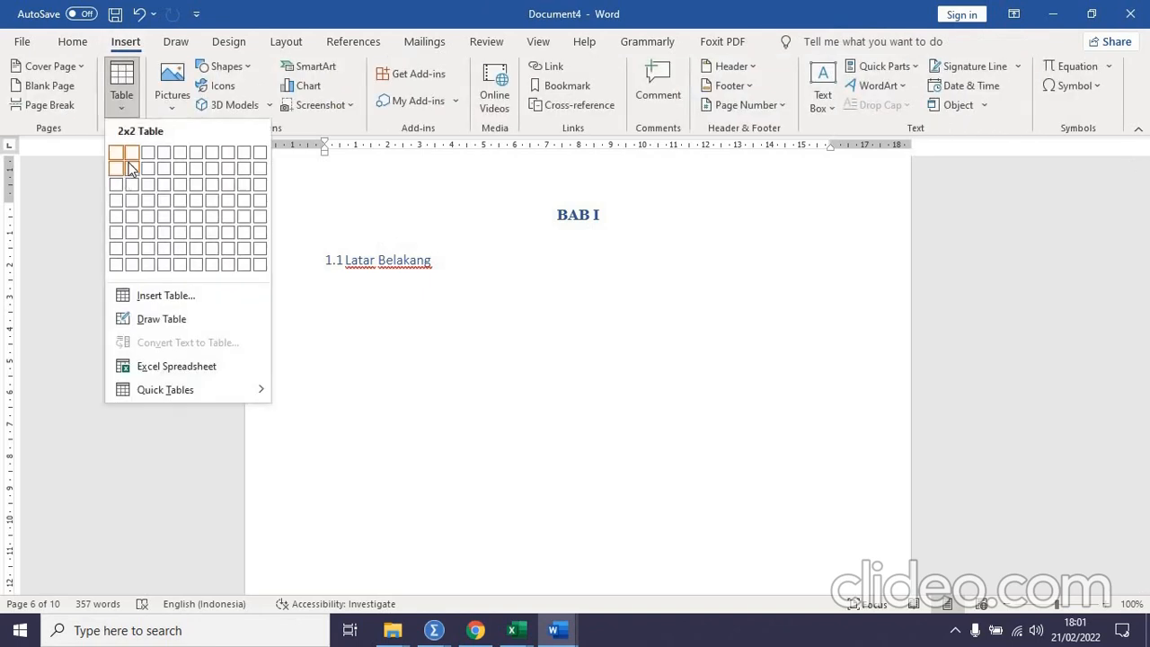
click(131, 153)
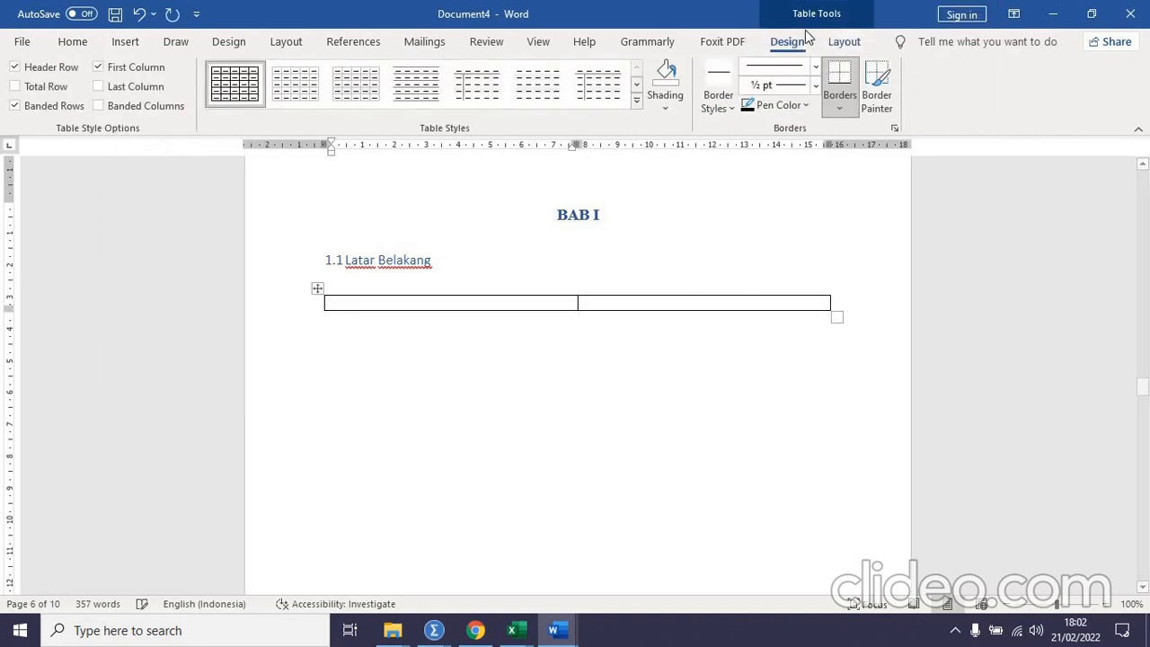
- Insert a new equation in the table's first cell and align it left
click(125, 41)
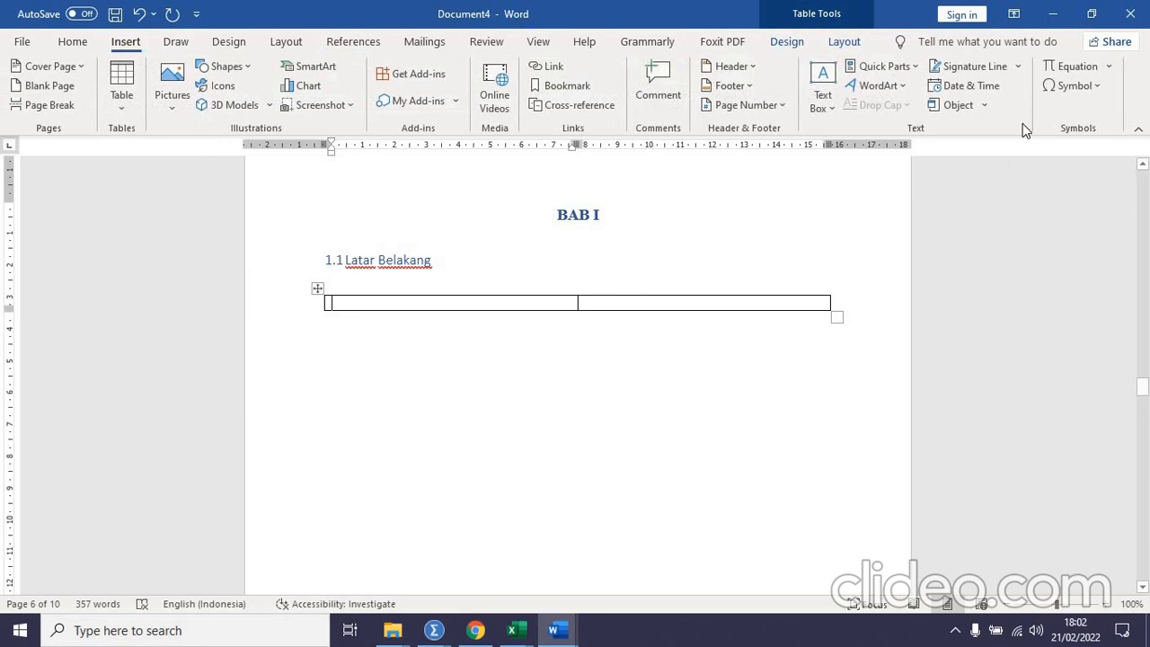
click(1067, 71)
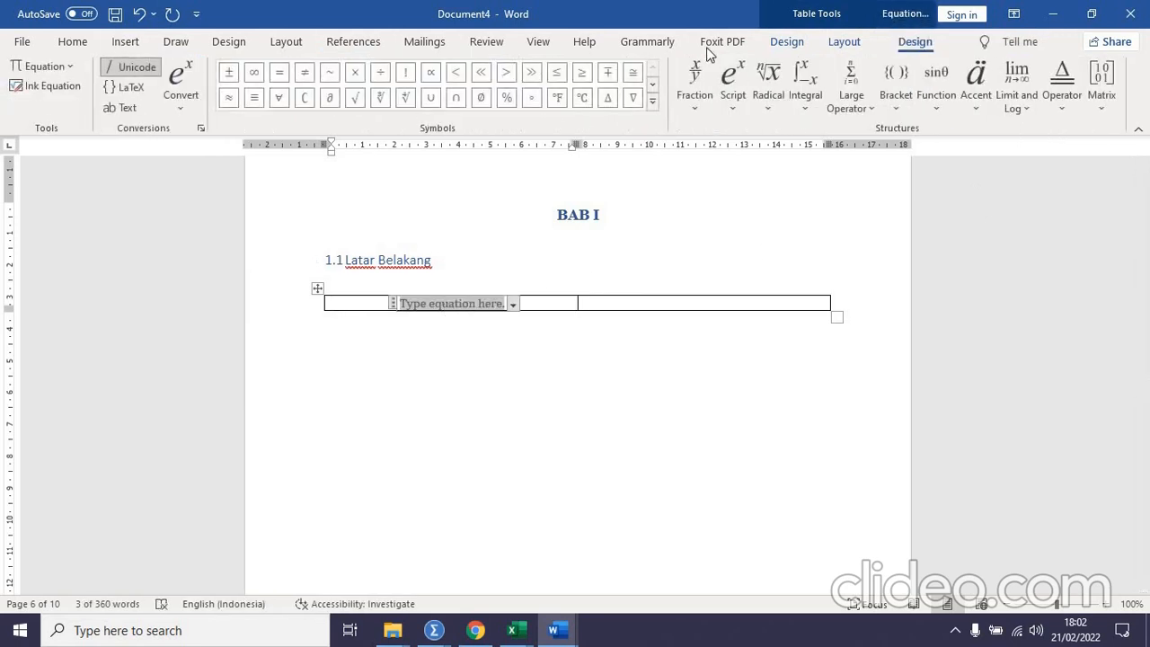
click(72, 41)
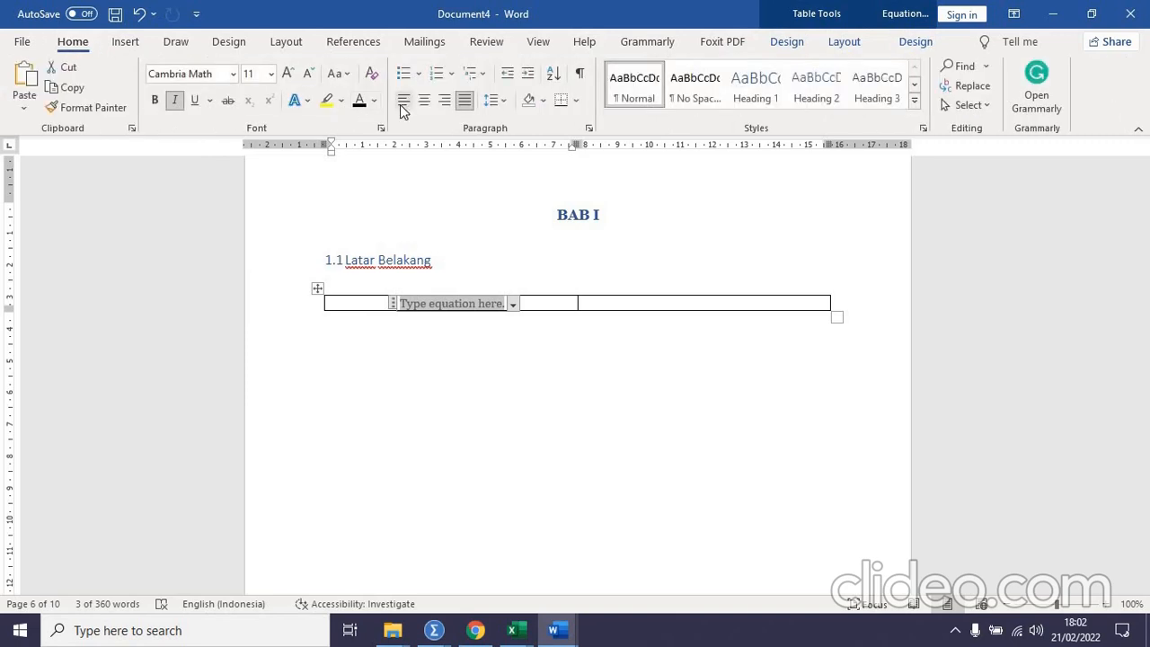
click(403, 99)
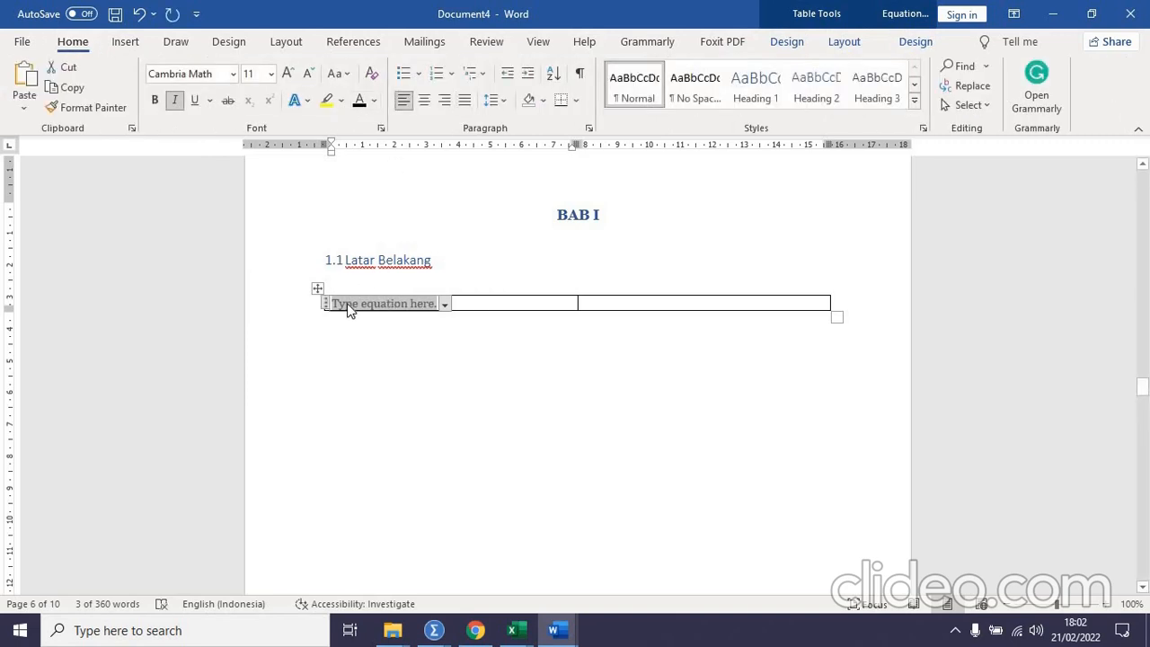
- Begin the equation with f(x), using a round bracket structure around the x
key(BackSpace)
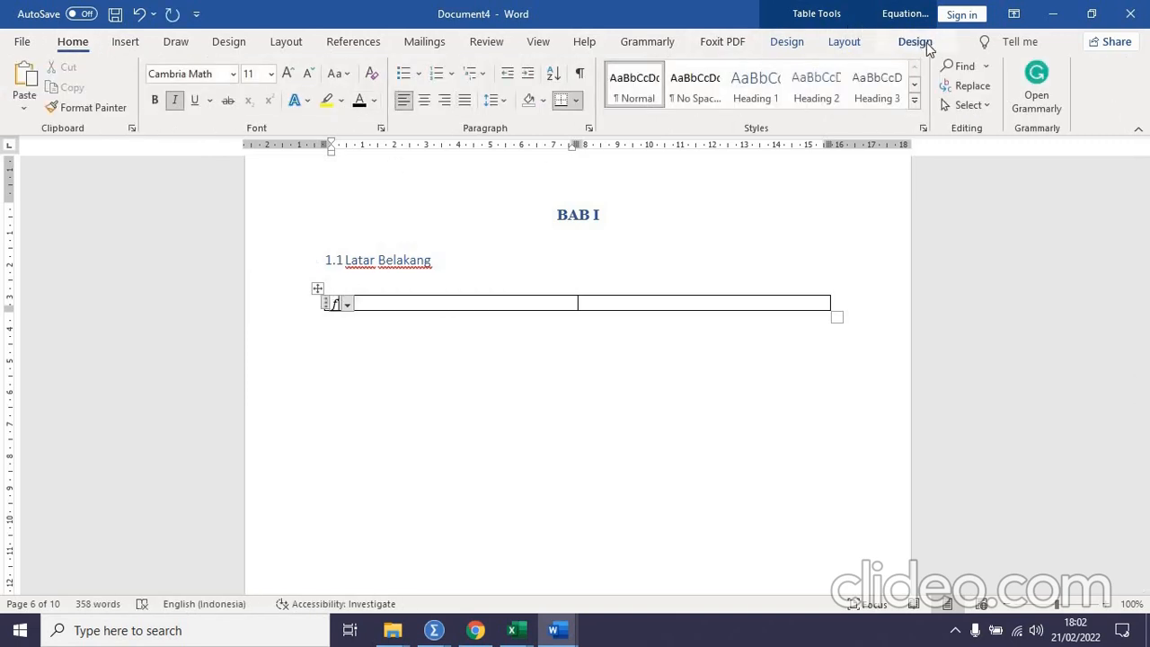
click(921, 43)
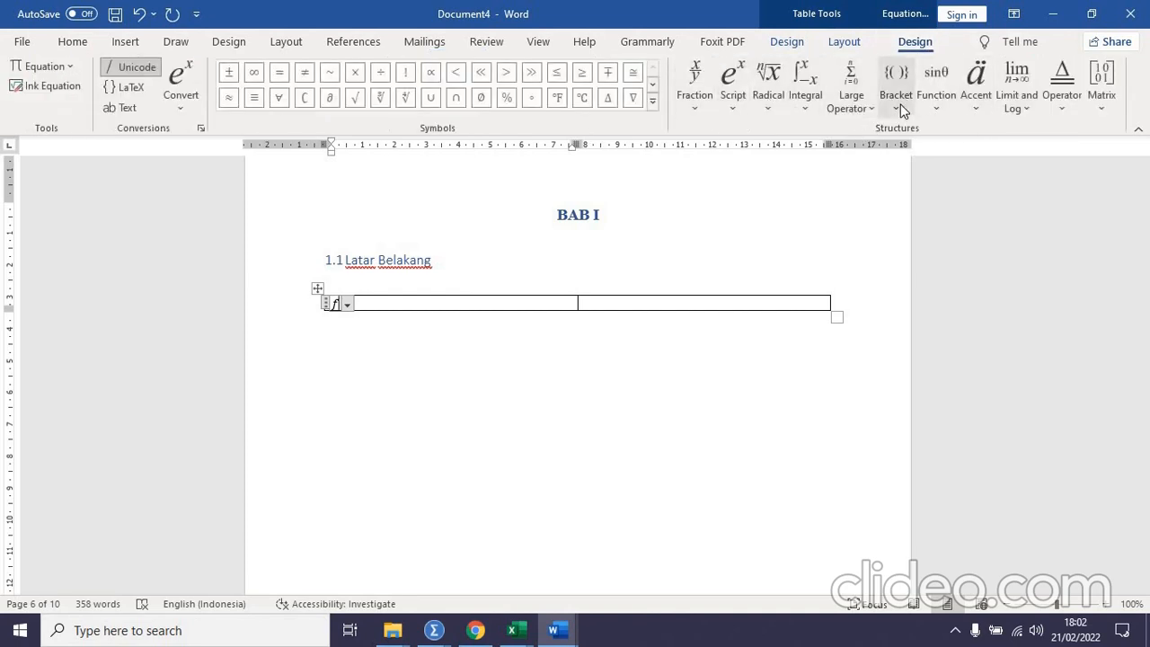
click(895, 94)
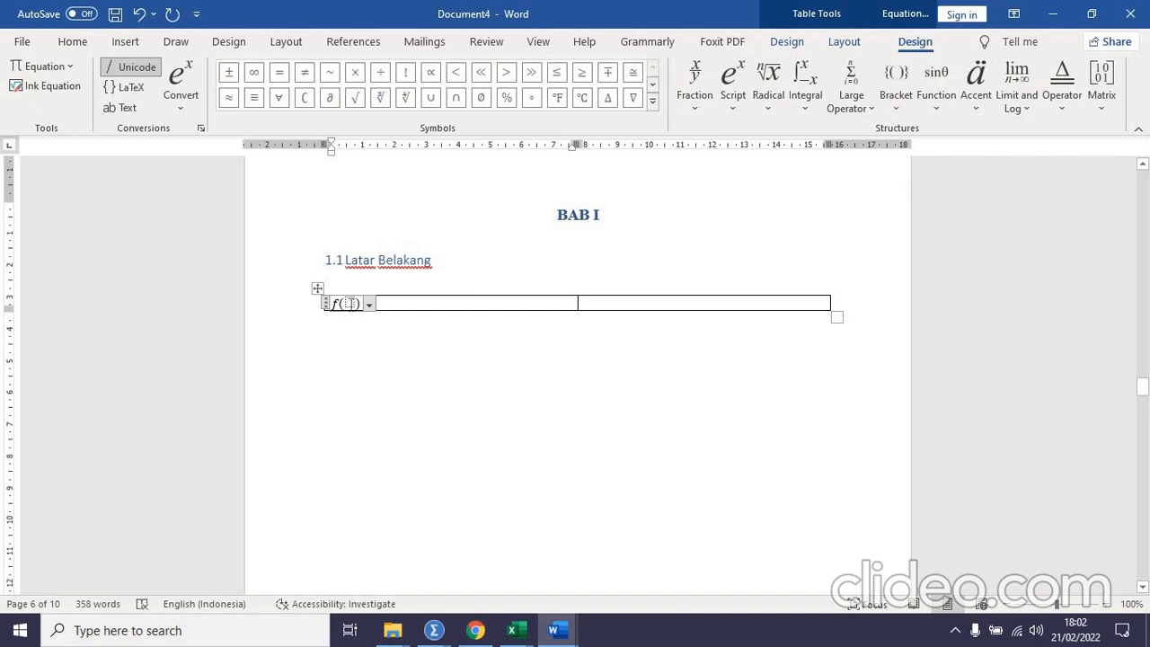
text(x) )
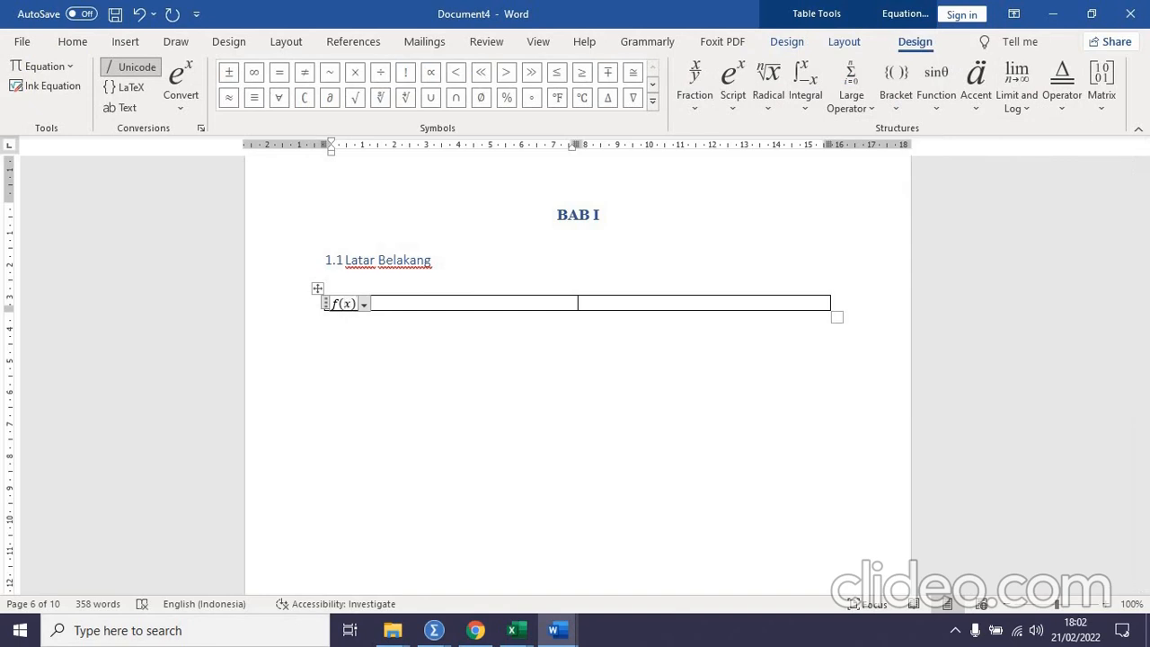
- Complete the equation with = ax² + bx + c, using the superscript structure for the exponent 2
text(= ax)
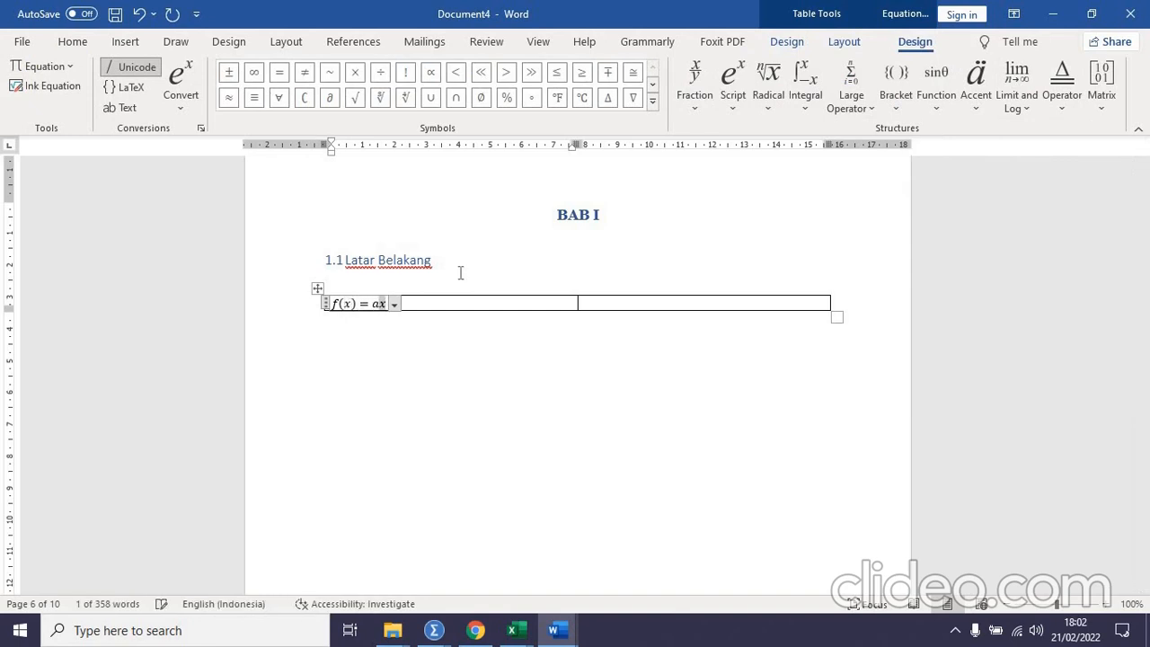
click(731, 98)
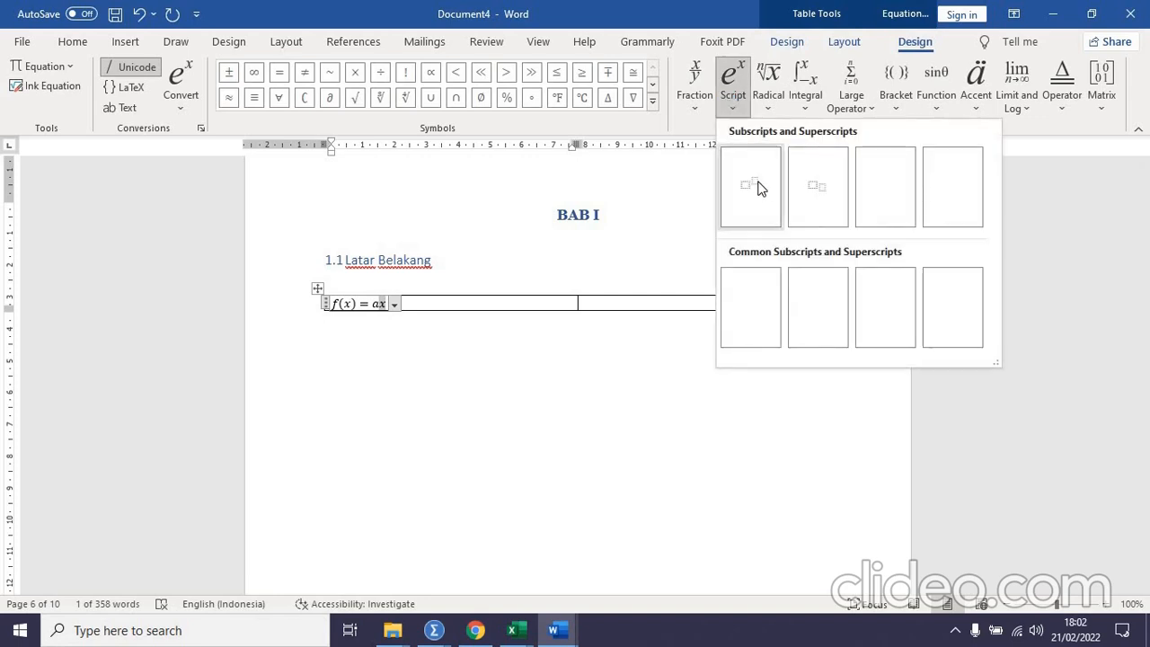
click(755, 187)
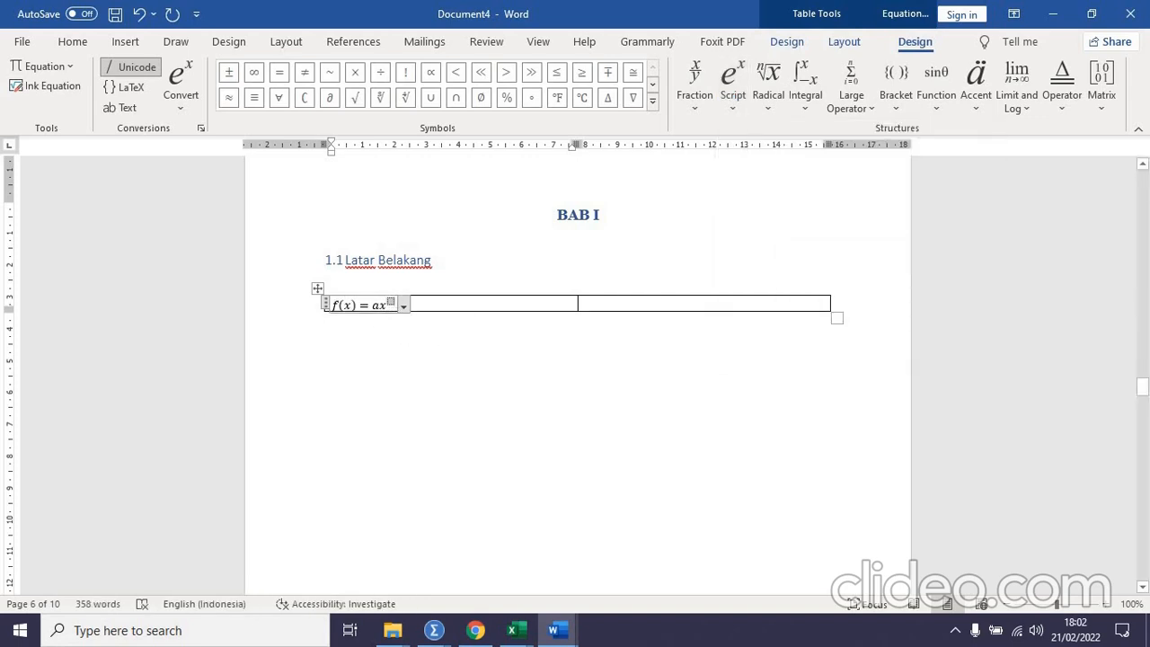
text(2)
key(Right)
text(+ b)
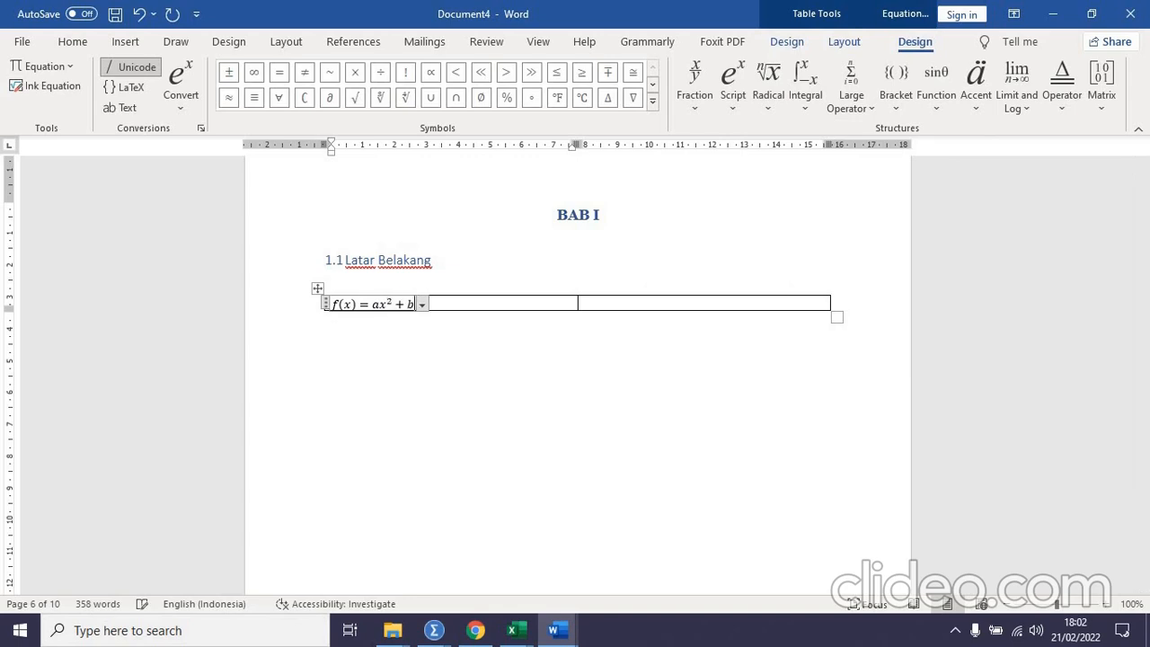
text(x + c)
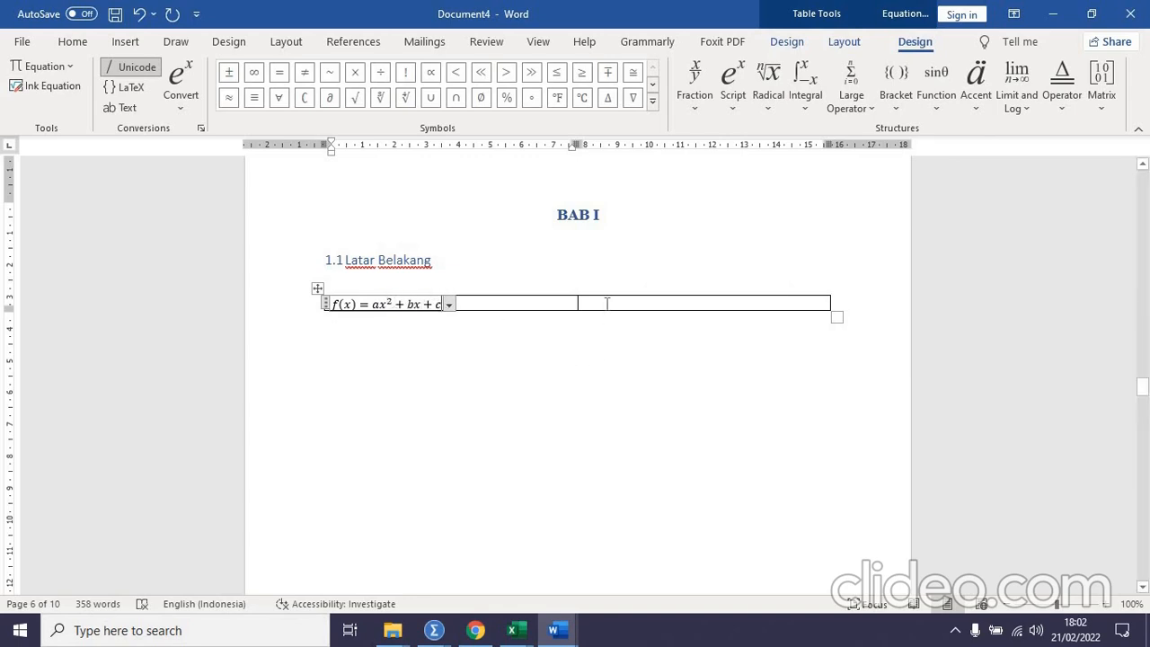
- Enter the right-aligned equation number (1) in the table's second cell
click(606, 303)
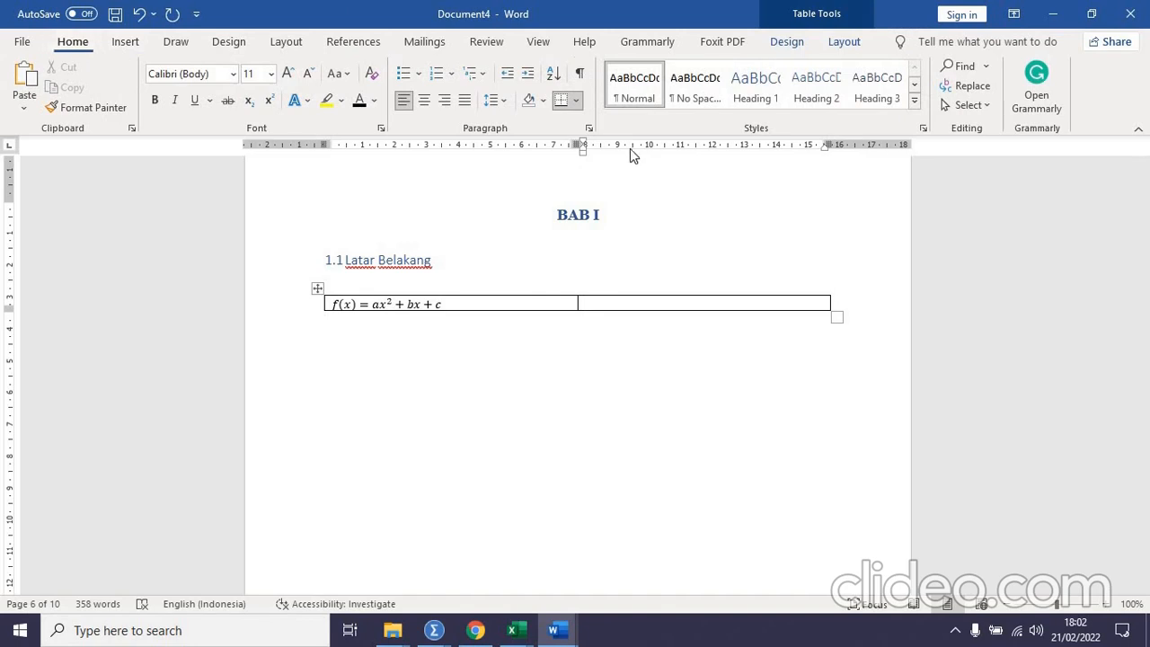
click(444, 100)
text((1))
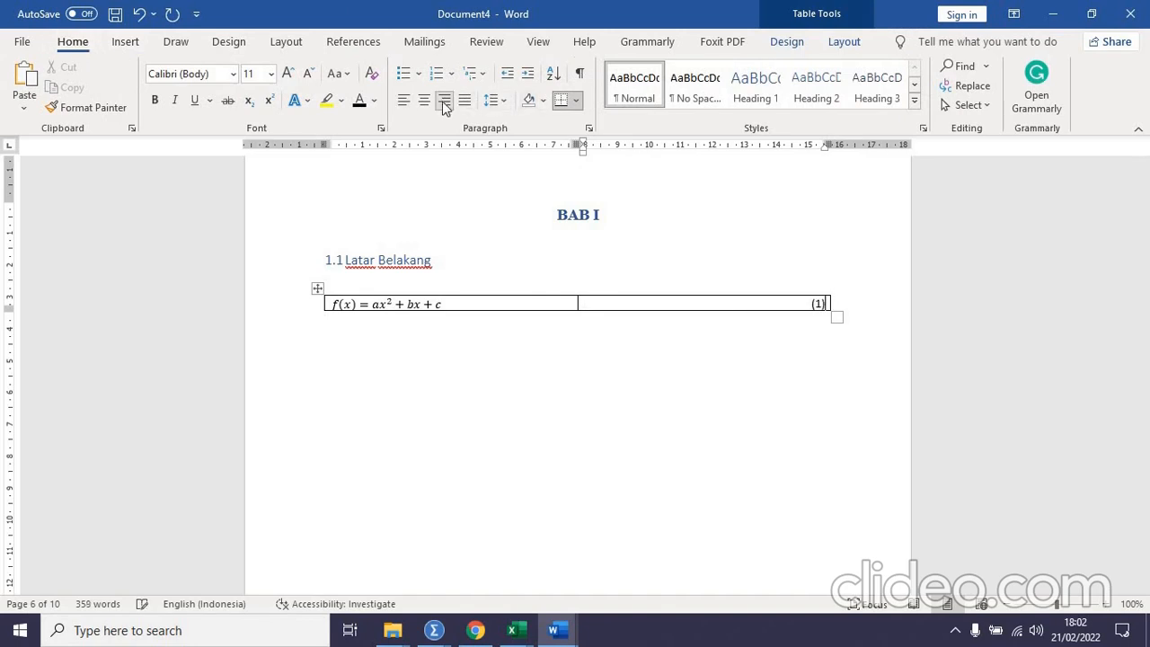
- Remove all borders from the equation table
click(317, 287)
click(844, 44)
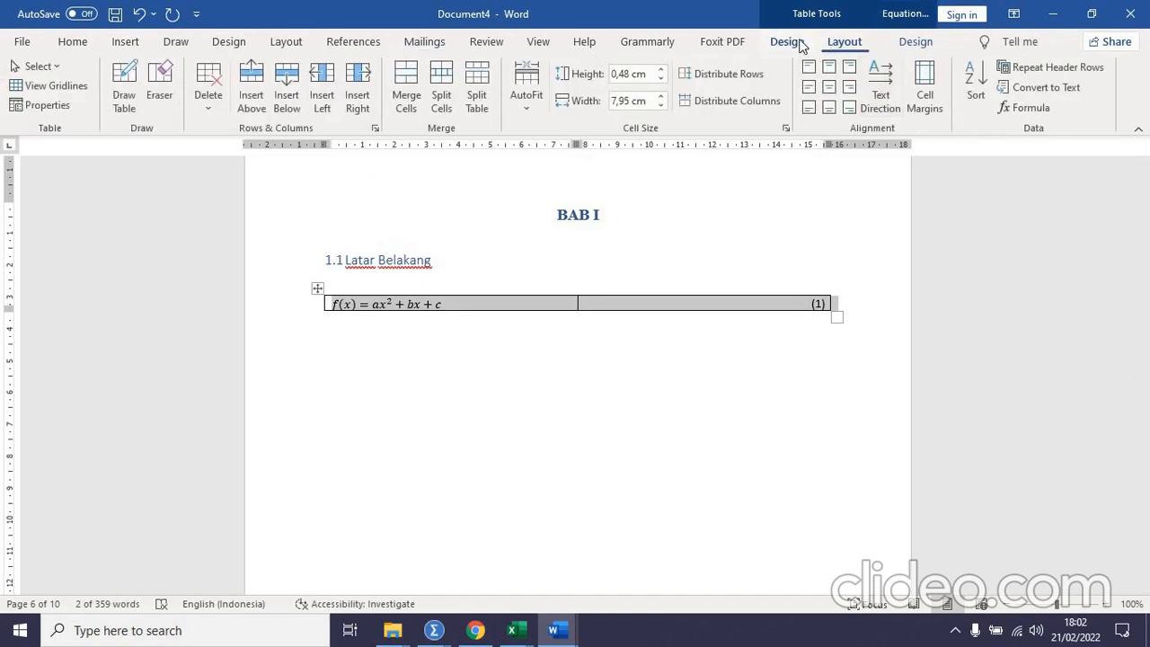
click(799, 45)
click(842, 106)
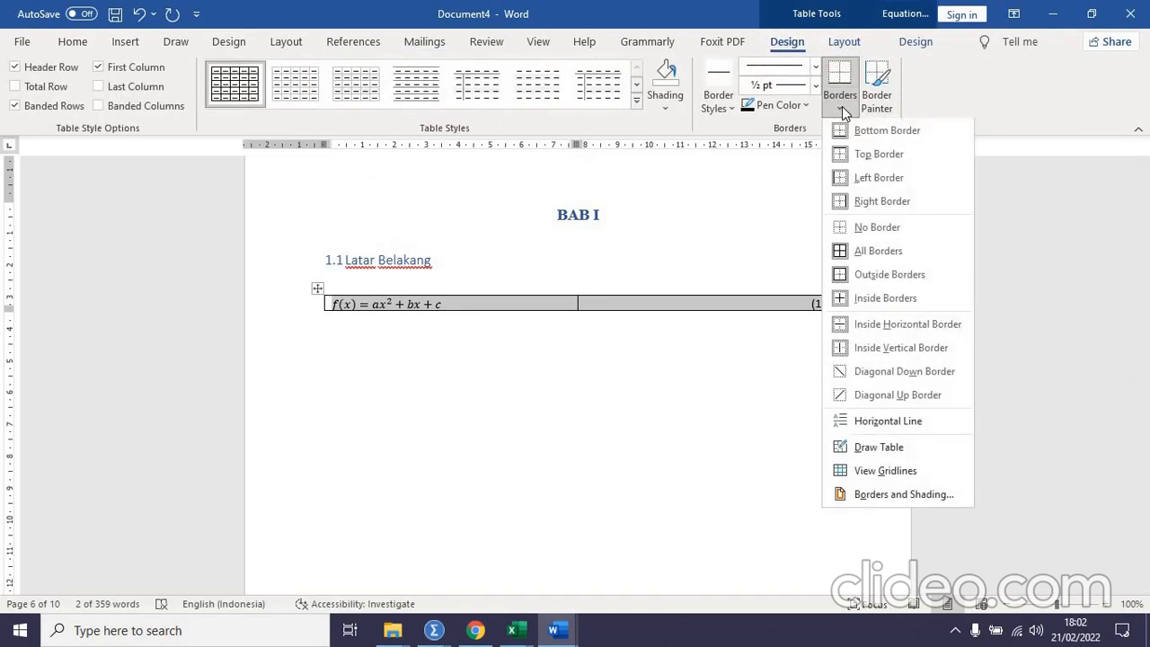
click(876, 227)
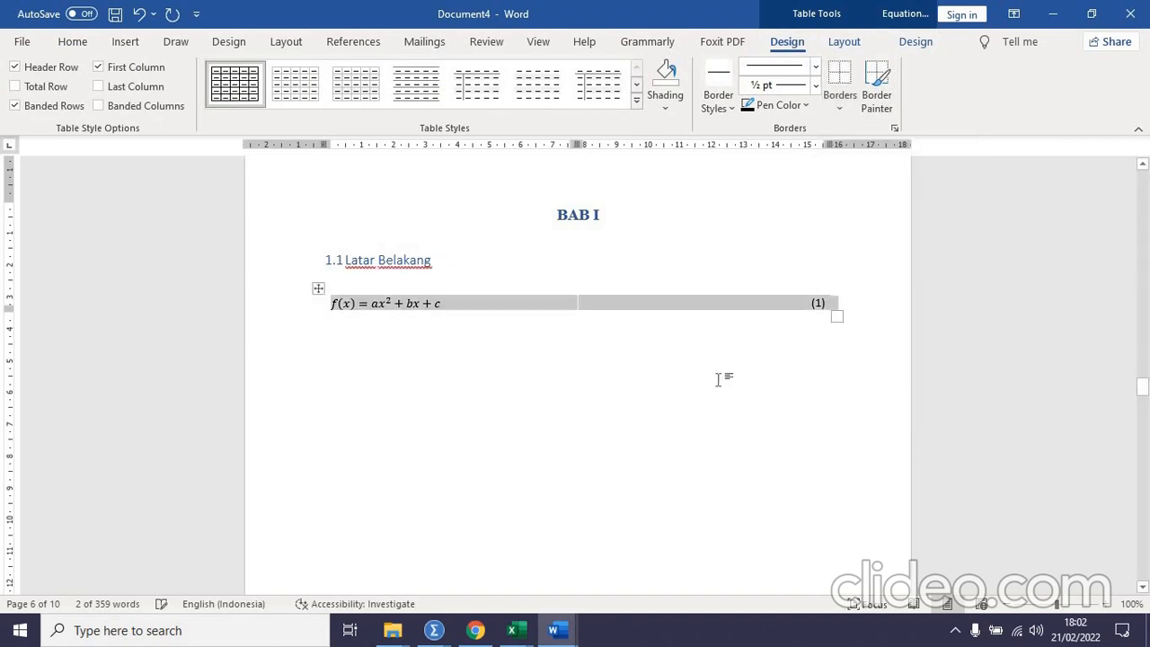
click(728, 402)
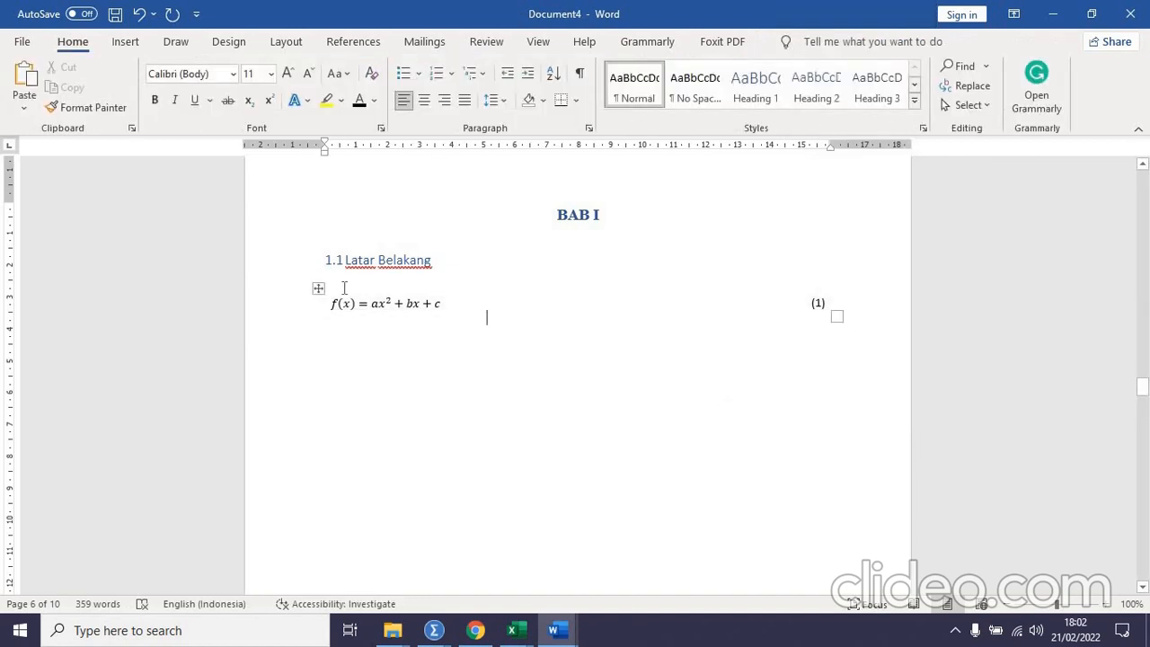
- Copy the borderless equation table, paste the duplicate below the original, and place the cursor in the duplicate's equation
click(320, 288)
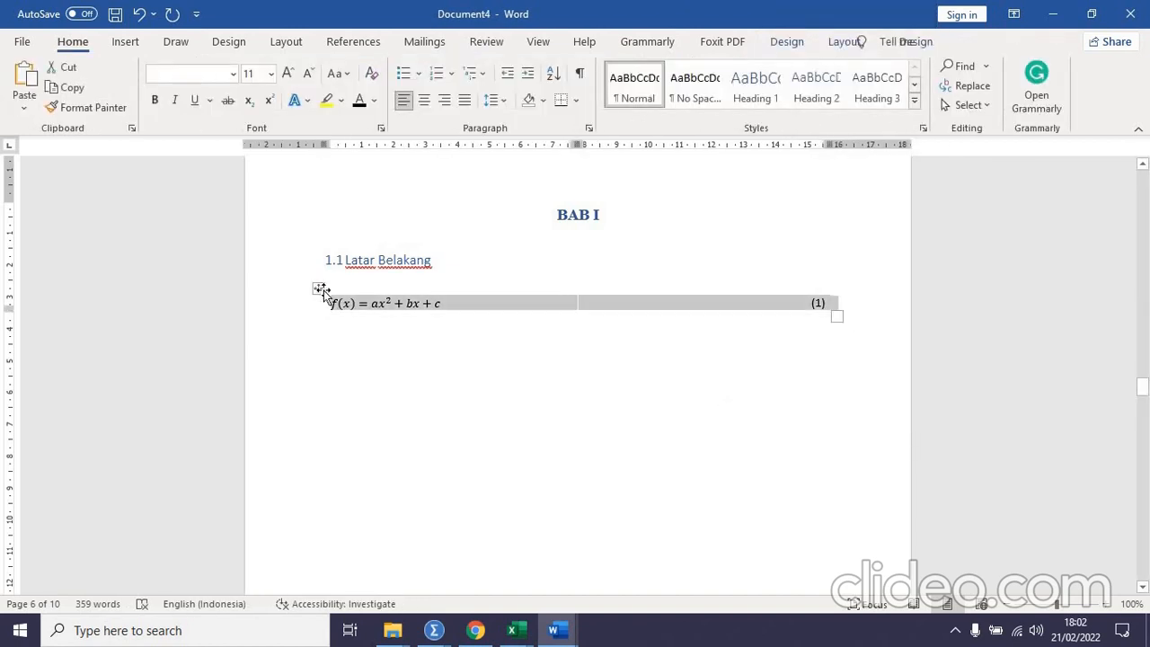
key(ctrl+c)
click(346, 358)
key(ctrl+v)
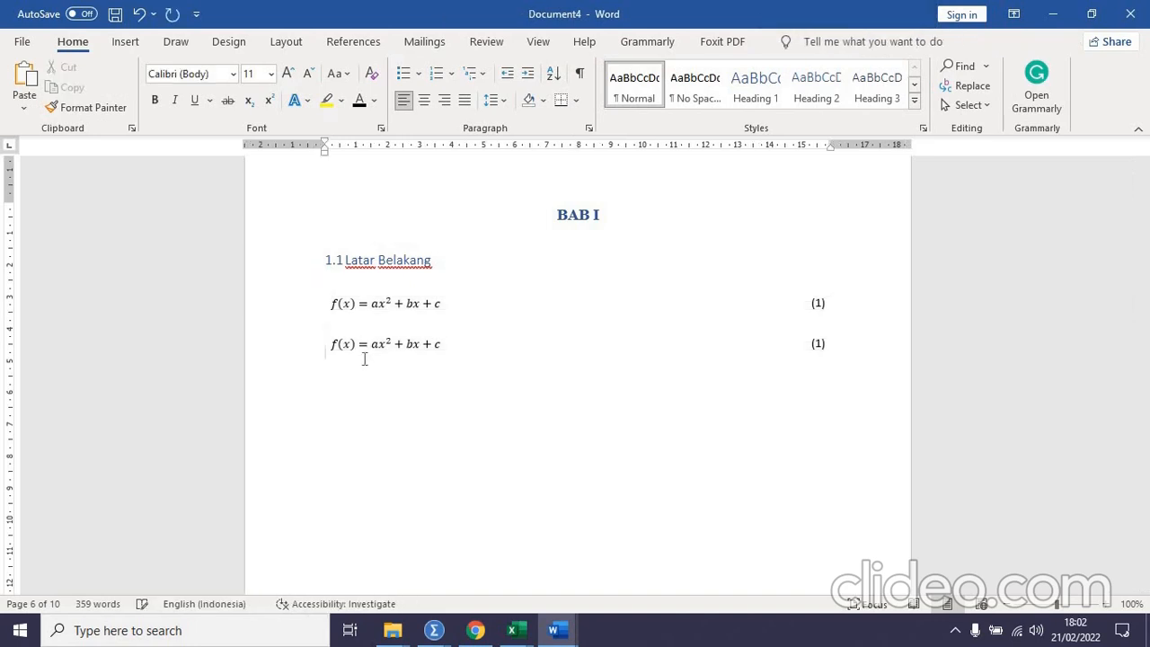
click(378, 343)
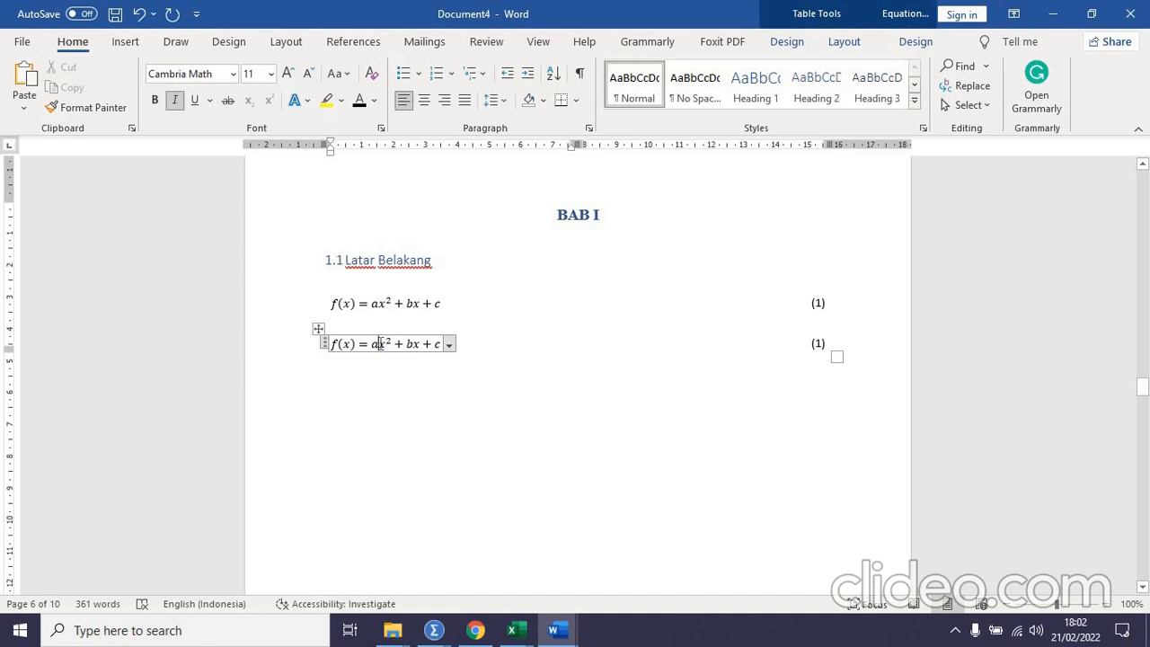
- Replace the coefficients a, b and c in the duplicated equation with p, q and r
key(shift+Left)
text(p)
click(414, 344)
key(shift+Left)
text(q)
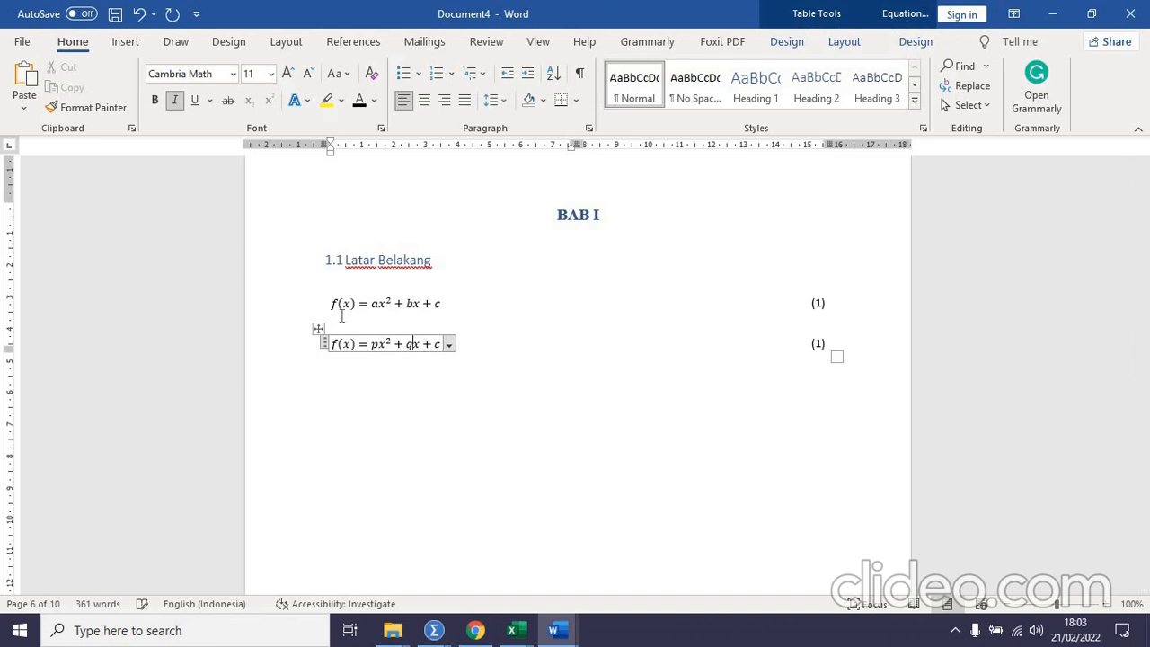
click(441, 344)
key(shift+Left)
text(r)
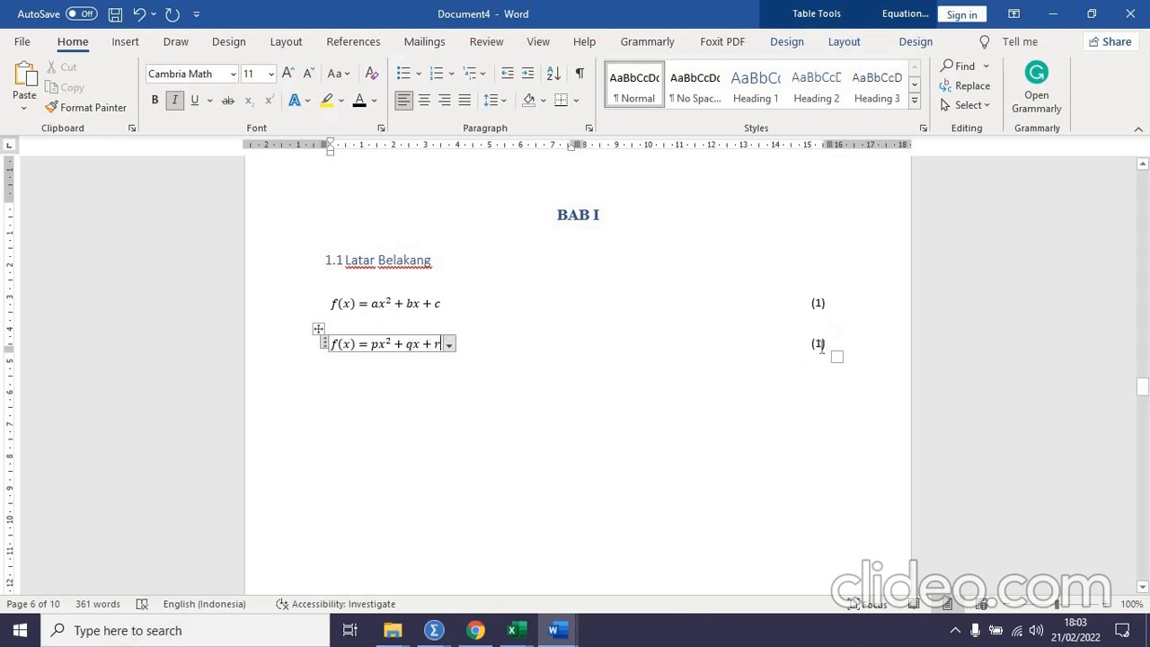
- Change the equation number beside the duplicated equation to (2)
click(821, 343)
key(BackSpace)
text(2)
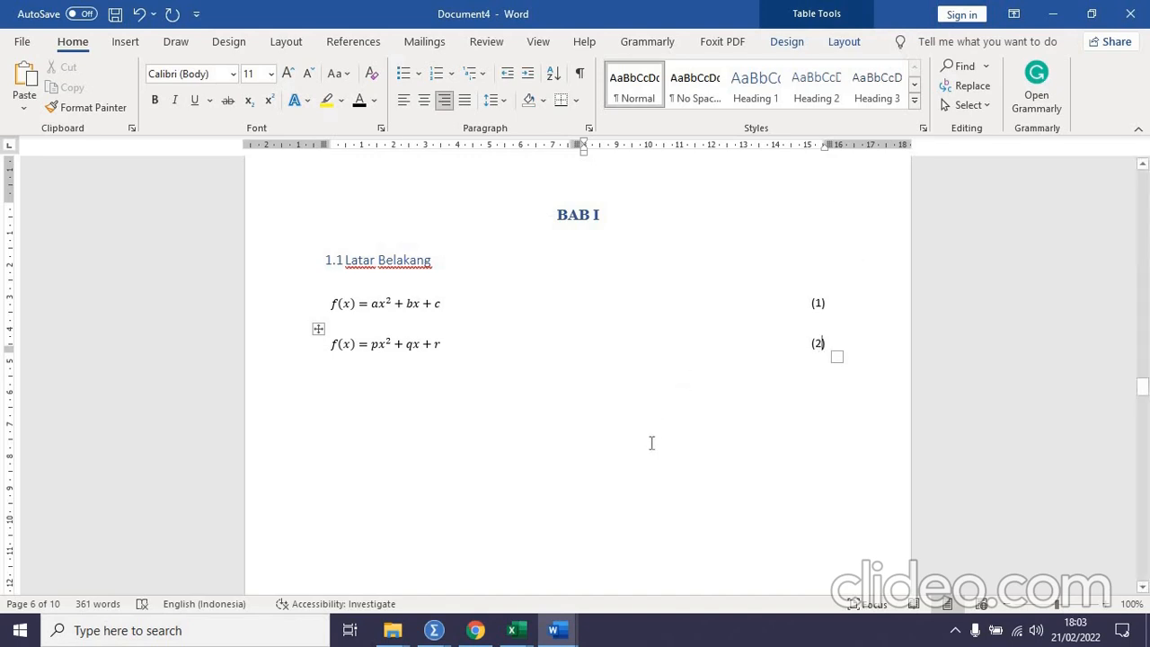
- Review the document from the cover page through the table of contents to the numbered equations under BAB I
scroll(681, 452, up, 15)
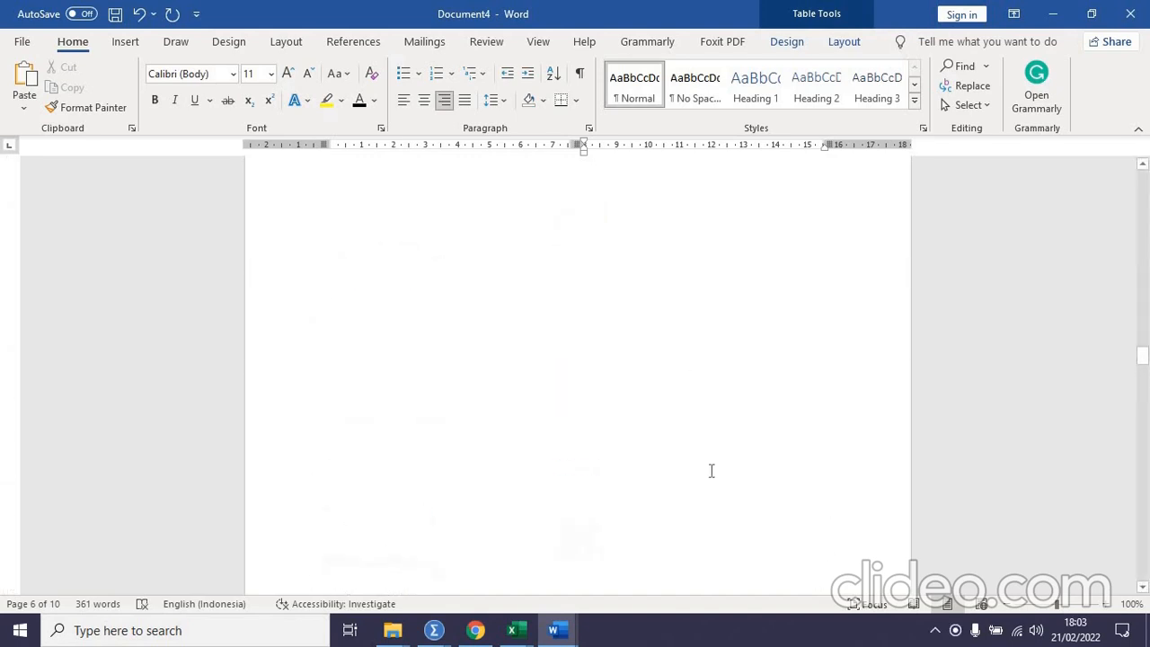
scroll(696, 459, up, 15)
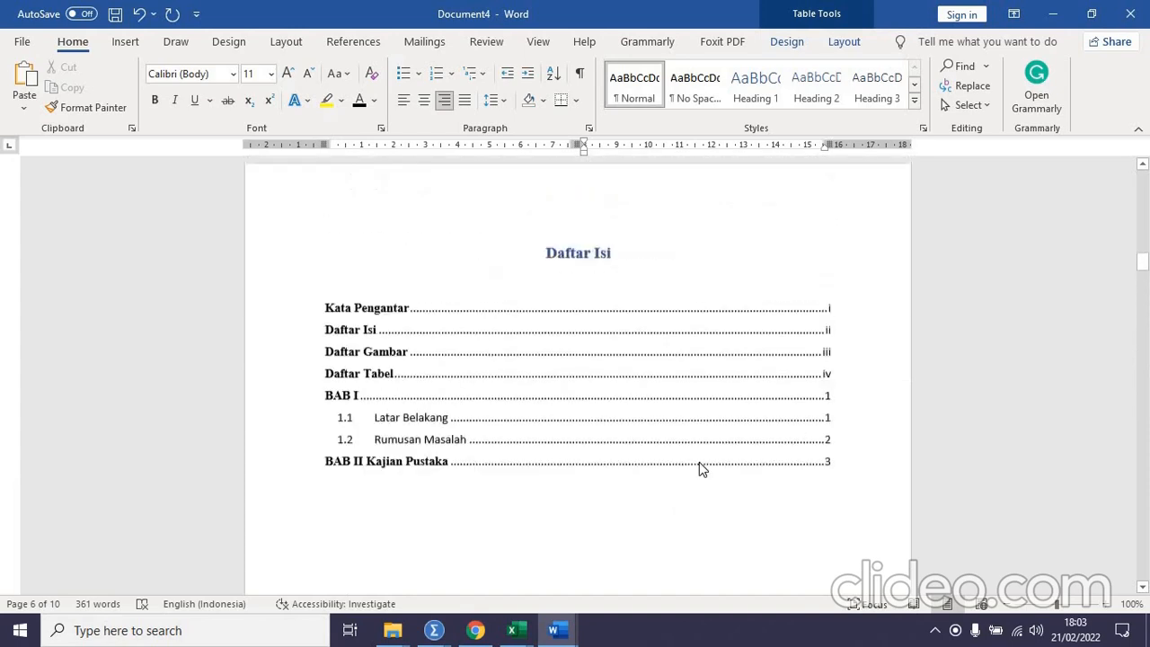
scroll(688, 445, up, 3)
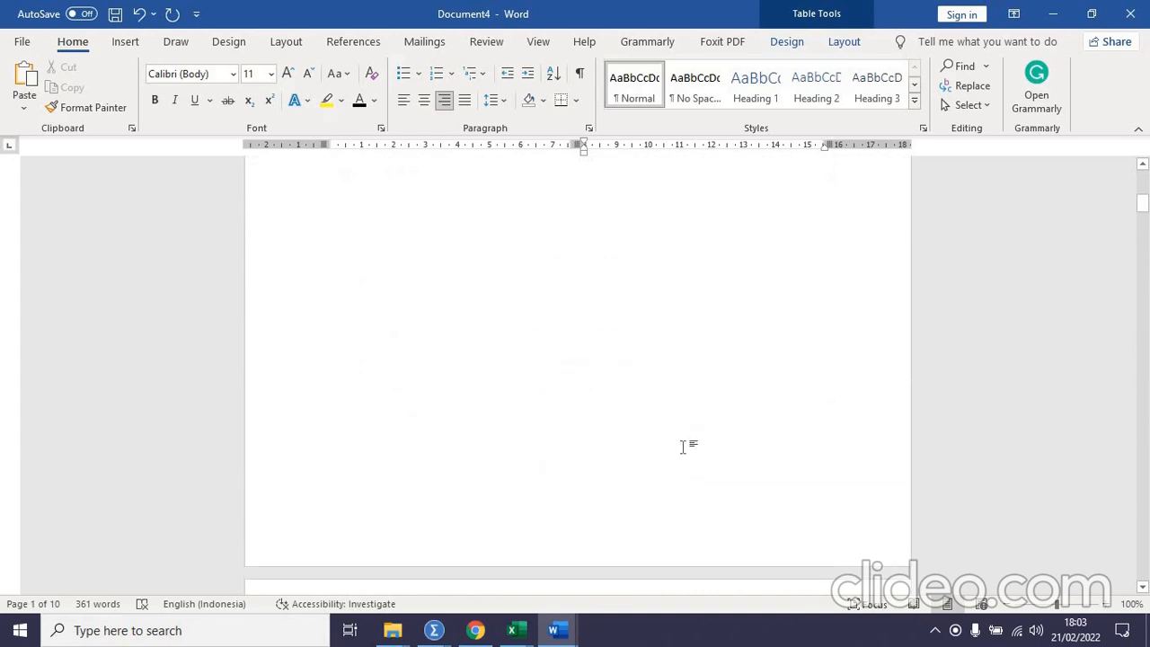
scroll(683, 446, up, 10)
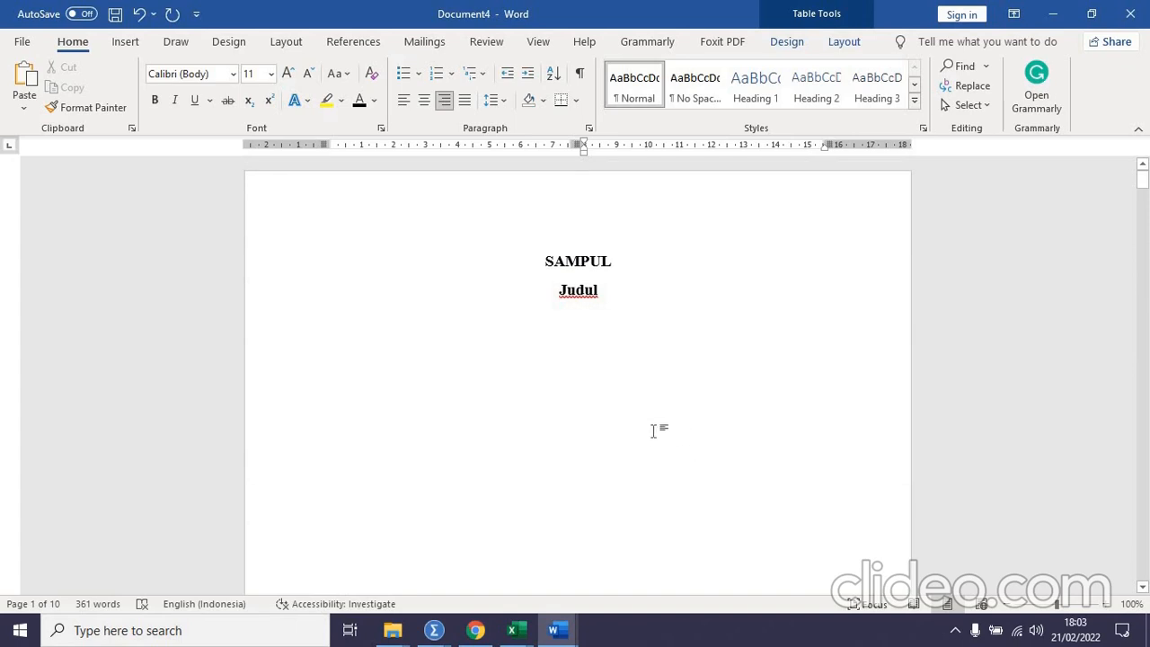
scroll(655, 436, down, 10)
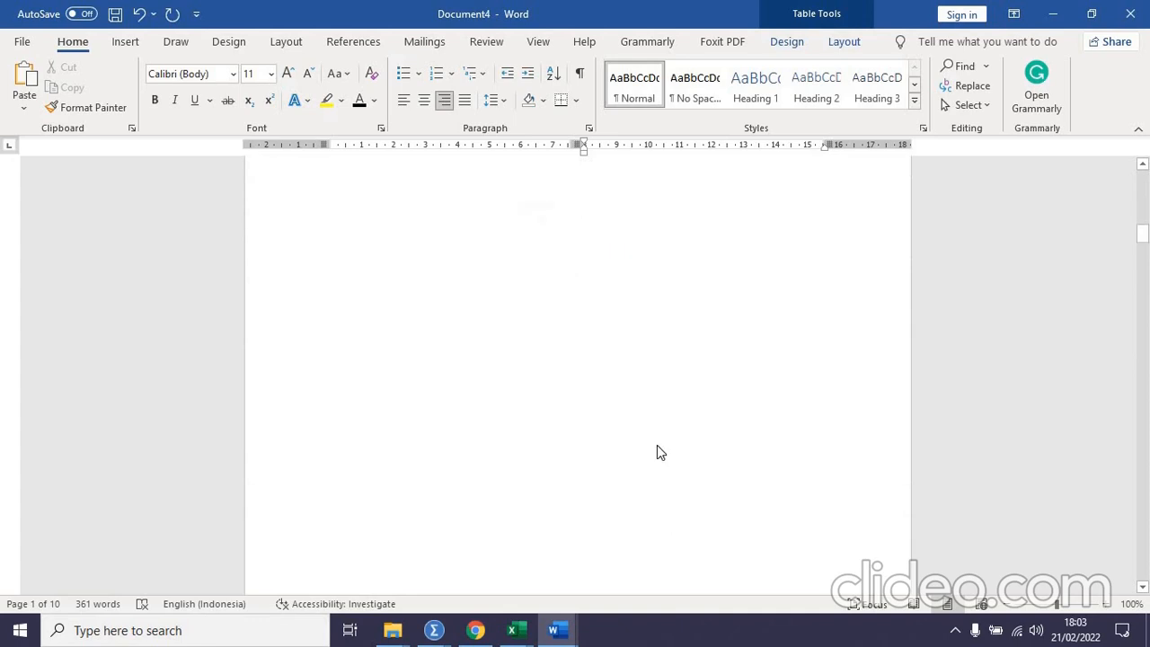
scroll(657, 451, down, 10)
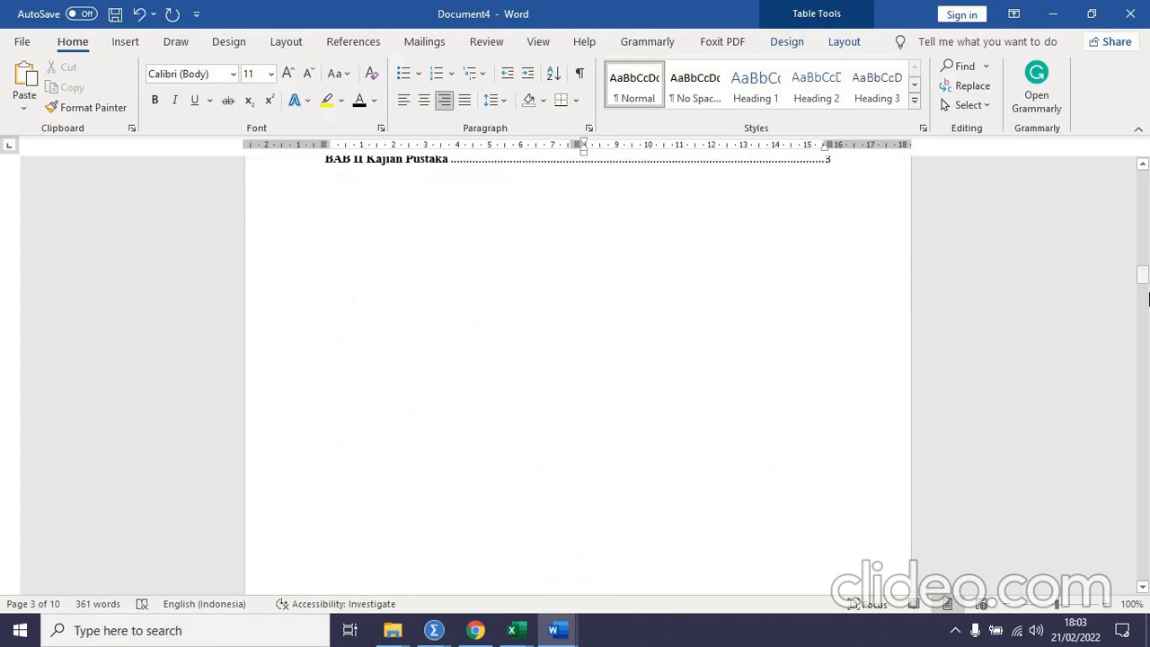
drag(1147, 299, 1143, 383)
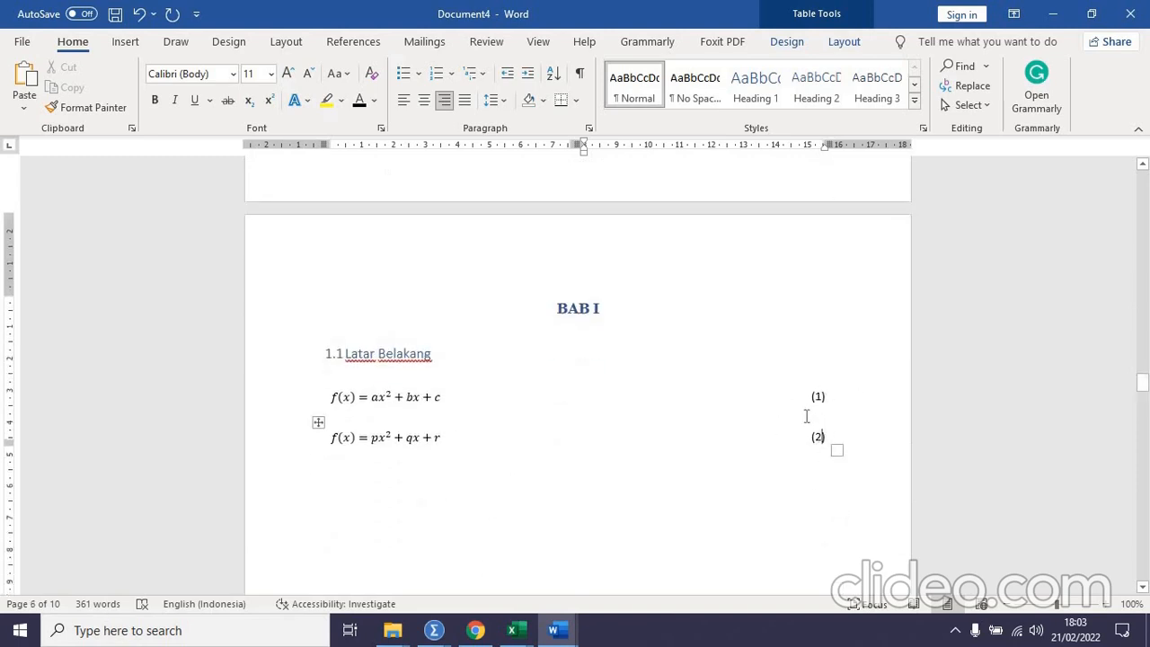
click(370, 437)
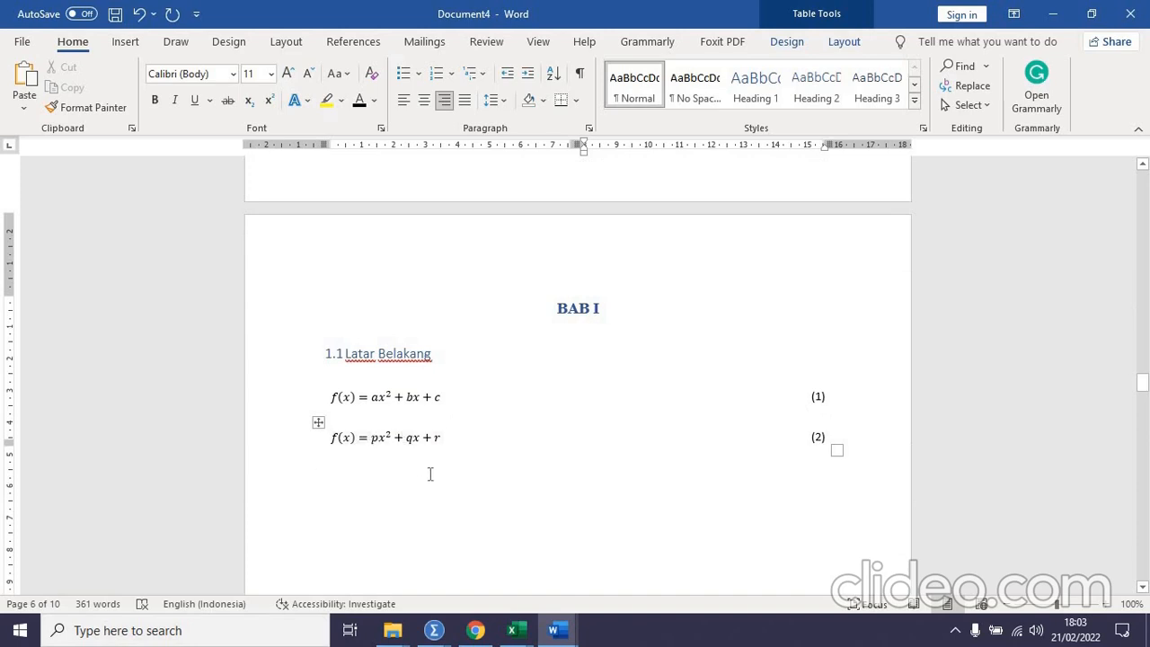